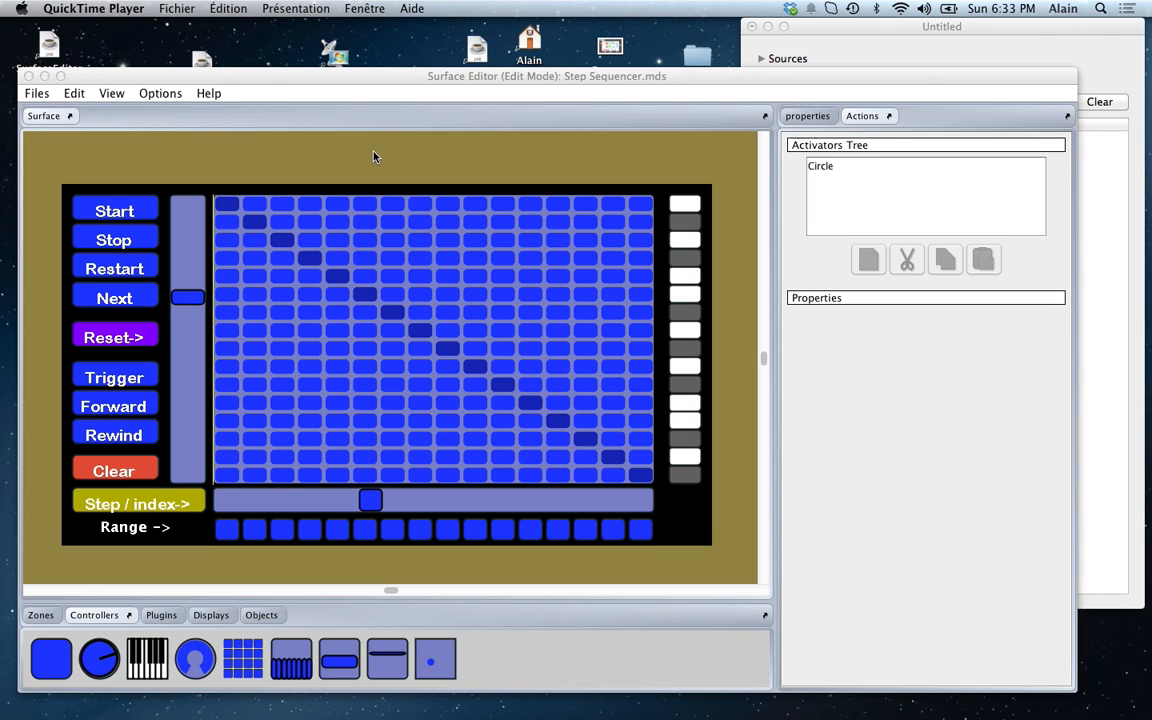
pyautogui.click(373, 77)
pyautogui.click(36, 93)
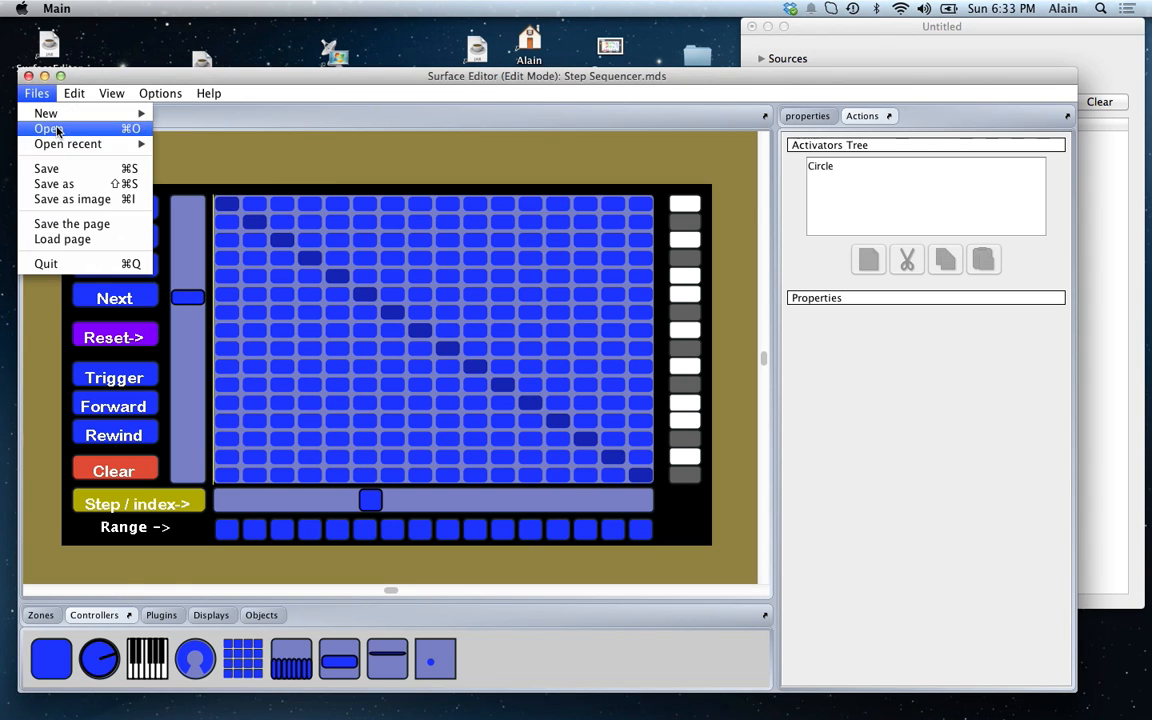
pyautogui.click(50, 128)
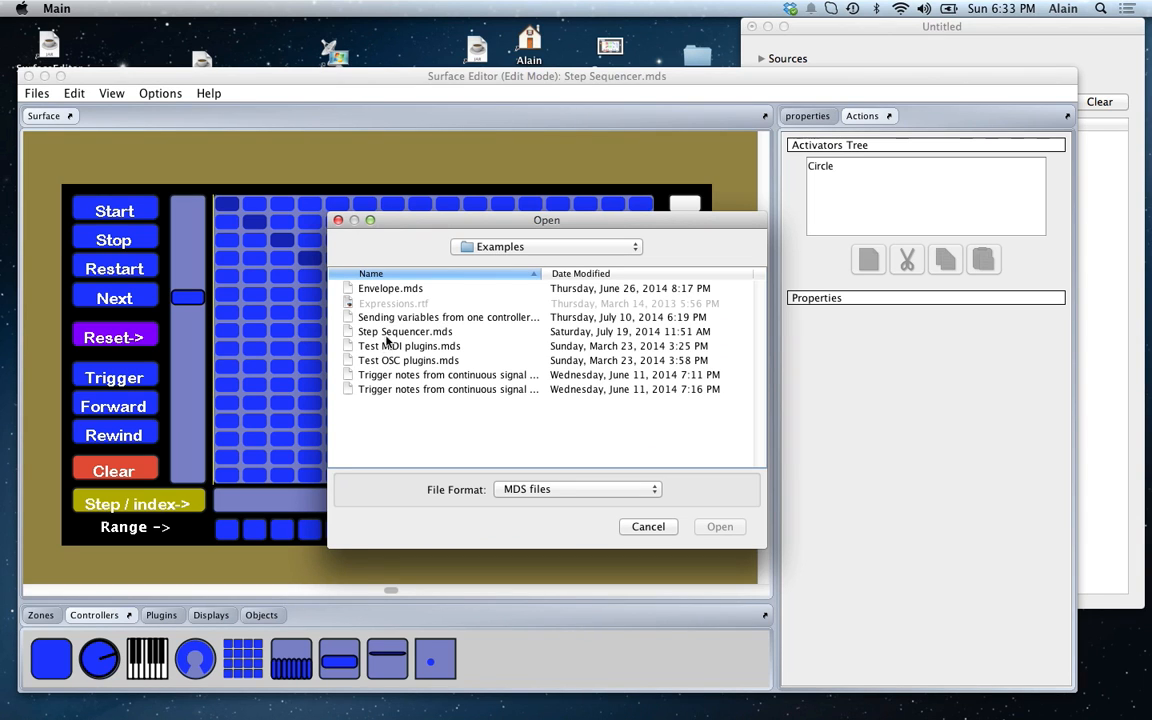
pyautogui.click(645, 526)
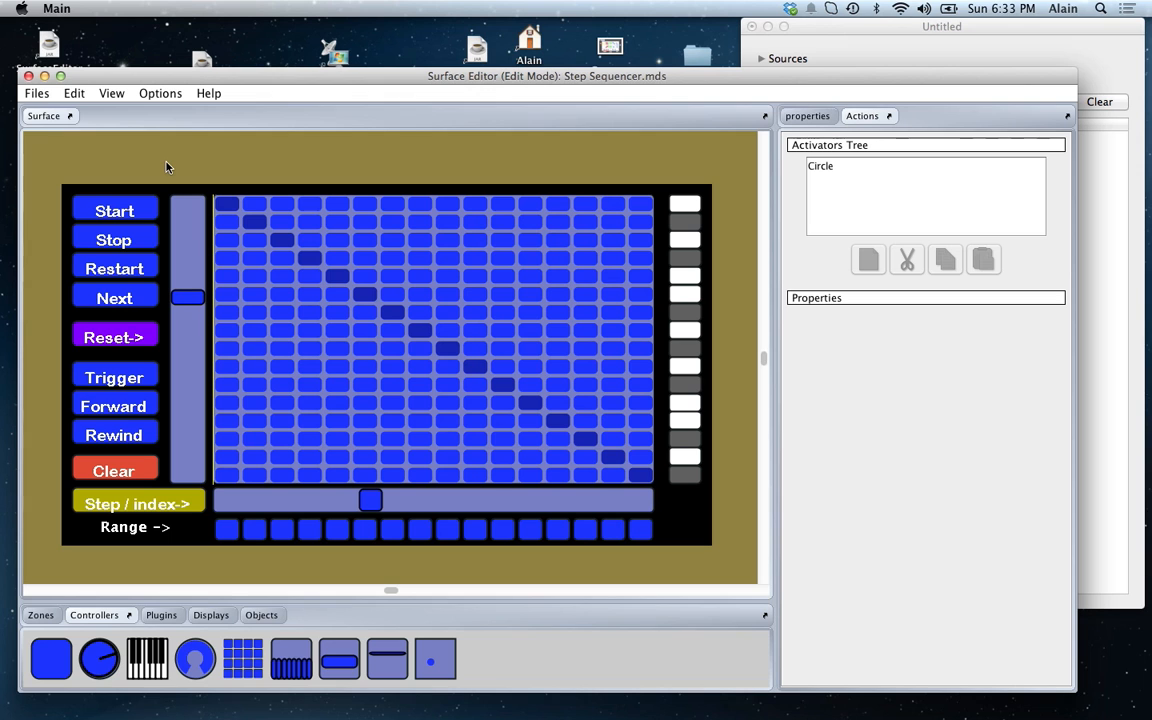
# Step: Switch the Step Sequencer surface to full-screen play mode and play the sequence, stopping it partway
pyautogui.hotkey('ctrl', 'e')
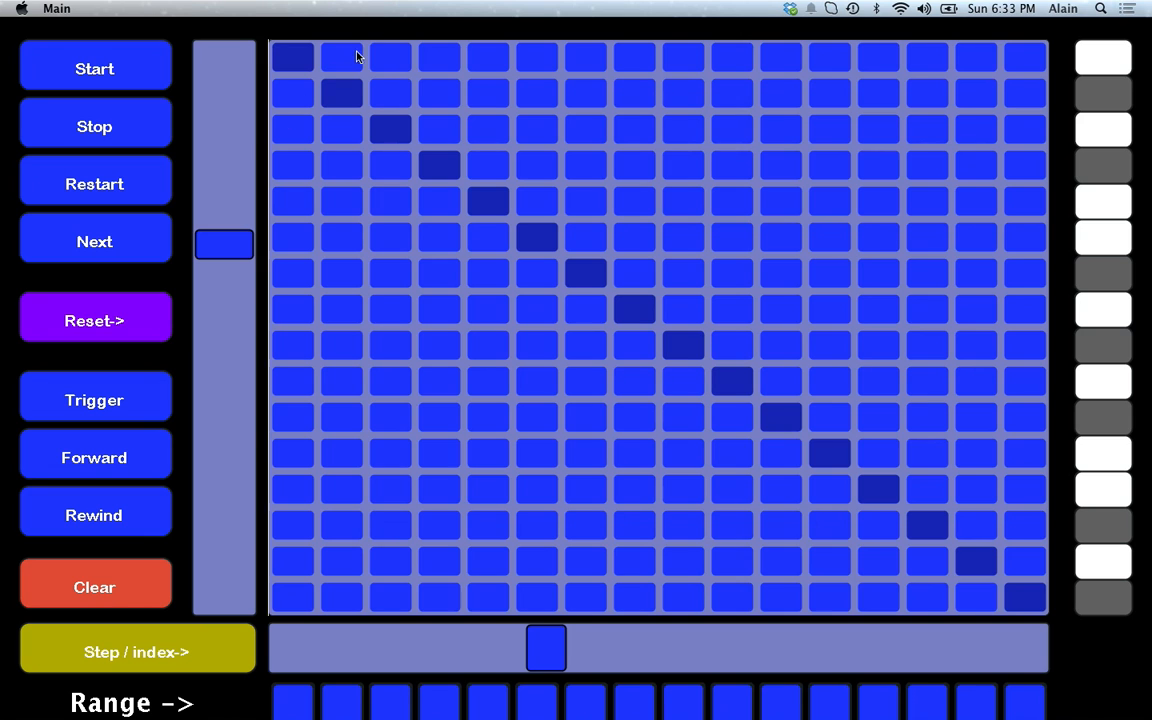
pyautogui.click(372, 124)
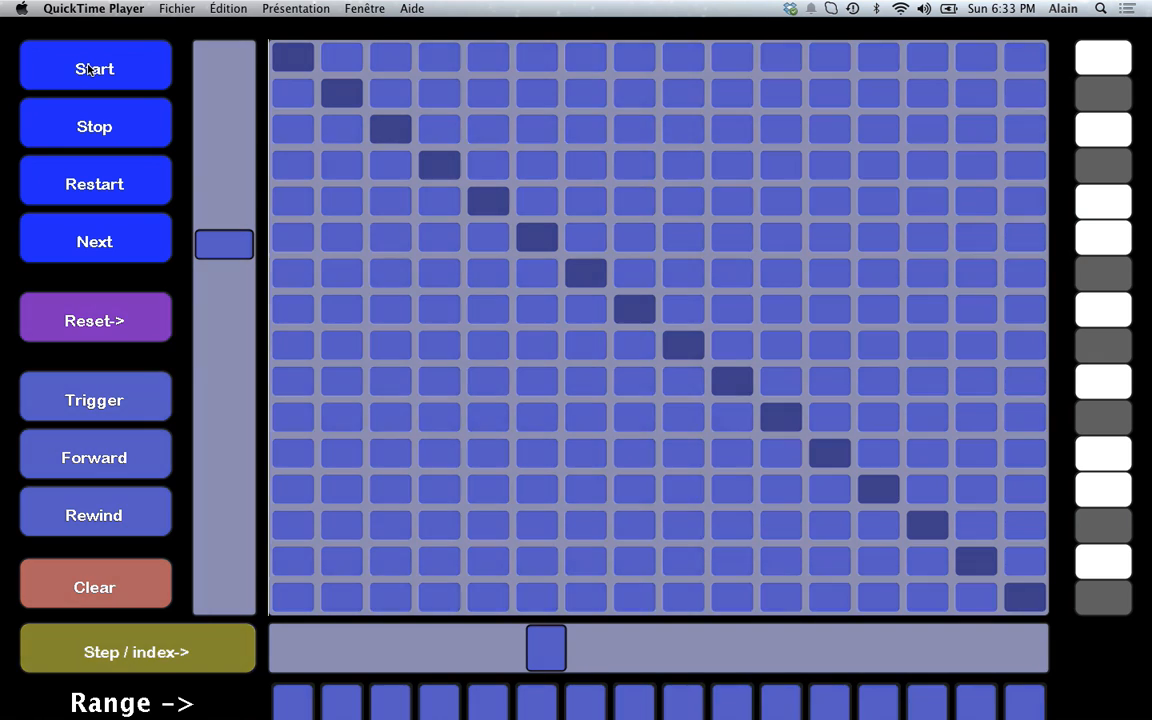
pyautogui.click(88, 68)
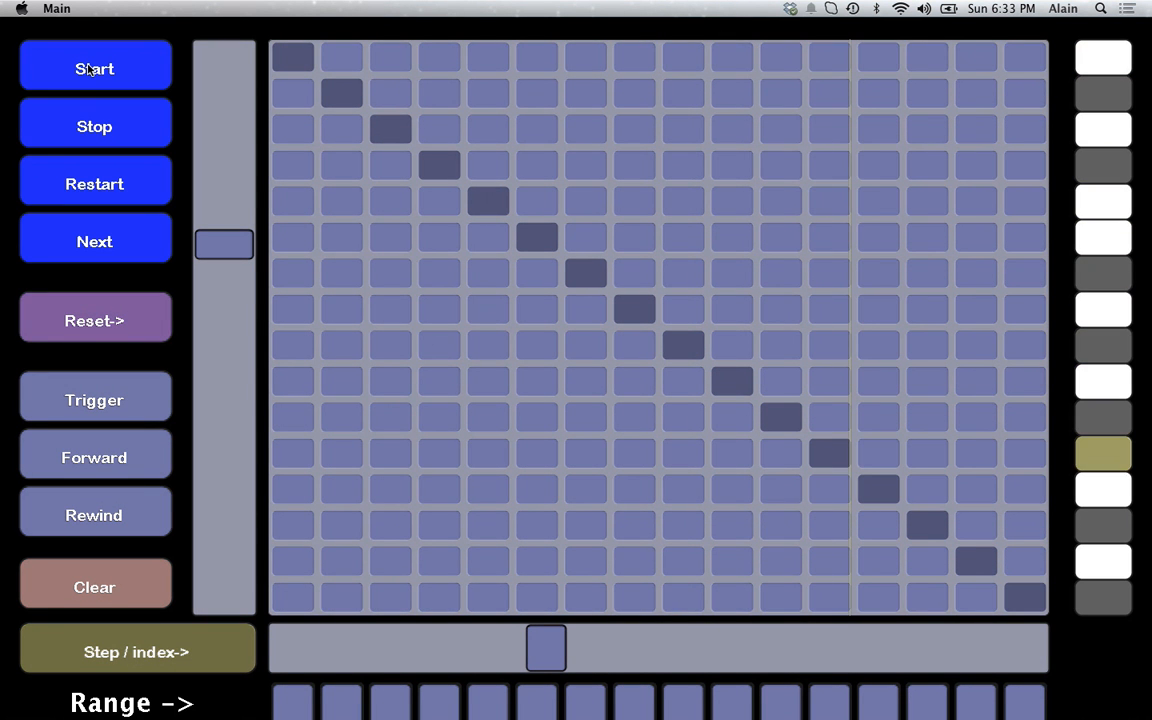
pyautogui.click(84, 128)
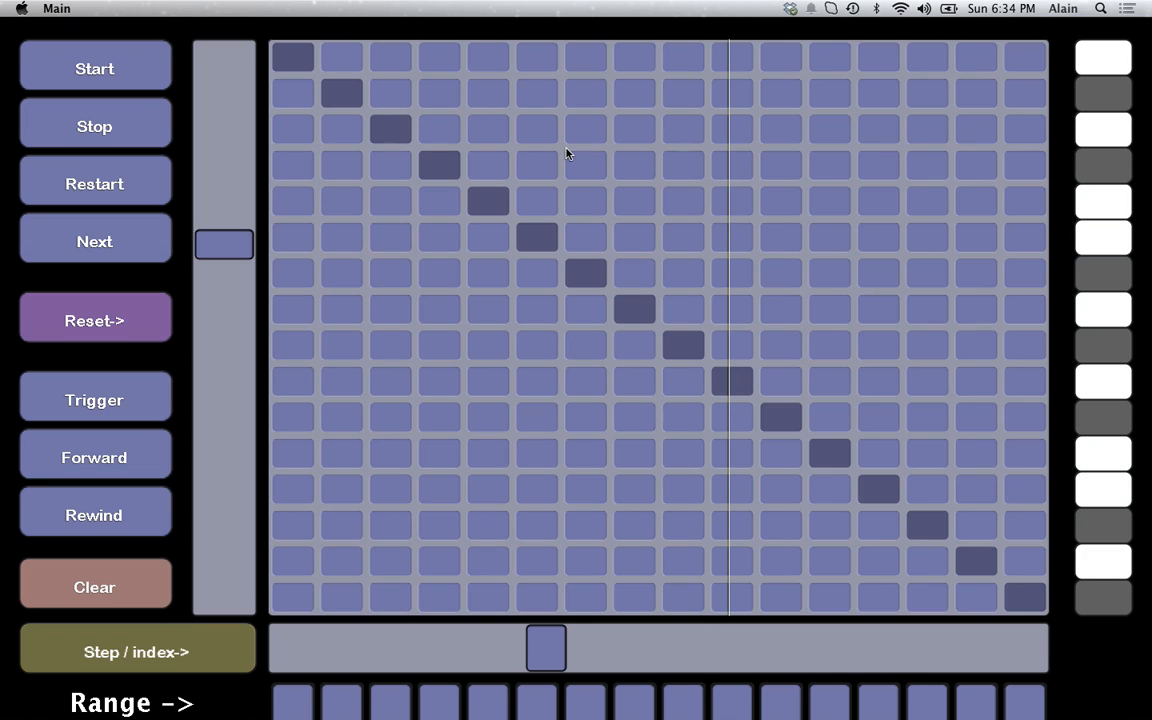
# Step: Restart the sequence from its first column, play it briefly, stop it and return it to the beginning
pyautogui.click(86, 187)
pyautogui.click(86, 187)
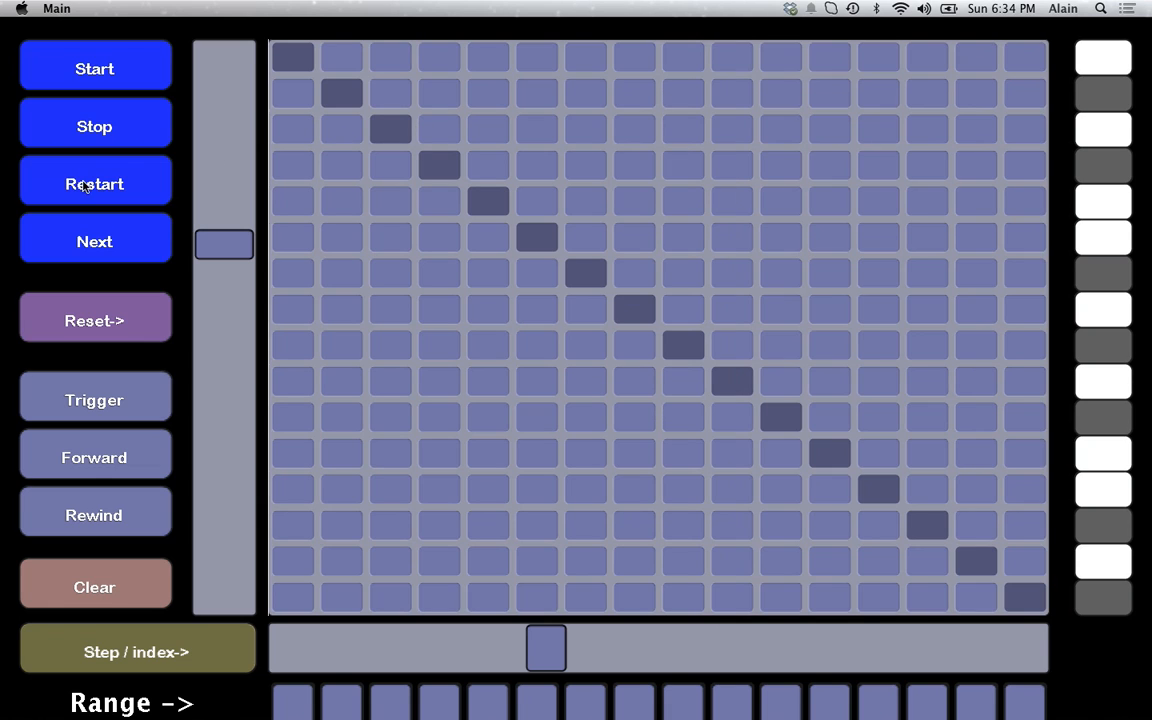
pyautogui.click(96, 70)
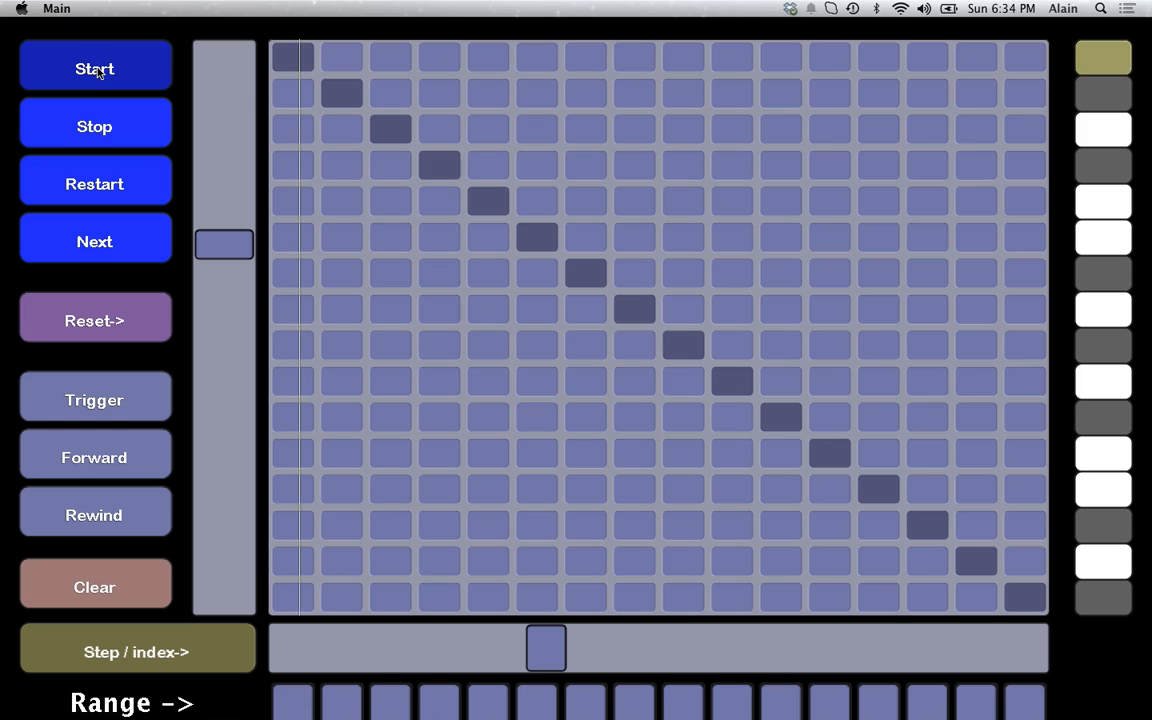
pyautogui.click(98, 133)
pyautogui.click(106, 187)
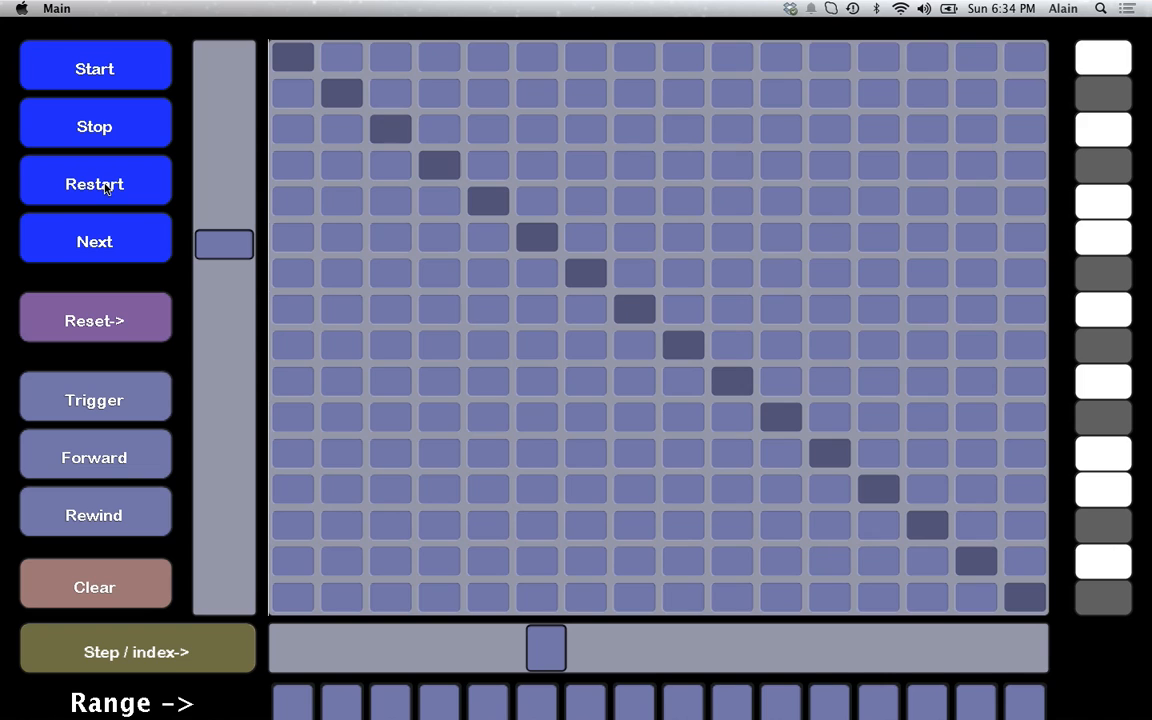
# Step: Advance the sequencer cursor one column at a time with Next until it reaches the end of the seventh column
pyautogui.click(96, 249)
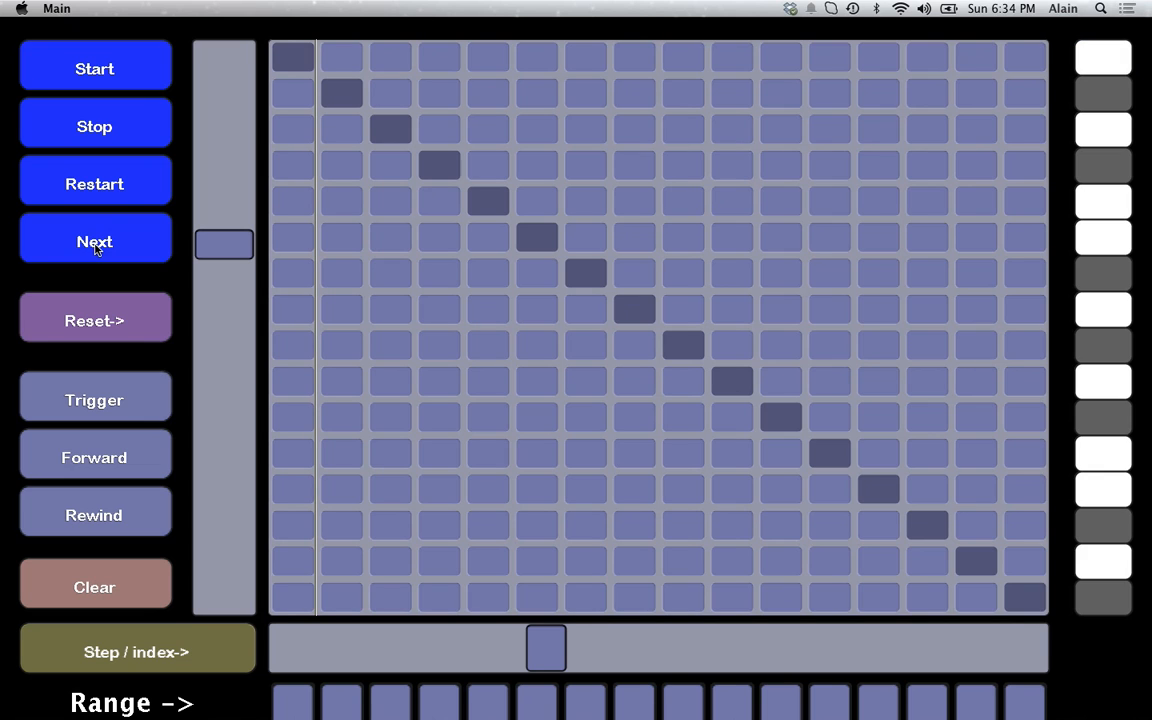
pyautogui.click(96, 249)
pyautogui.click(96, 249)
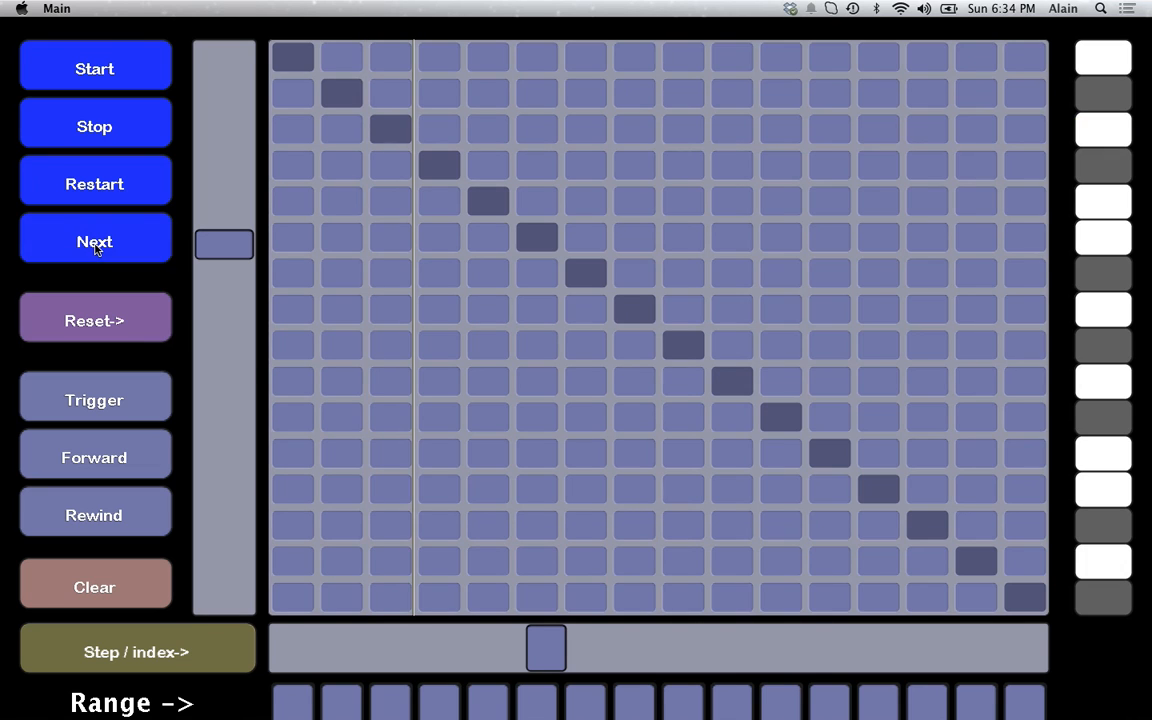
pyautogui.click(96, 249)
pyautogui.click(96, 249)
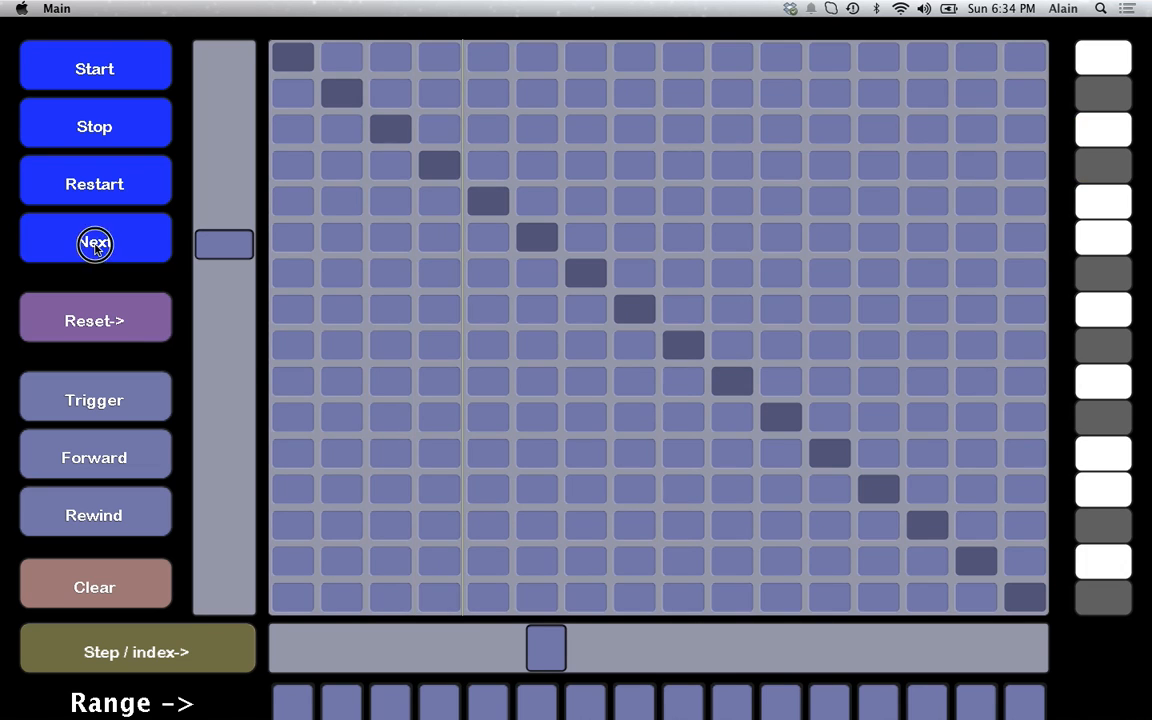
pyautogui.click(96, 249)
pyautogui.click(96, 249)
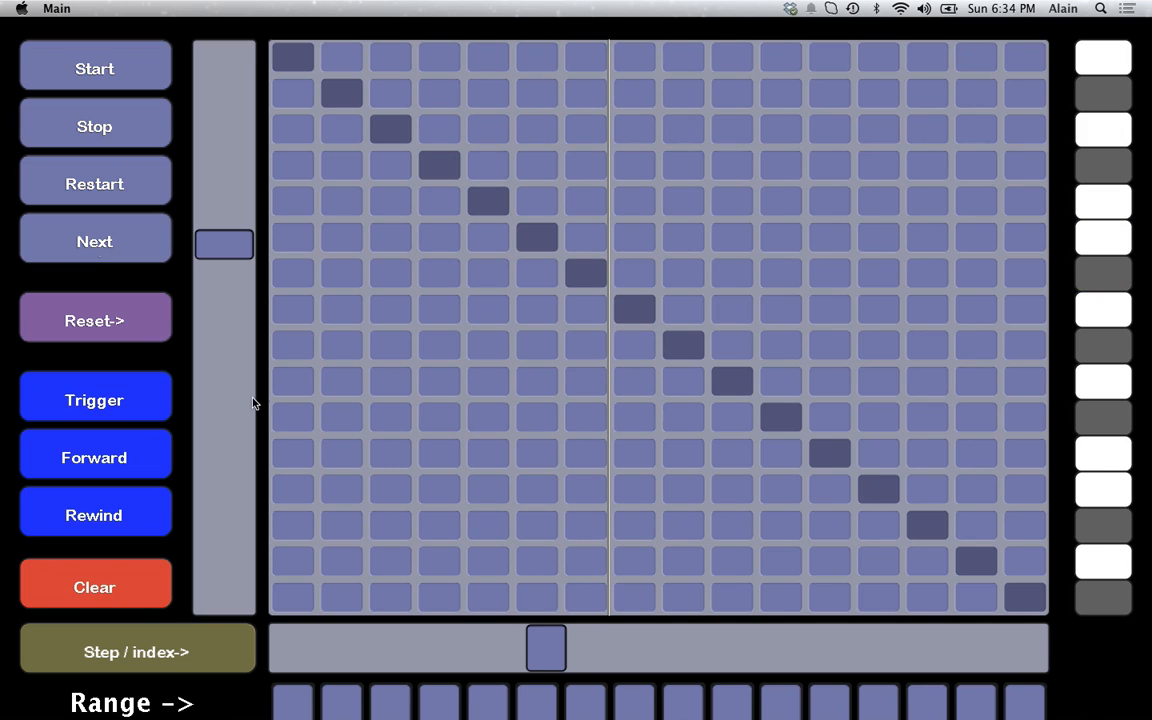
# Step: Run the sequence with Trigger, then step its cursor with Forward to the end of the sixth column
pyautogui.click(102, 405)
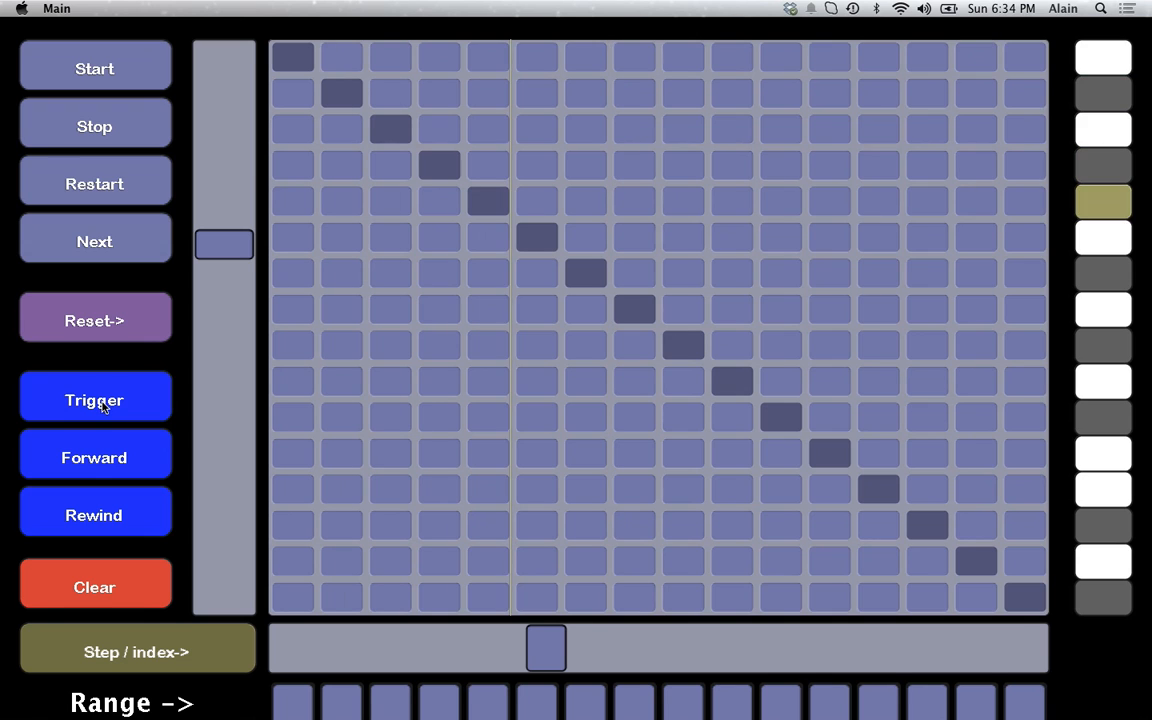
pyautogui.click(102, 405)
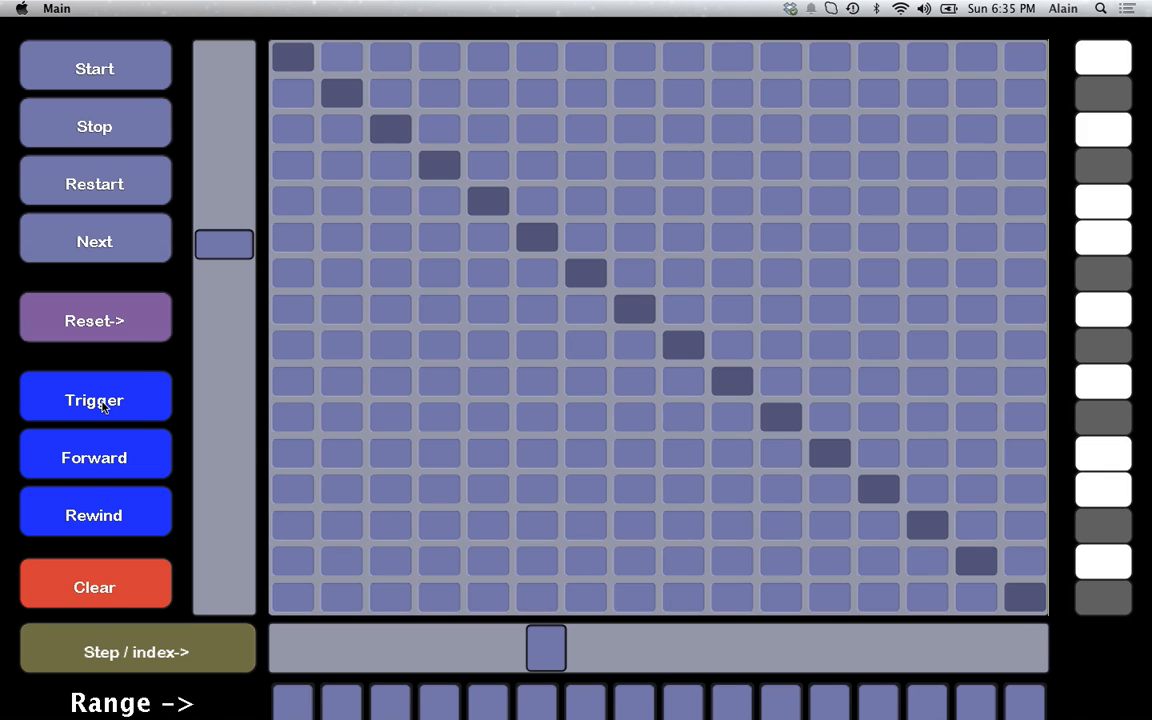
pyautogui.click(95, 462)
pyautogui.click(95, 462)
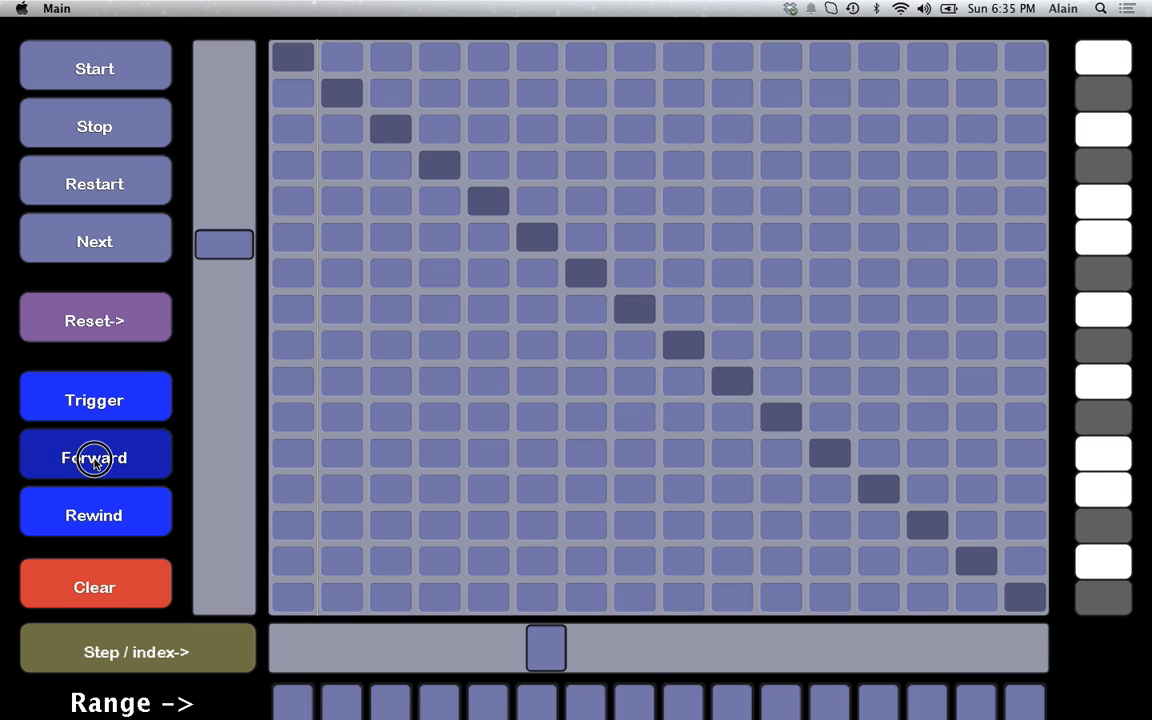
pyautogui.click(95, 462)
pyautogui.click(95, 460)
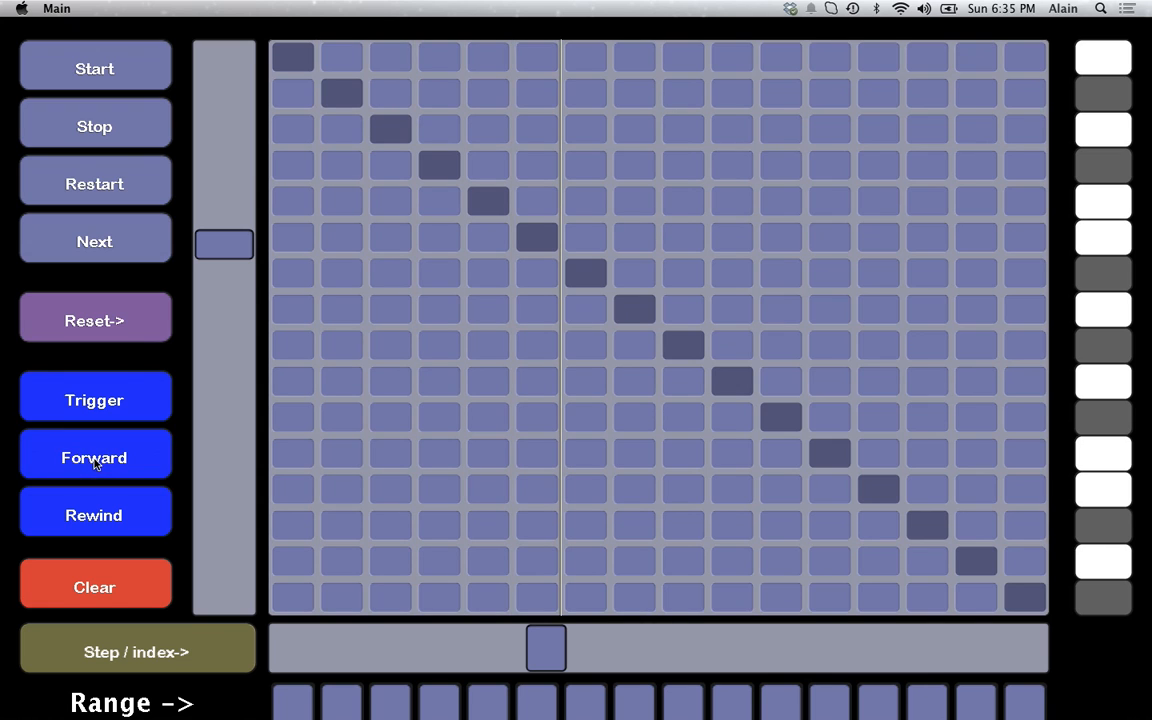
# Step: Move the sequence cursor back several columns with Rewind, then advance it again with Forward
pyautogui.click(108, 514)
pyautogui.click(108, 514)
pyautogui.click(108, 514)
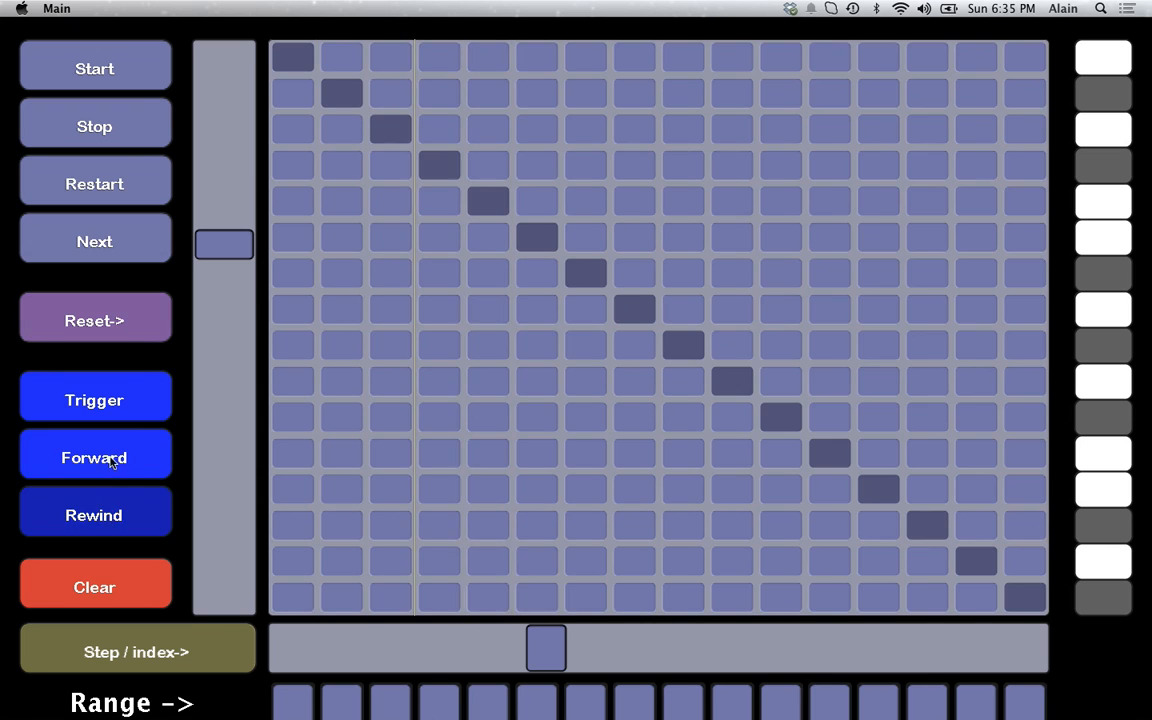
pyautogui.click(113, 521)
pyautogui.click(113, 457)
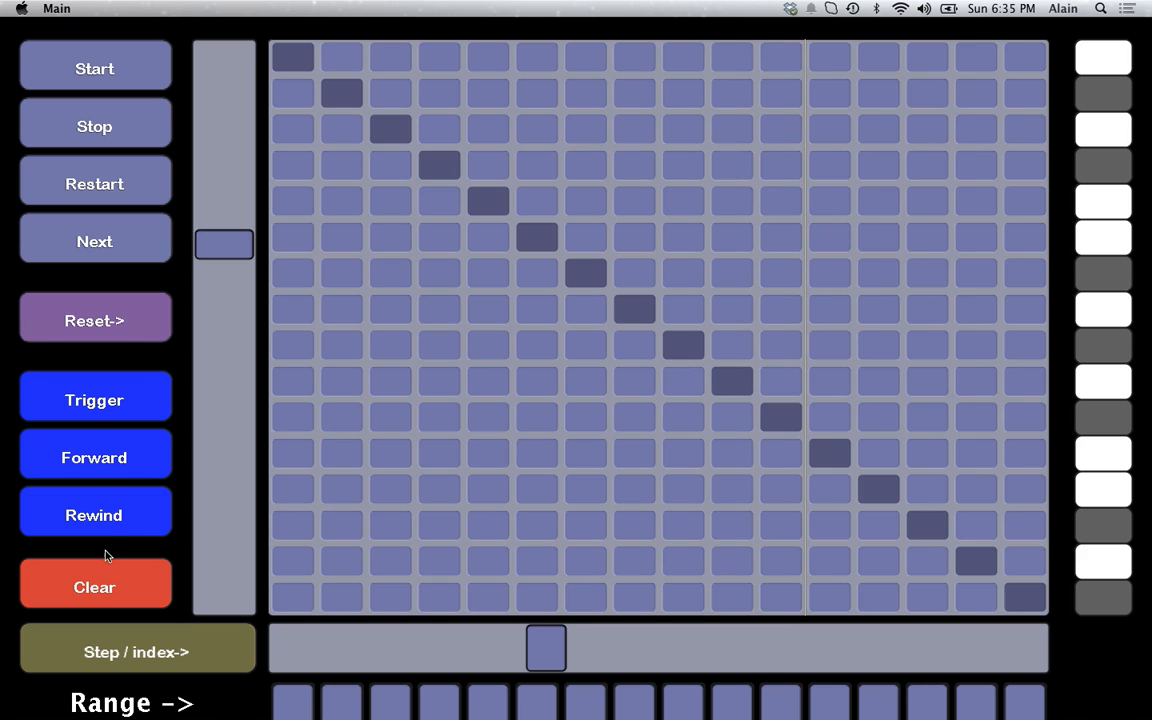
# Step: Scrub the sequence cursor across the grid with the horizontal slider and bring it back to the end of the third column
pyautogui.click(324, 688)
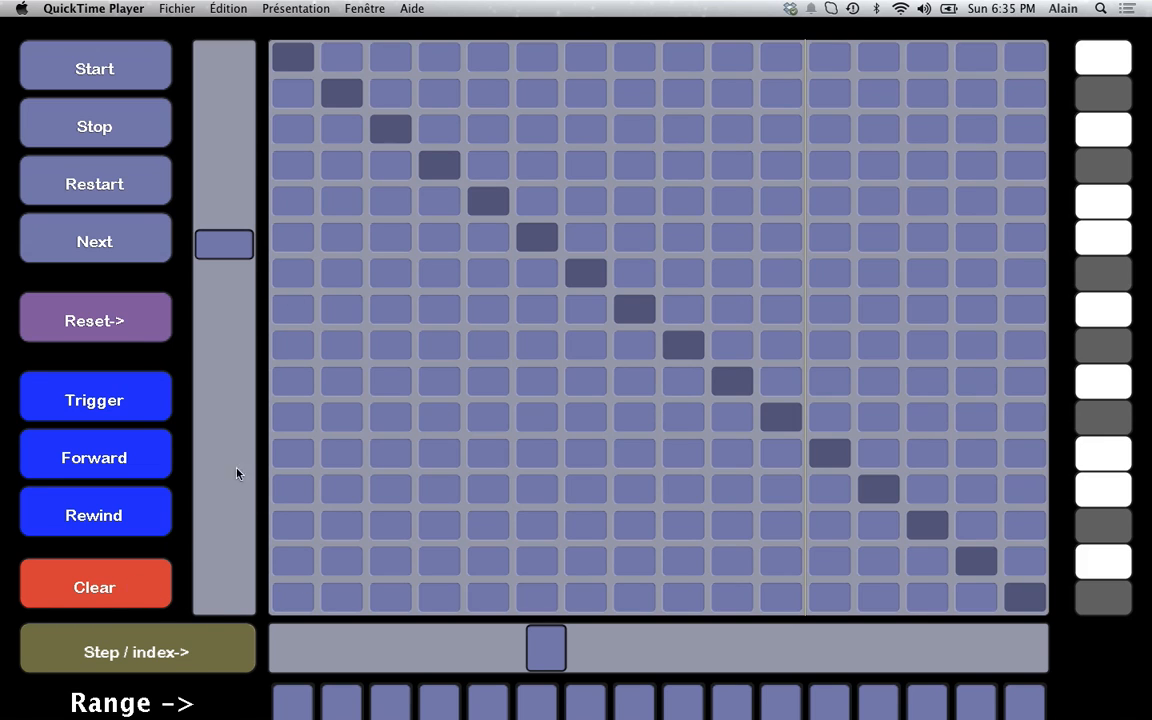
pyautogui.moveTo(545, 652); pyautogui.dragTo(960, 652)
pyautogui.moveTo(849, 660); pyautogui.dragTo(452, 660)
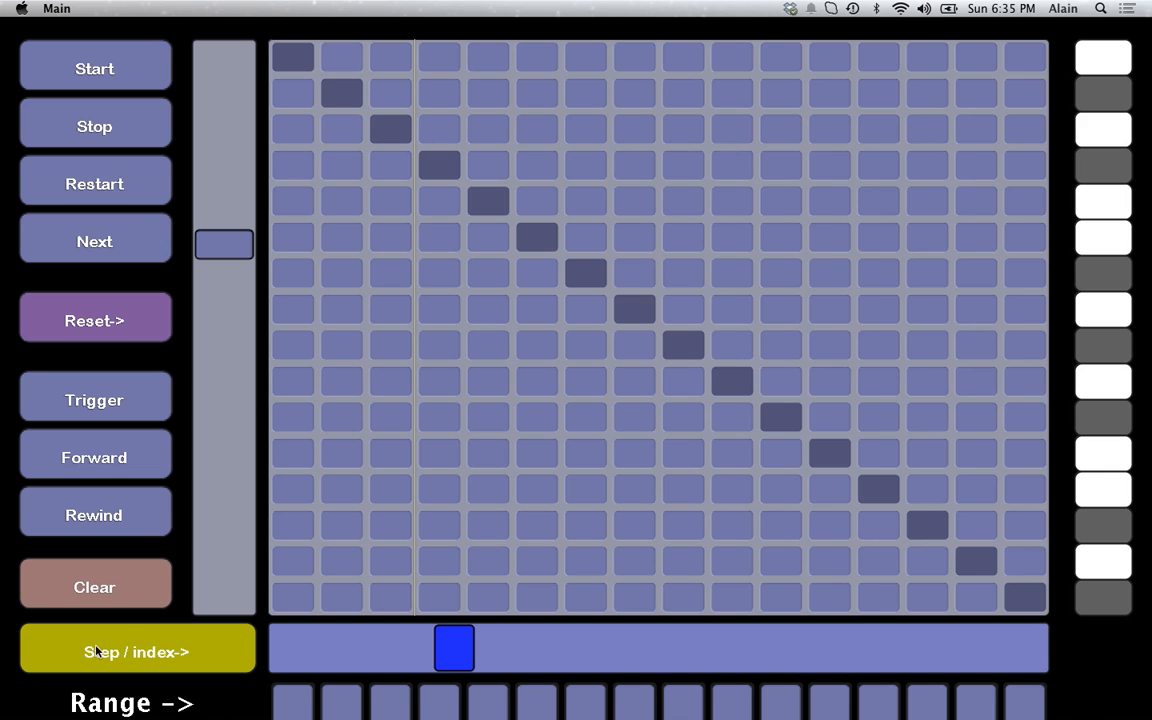
# Step: Toggle the Step / index mode and scrub the horizontal slider between the fourth and third columns to play their notes
pyautogui.click(146, 652)
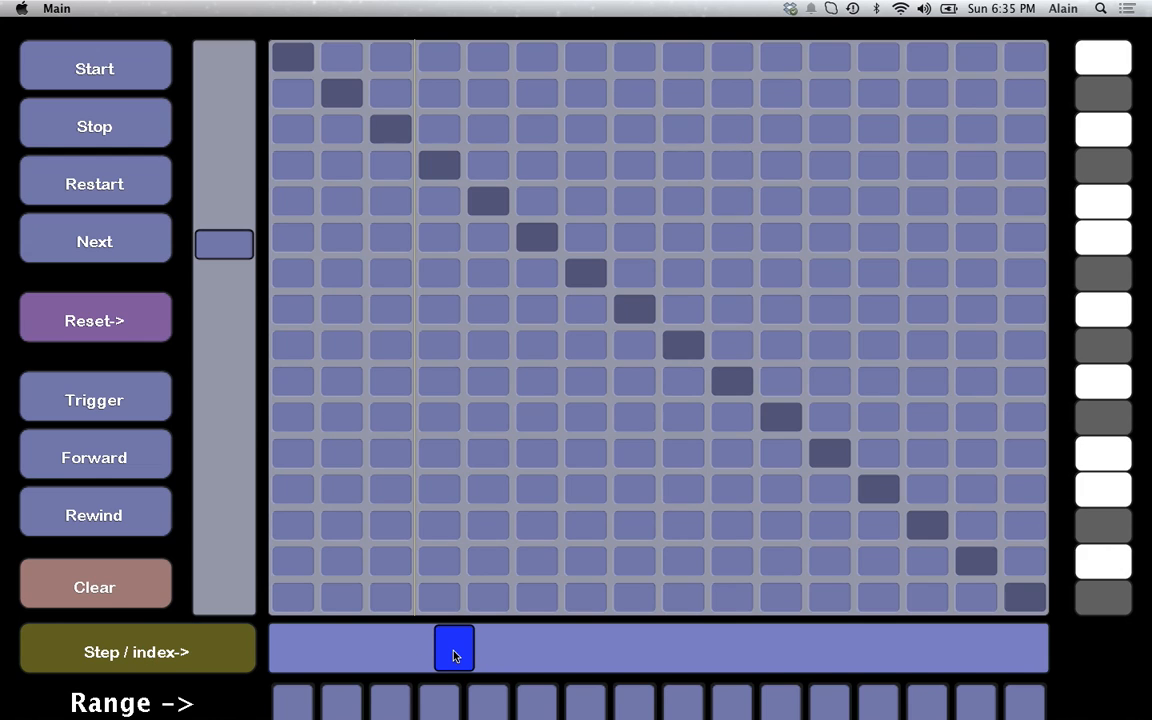
pyautogui.moveTo(455, 655)
pyautogui.mouseDown()
pyautogui.moveTo(501, 658)
pyautogui.moveTo(472, 660)
pyautogui.mouseUp()
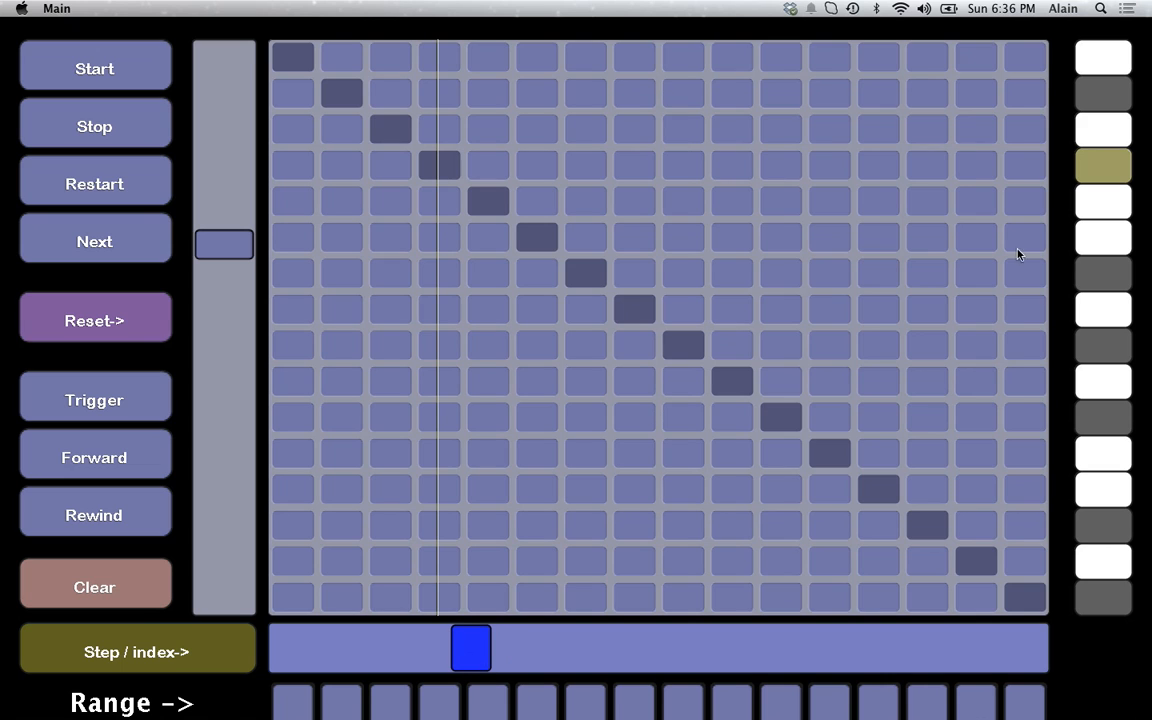
pyautogui.moveTo(476, 650)
pyautogui.mouseDown()
pyautogui.moveTo(601, 651)
pyautogui.moveTo(430, 653)
pyautogui.mouseUp()
# Step: Add notes in column four at rows six and eight and column six at rows eight and eleven, then scrub onto column four
pyautogui.click(429, 241)
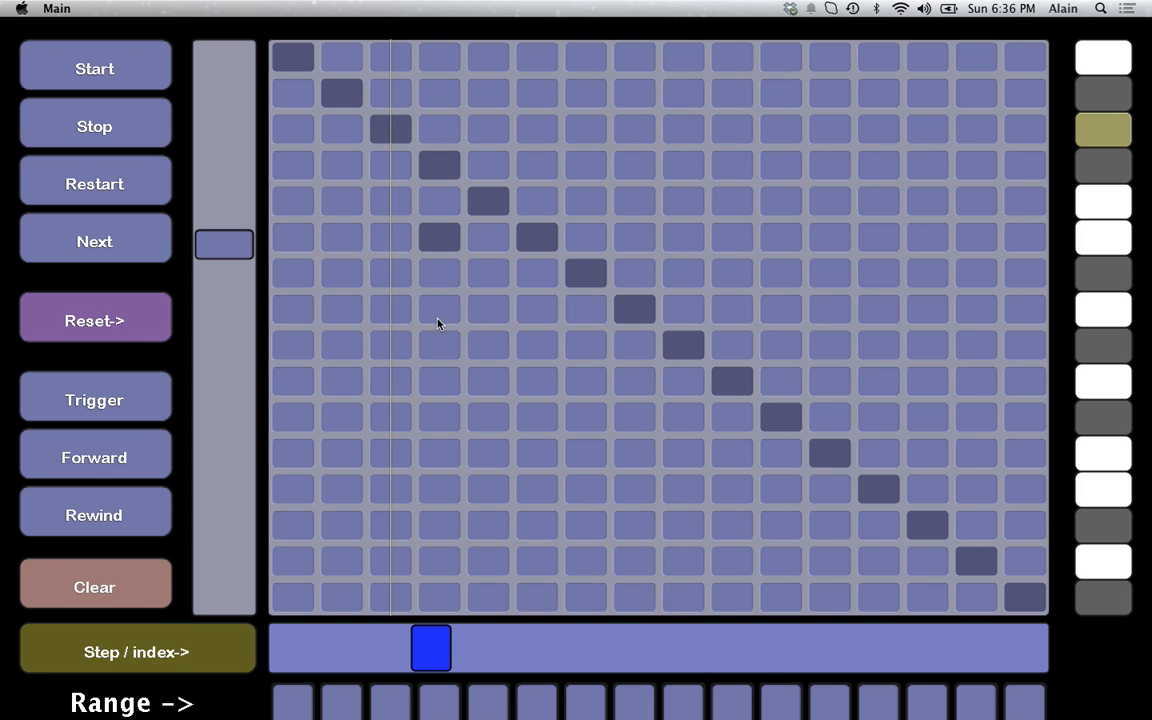
pyautogui.click(438, 318)
pyautogui.click(536, 309)
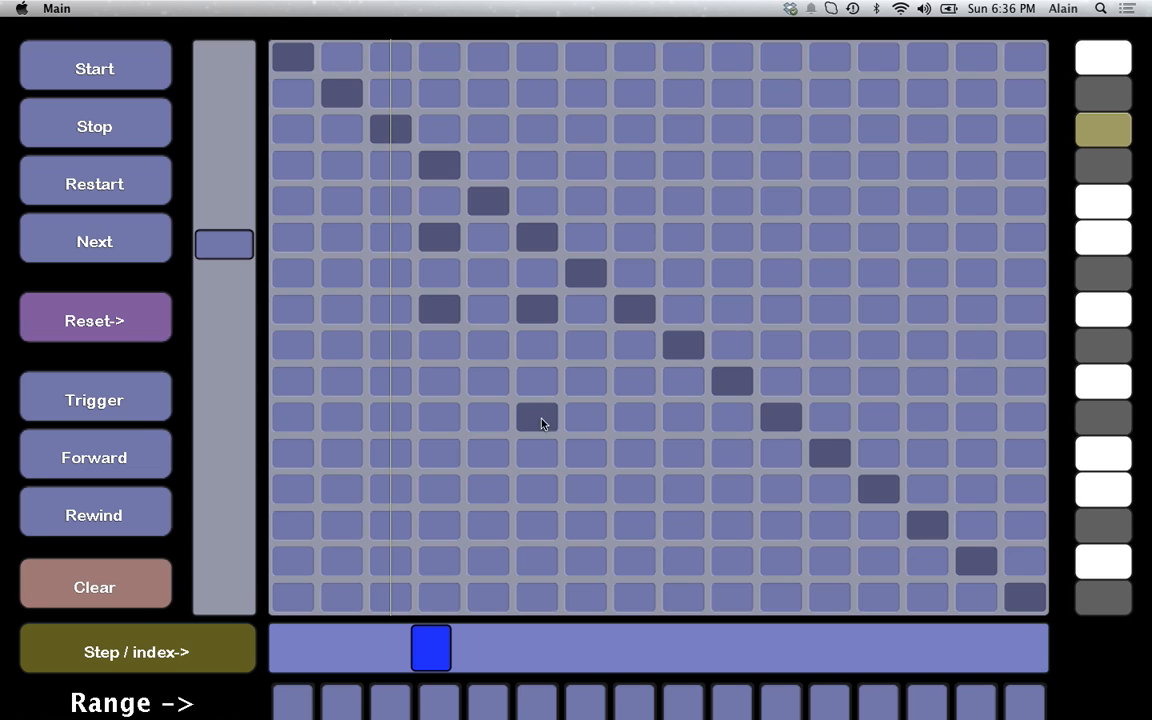
pyautogui.moveTo(431, 647)
pyautogui.mouseDown()
pyautogui.moveTo(560, 641)
pyautogui.moveTo(450, 640)
pyautogui.moveTo(467, 640)
pyautogui.mouseUp()
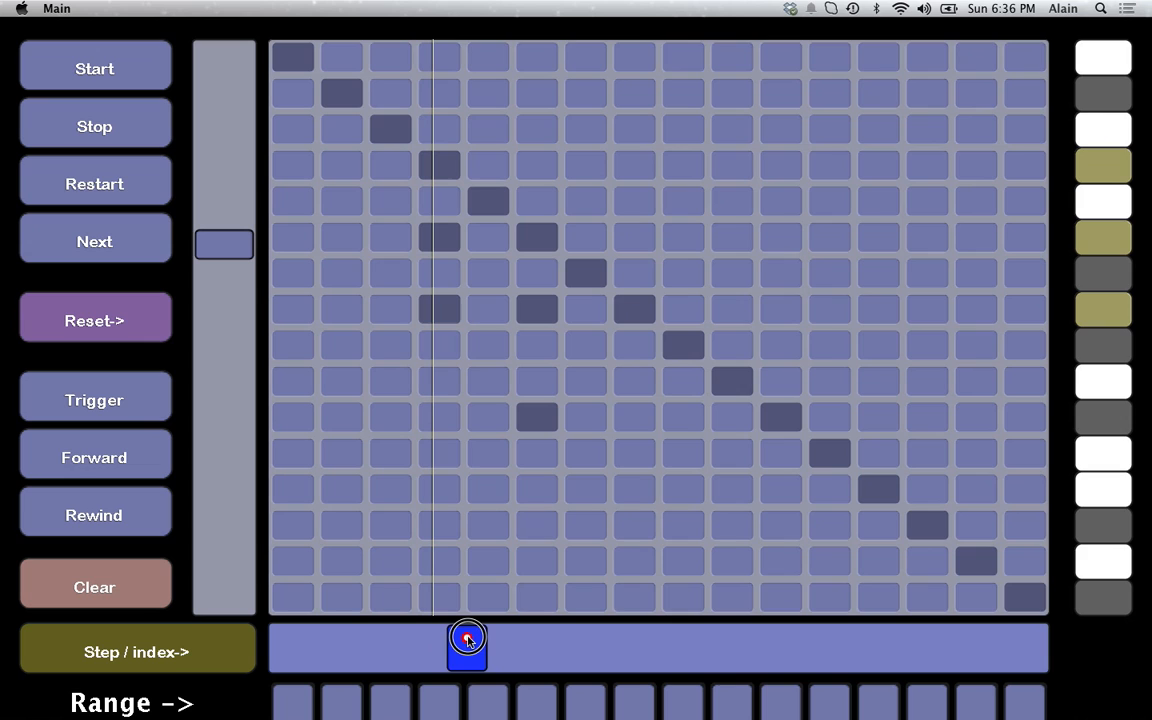
# Step: Recentre the vertical slider with Reset and use it to shift the whole note pattern down by one row
pyautogui.click(218, 194)
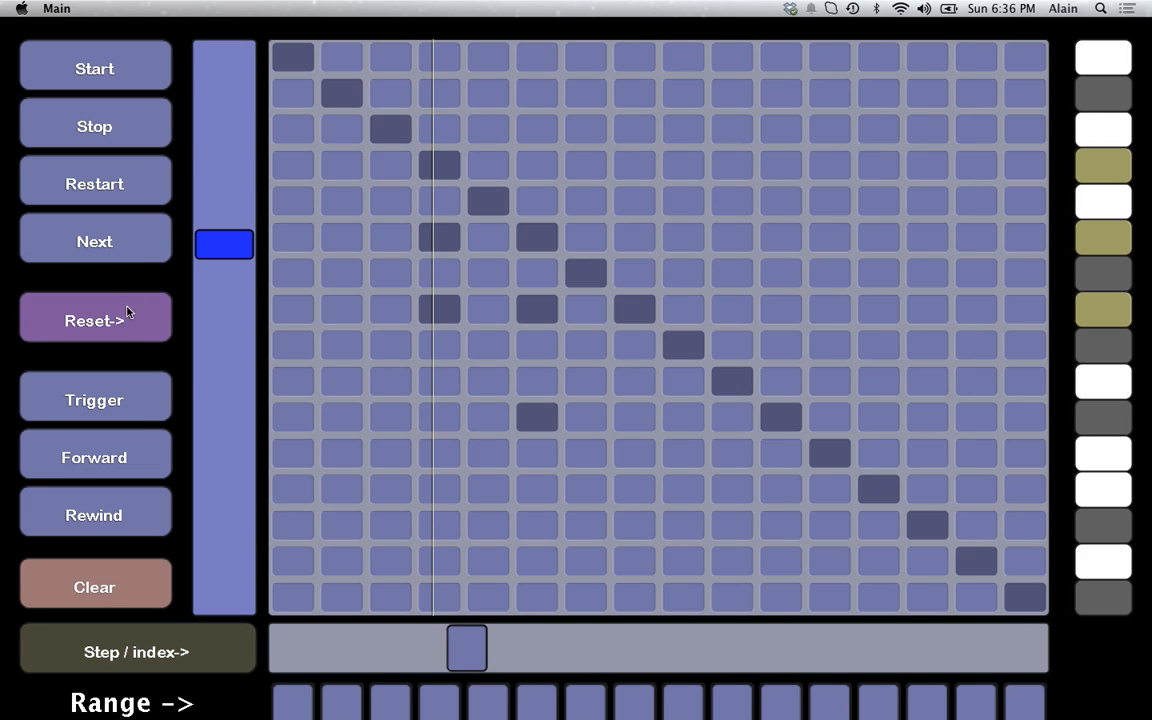
pyautogui.click(96, 314)
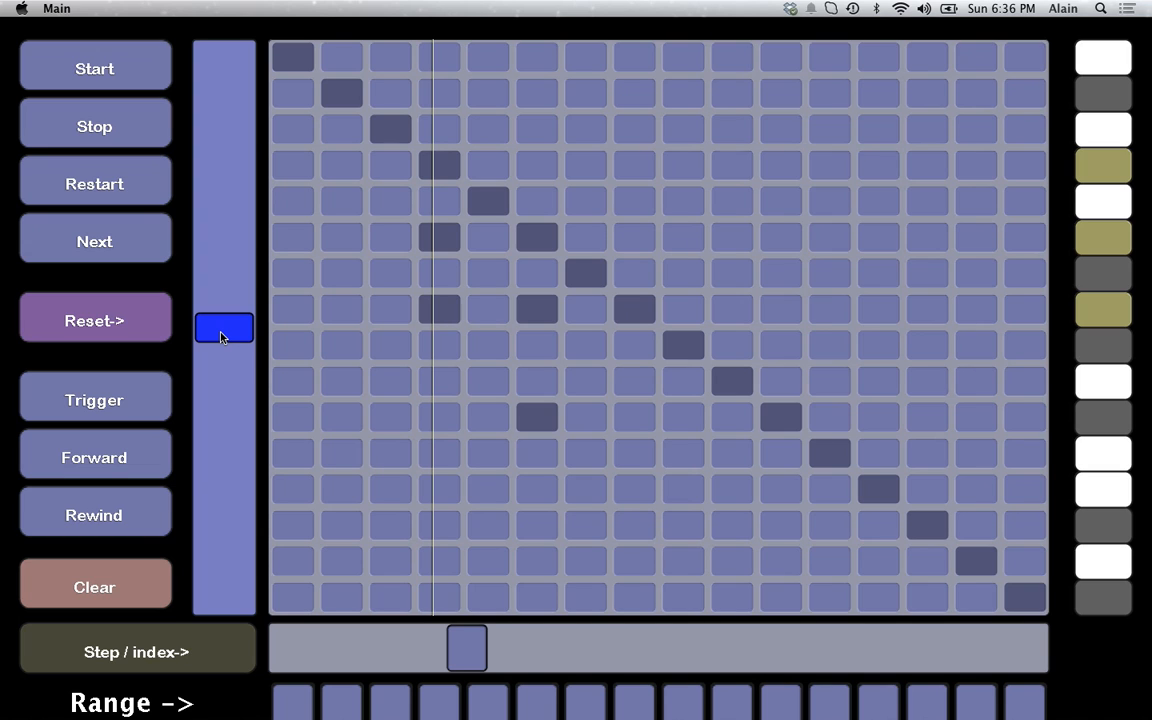
pyautogui.moveTo(222, 337); pyautogui.dragTo(233, 367)
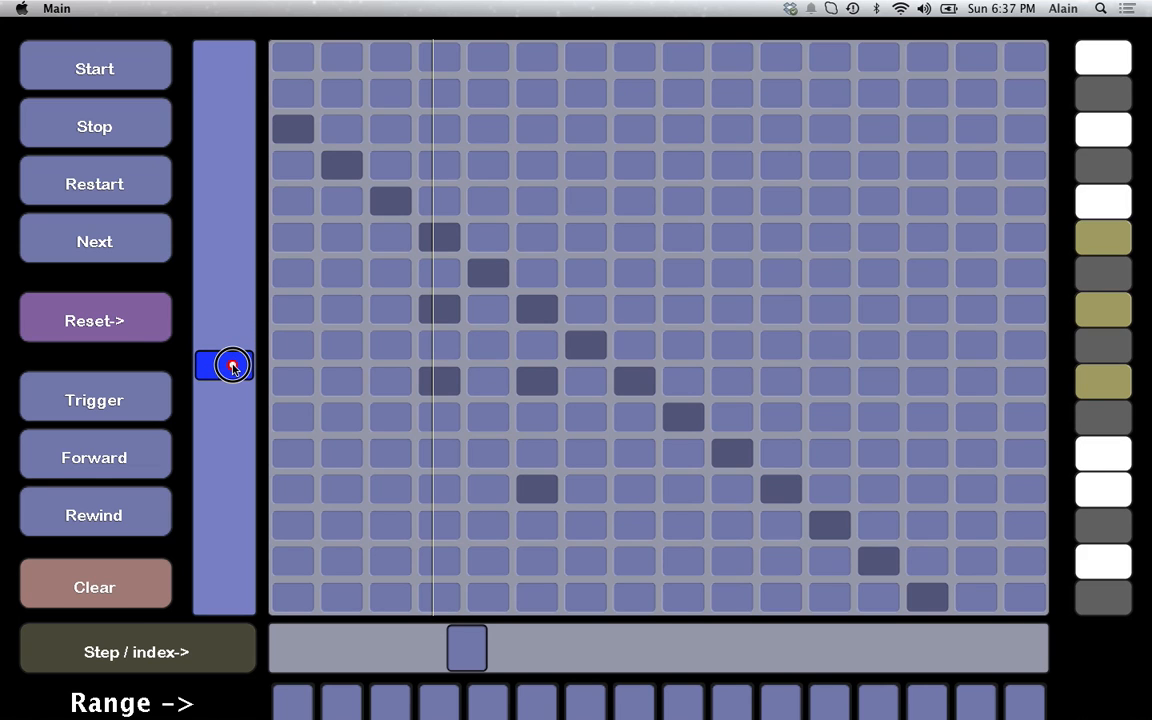
pyautogui.moveTo(233, 367); pyautogui.dragTo(230, 334)
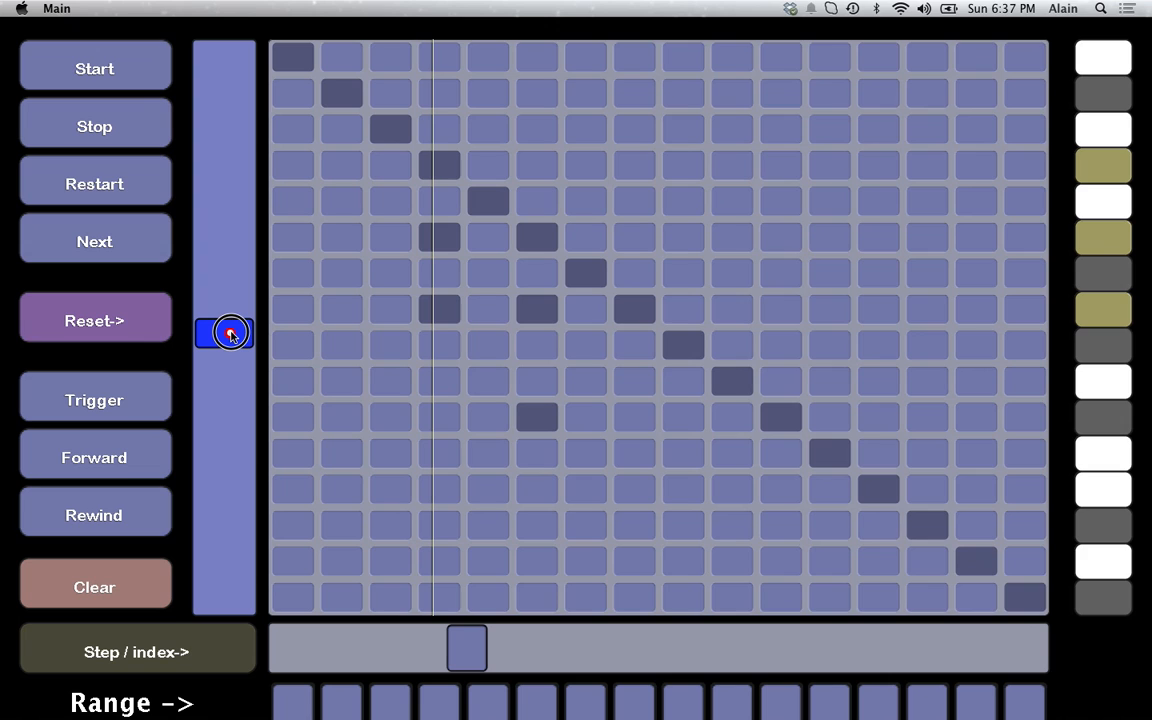
pyautogui.moveTo(230, 334); pyautogui.dragTo(230, 351)
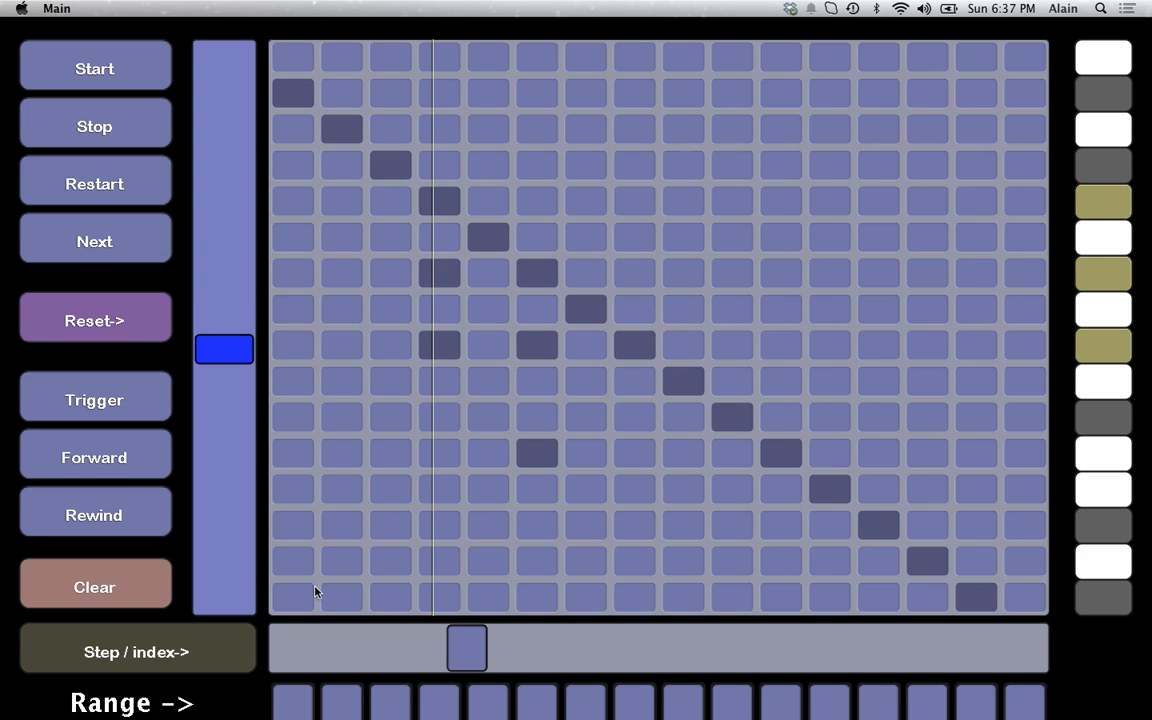
# Step: Try different Range positions below the grid, including the seventh and tenth columns, ending on the eleventh
pyautogui.click(618, 690)
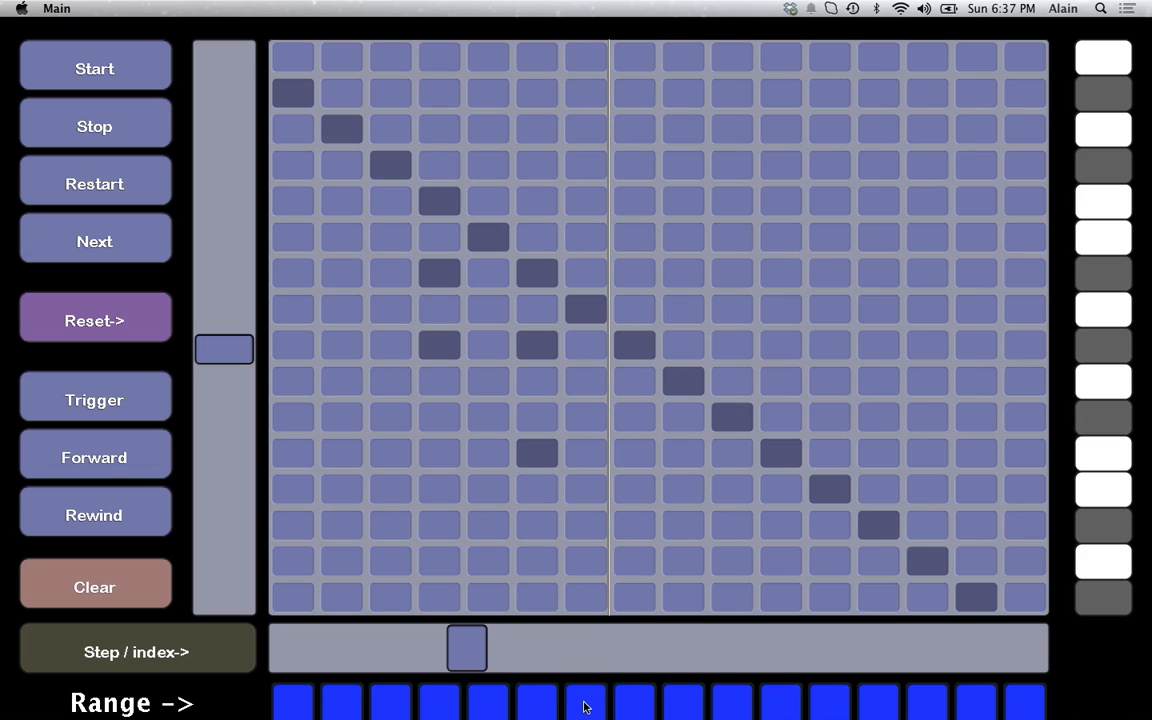
pyautogui.click(733, 700)
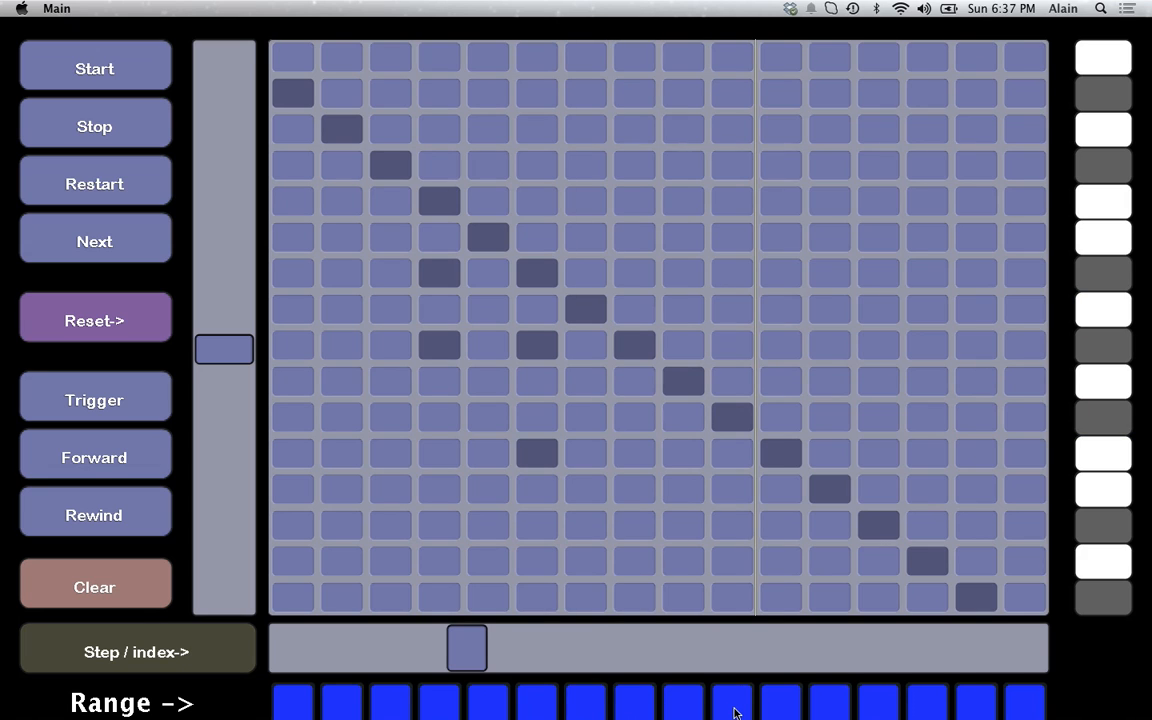
pyautogui.click(829, 702)
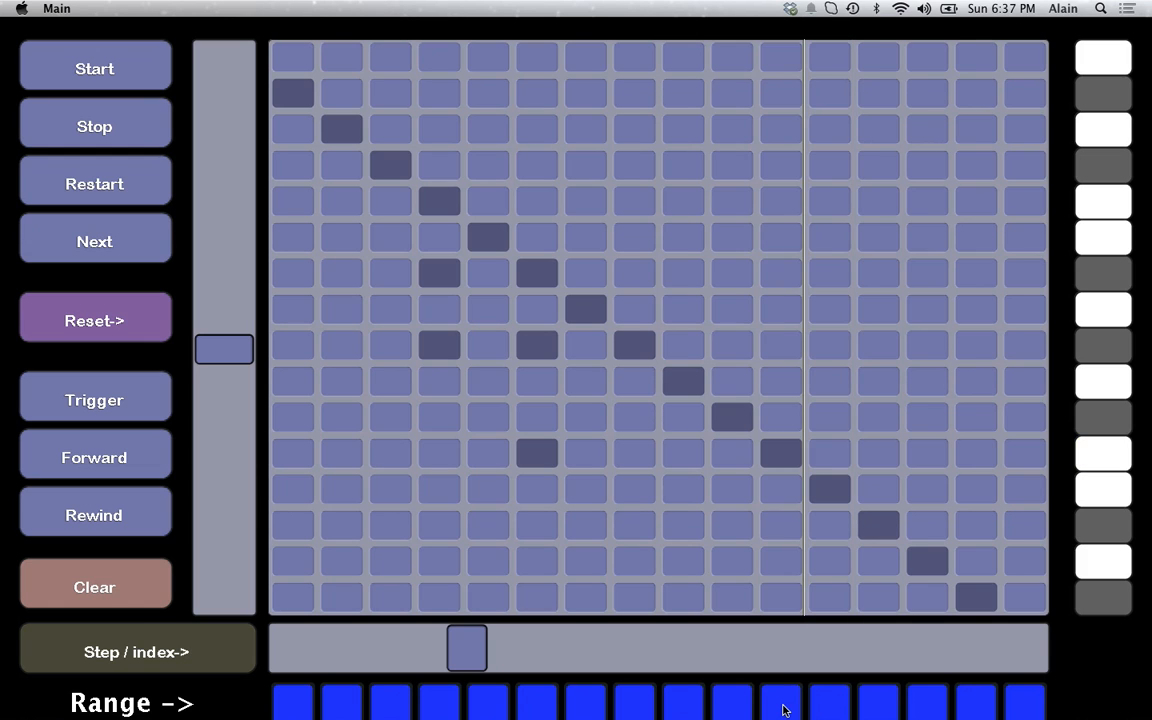
# Step: Move the Range position to the twelfth column and on to the thirteenth below the sequencer grid
pyautogui.click(823, 703)
pyautogui.click(885, 708)
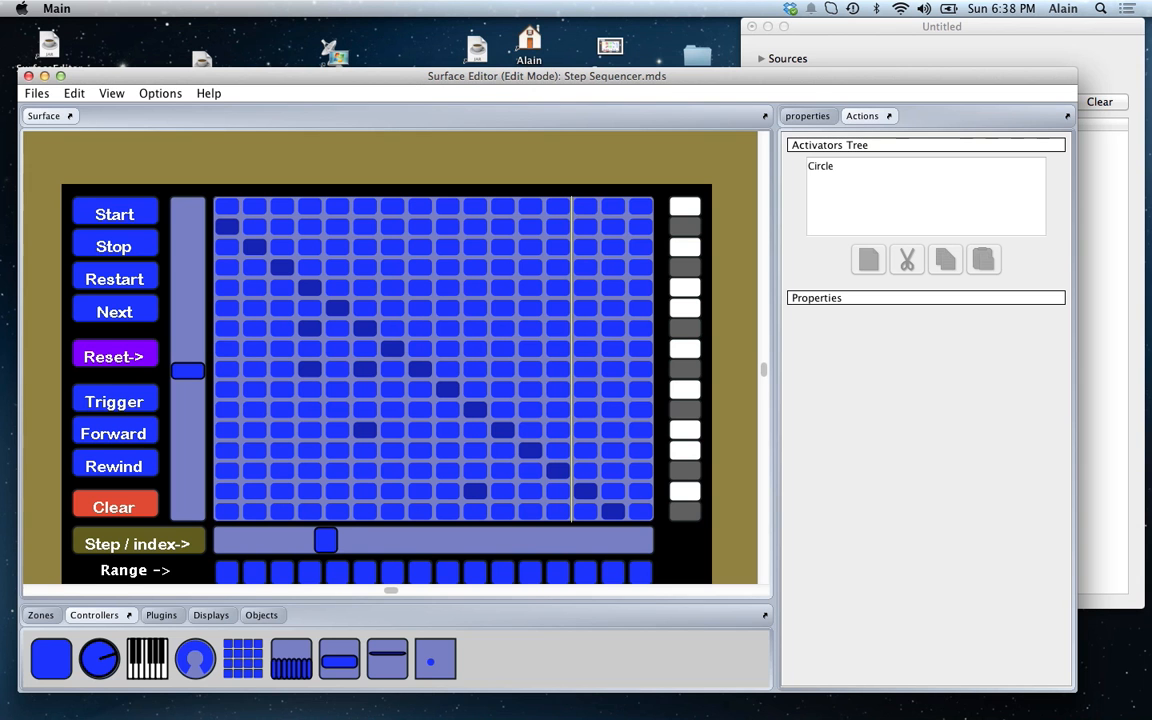
# Step: Create a new project without saving the current changes, accepting a grid of 36 columns by 20 rows with a 1:1 aspect ratio
pyautogui.moveTo(411, 80); pyautogui.dragTo(443, 55)
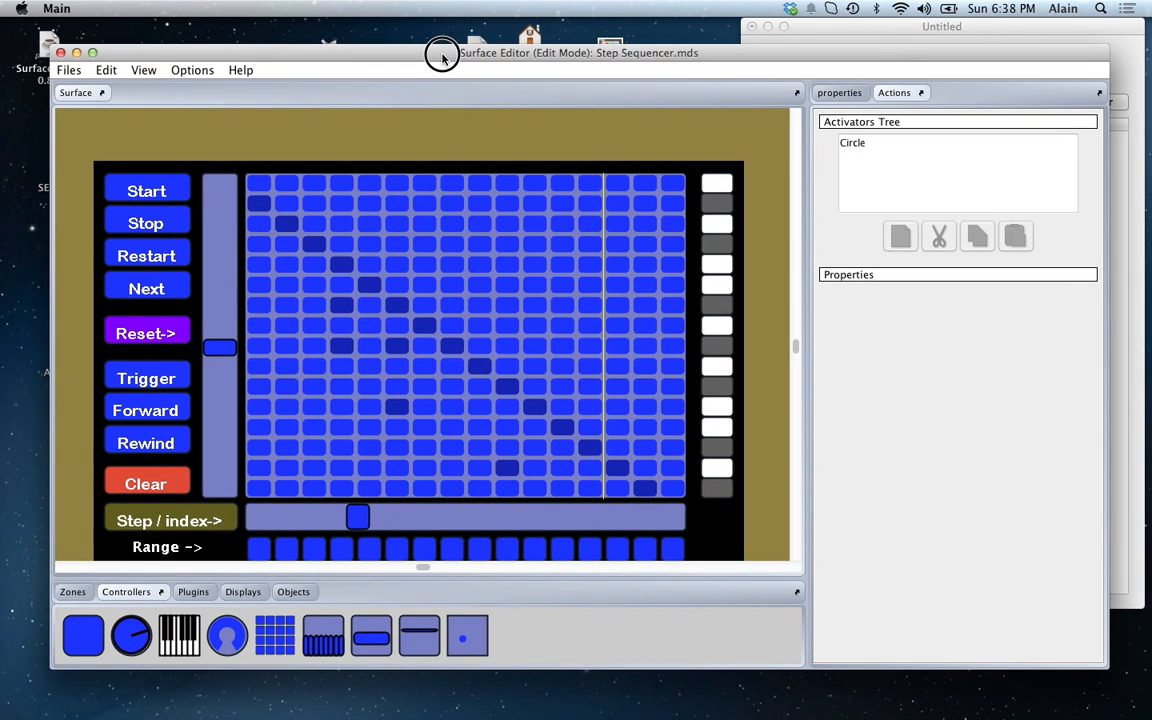
pyautogui.click(68, 71)
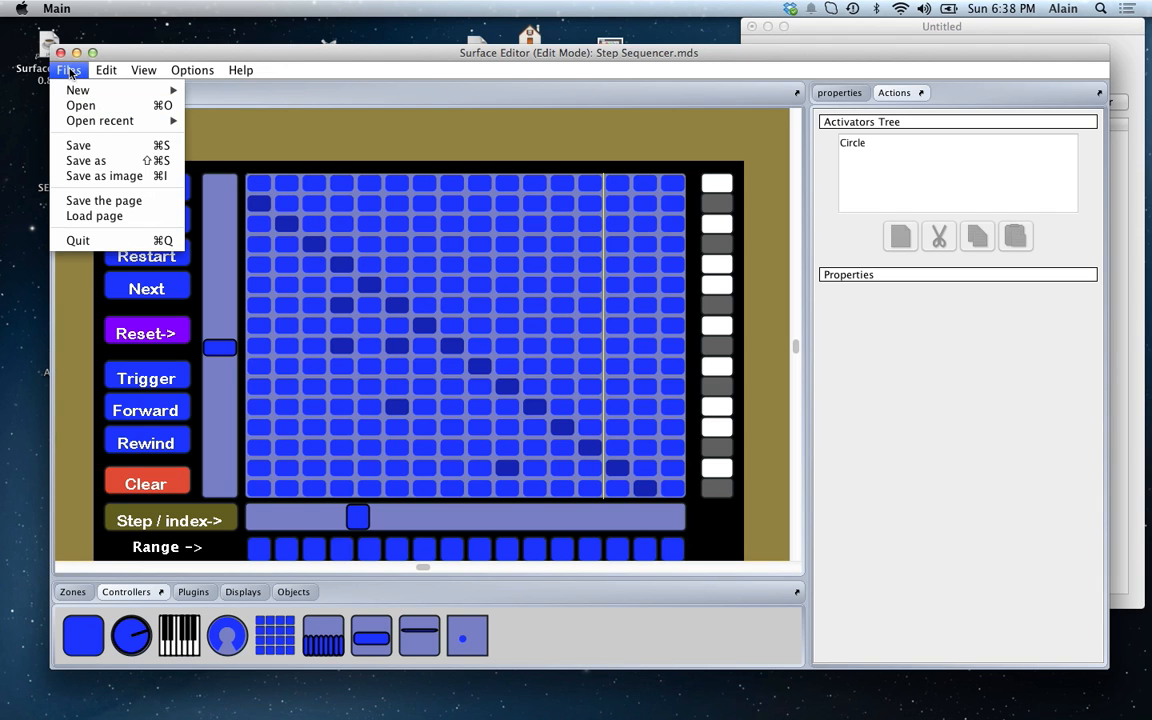
pyautogui.moveTo(91, 94)
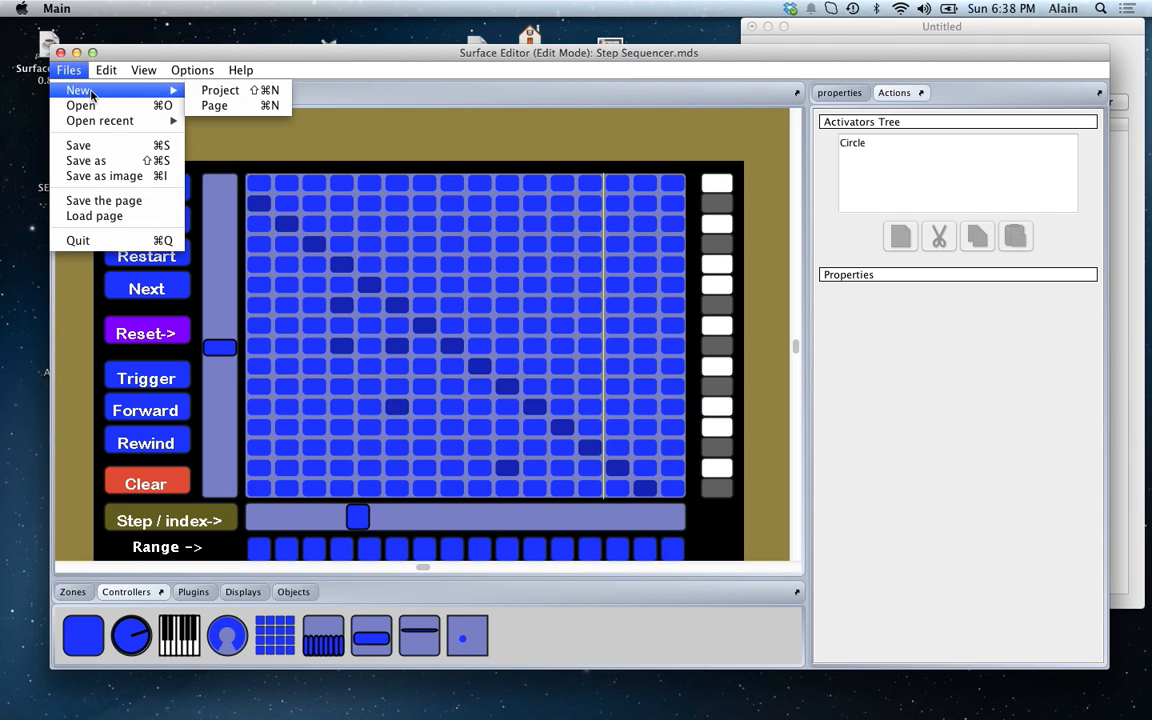
pyautogui.click(218, 90)
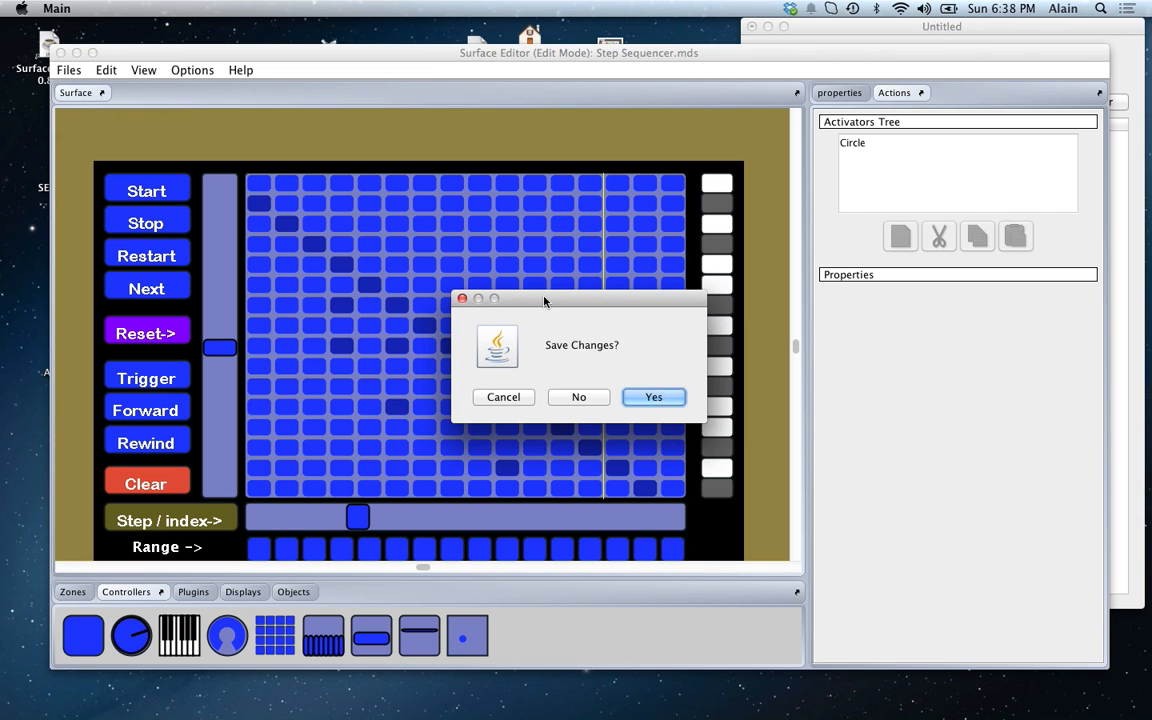
pyautogui.click(581, 402)
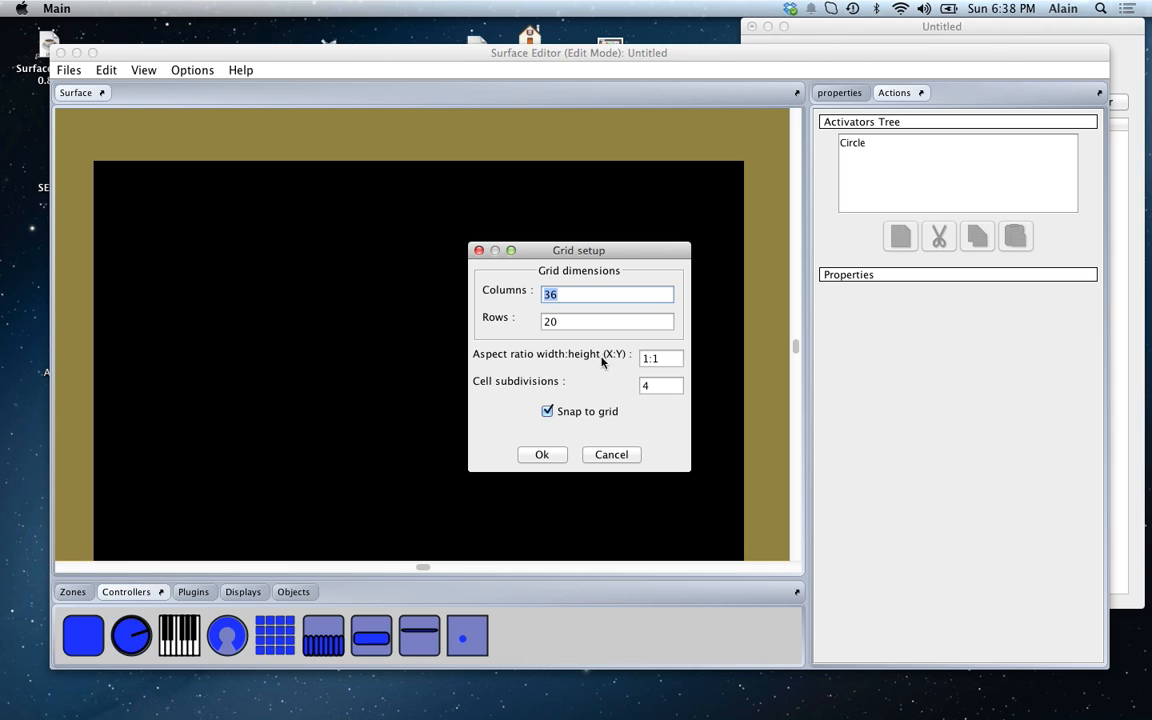
pyautogui.click(543, 456)
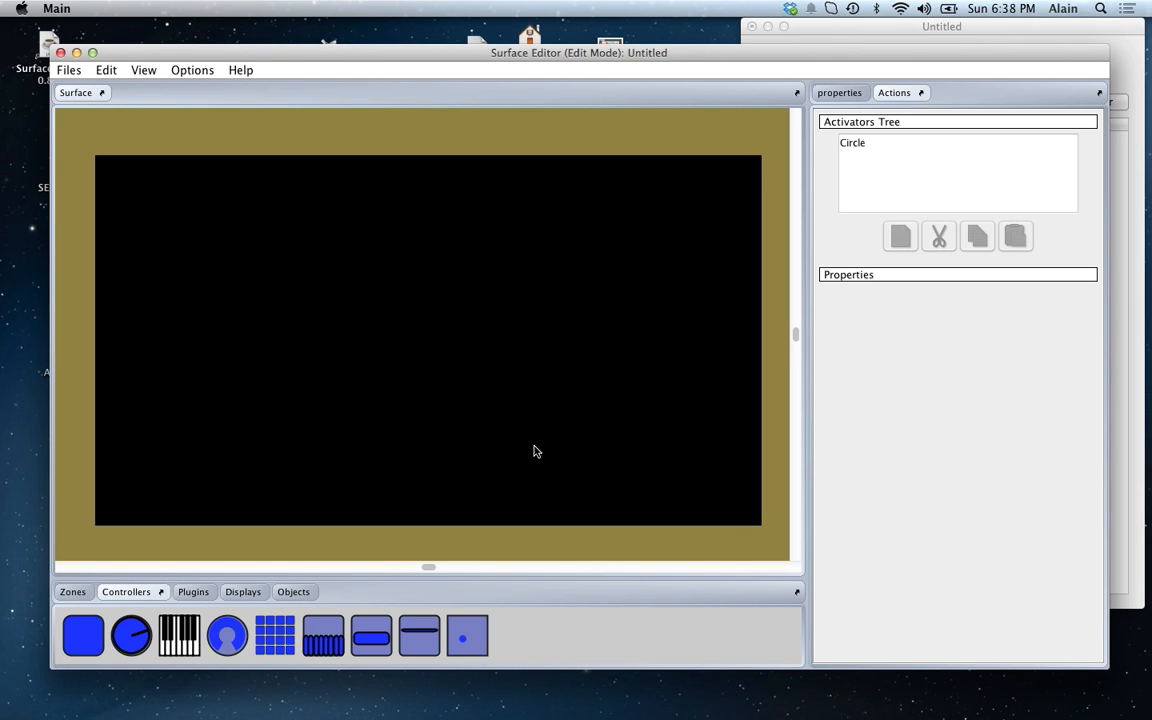
# Step: Display the surface grid, examine its cells at different magnifications, and hide the grid again
pyautogui.click(188, 71)
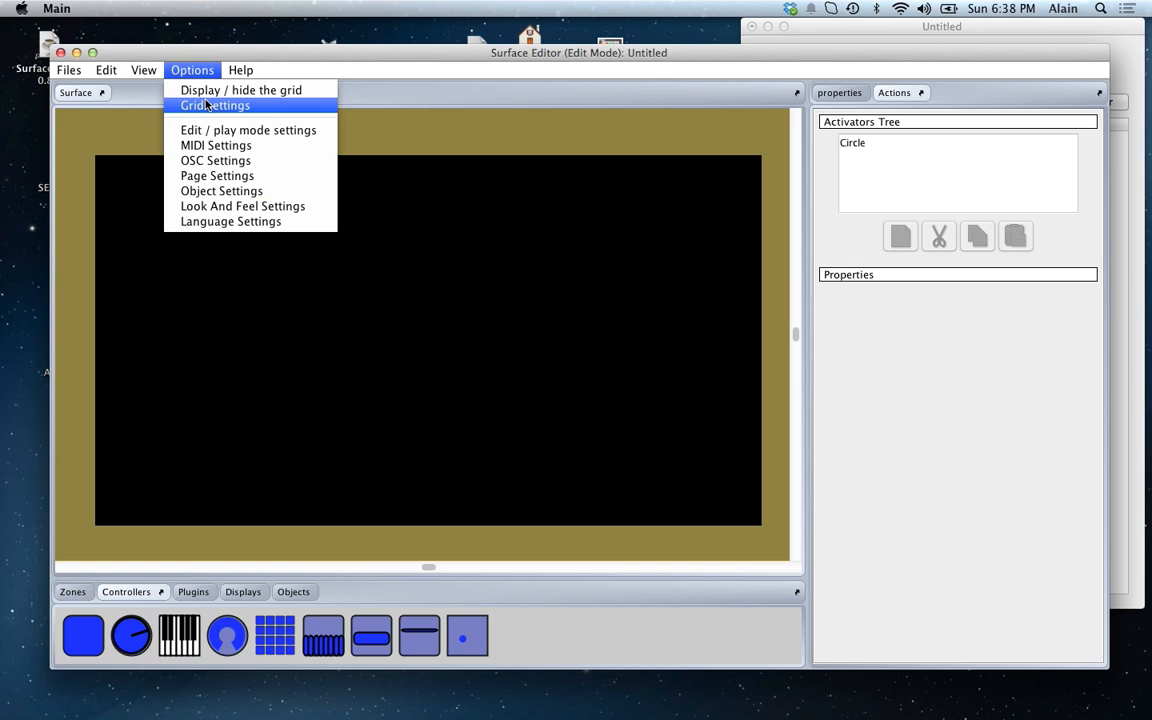
pyautogui.click(220, 90)
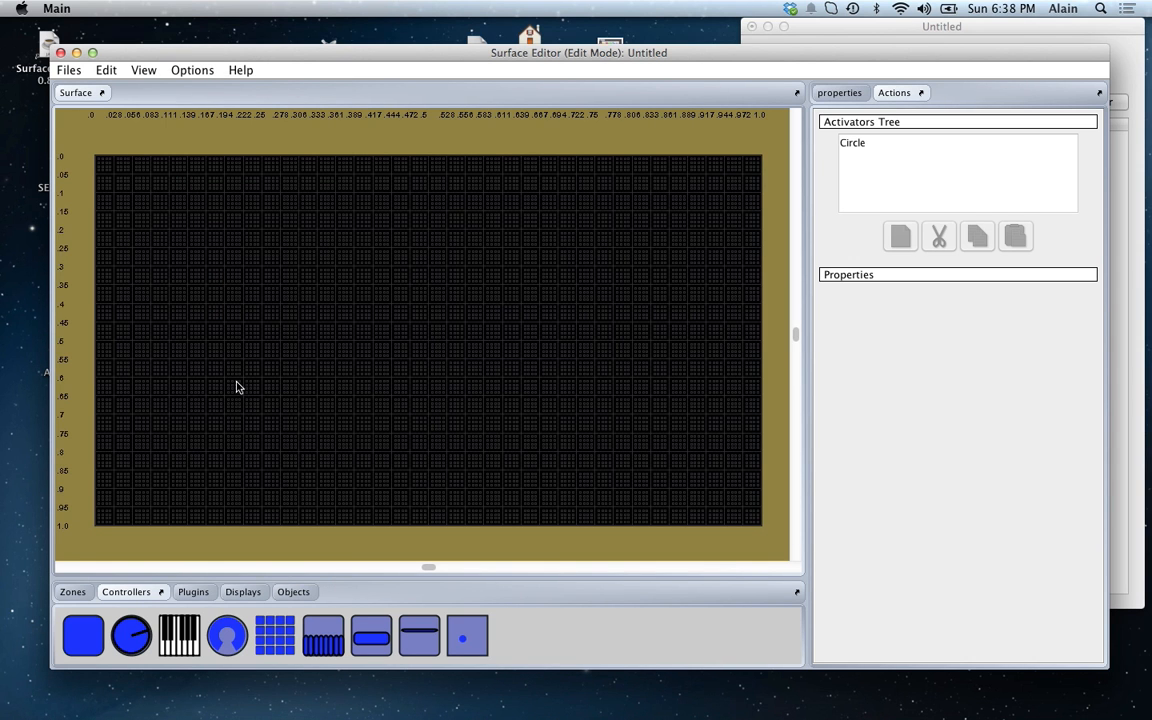
pyautogui.scroll(3, 237, 383)
pyautogui.moveTo(283, 252); pyautogui.dragTo(300, 378)
pyautogui.scroll(-3, 308, 230)
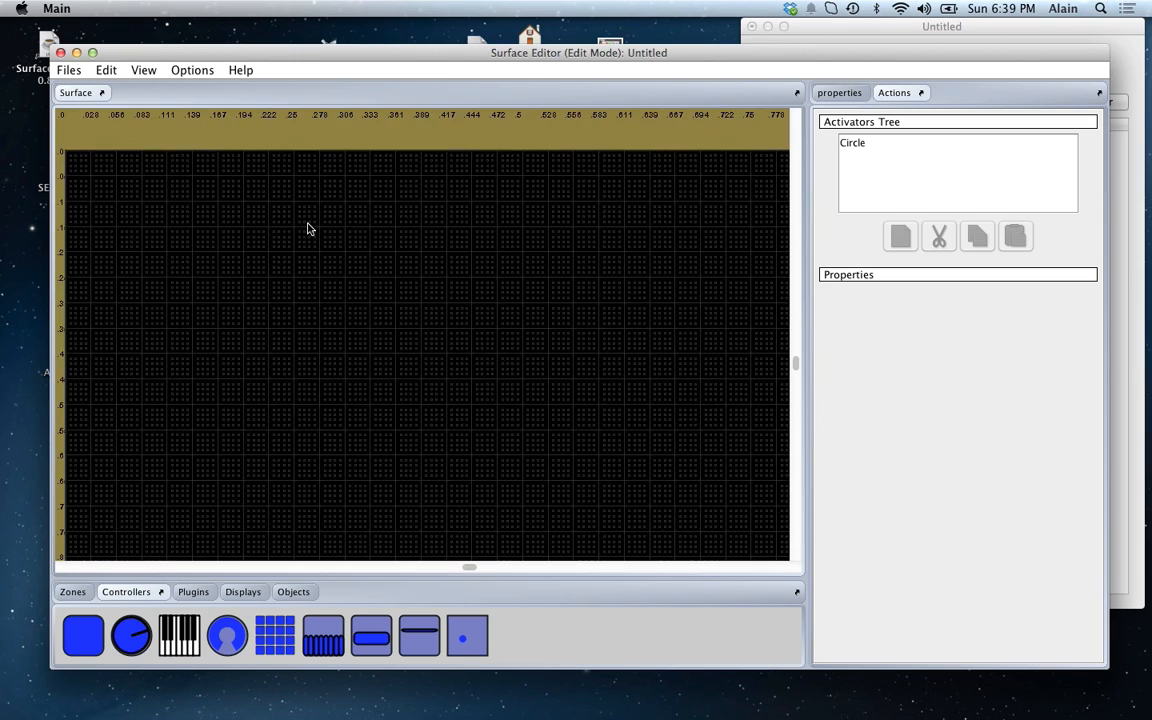
pyautogui.click(339, 302)
pyautogui.moveTo(339, 302); pyautogui.dragTo(311, 273)
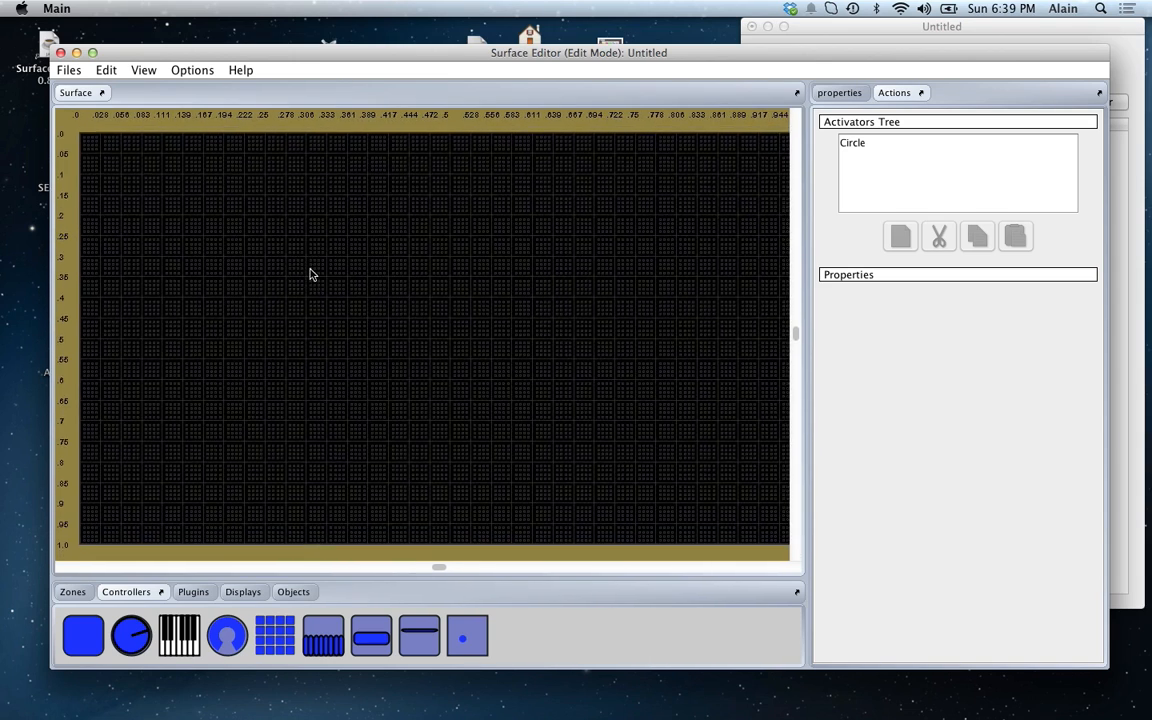
pyautogui.scroll(-3, 313, 273)
pyautogui.click(200, 70)
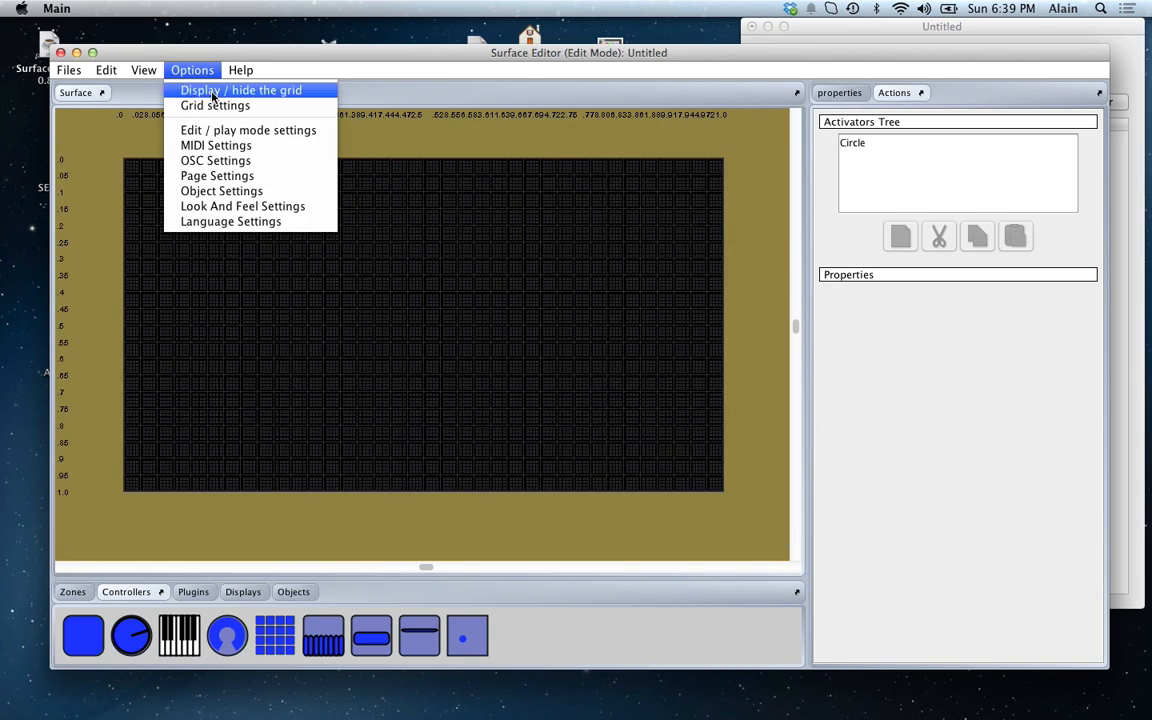
pyautogui.click(200, 90)
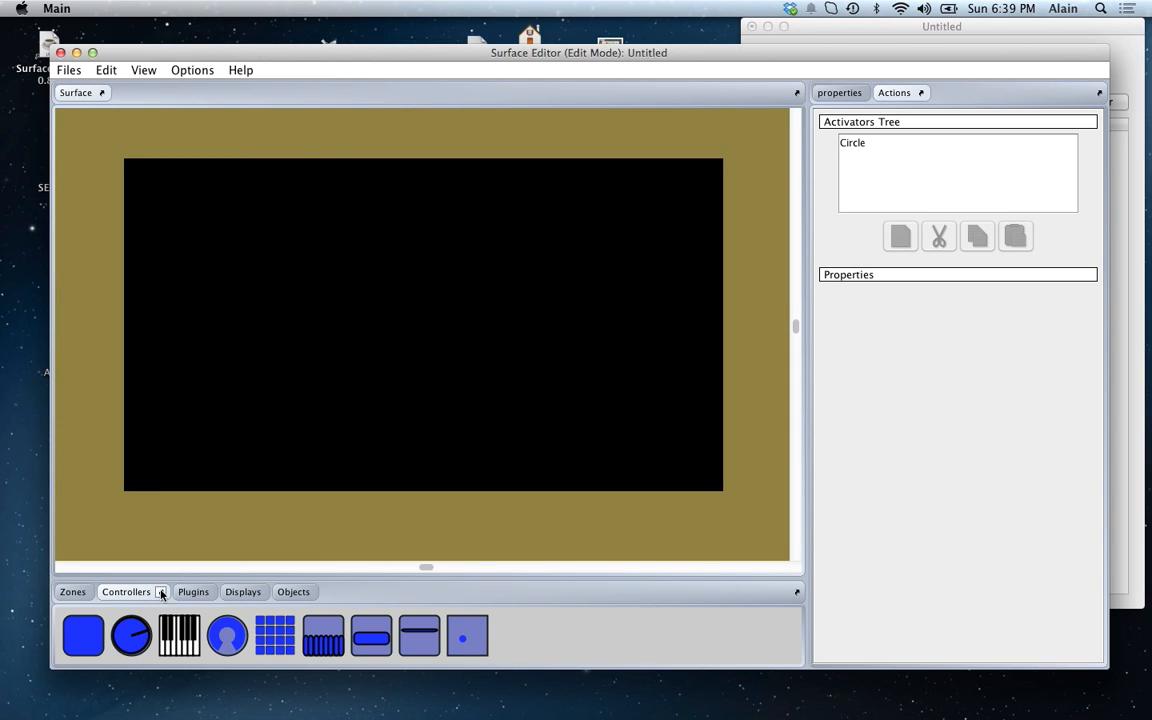
# Step: Show the available plugins and adjust the editor window's width so that the whole set of plugins fits
pyautogui.click(192, 593)
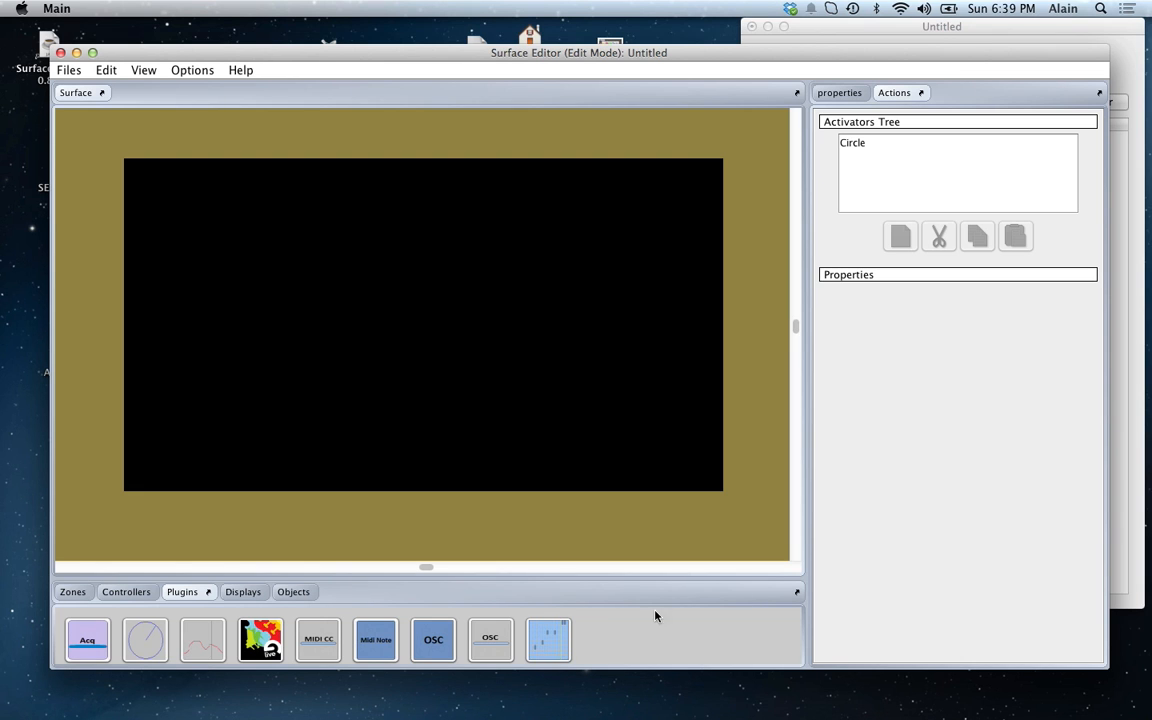
pyautogui.moveTo(1110, 434); pyautogui.dragTo(752, 442)
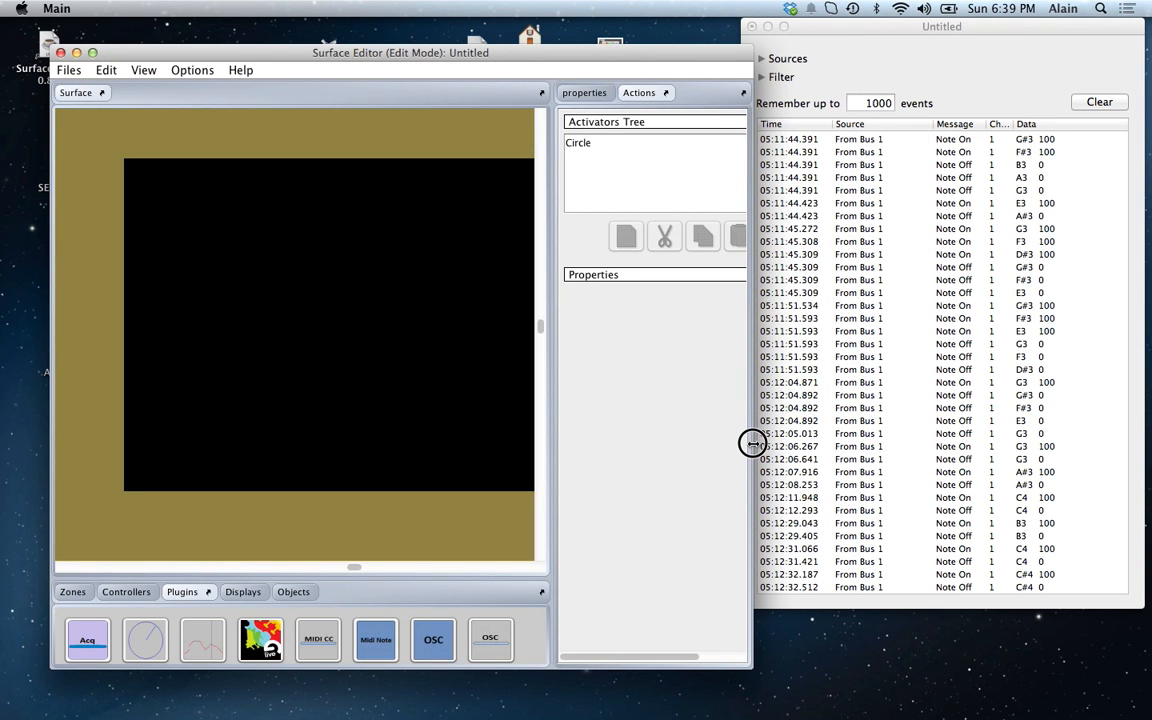
pyautogui.click(525, 631)
pyautogui.moveTo(754, 538); pyautogui.dragTo(1052, 540)
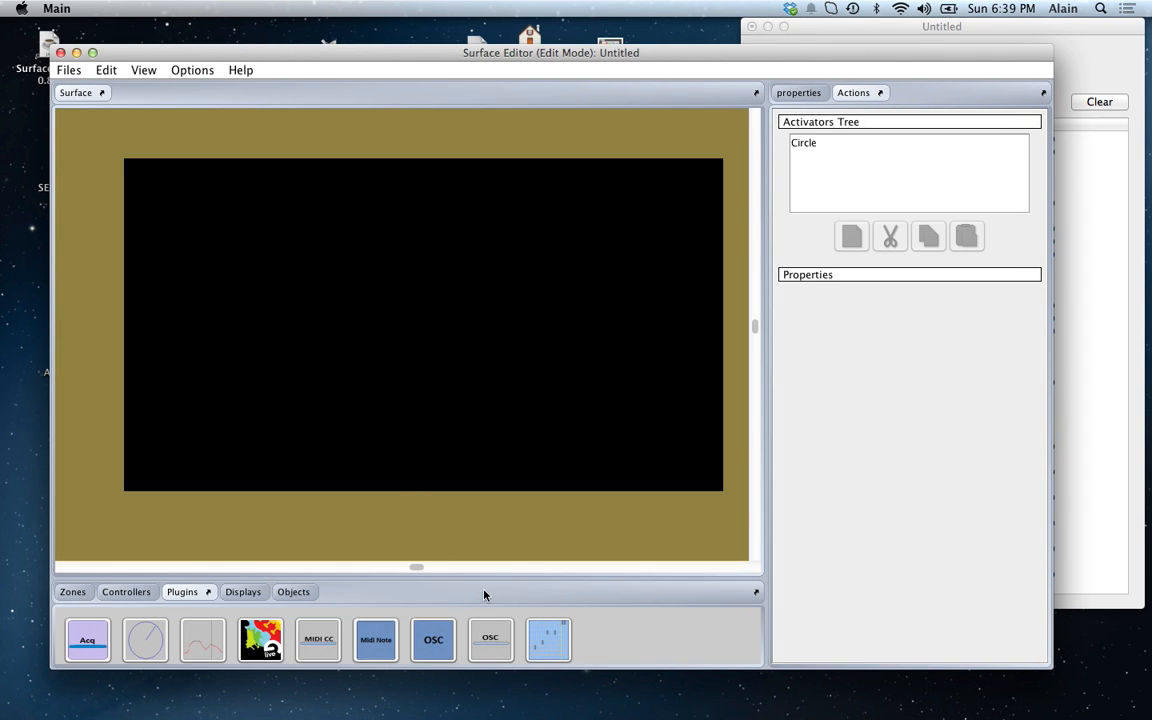
# Step: Draw a Step Sequencer about 0.69 wide and 0.79 high on the surface and place it at about X 0.172, Y 0.05
pyautogui.click(548, 640)
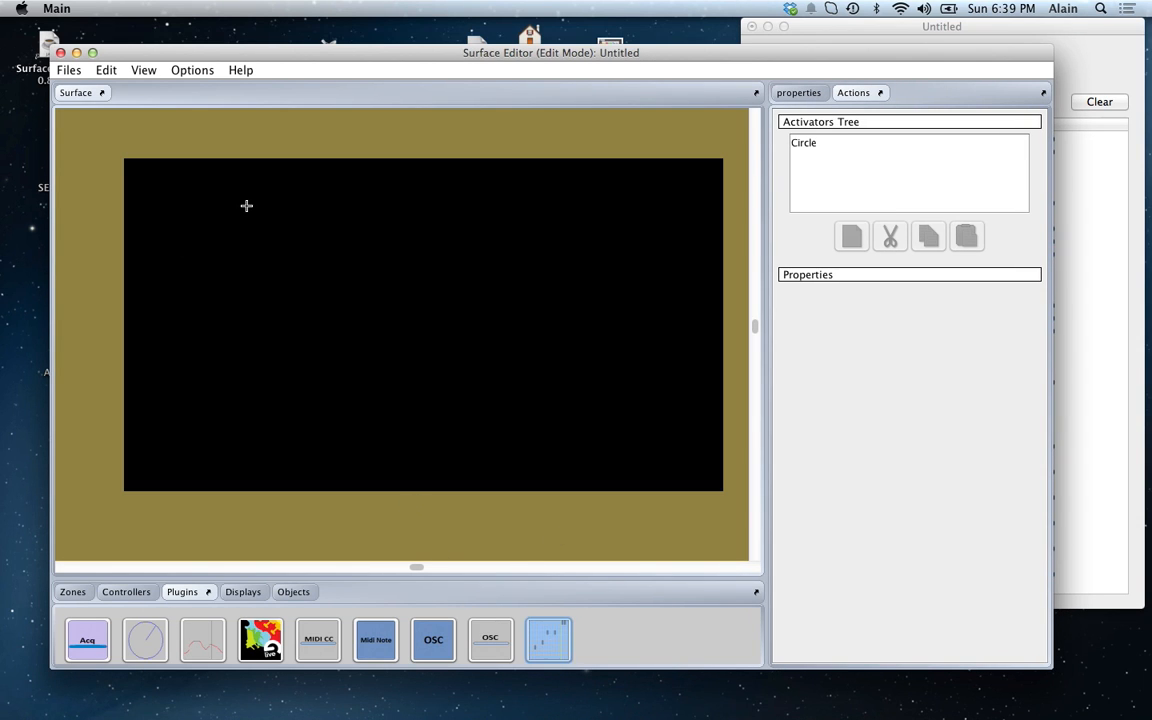
pyautogui.moveTo(213, 171); pyautogui.dragTo(630, 434)
pyautogui.moveTo(455, 303); pyautogui.dragTo(469, 308)
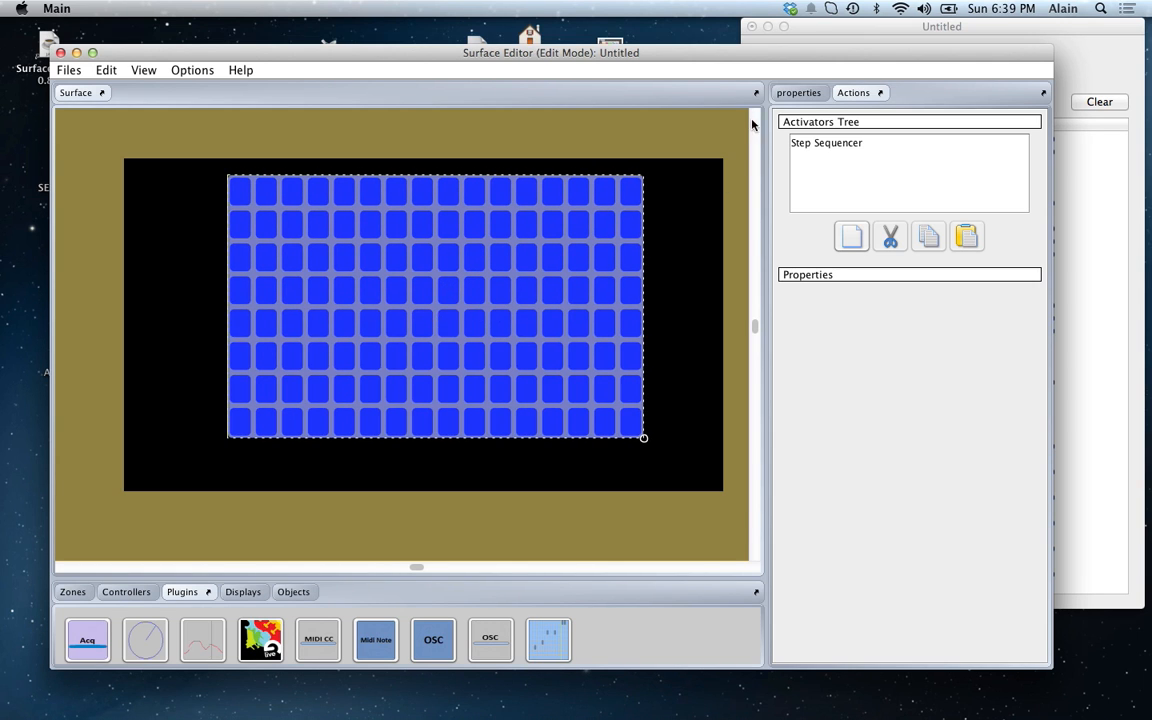
# Step: Set the Step Sequencer's read speed to 120 BPM and its number of tracks to 16
pyautogui.click(799, 93)
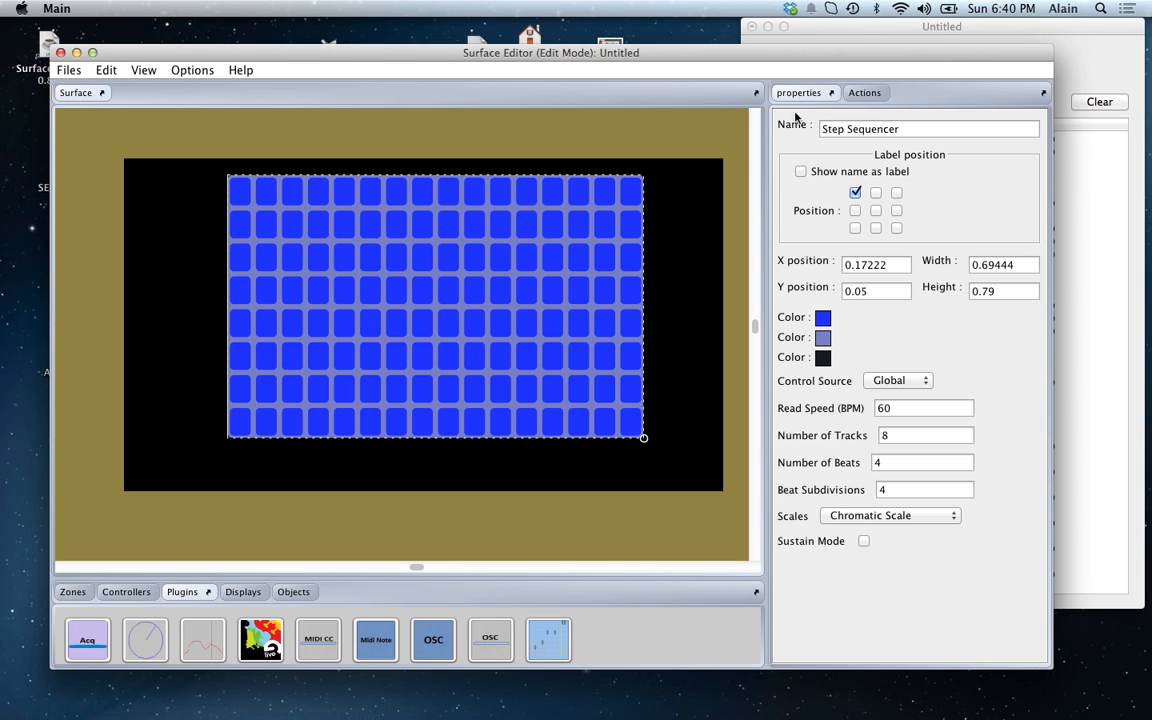
pyautogui.doubleClick(899, 407)
pyautogui.write('120')
pyautogui.press('Tab')
pyautogui.write('16')
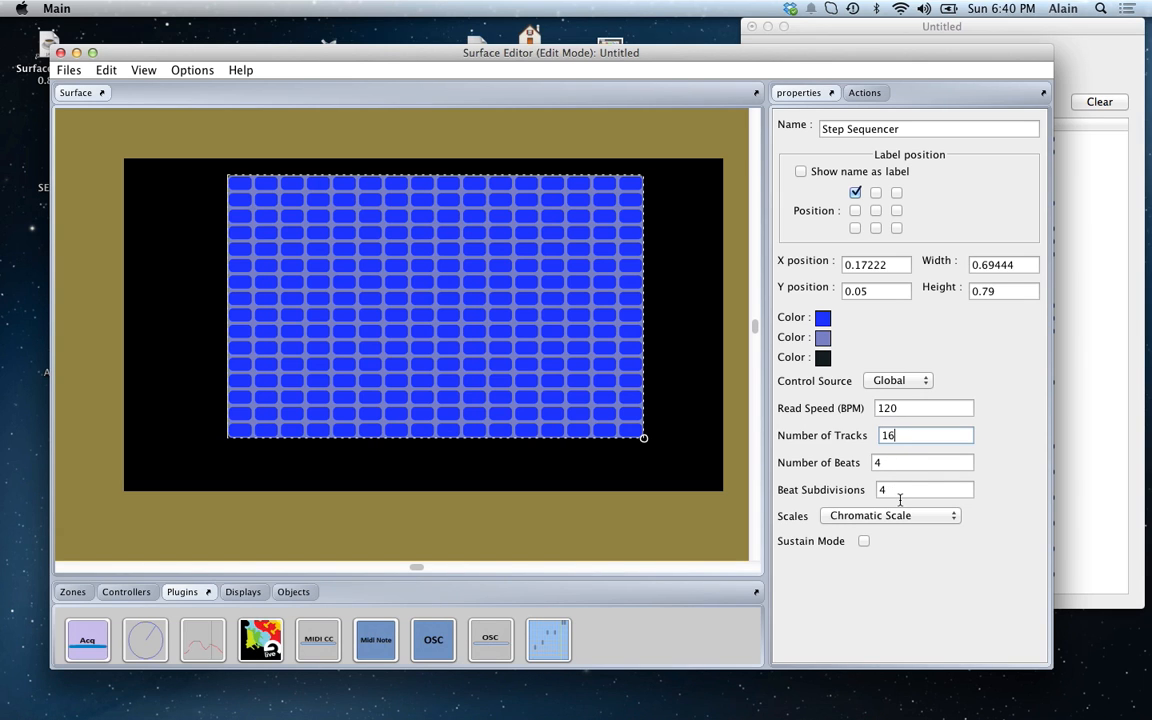
# Step: Try the Step Sequencer with 2 beat subdivisions, and set the beat subdivisions back to 4
pyautogui.click(901, 488)
pyautogui.press('BackSpace')
pyautogui.write('2')
pyautogui.press('Return')
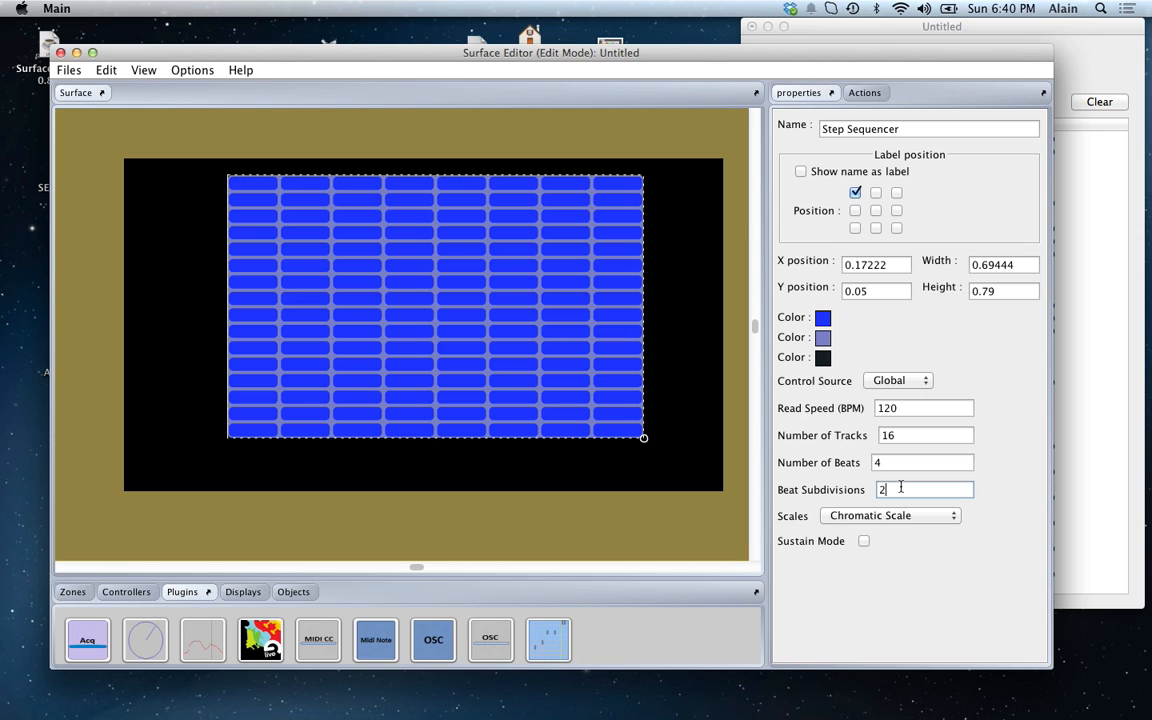
pyautogui.press('BackSpace')
pyautogui.write('4')
pyautogui.press('Return')
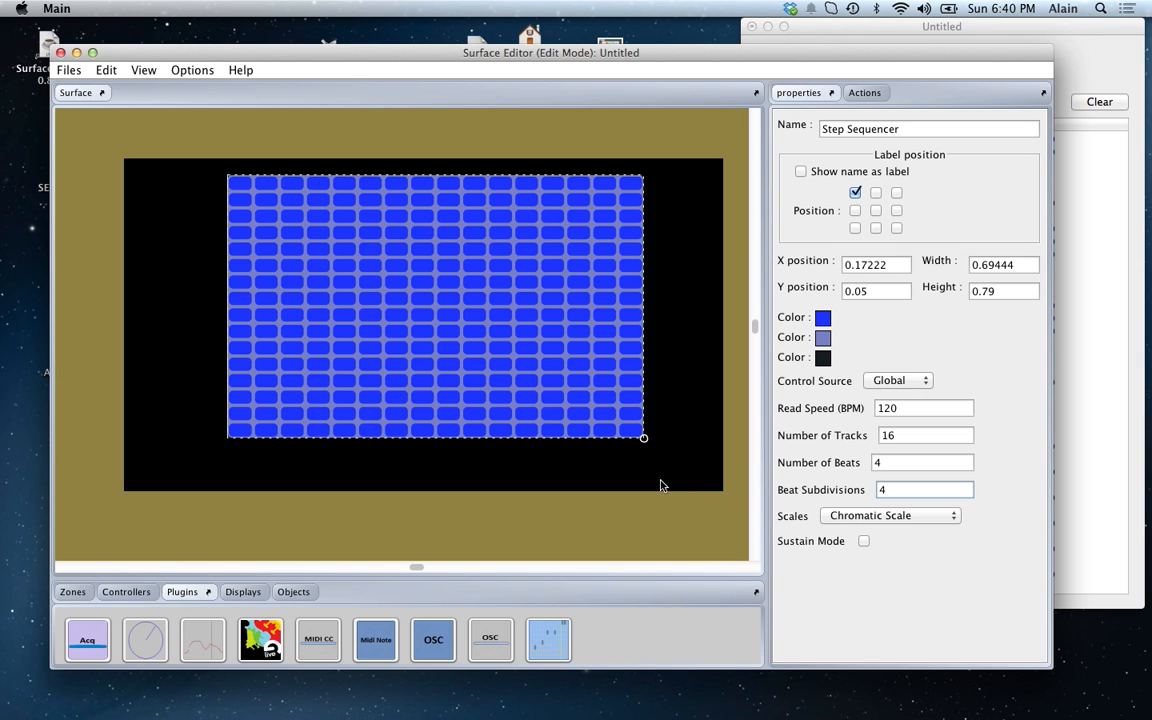
# Step: Draw a button about 0.122 wide and 0.09 high beside the sequencer's upper-left corner, at about X 0.022, Y 0.05
pyautogui.click(626, 480)
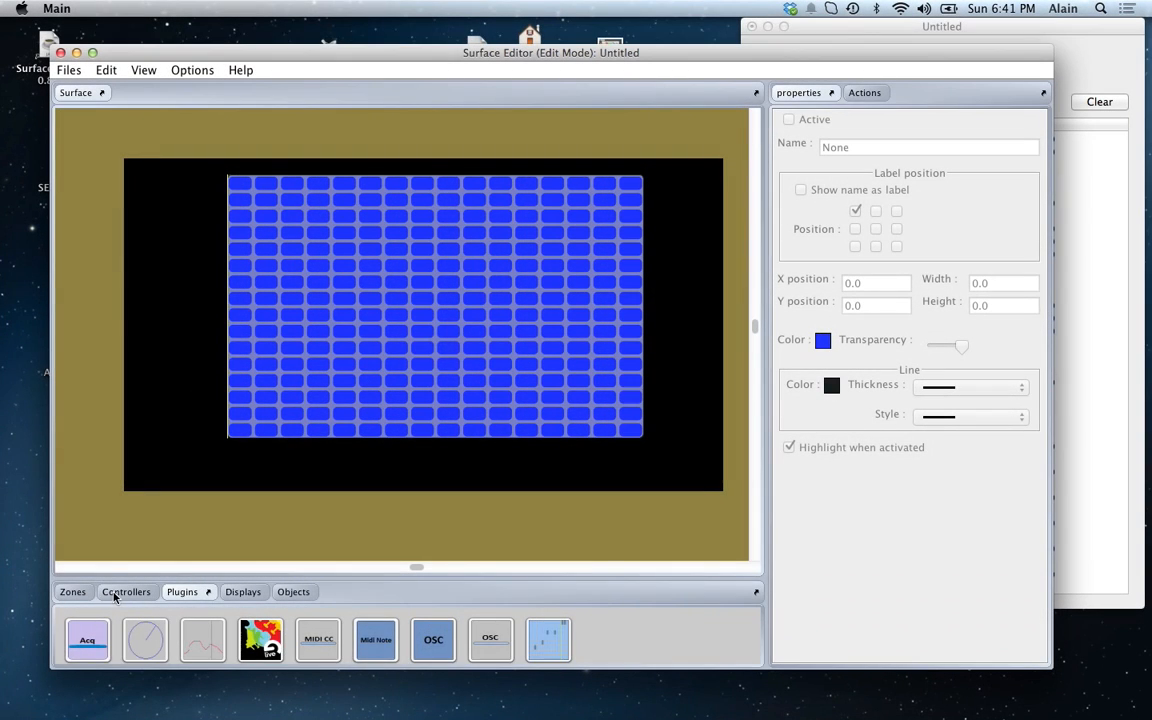
pyautogui.click(121, 593)
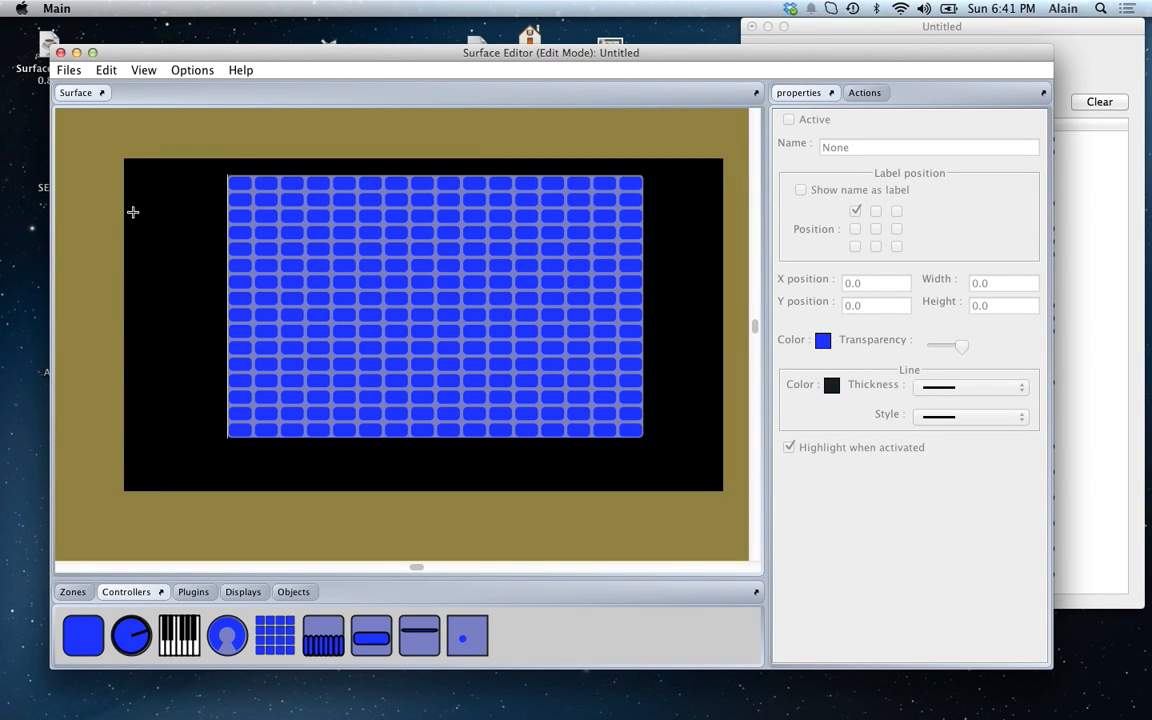
pyautogui.moveTo(138, 176)
pyautogui.mouseDown()
pyautogui.moveTo(182, 205)
pyautogui.moveTo(210, 205)
pyautogui.mouseUp()
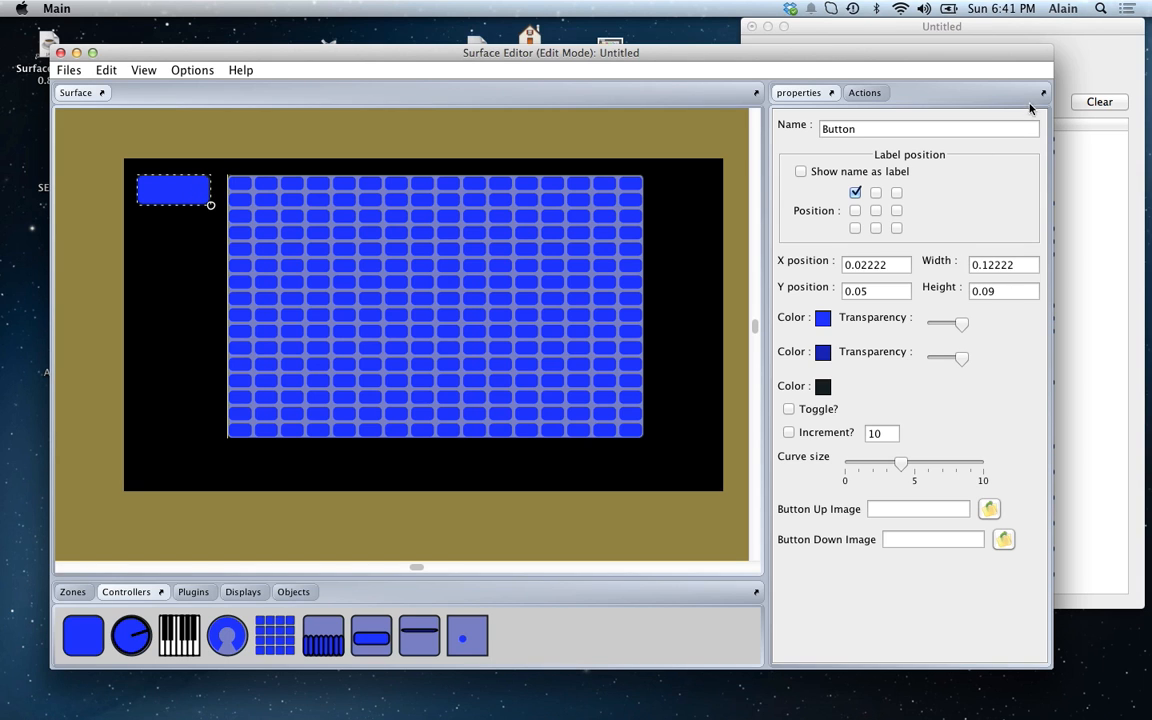
# Step: Add a Controller Messager action to the new button
pyautogui.click(866, 93)
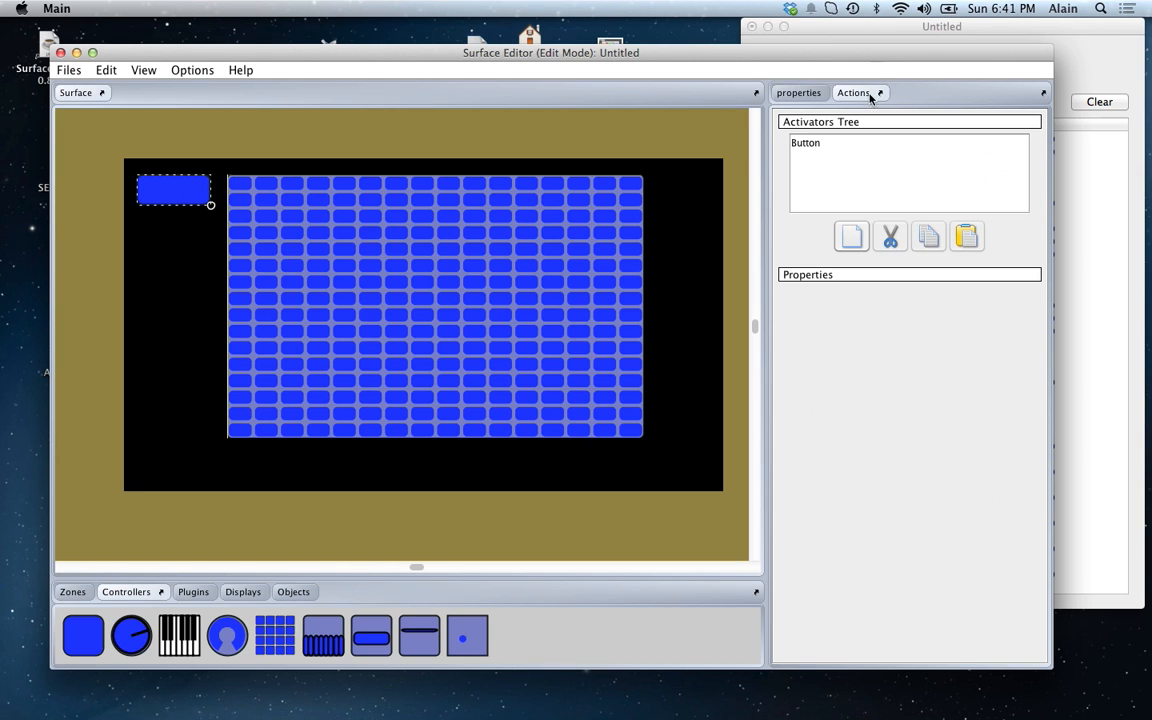
pyautogui.click(805, 143)
pyautogui.rightClick(799, 145)
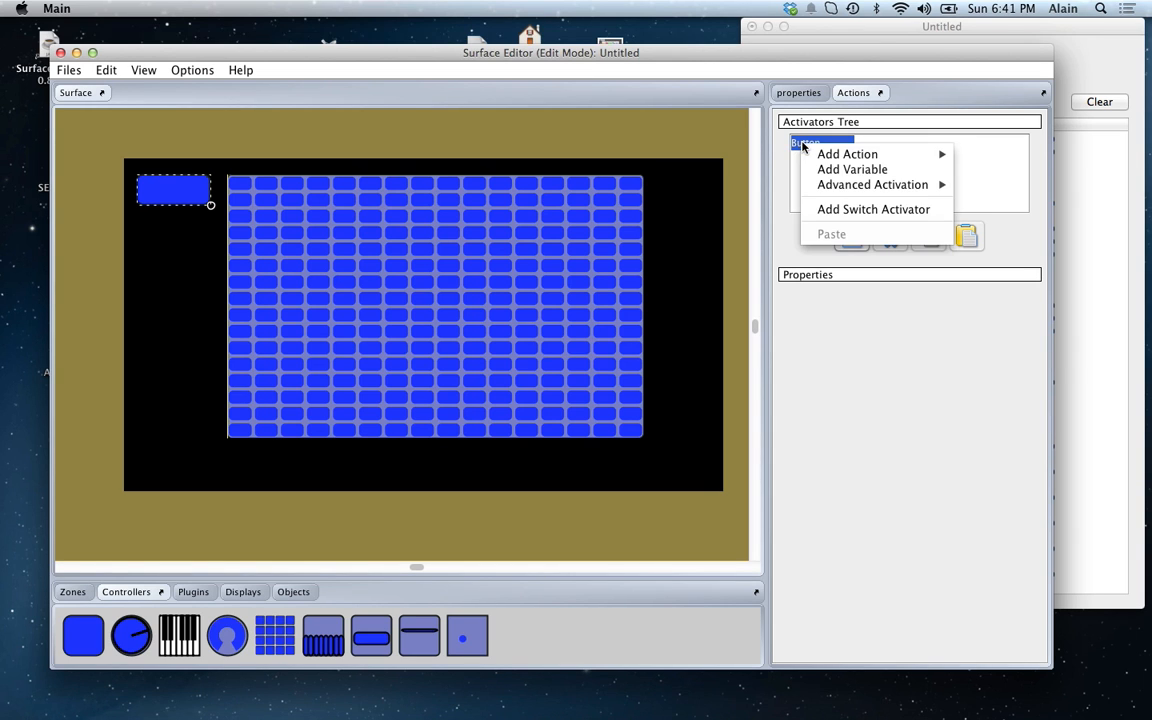
pyautogui.moveTo(826, 156)
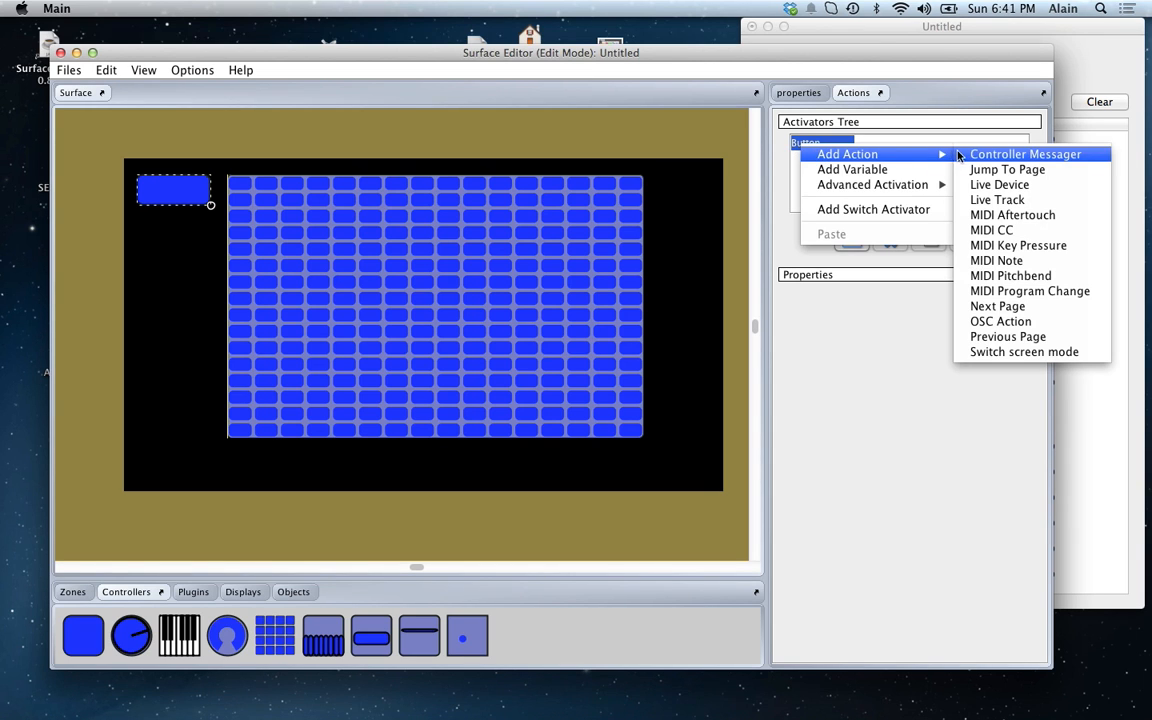
pyautogui.click(1020, 154)
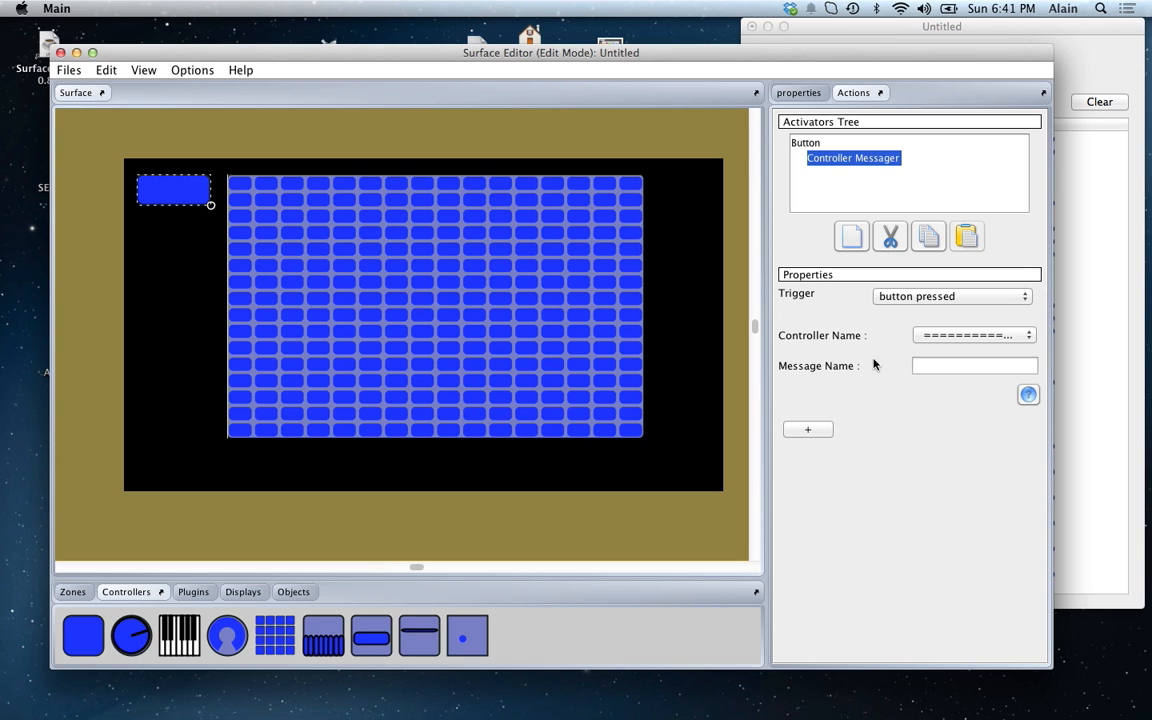
# Step: Make the Controller Messager target the Step Sequencer and set its message name to "start"
pyautogui.click(964, 336)
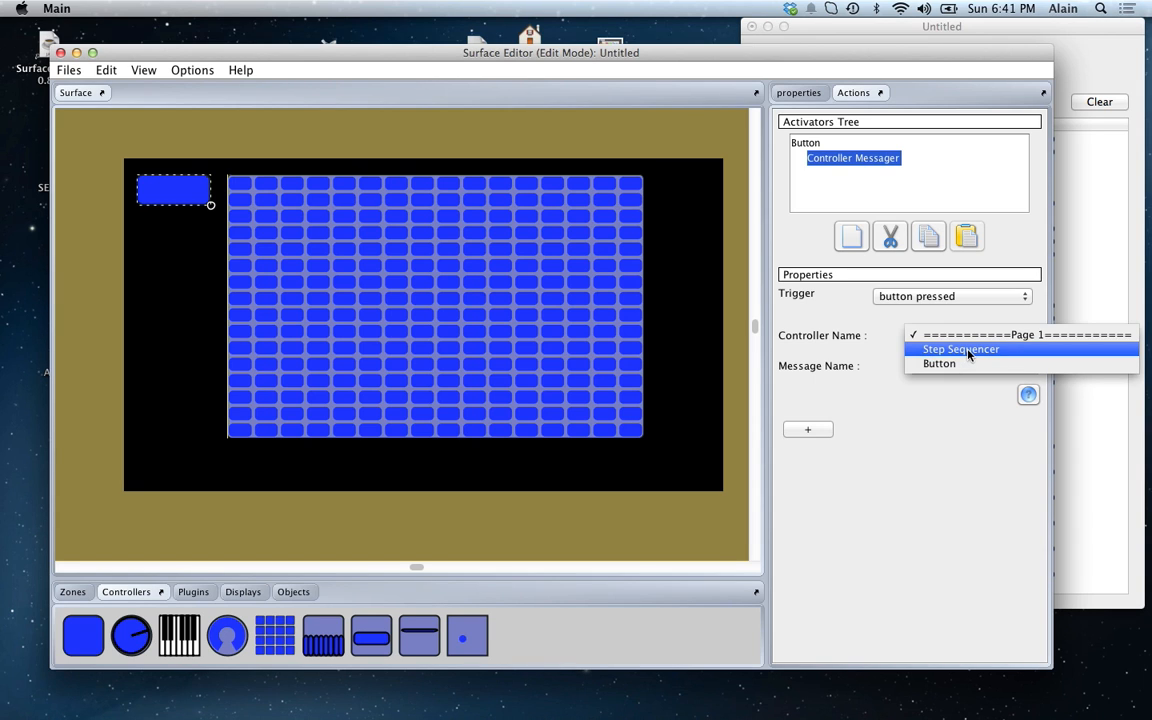
pyautogui.click(968, 350)
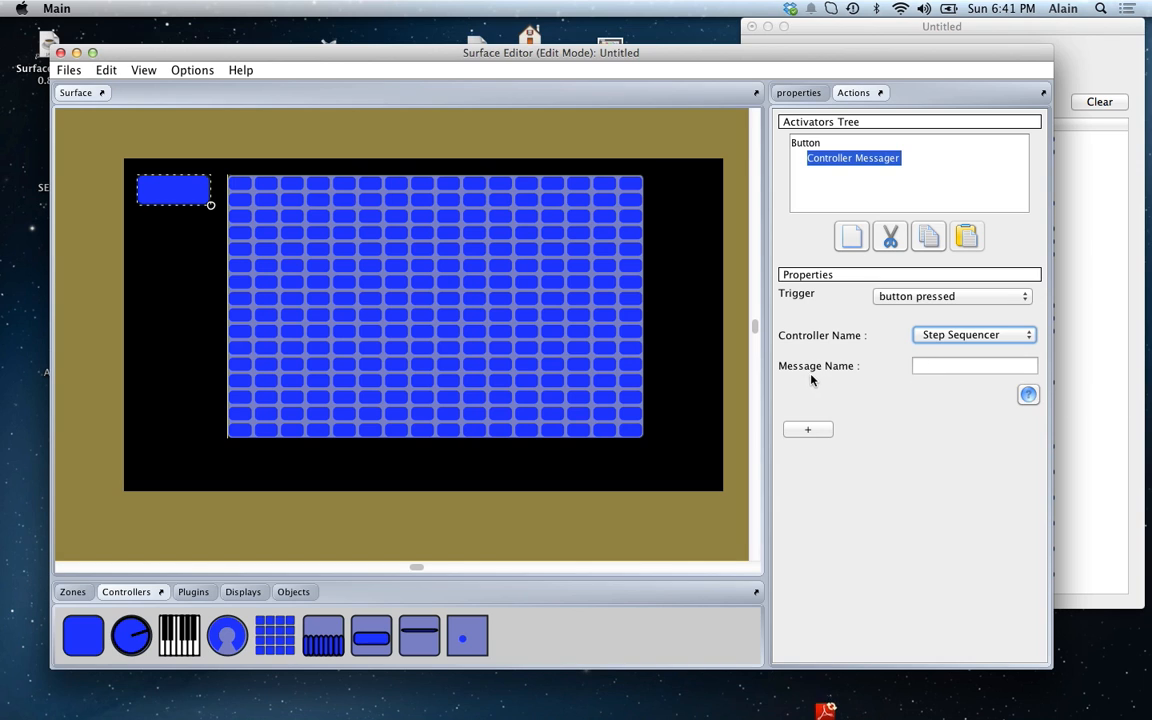
pyautogui.click(921, 365)
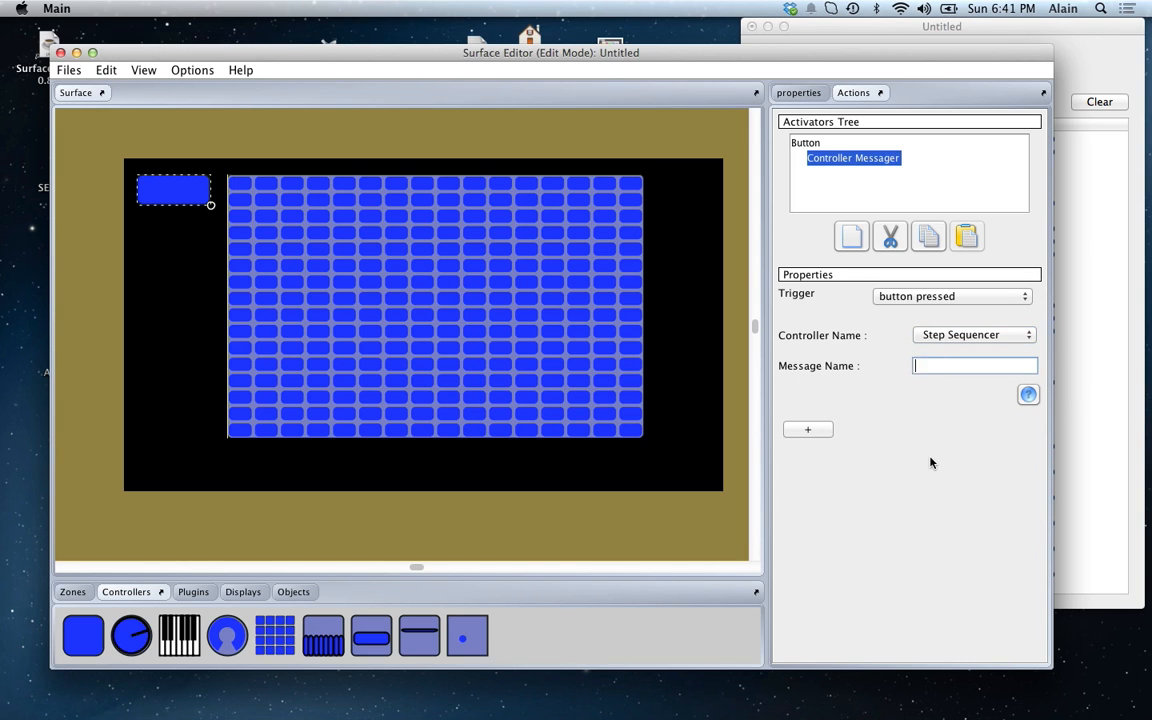
pyautogui.write('start')
pyautogui.press('Tab')
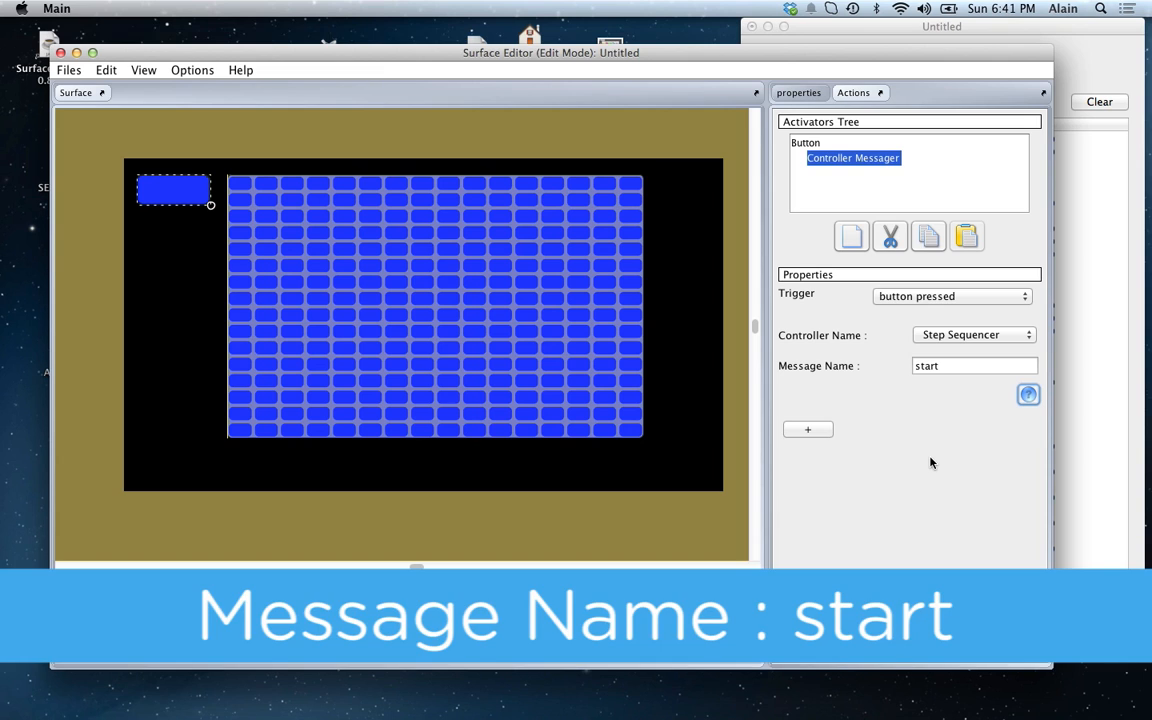
# Step: Deselect the button and test it in play mode to start the Step Sequencer
pyautogui.click(686, 467)
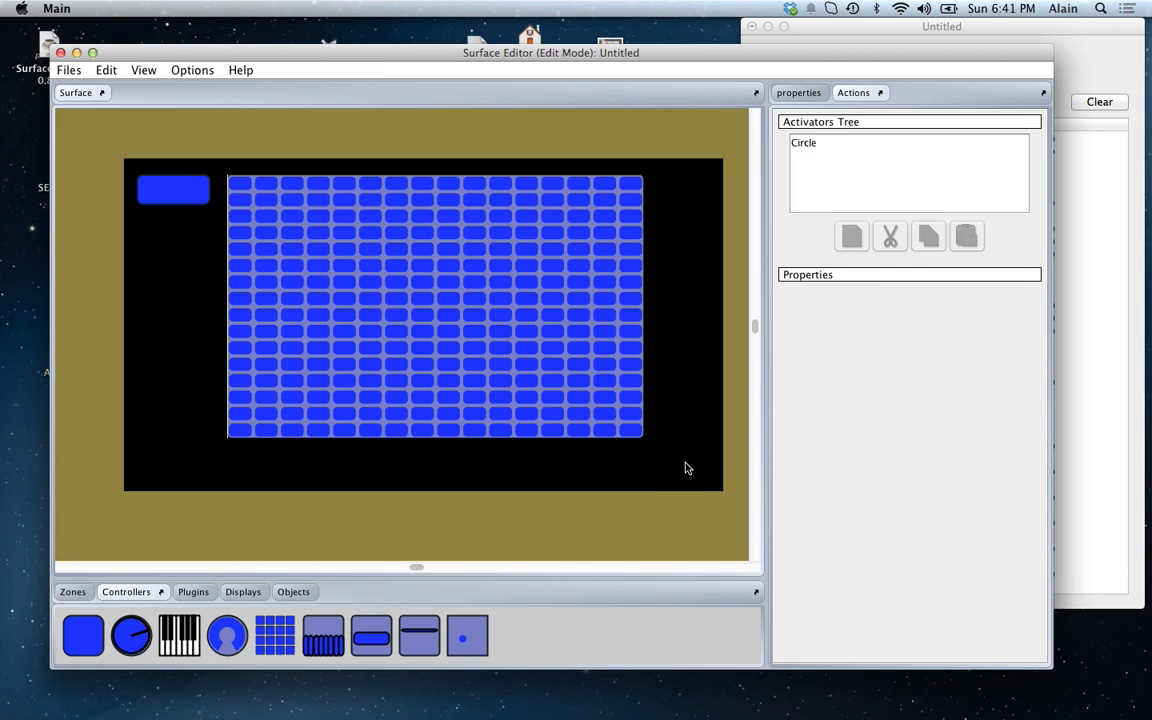
pyautogui.press('super+e')
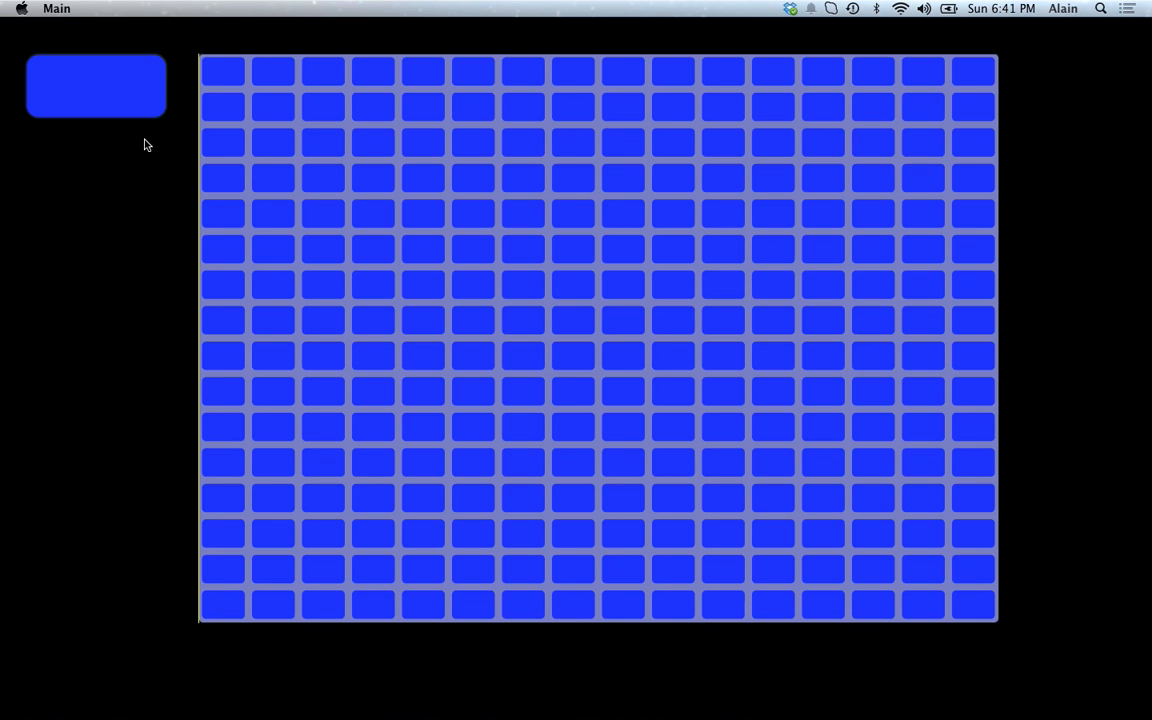
pyautogui.click(98, 92)
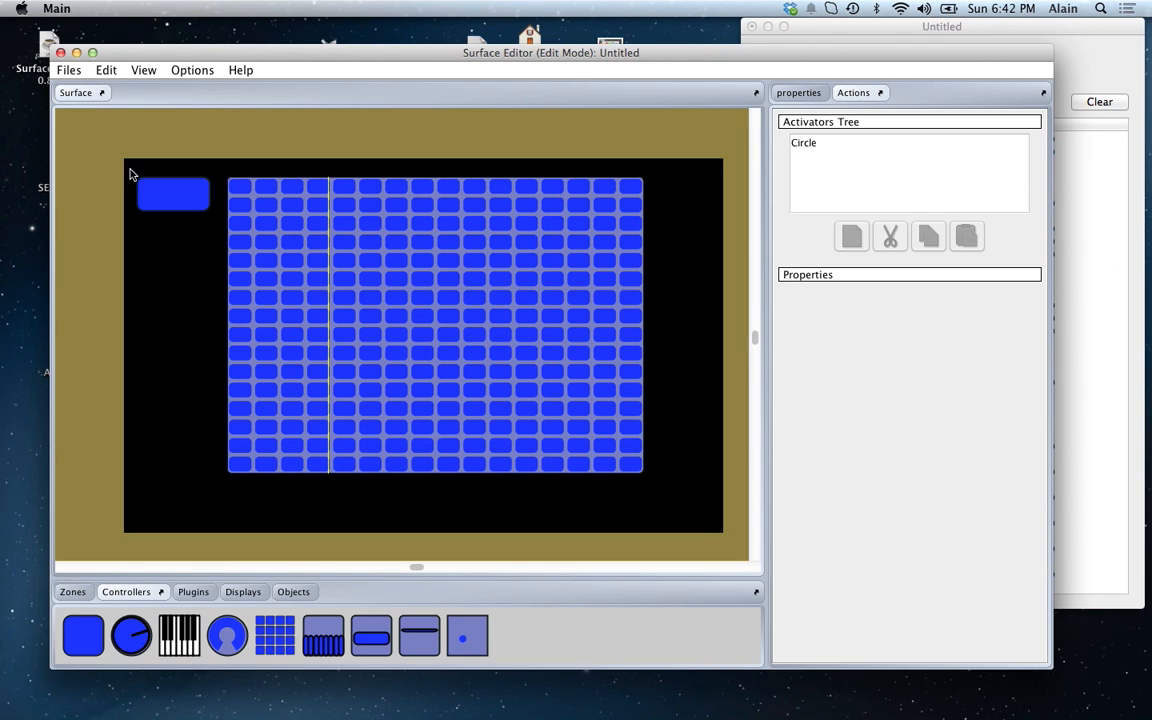
# Step: Duplicate the start button directly below itself and set the copy's Controller Messager message name to "stop"
pyautogui.click(170, 206)
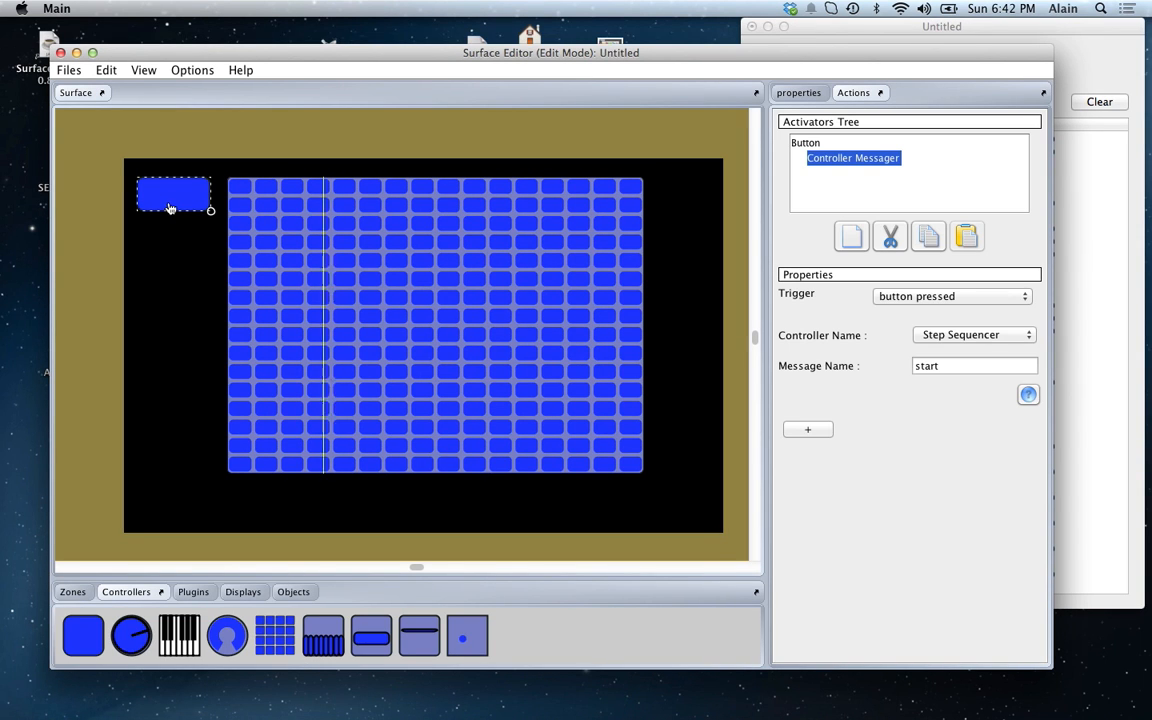
pyautogui.click(170, 205)
pyautogui.keyDown('alt'); pyautogui.moveTo(171, 203); pyautogui.dragTo(166, 231); pyautogui.keyUp('alt')
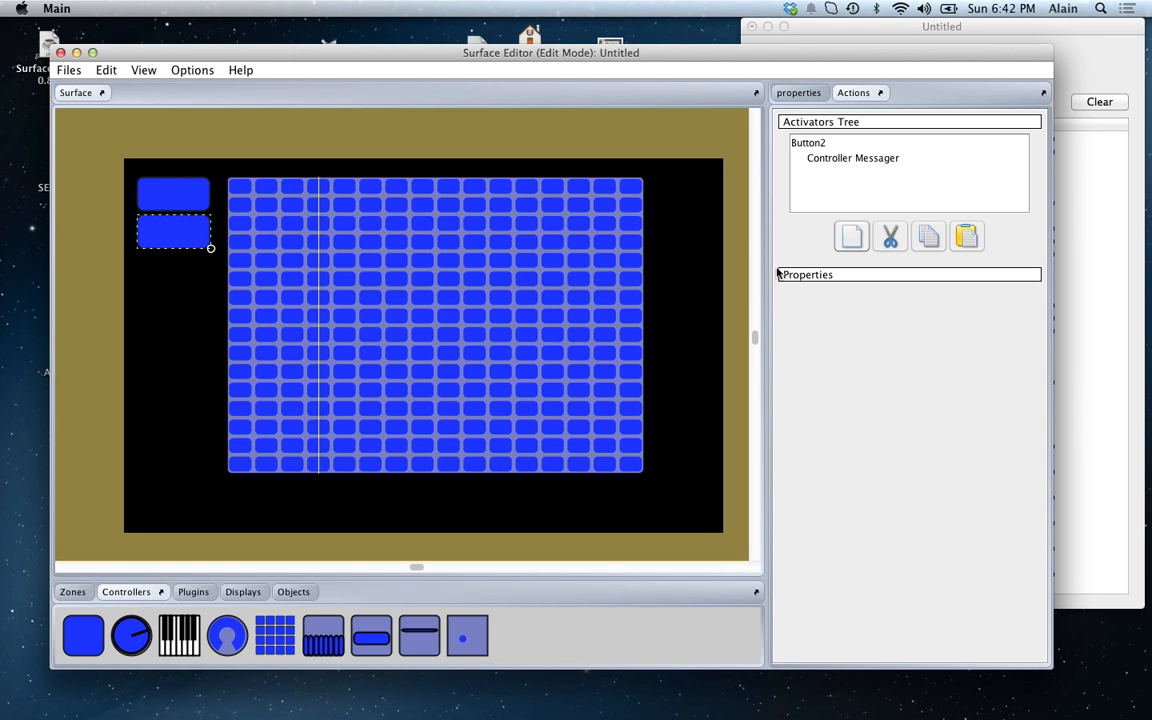
pyautogui.click(836, 160)
pyautogui.doubleClick(944, 365)
pyautogui.write('stop')
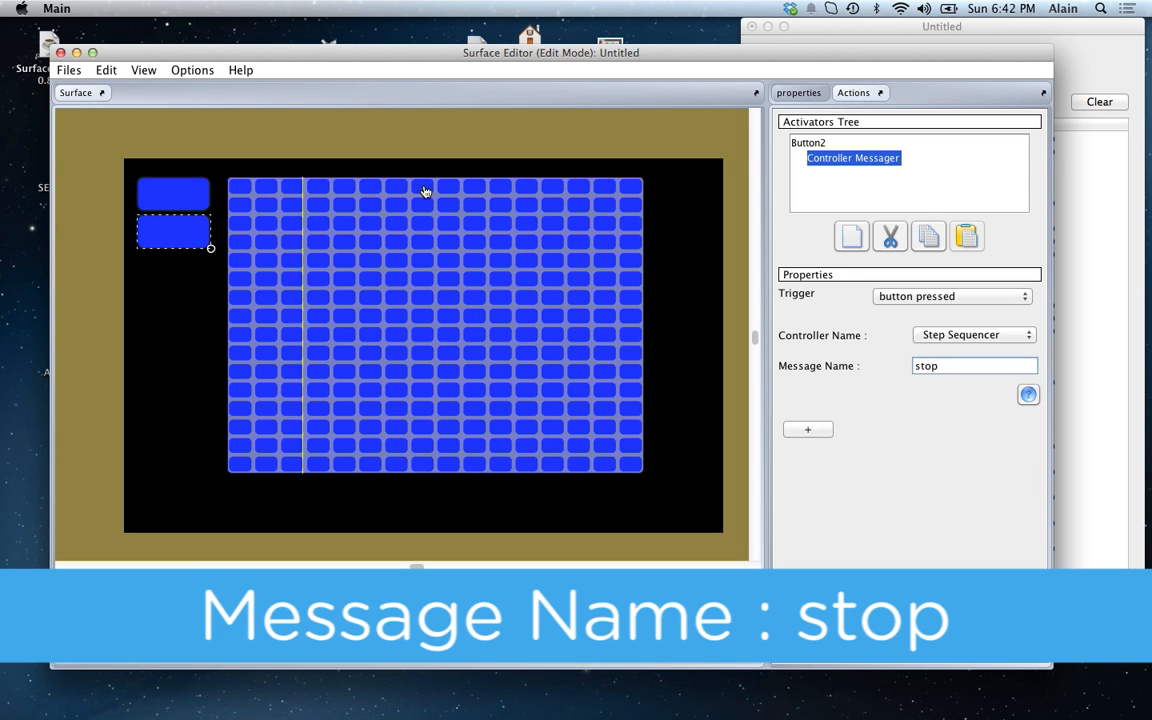
# Step: Turn off showing the interface in full screen mode in the play mode settings
pyautogui.click(186, 70)
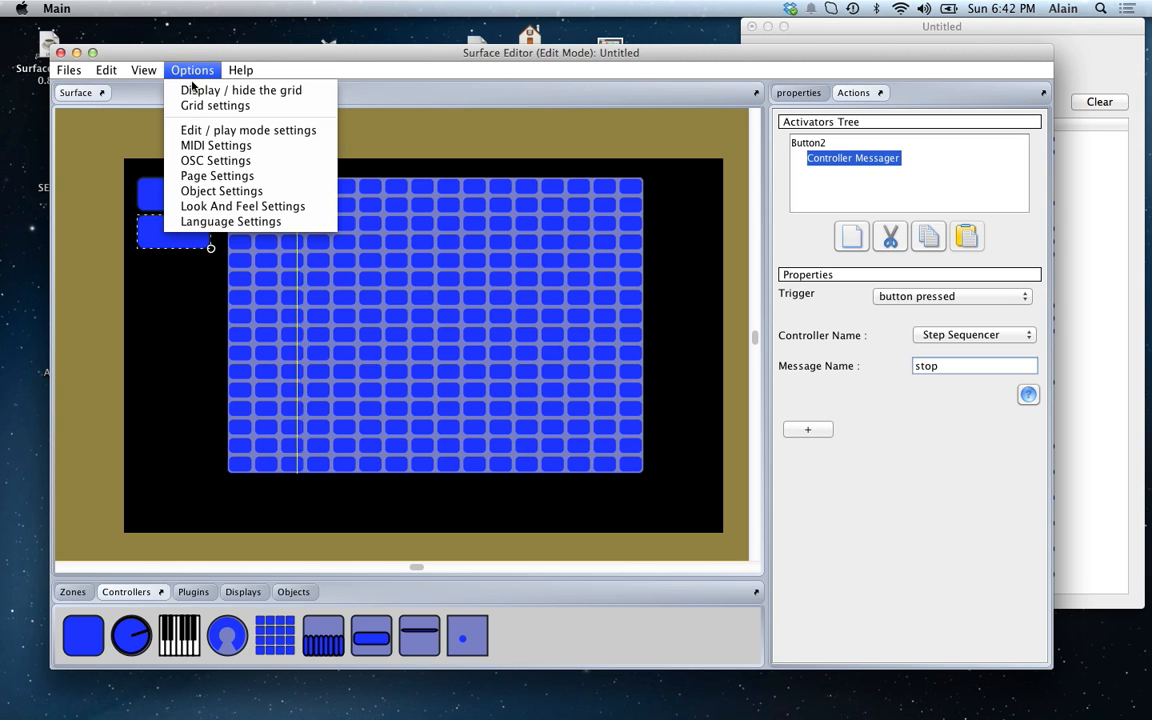
pyautogui.click(236, 131)
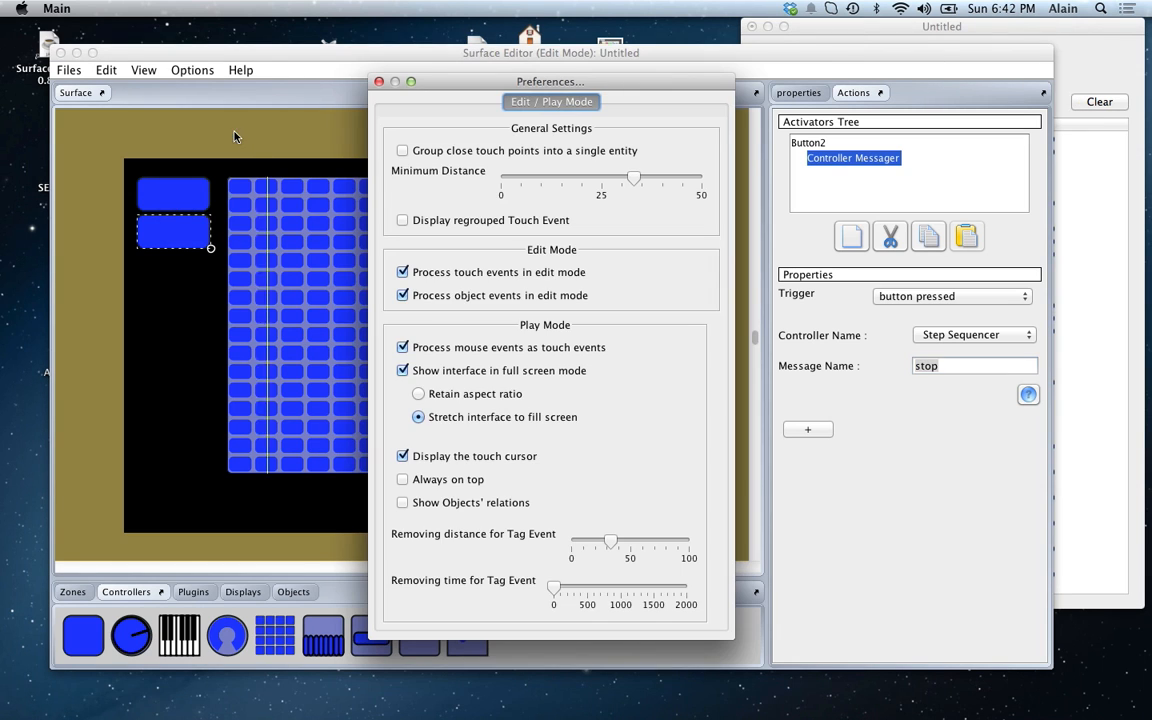
pyautogui.click(404, 372)
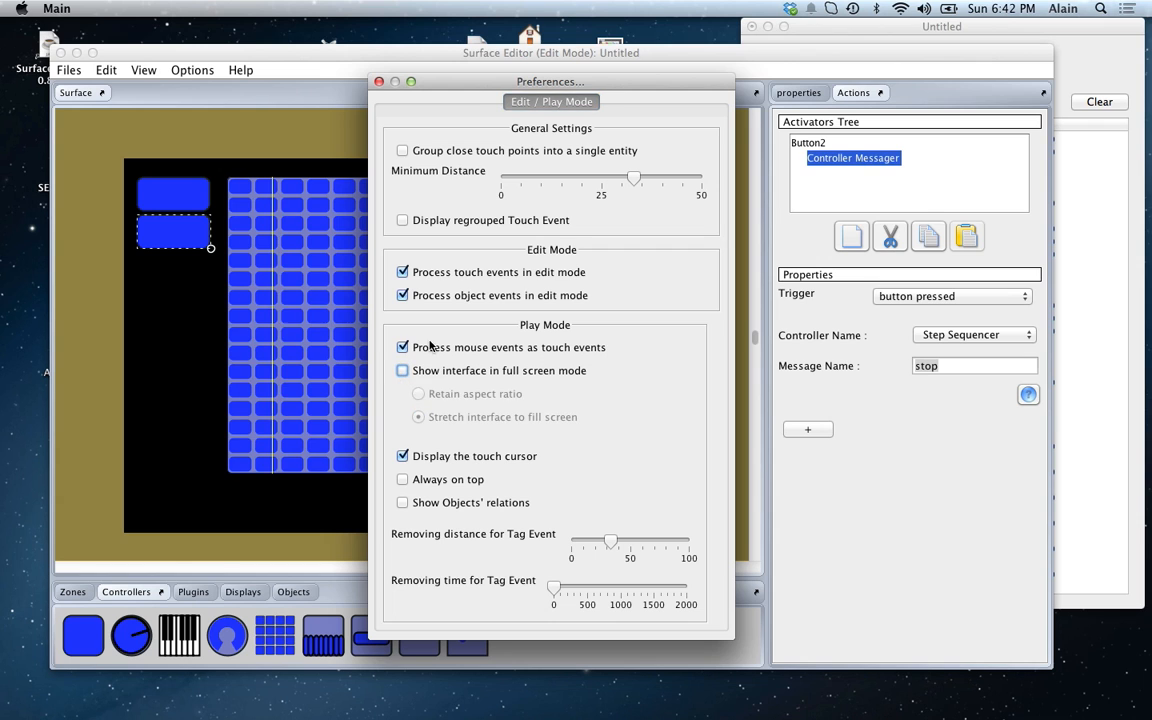
pyautogui.click(379, 81)
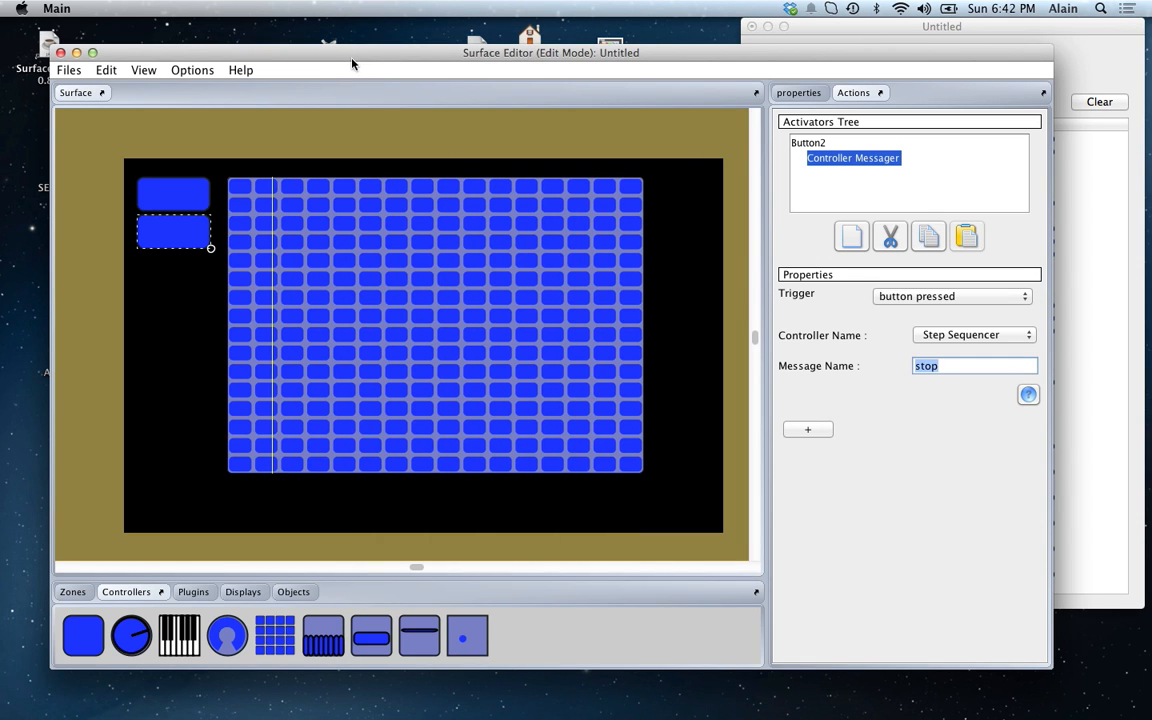
# Step: Test the stop button in windowed play mode, and return to edit mode
pyautogui.press('super+e')
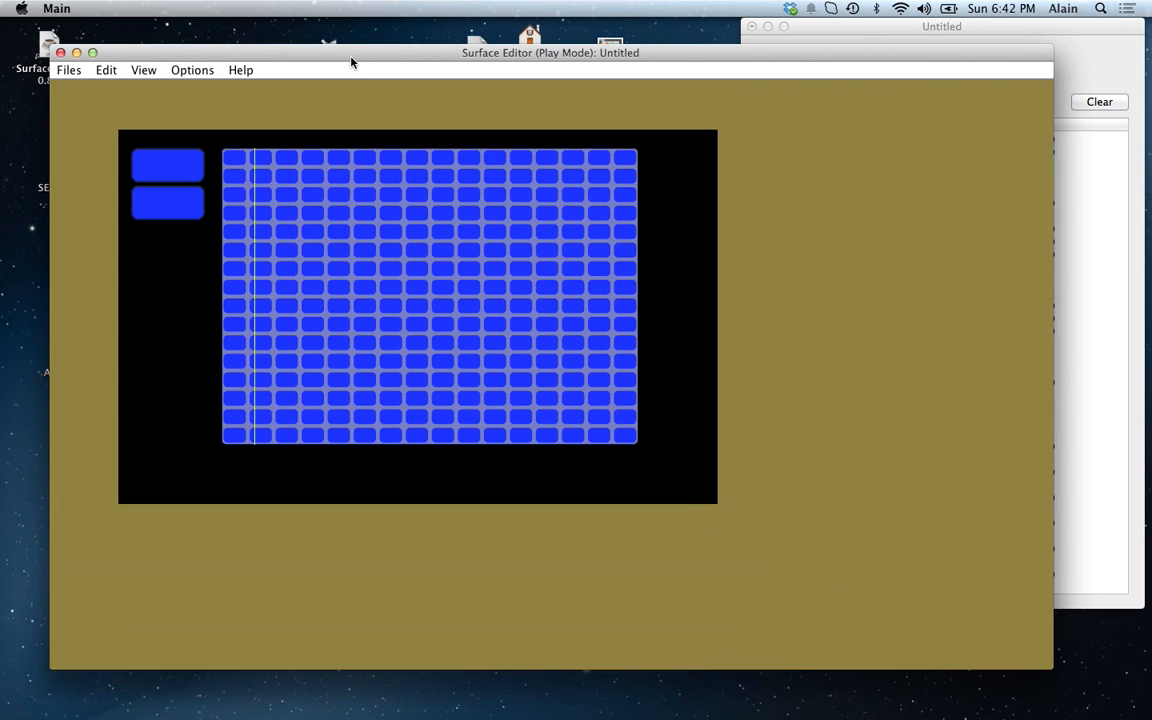
pyautogui.press('super+e')
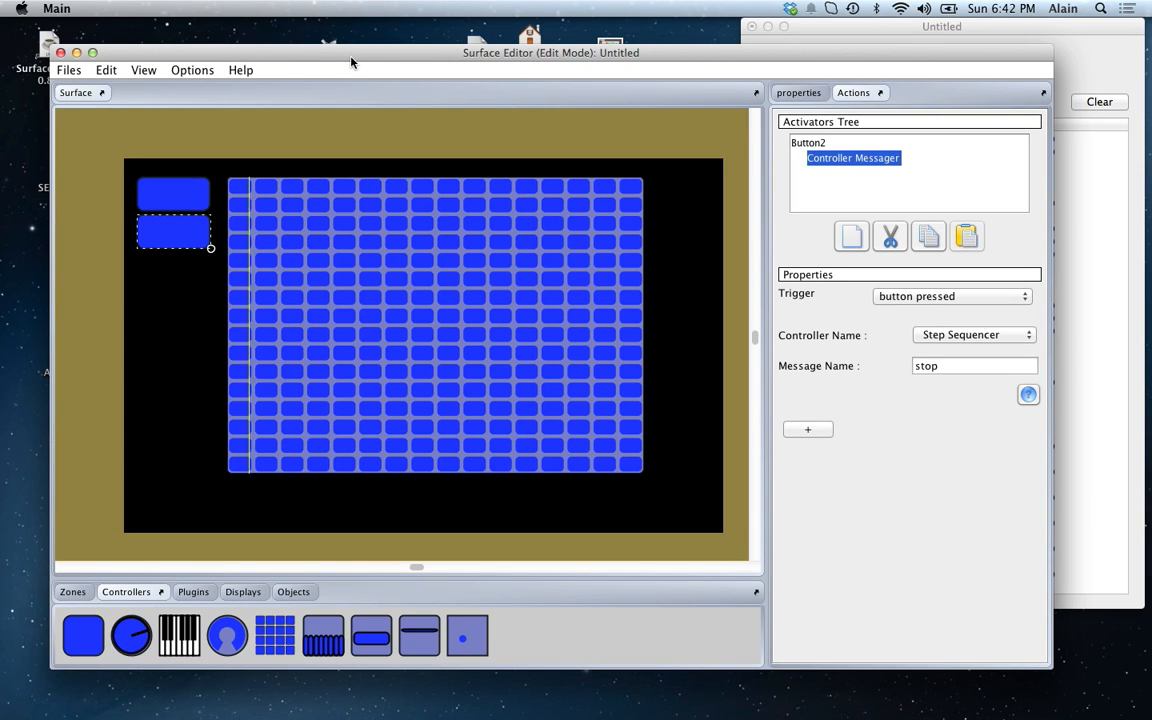
pyautogui.press('super+e')
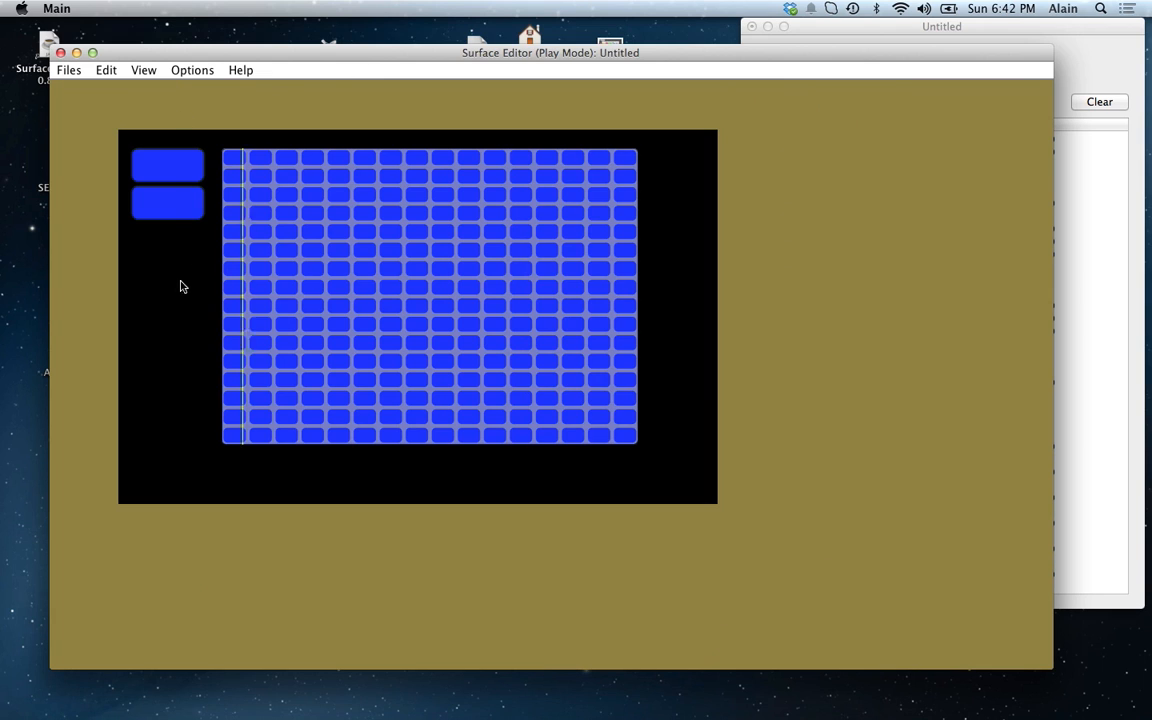
pyautogui.click(168, 203)
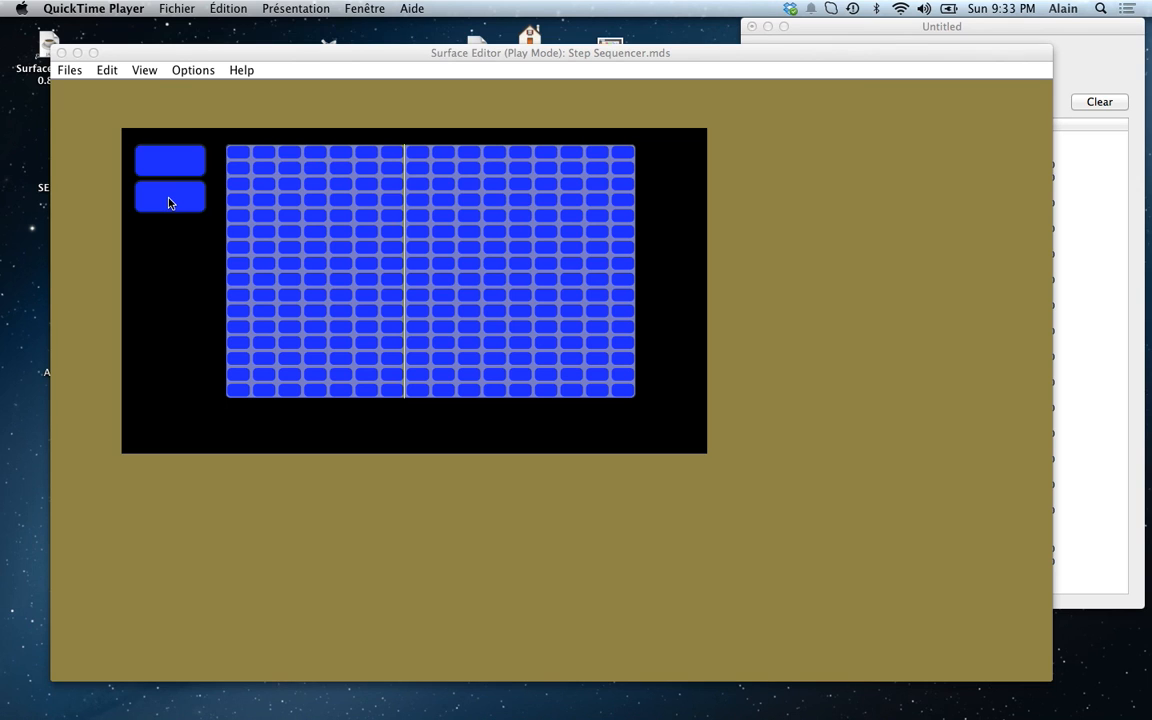
pyautogui.click(168, 203)
pyautogui.press('super+e')
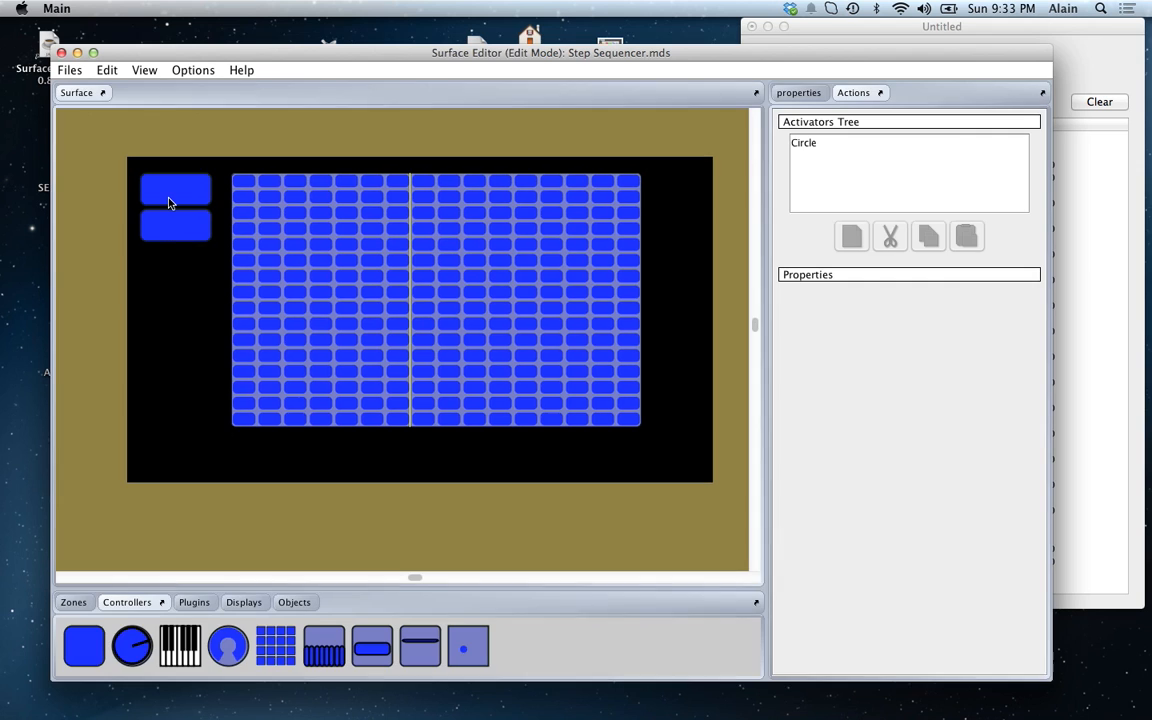
# Step: Show the upper button's name as a centred label and rename the button "Start"
pyautogui.click(797, 93)
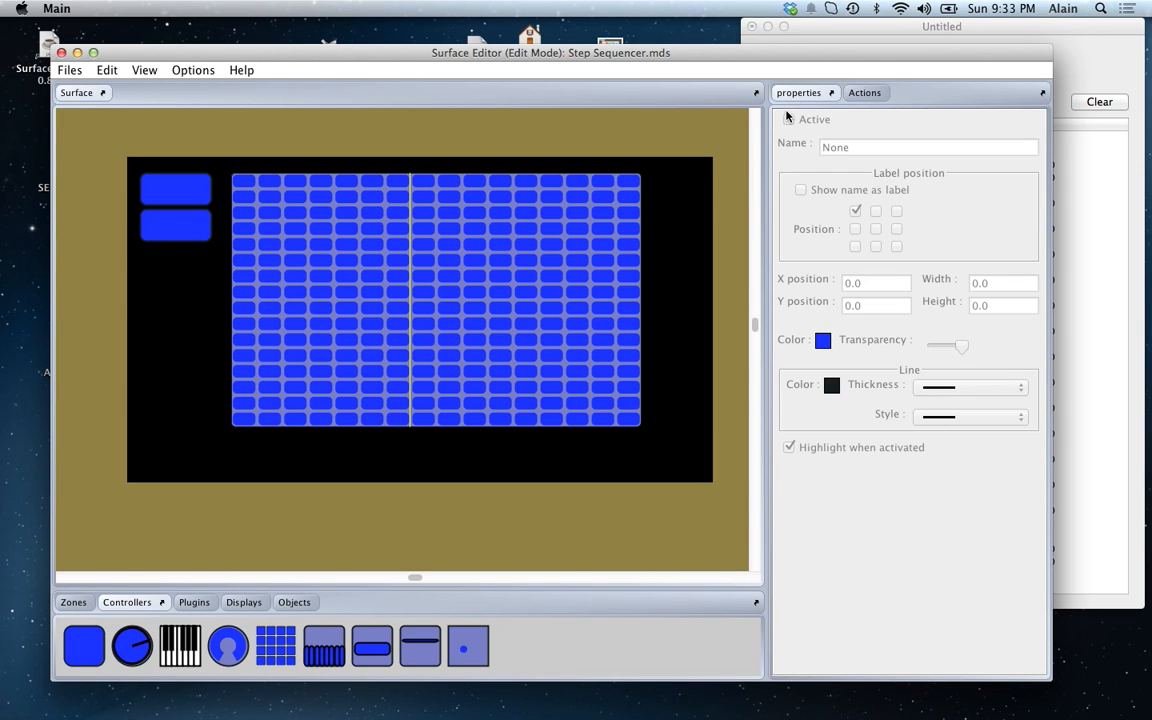
pyautogui.click(168, 178)
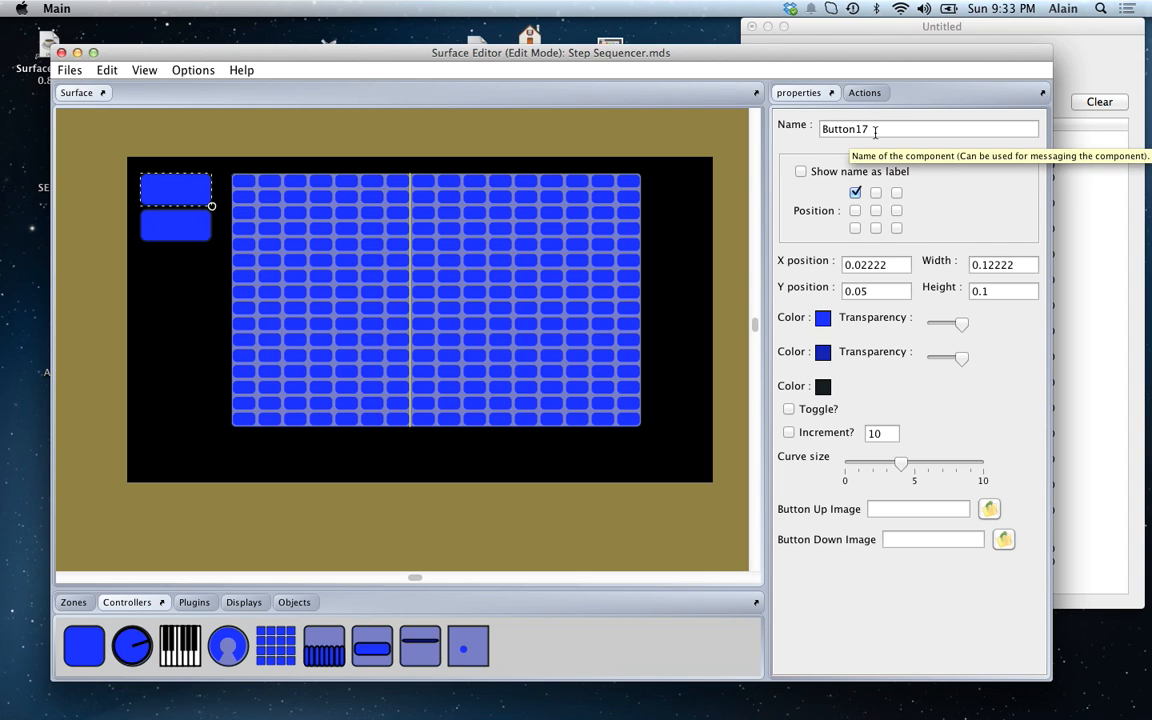
pyautogui.click(801, 172)
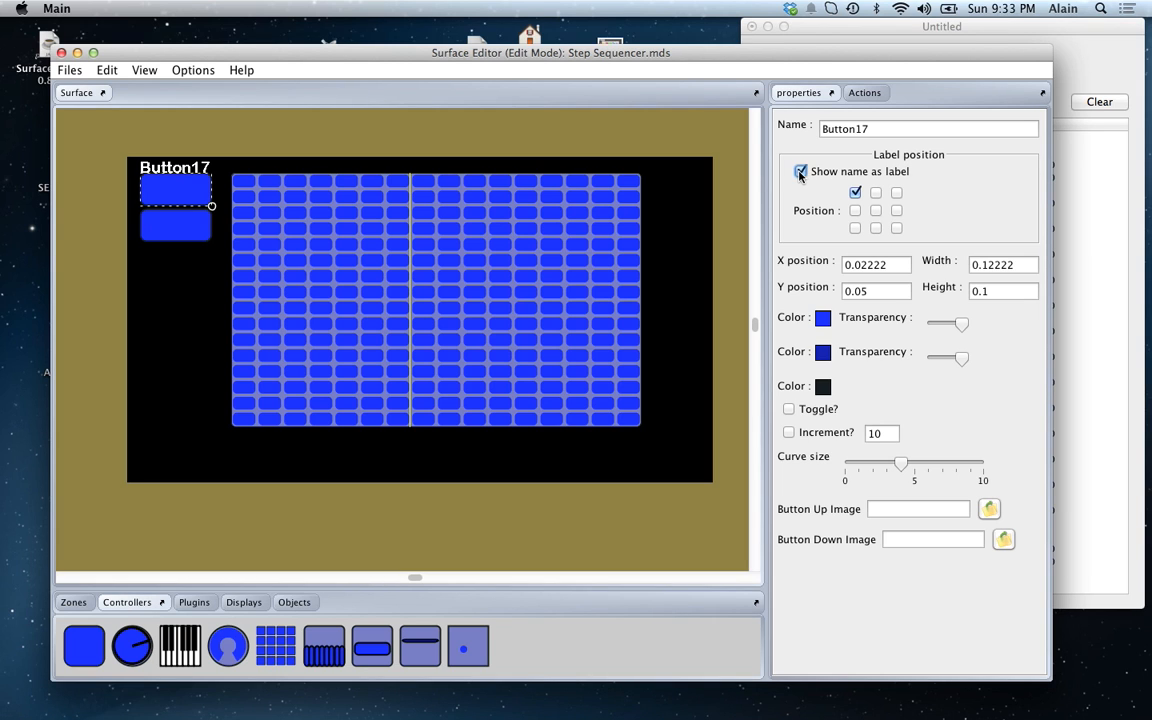
pyautogui.click(877, 212)
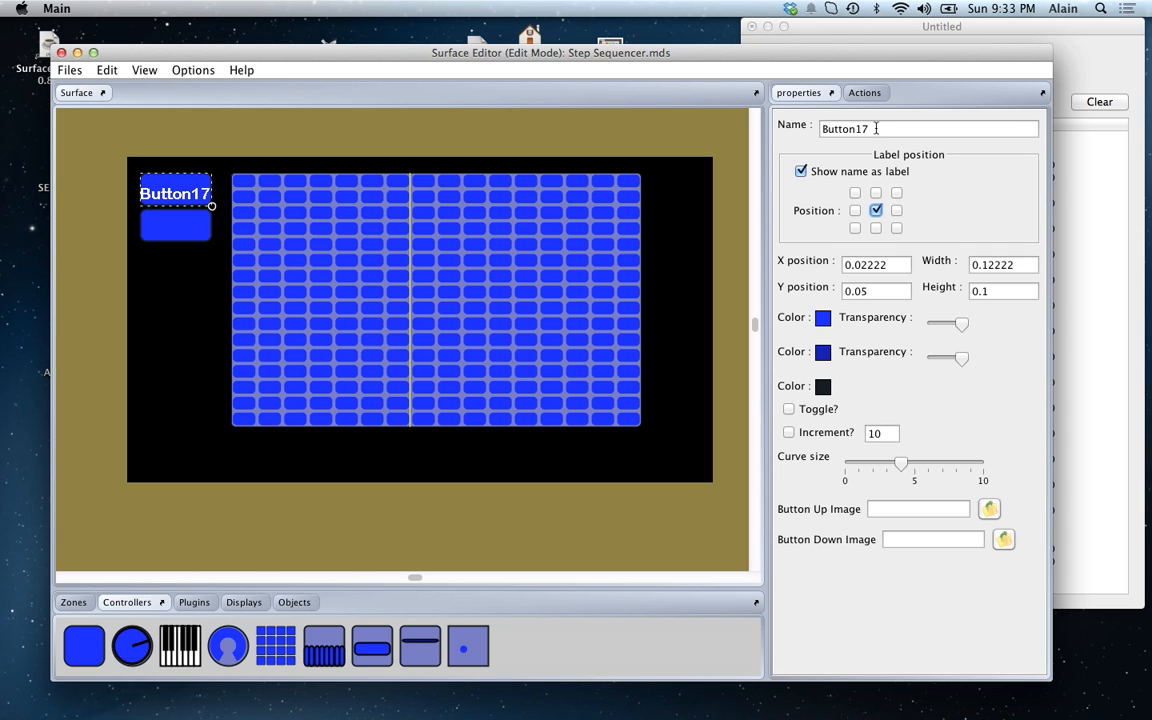
pyautogui.moveTo(876, 128); pyautogui.dragTo(810, 122)
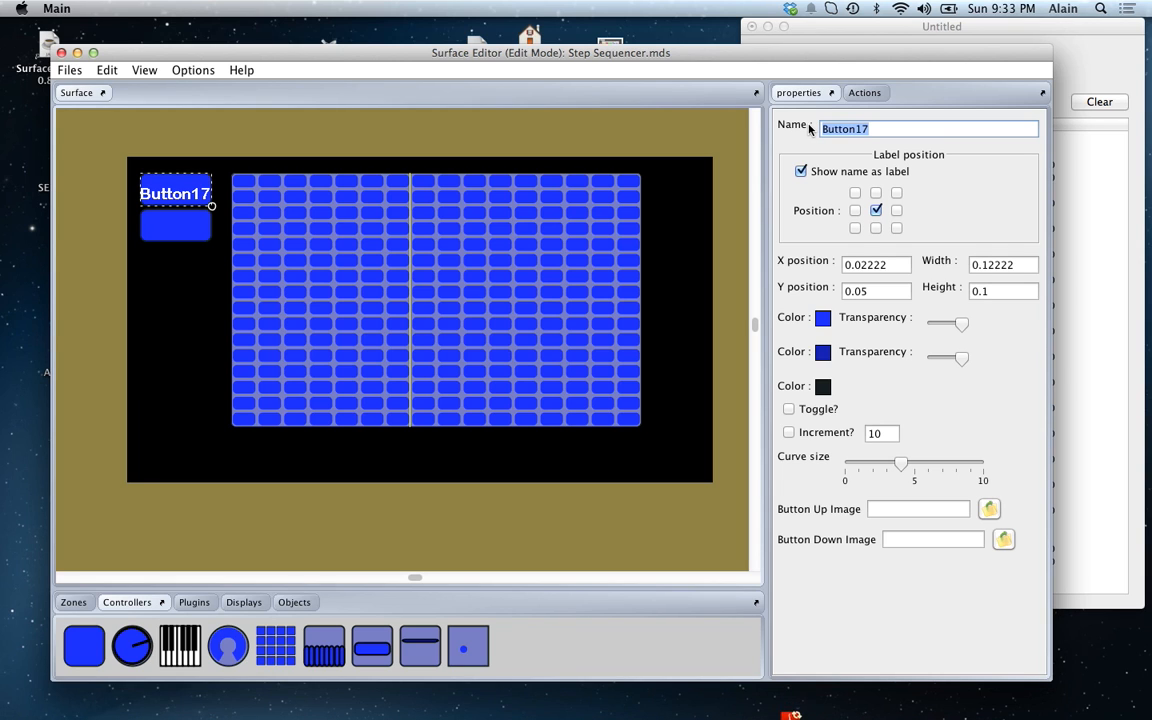
pyautogui.write('Start')
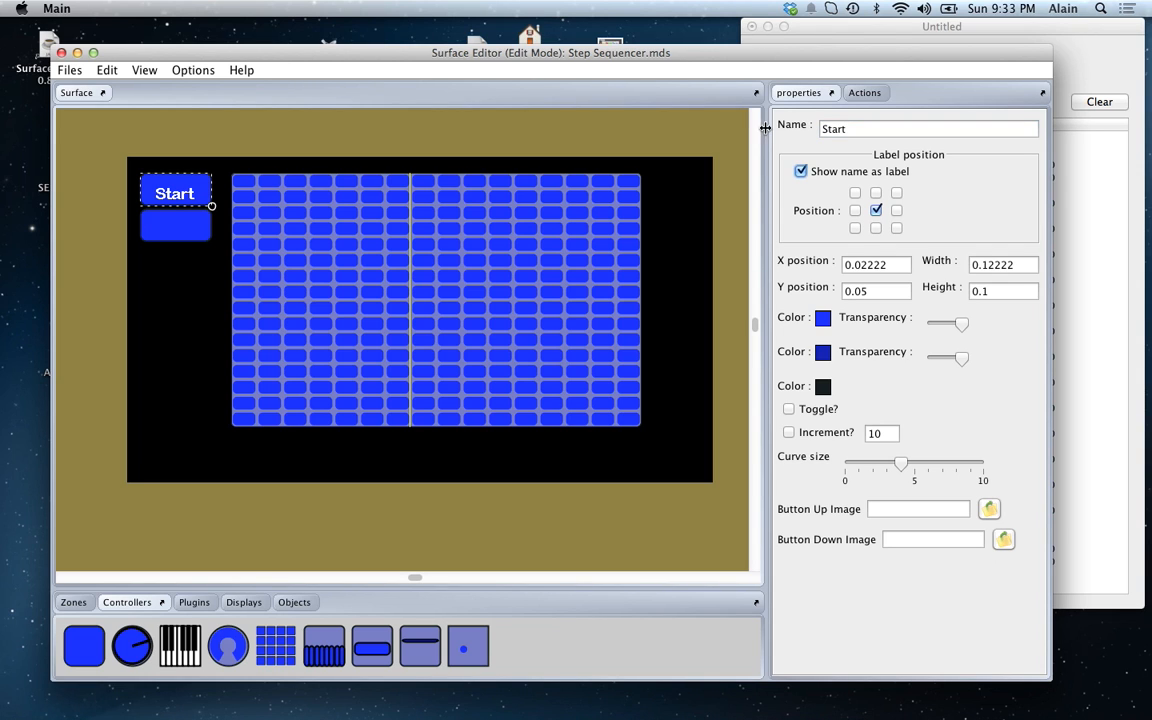
# Step: Rename the lower button "Stop" and show its name as a centred label
pyautogui.click(165, 224)
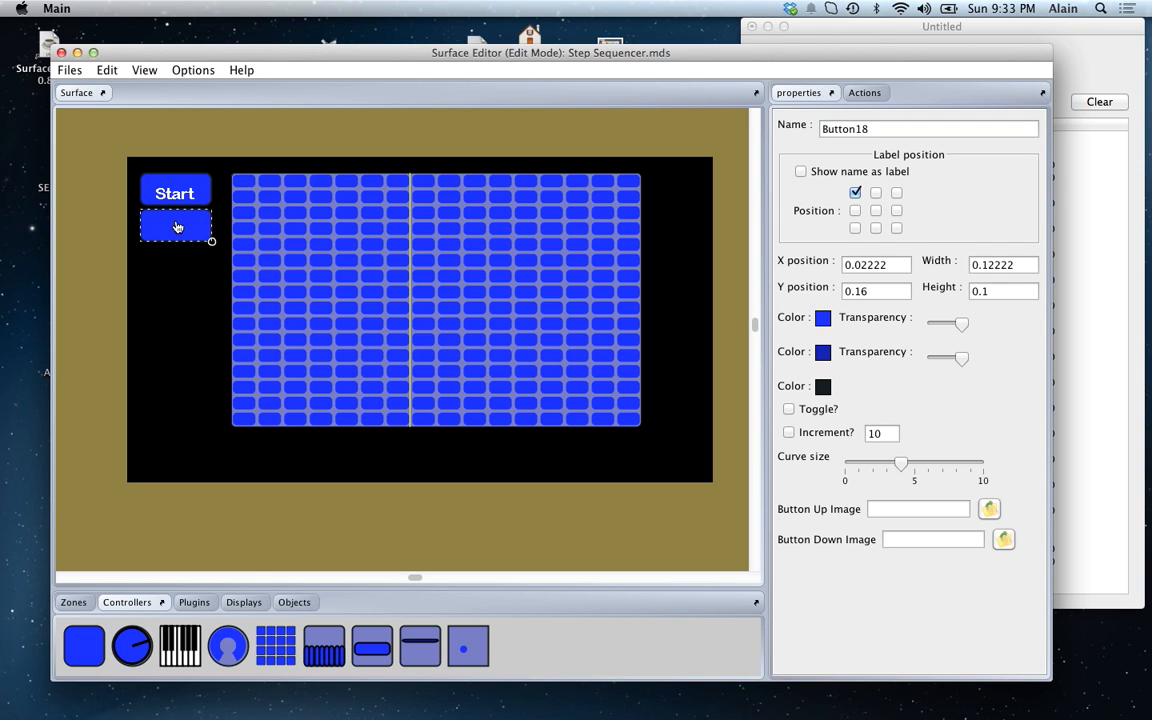
pyautogui.doubleClick(875, 129)
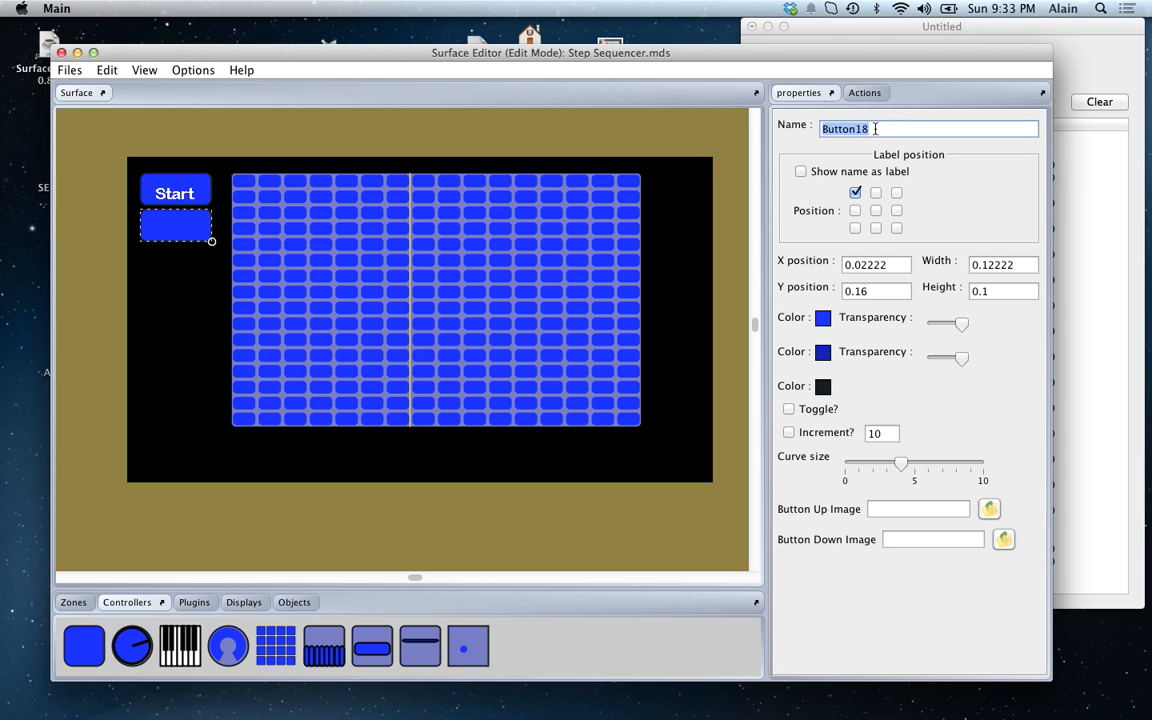
pyautogui.write('Stop')
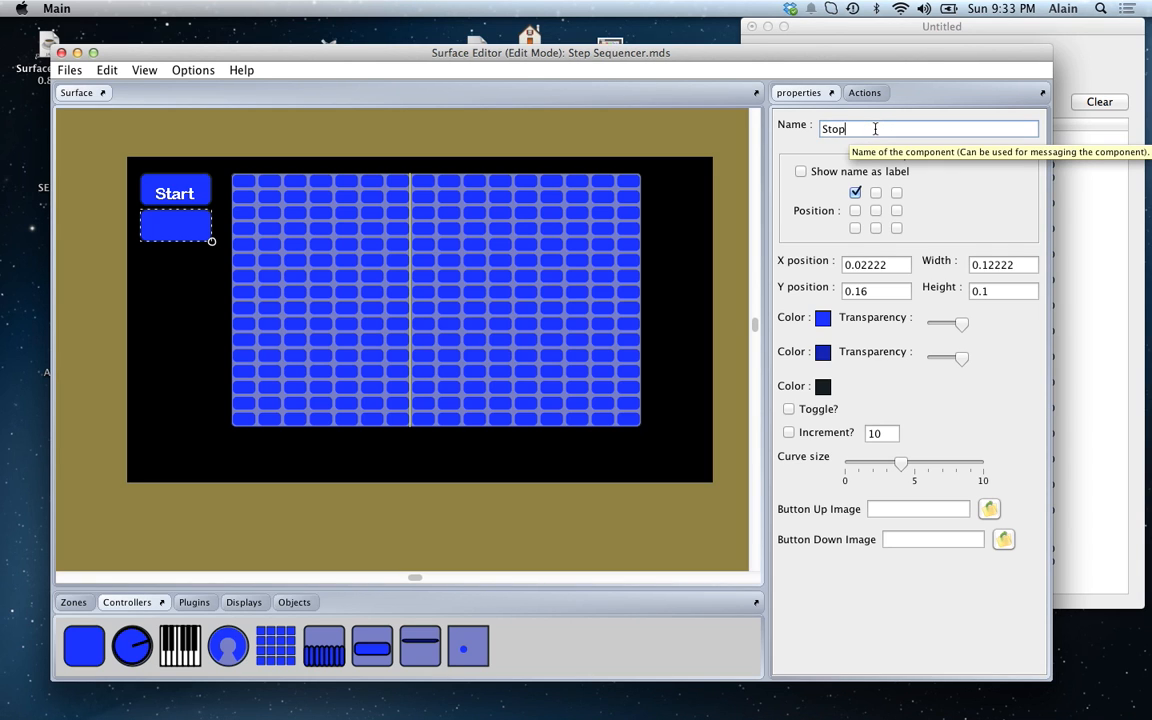
pyautogui.click(800, 171)
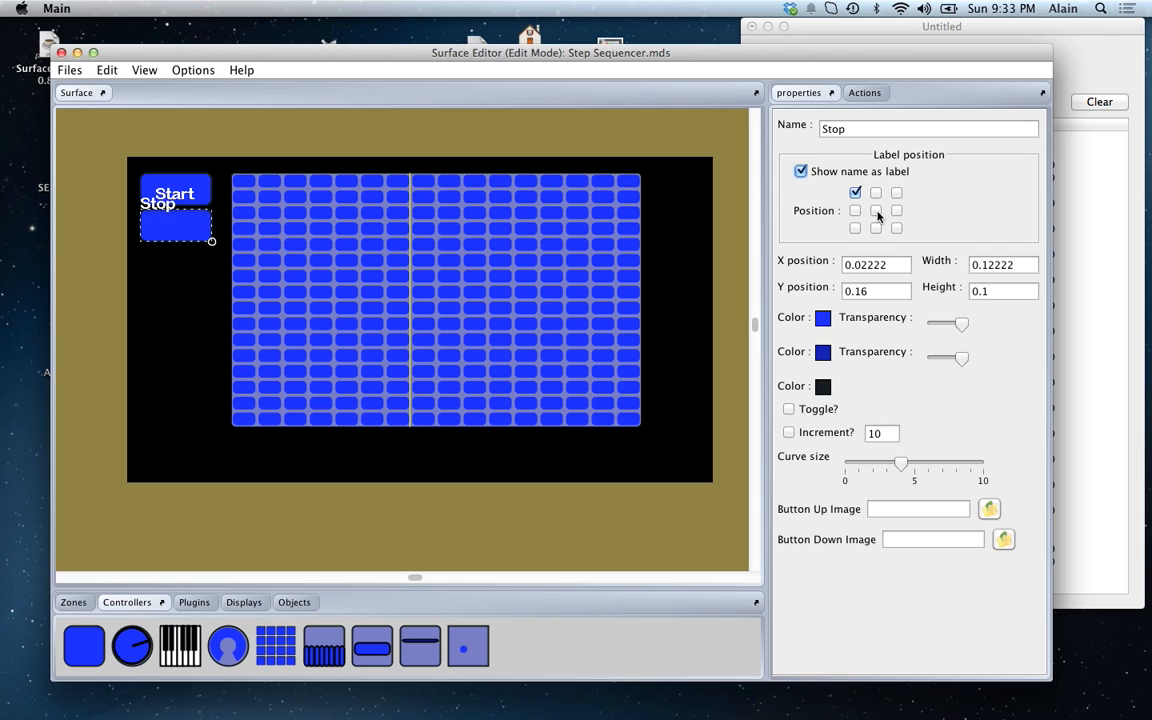
pyautogui.click(877, 211)
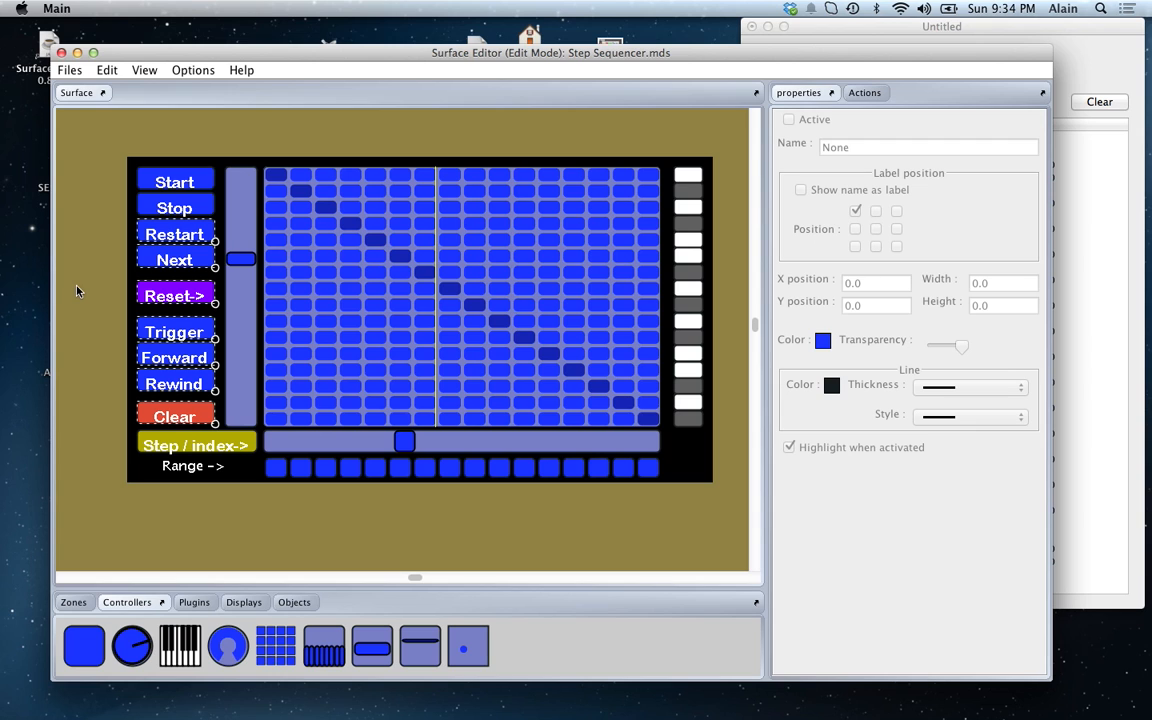
# Step: Copy the Restart through Clear buttons from the finished sequencer surface and paste them in the column just below the Stop button
pyautogui.click(112, 236)
pyautogui.moveTo(128, 228); pyautogui.dragTo(173, 410)
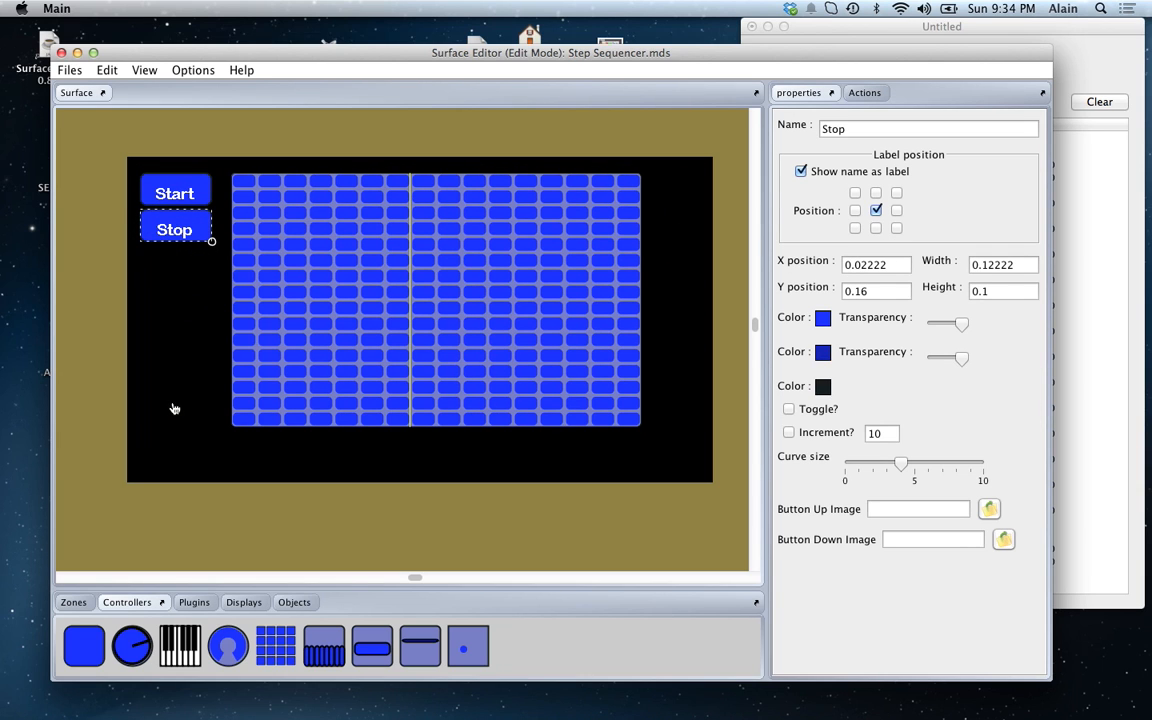
pyautogui.click(155, 280)
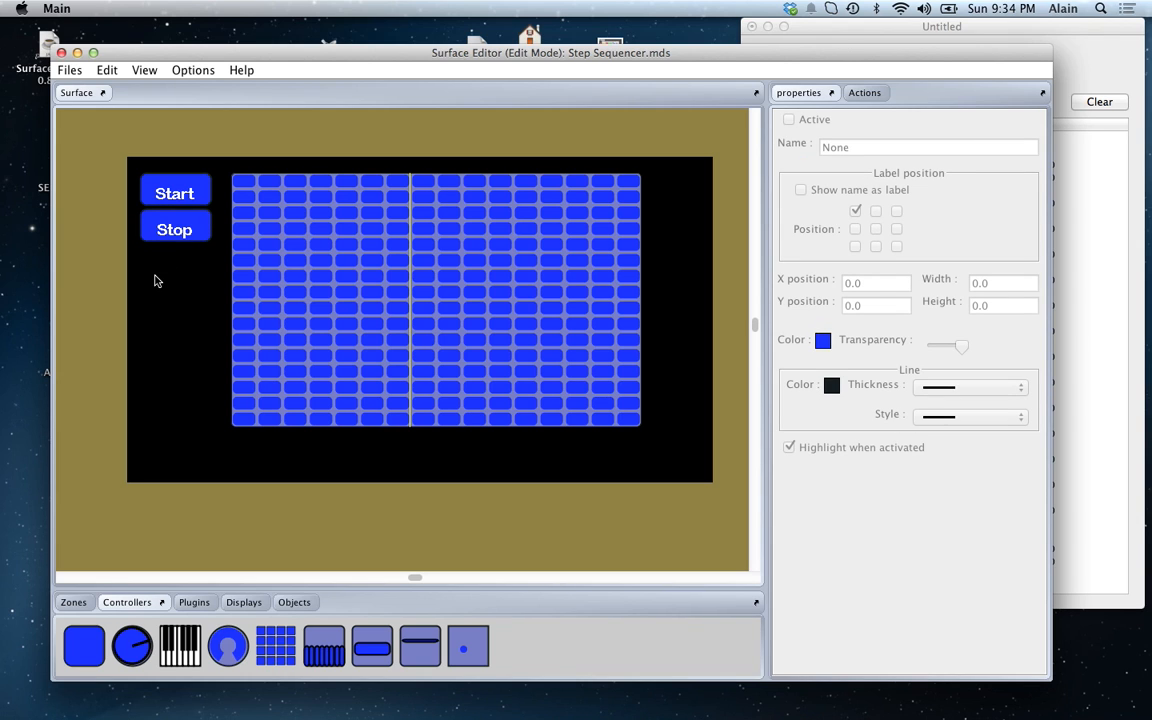
pyautogui.press('super+v')
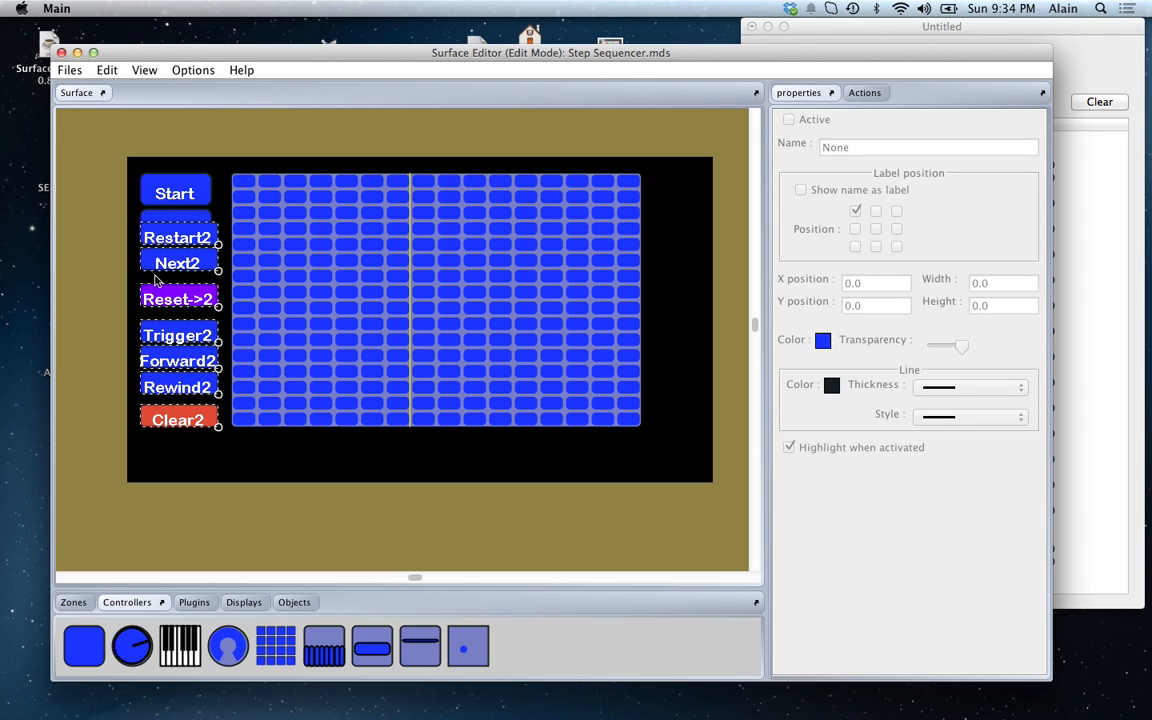
pyautogui.moveTo(171, 263); pyautogui.dragTo(170, 288)
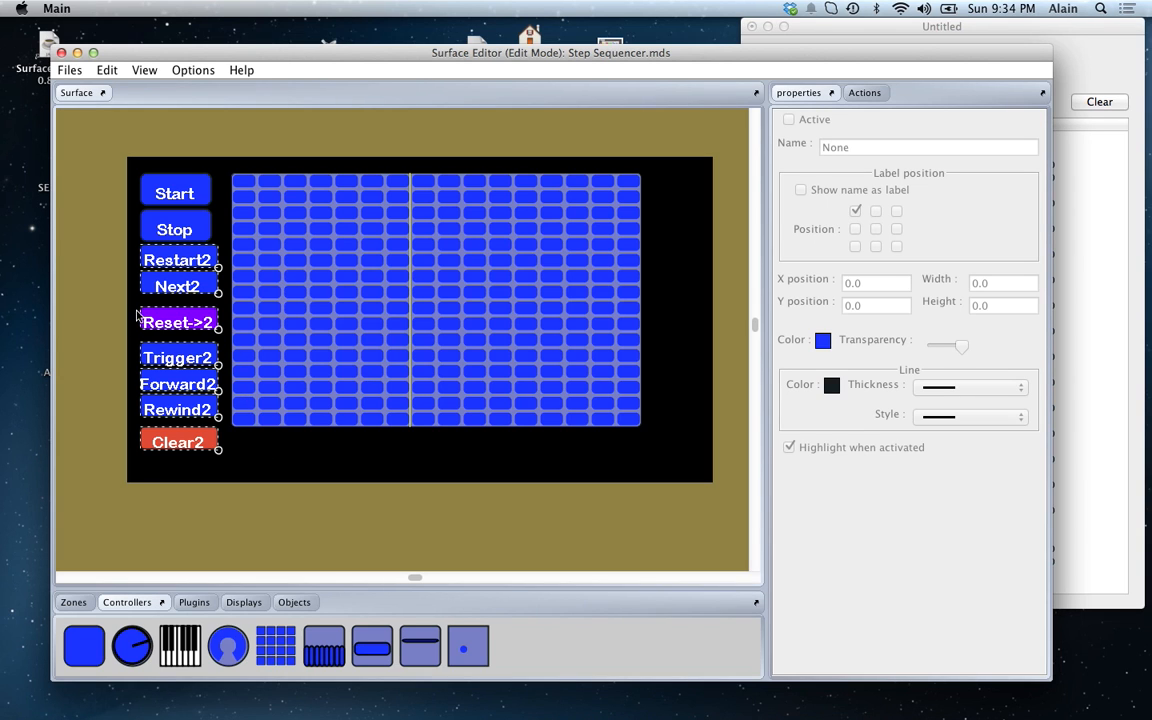
# Step: Deselect the pasted group and rename the Restart2 button "Restart"
pyautogui.click(277, 437)
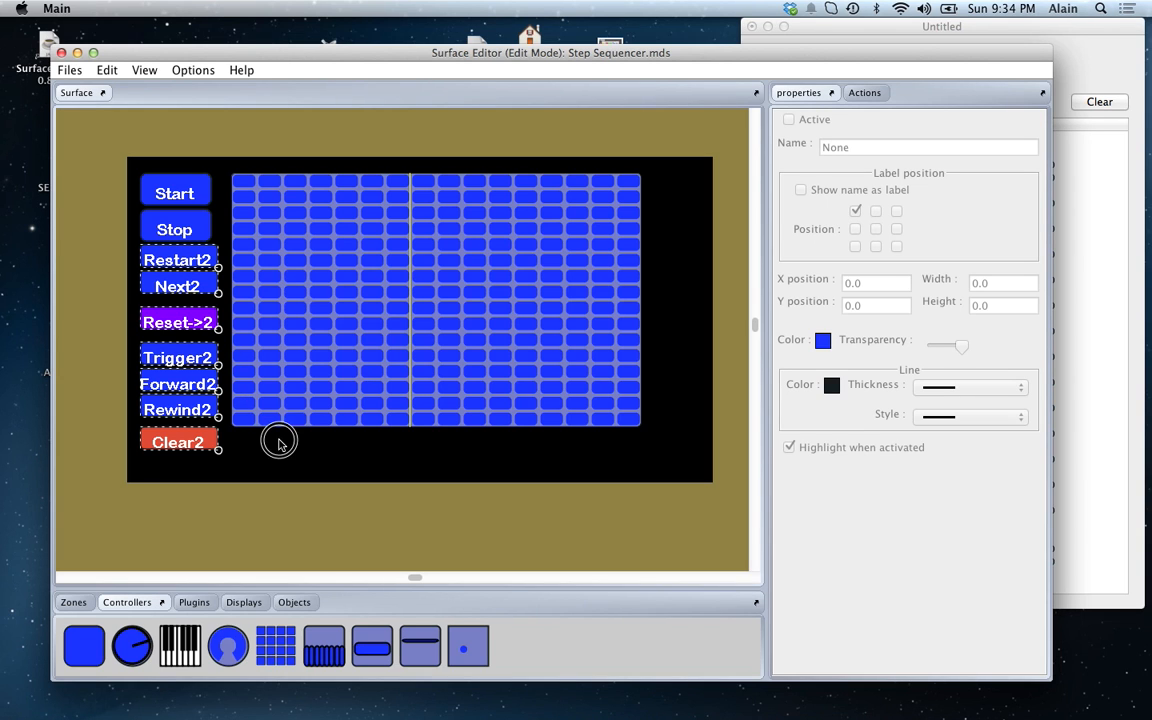
pyautogui.click(180, 258)
pyautogui.click(196, 285)
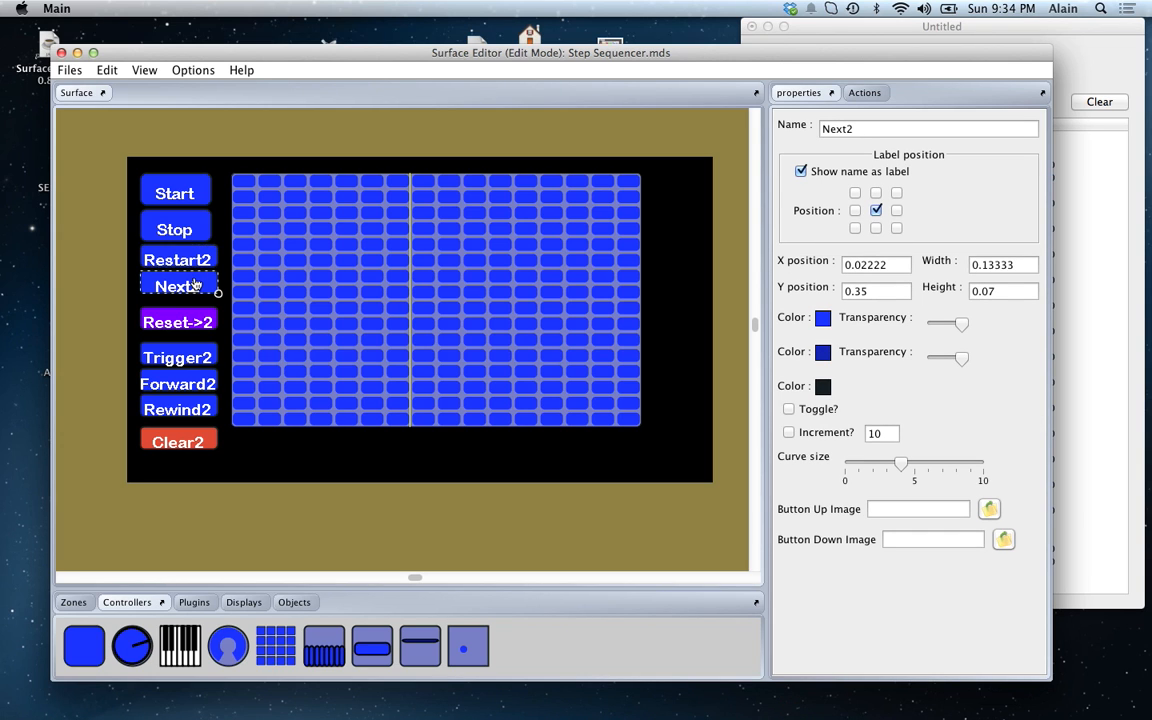
pyautogui.click(180, 260)
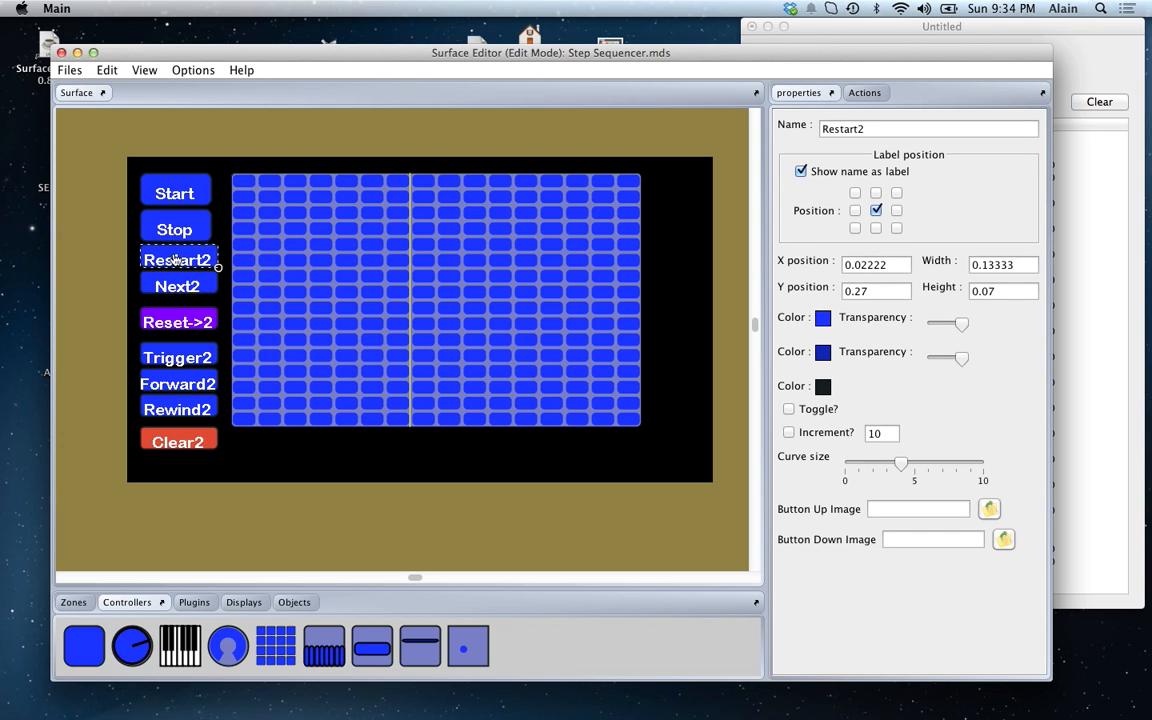
pyautogui.click(881, 126)
pyautogui.press('BackSpace')
# Step: Rename the Next2 button "Next" and the Reset->2 button "Reset->"
pyautogui.click(177, 287)
pyautogui.click(866, 130)
pyautogui.press('BackSpace')
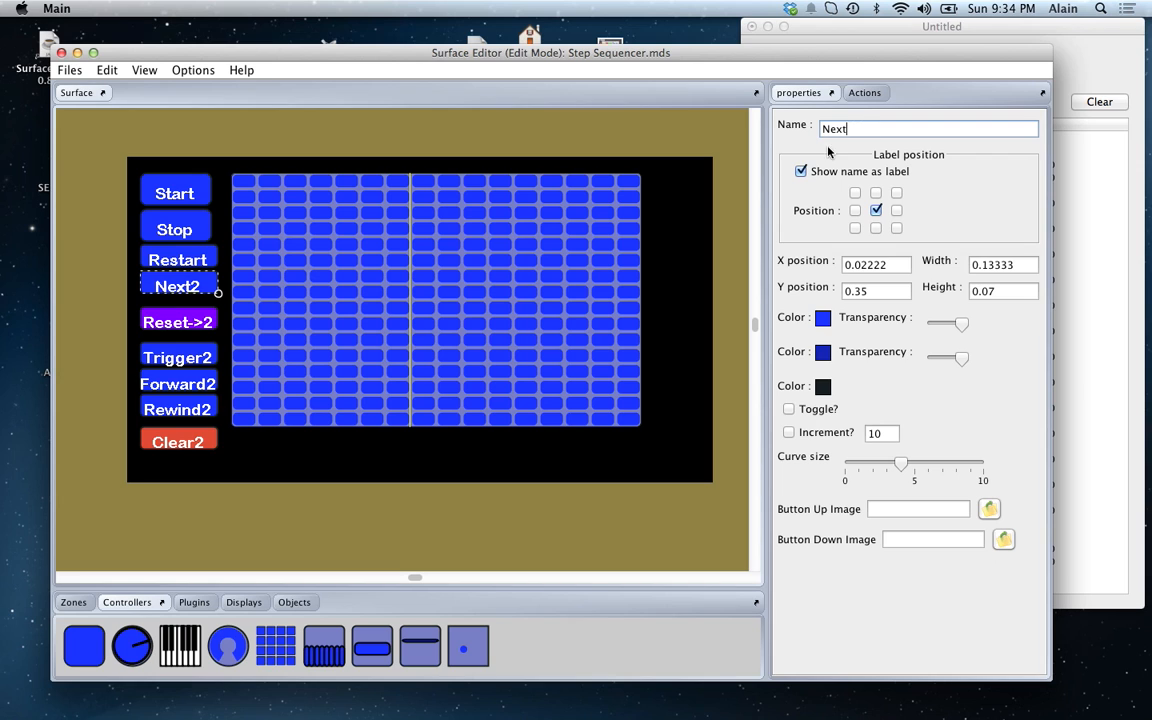
pyautogui.click(192, 324)
pyautogui.click(887, 127)
pyautogui.press('BackSpace')
# Step: Rename the Trigger2 button "Trigger" and the Forward2 button "Forward"
pyautogui.click(160, 356)
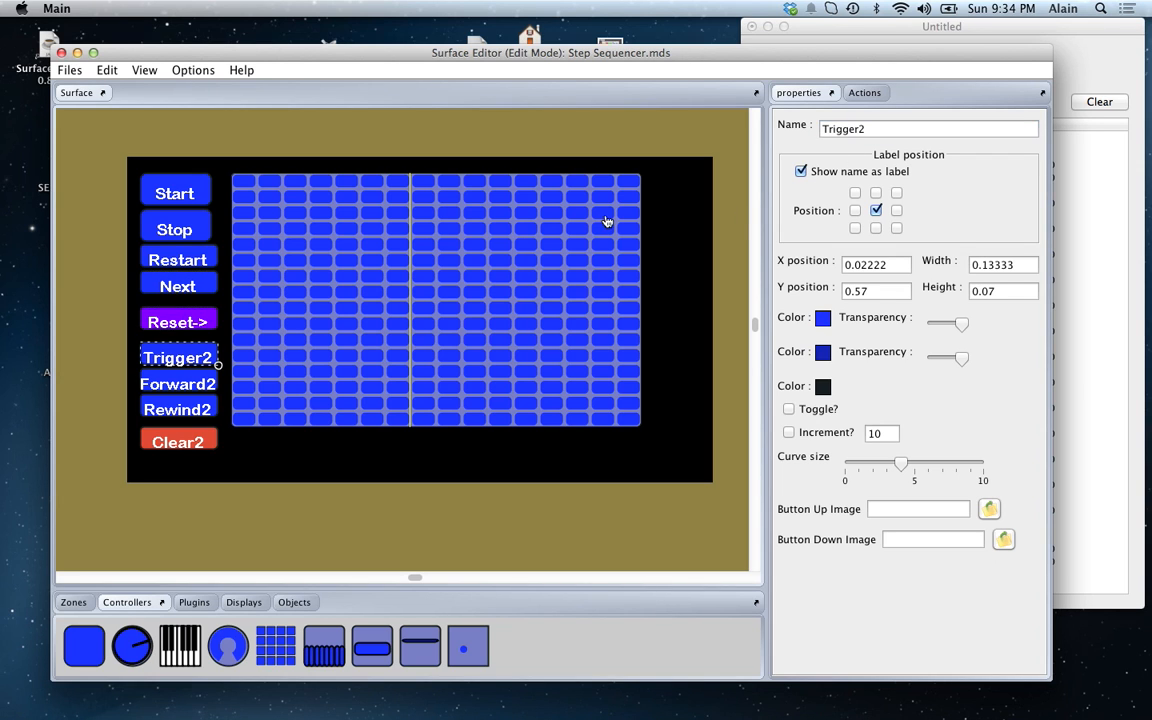
pyautogui.click(873, 130)
pyautogui.press('BackSpace')
pyautogui.click(205, 378)
pyautogui.click(877, 127)
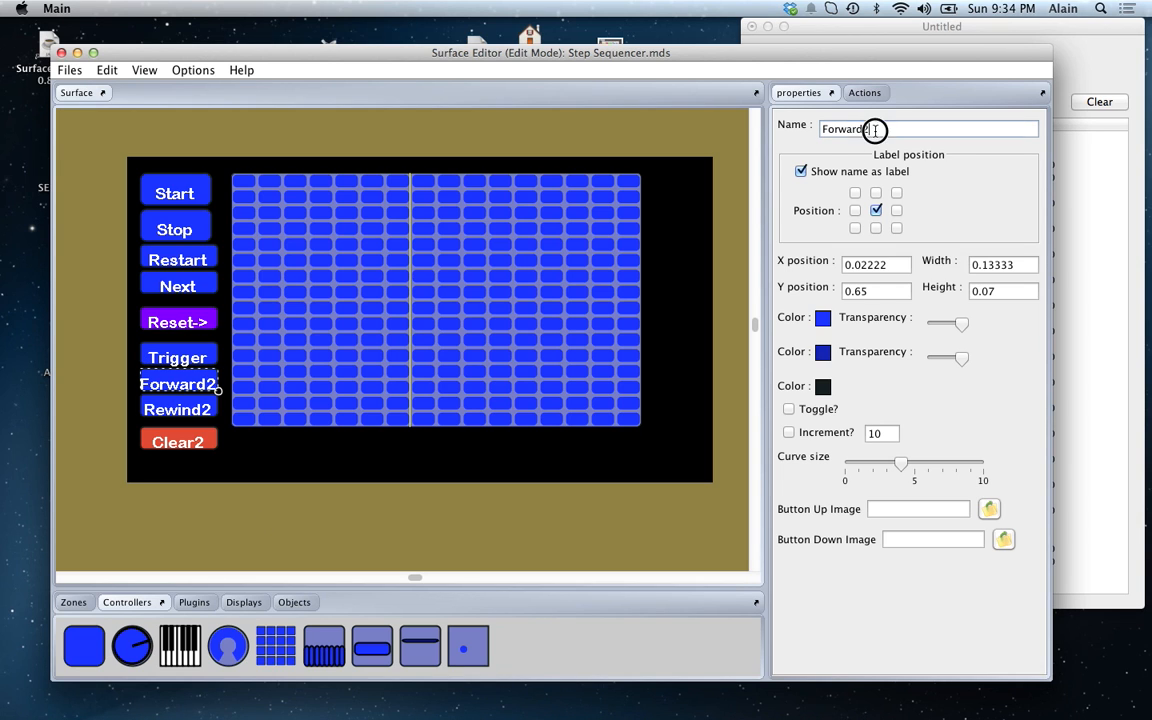
pyautogui.press('BackSpace')
# Step: Rename the Rewind2 button "Rewind" and the red Clear2 button "Clear"
pyautogui.click(166, 405)
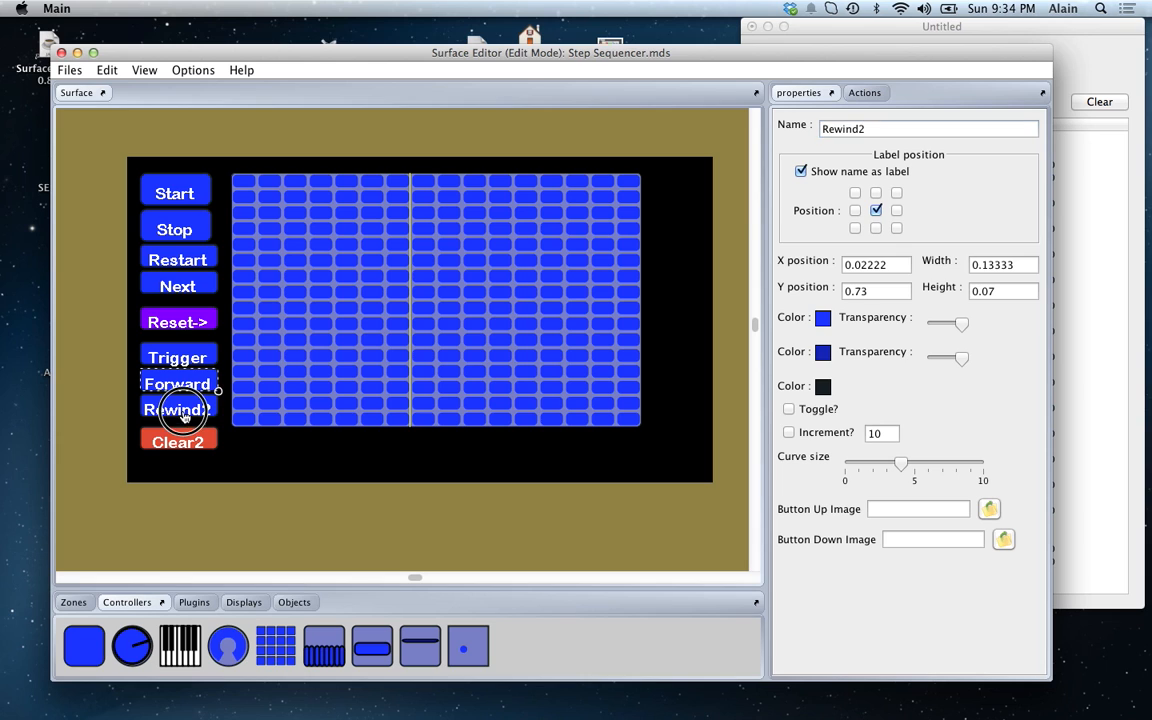
pyautogui.click(890, 129)
pyautogui.press('BackSpace')
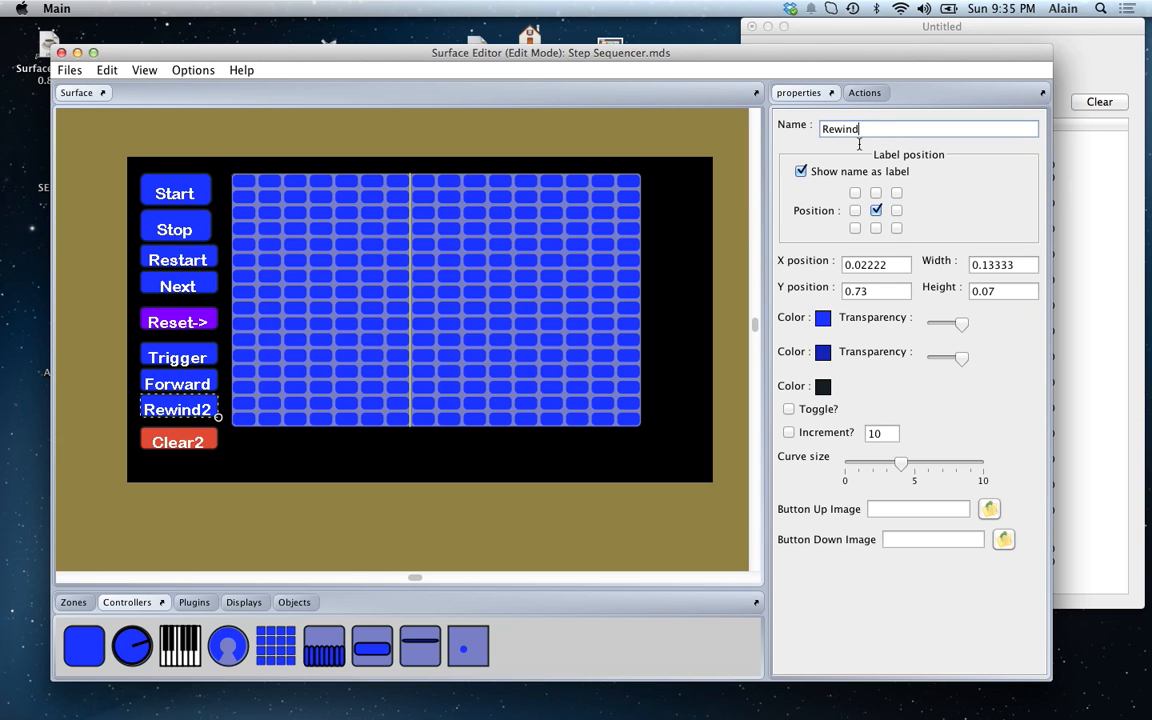
pyautogui.click(203, 450)
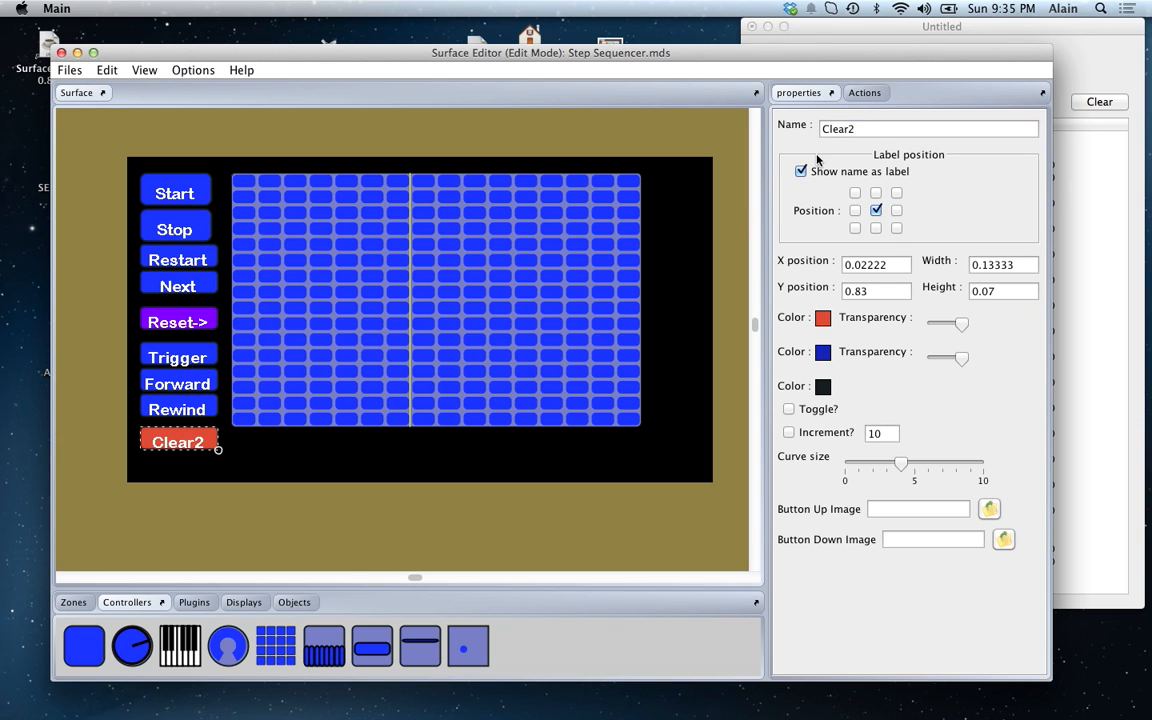
pyautogui.click(857, 129)
pyautogui.press('BackSpace')
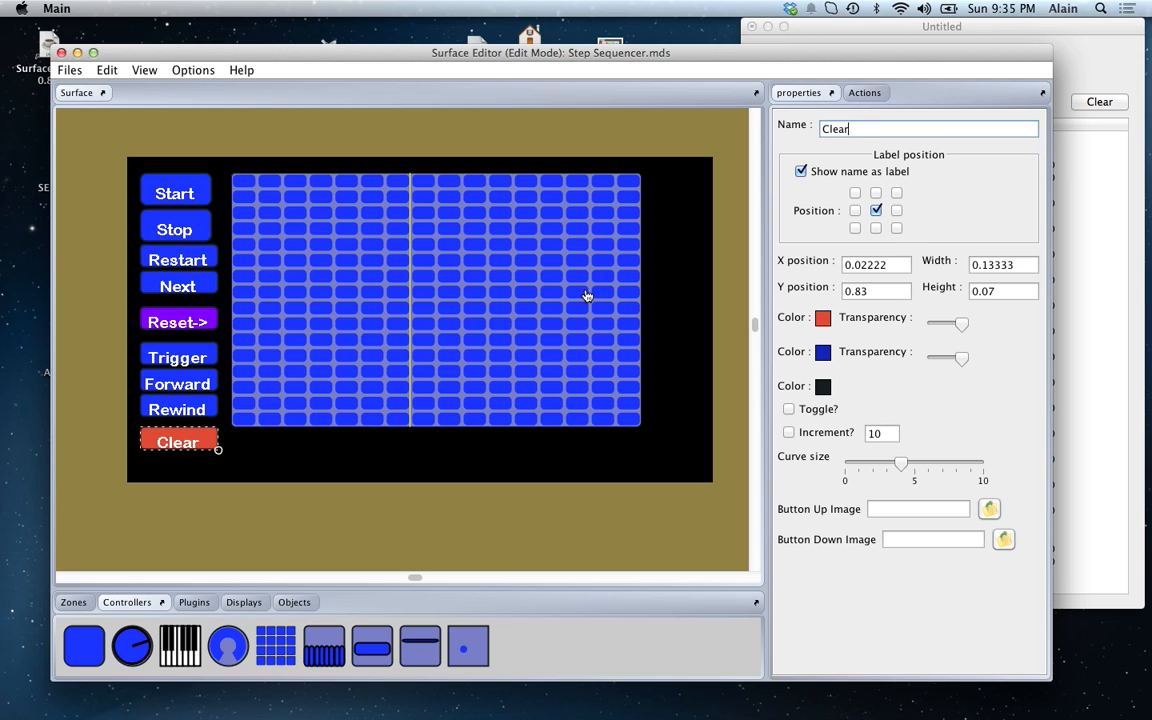
# Step: Resize the Start and Stop buttons to match the width of the buttons below, with Stop placed directly beneath Start
pyautogui.click(150, 178)
pyautogui.moveTo(213, 208)
pyautogui.mouseDown()
pyautogui.moveTo(221, 190)
pyautogui.moveTo(215, 231)
pyautogui.moveTo(200, 224)
pyautogui.moveTo(221, 226)
pyautogui.mouseUp()
pyautogui.click(211, 234)
pyautogui.moveTo(211, 215); pyautogui.dragTo(207, 215)
# Step: Move the Restart through Clear buttons up together so the group sits directly beneath the Stop button
pyautogui.moveTo(135, 258); pyautogui.dragTo(186, 442)
pyautogui.moveTo(195, 380); pyautogui.dragTo(195, 364)
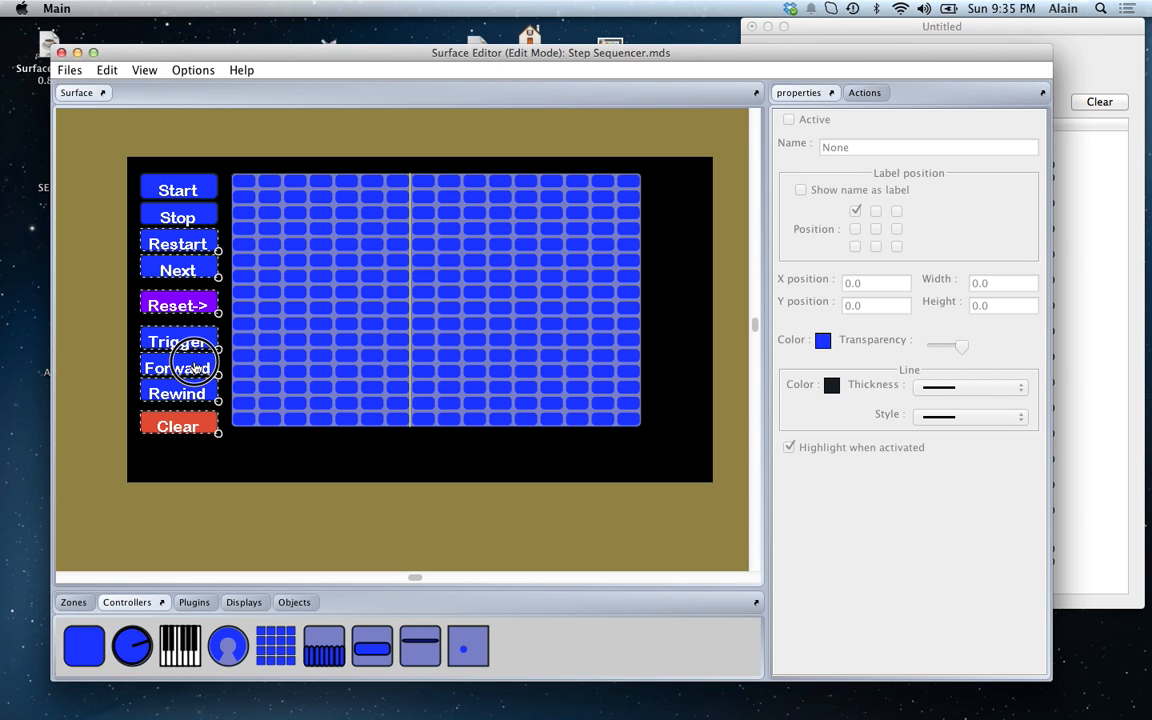
pyautogui.moveTo(195, 368); pyautogui.dragTo(196, 365)
pyautogui.click(246, 432)
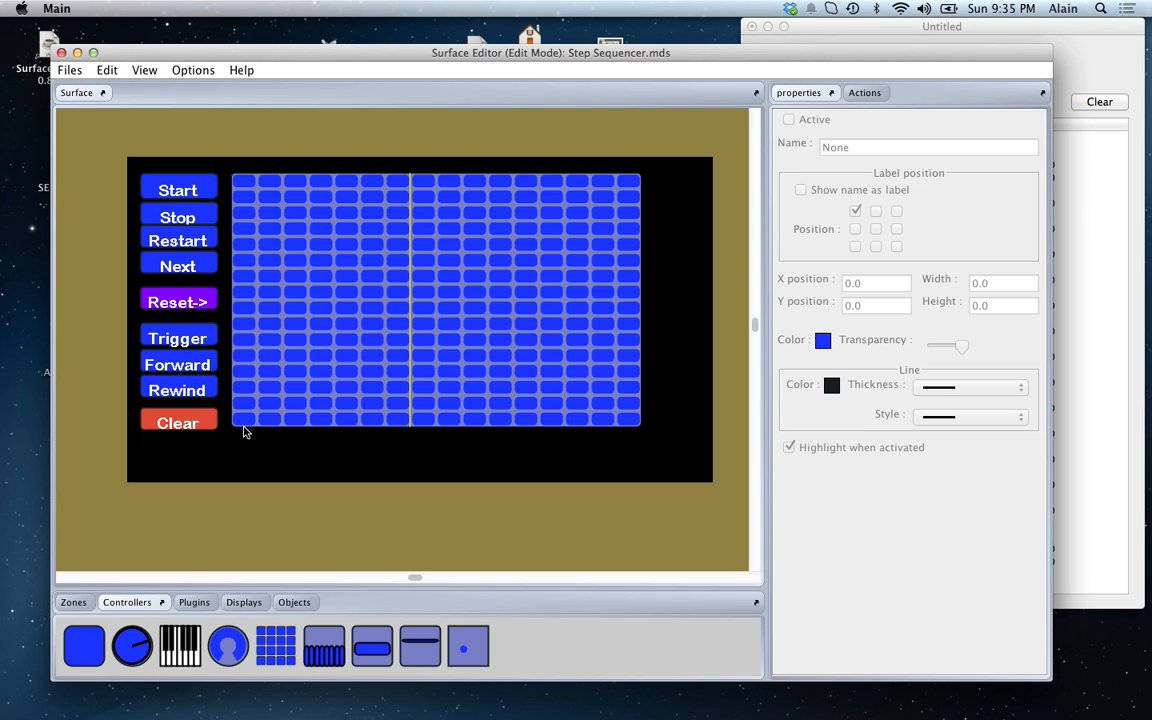
# Step: Examine the Controller Messager settings of the Restart, Next and Trigger buttons for their target controller and message name
pyautogui.click(162, 238)
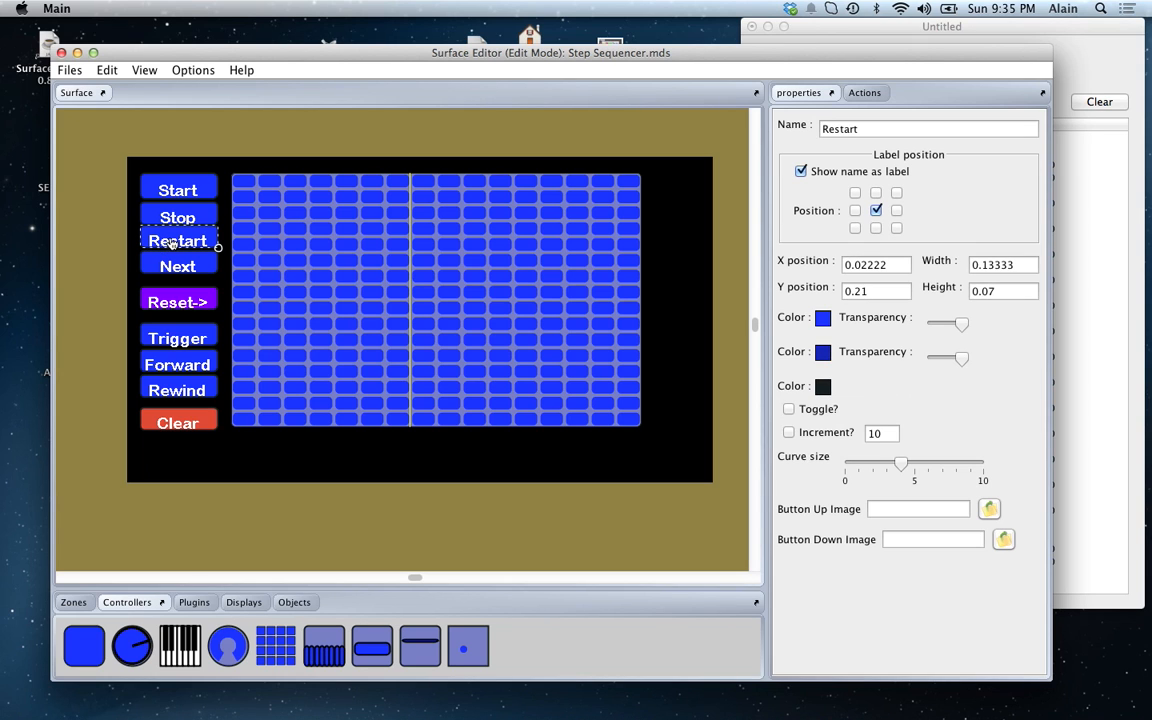
pyautogui.click(862, 92)
pyautogui.click(849, 160)
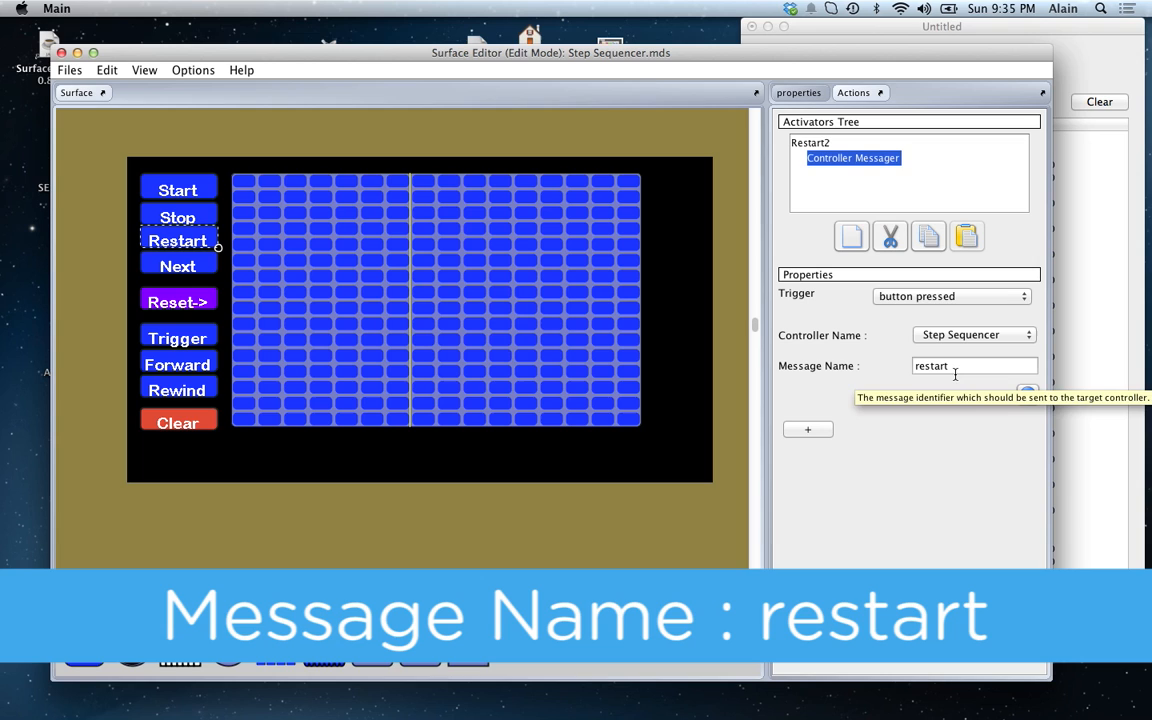
pyautogui.click(166, 270)
pyautogui.click(853, 158)
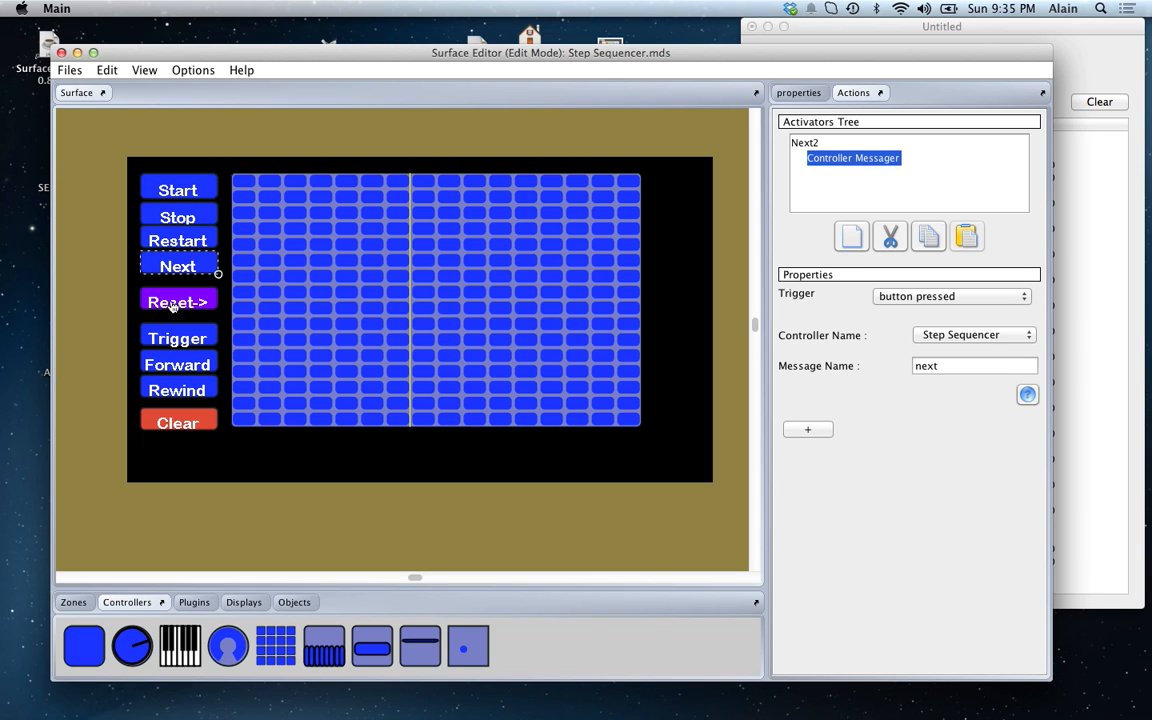
pyautogui.click(176, 337)
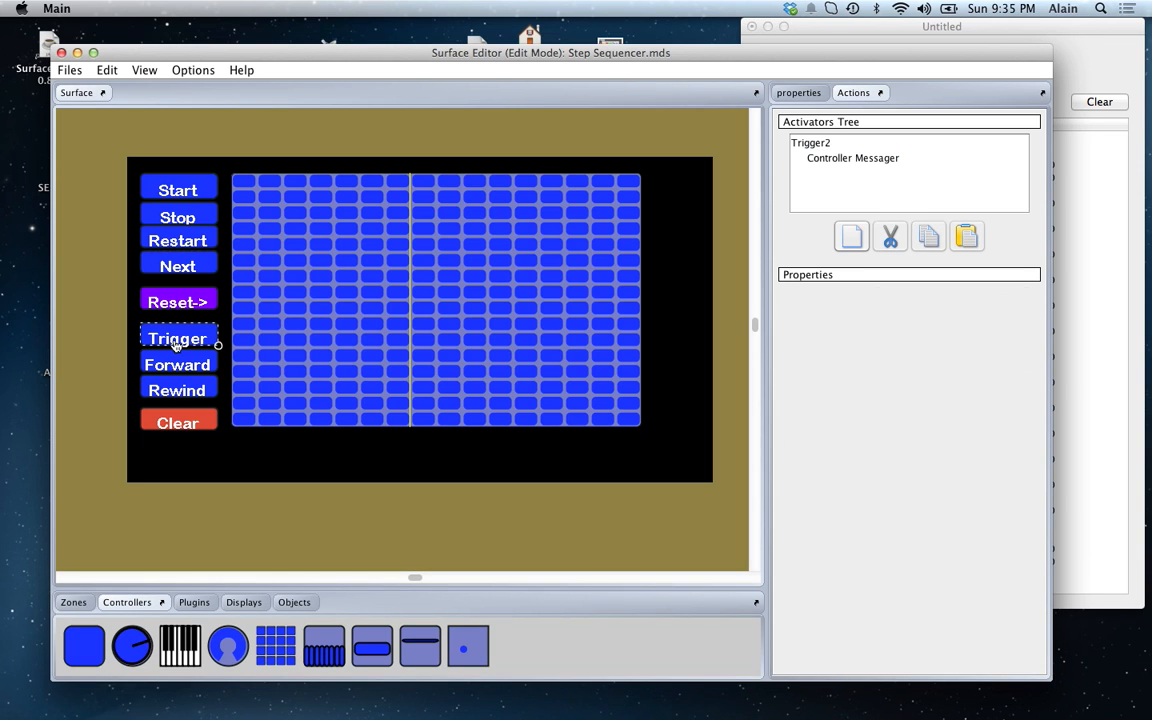
pyautogui.click(822, 160)
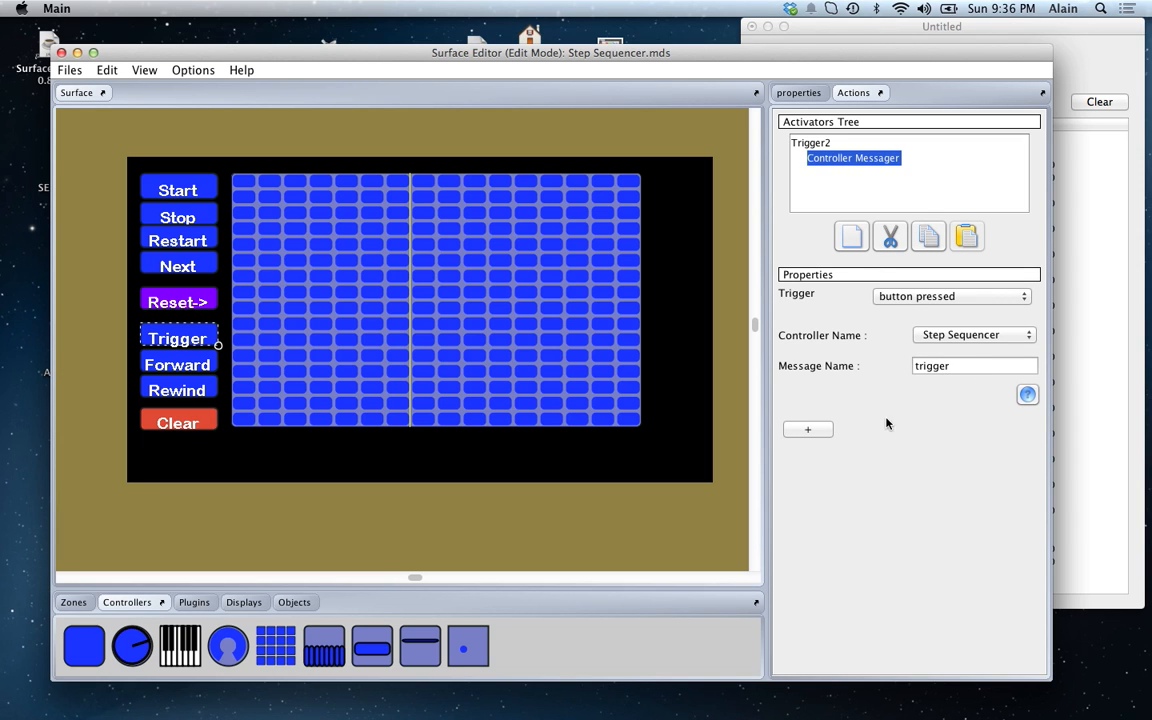
# Step: Examine the Controller Messager settings of the Forward, Rewind and Clear buttons for their target controller and message name
pyautogui.click(203, 365)
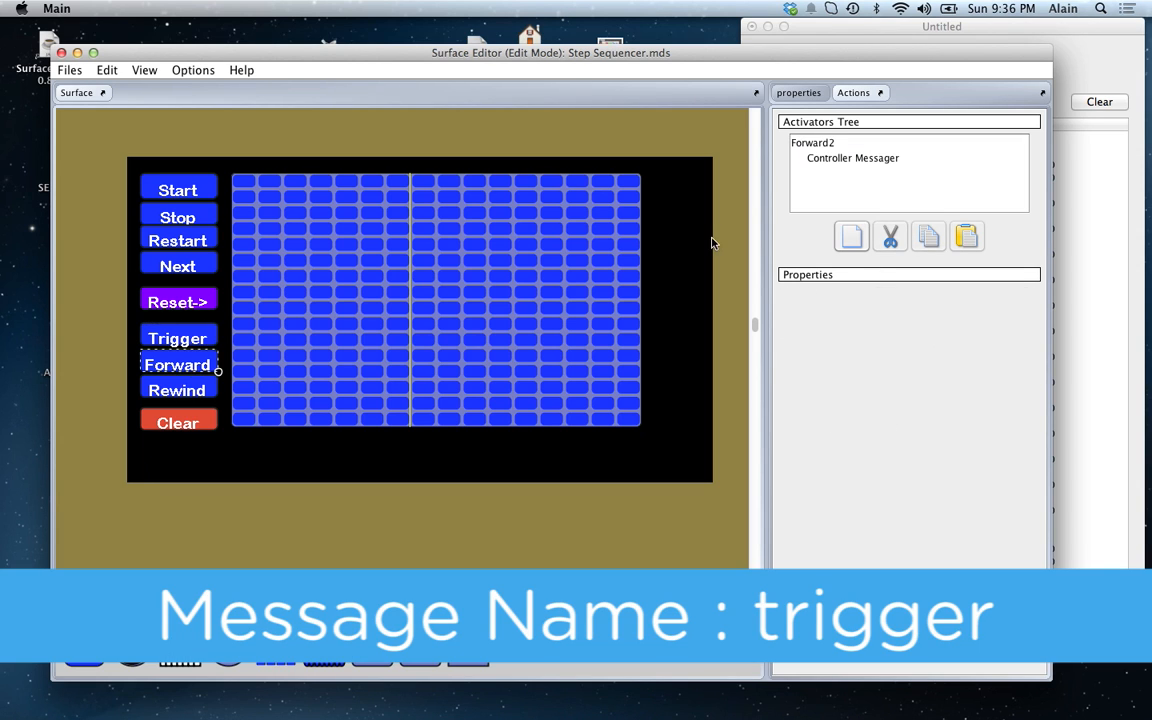
pyautogui.click(851, 159)
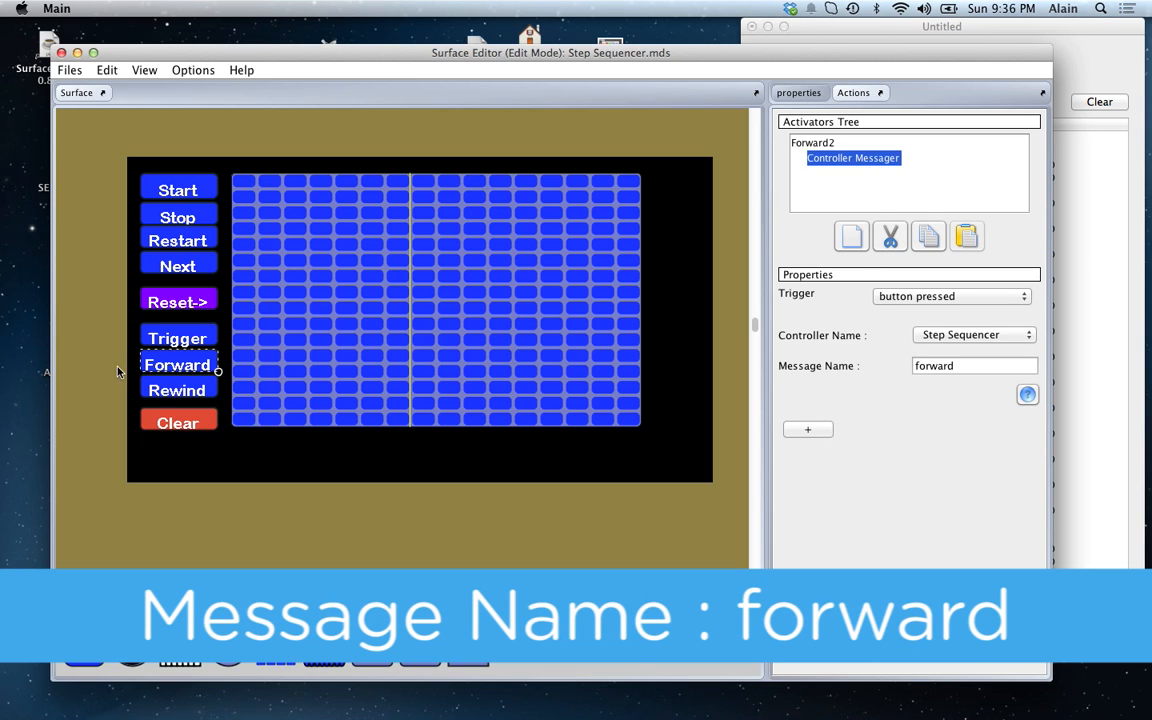
pyautogui.click(174, 394)
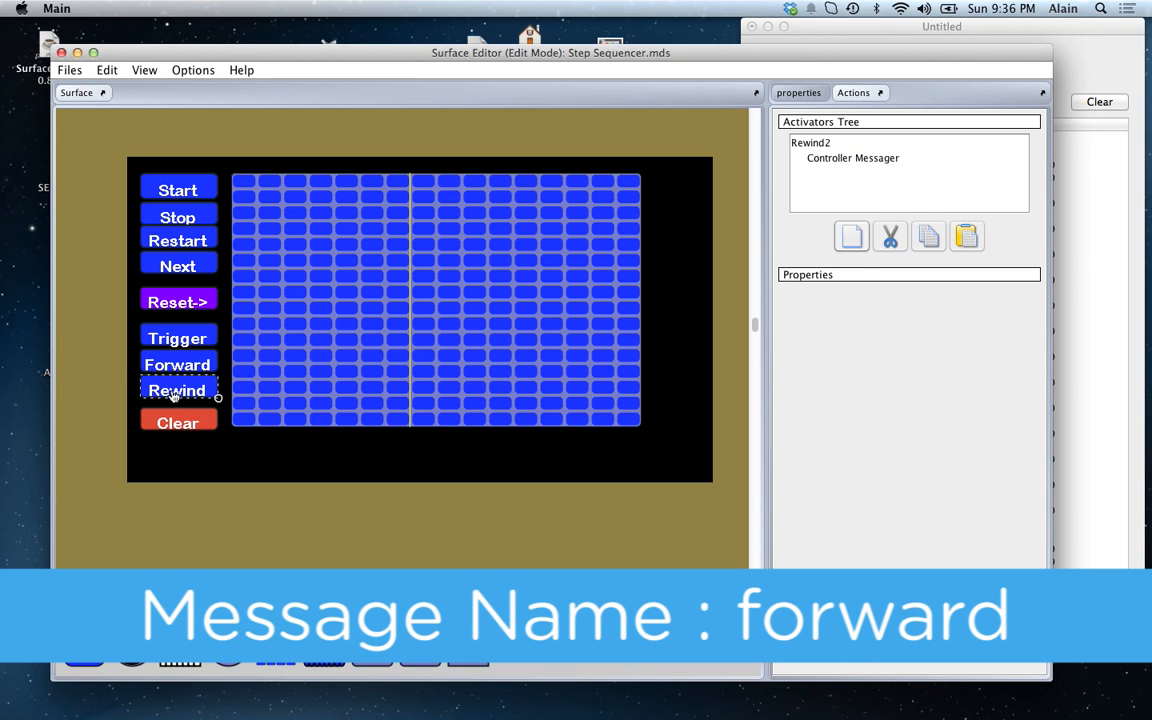
pyautogui.click(815, 160)
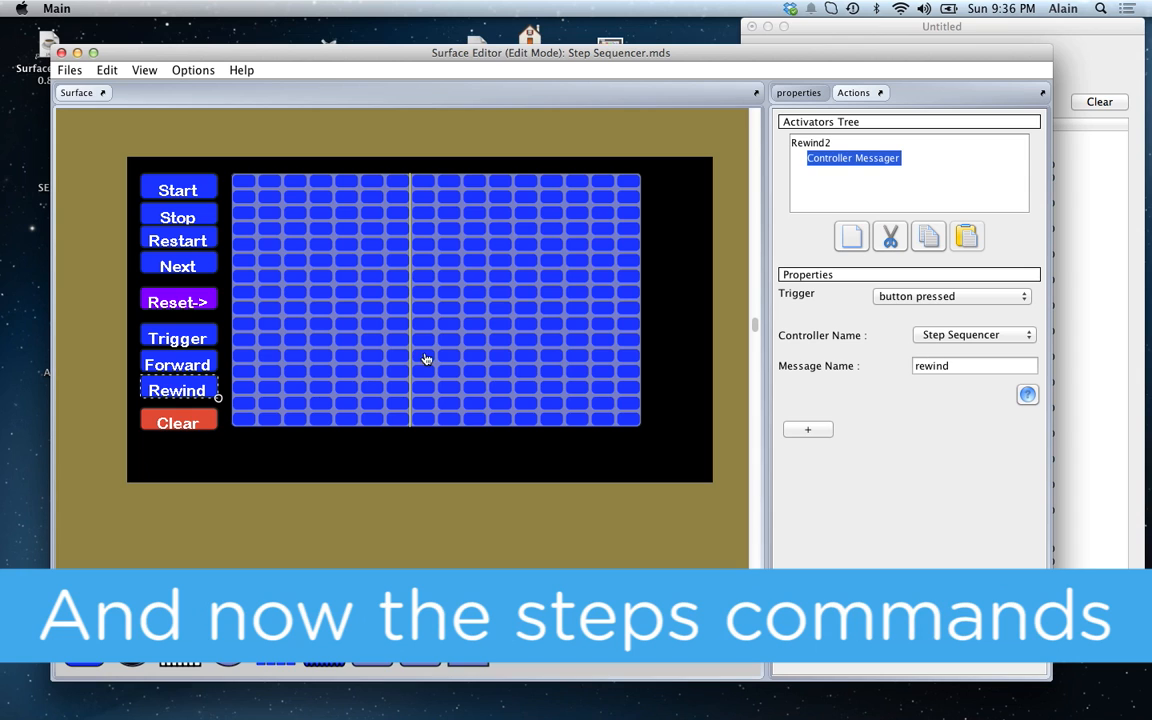
pyautogui.click(171, 426)
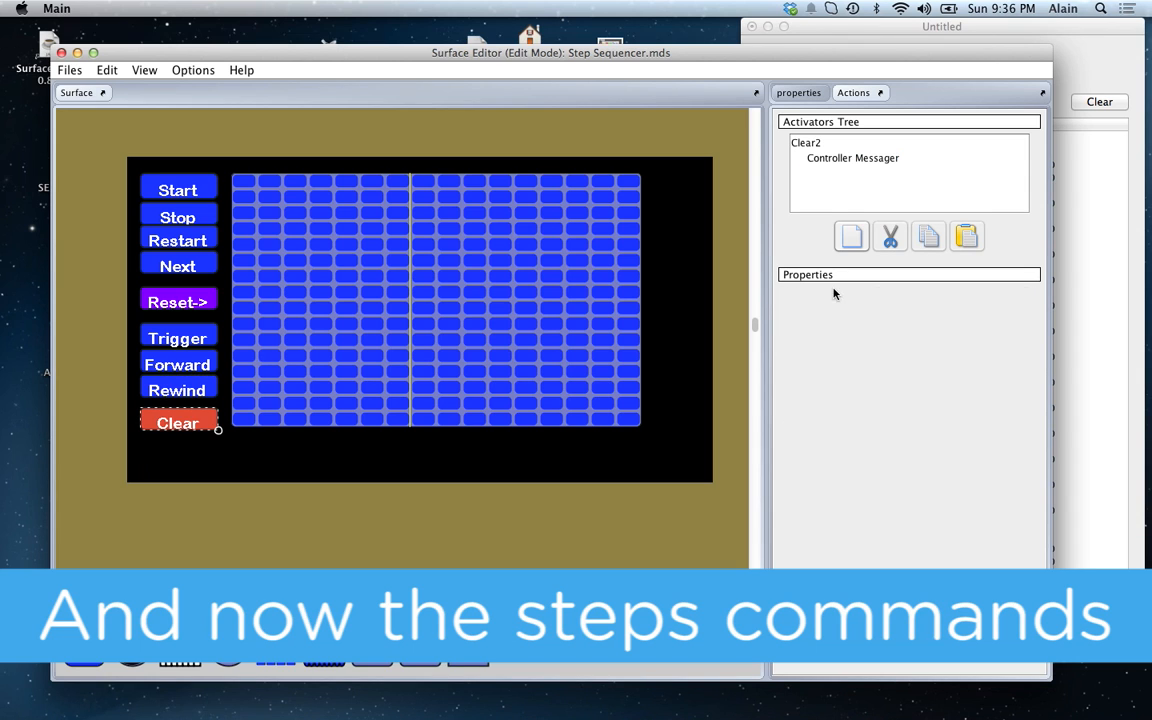
pyautogui.click(828, 161)
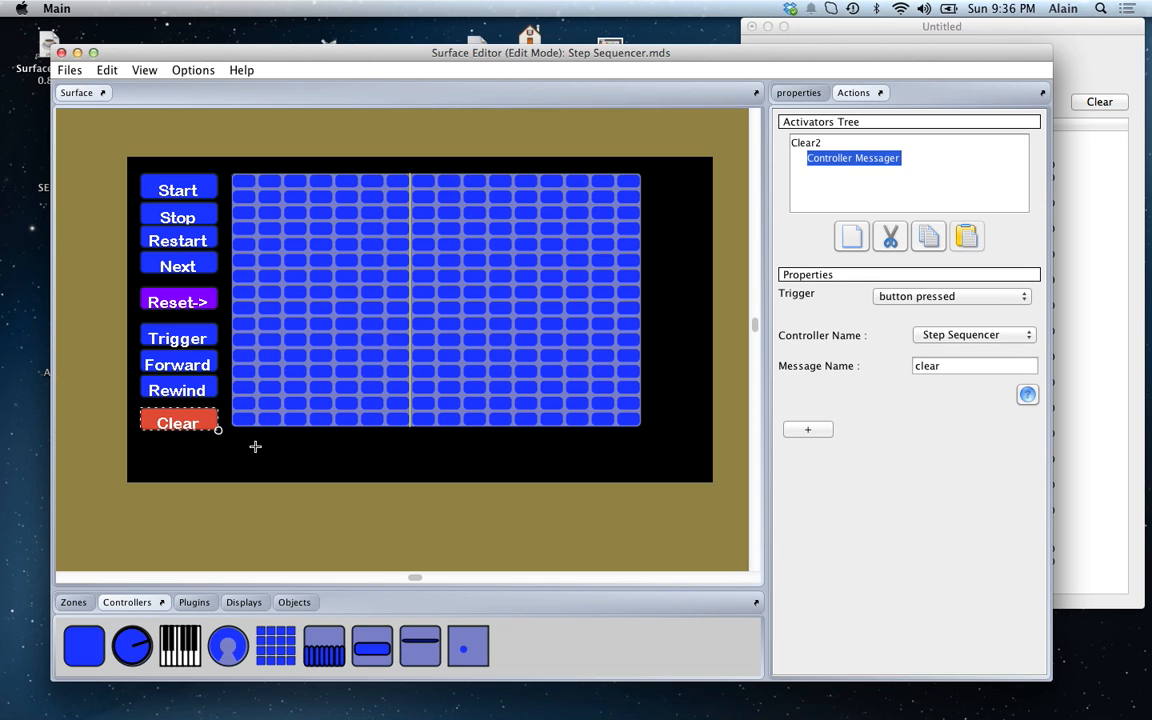
# Step: Place a horizontal slider spanning the width of the step grid just below it and add a variable to the slider's activators
pyautogui.moveTo(236, 436); pyautogui.dragTo(637, 456)
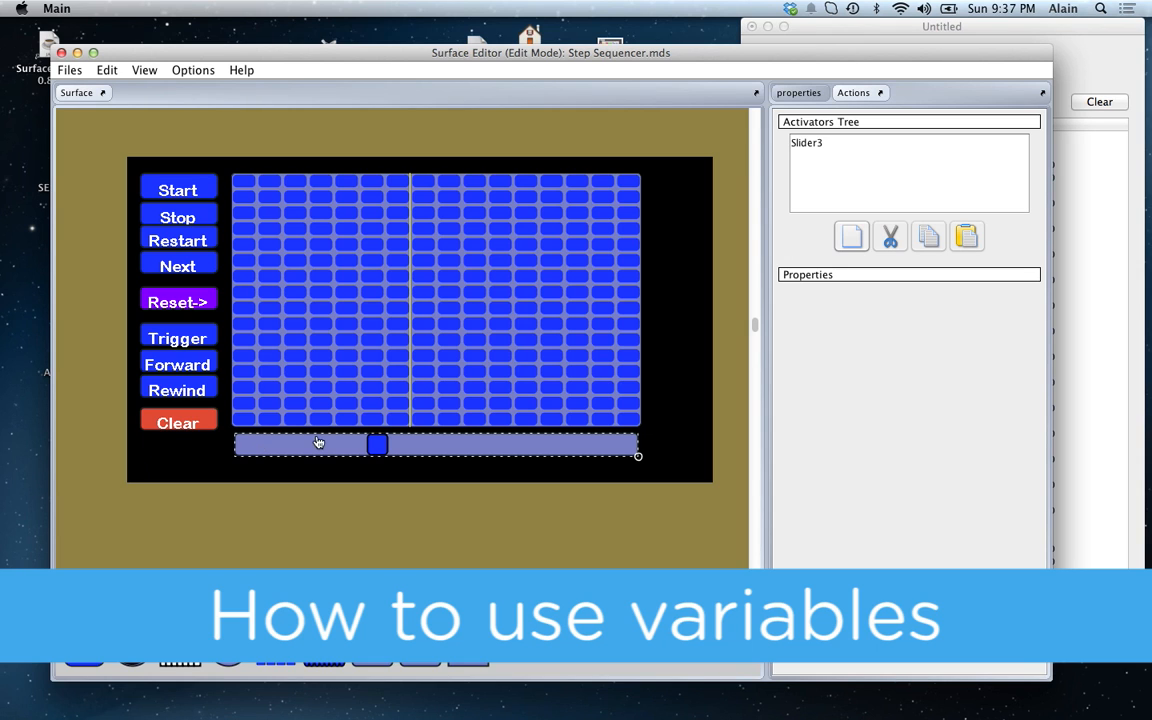
pyautogui.click(810, 143)
pyautogui.click(857, 242)
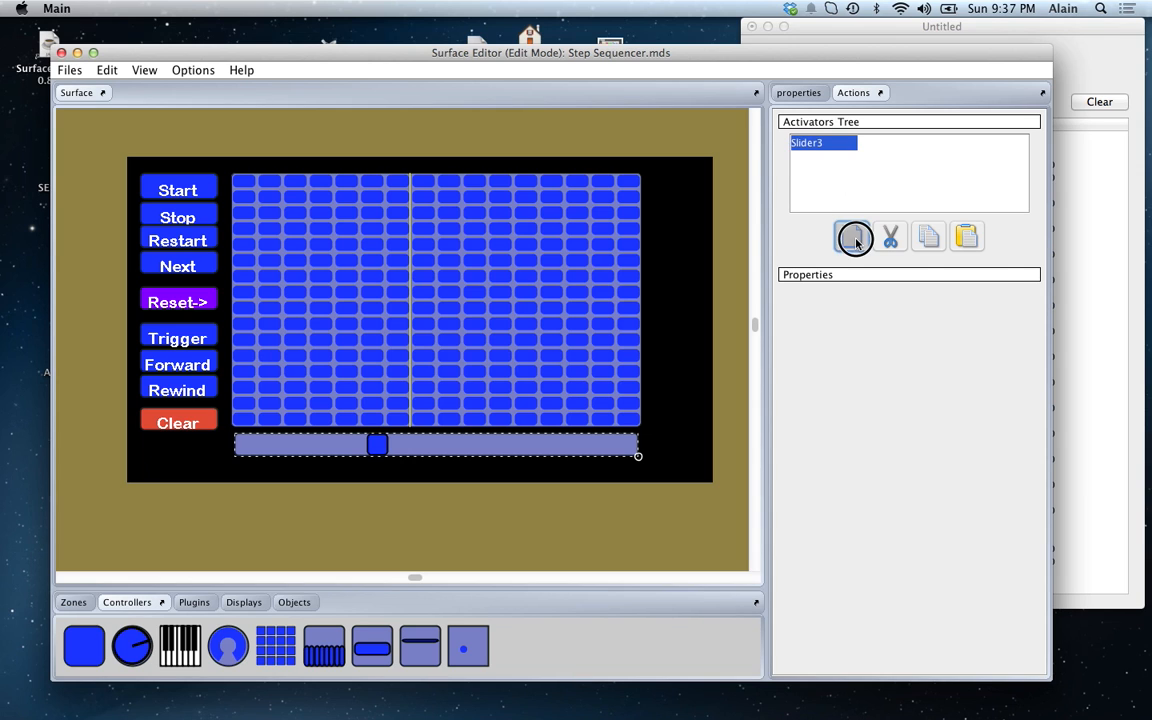
pyautogui.moveTo(868, 253)
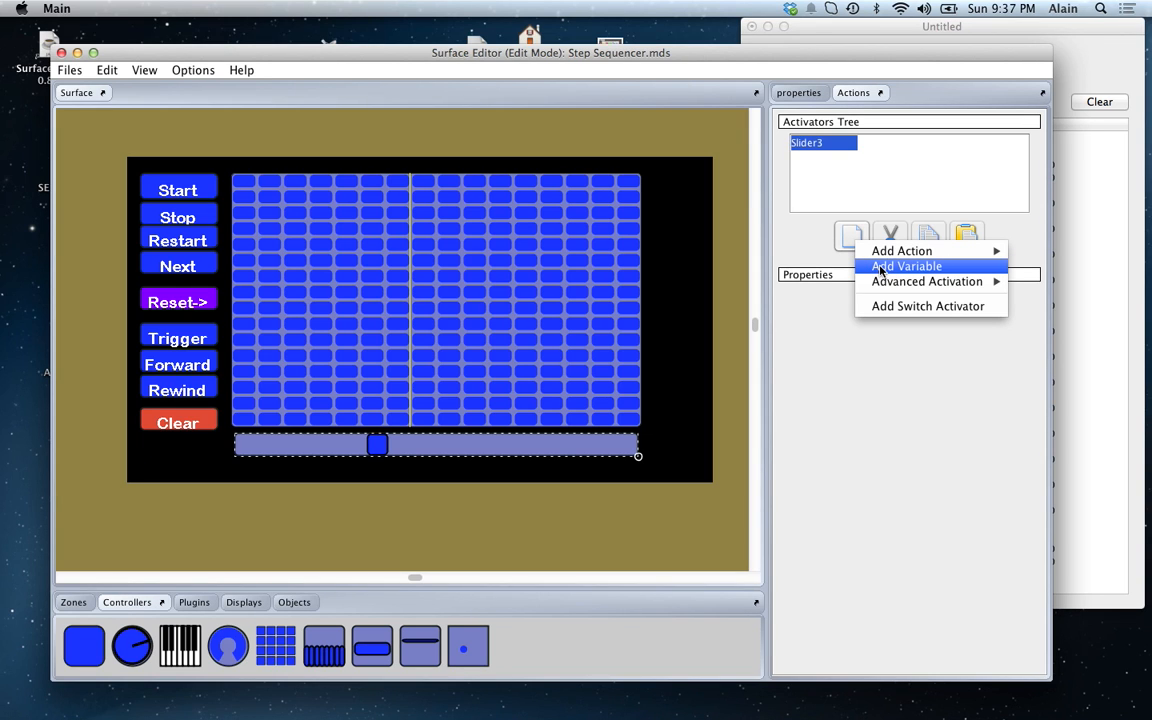
pyautogui.click(880, 268)
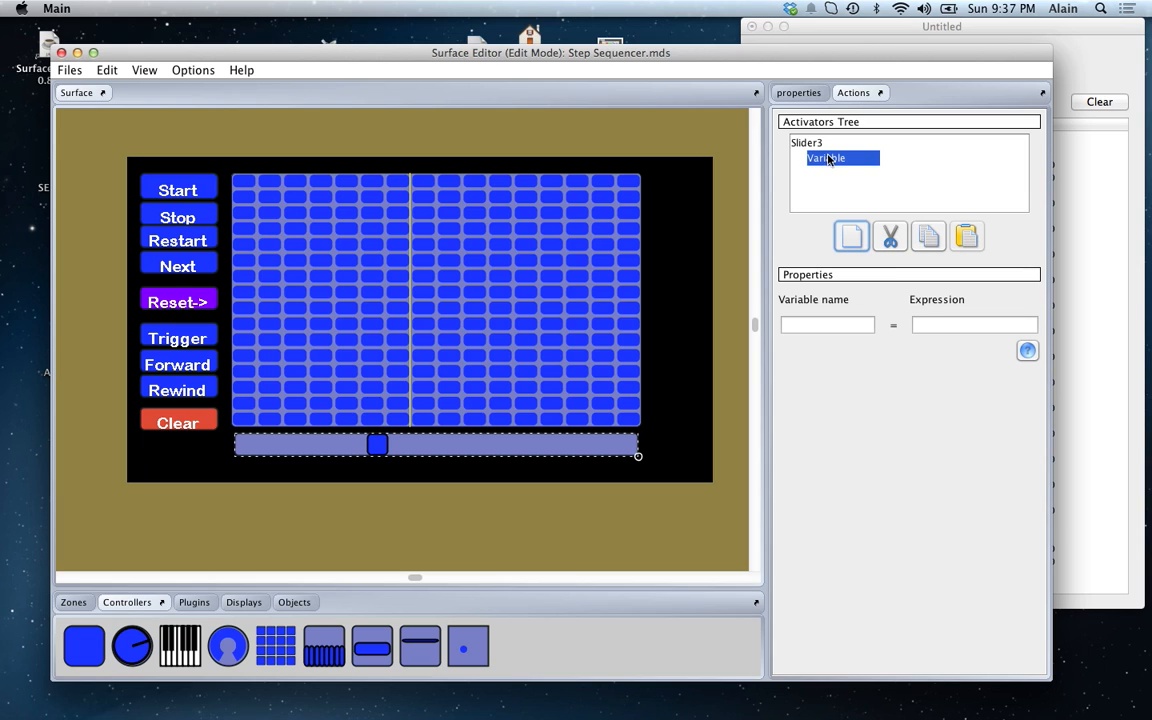
# Step: Name the slider's variable "Step" and consult the expression reference for the available variable keys
pyautogui.click(825, 326)
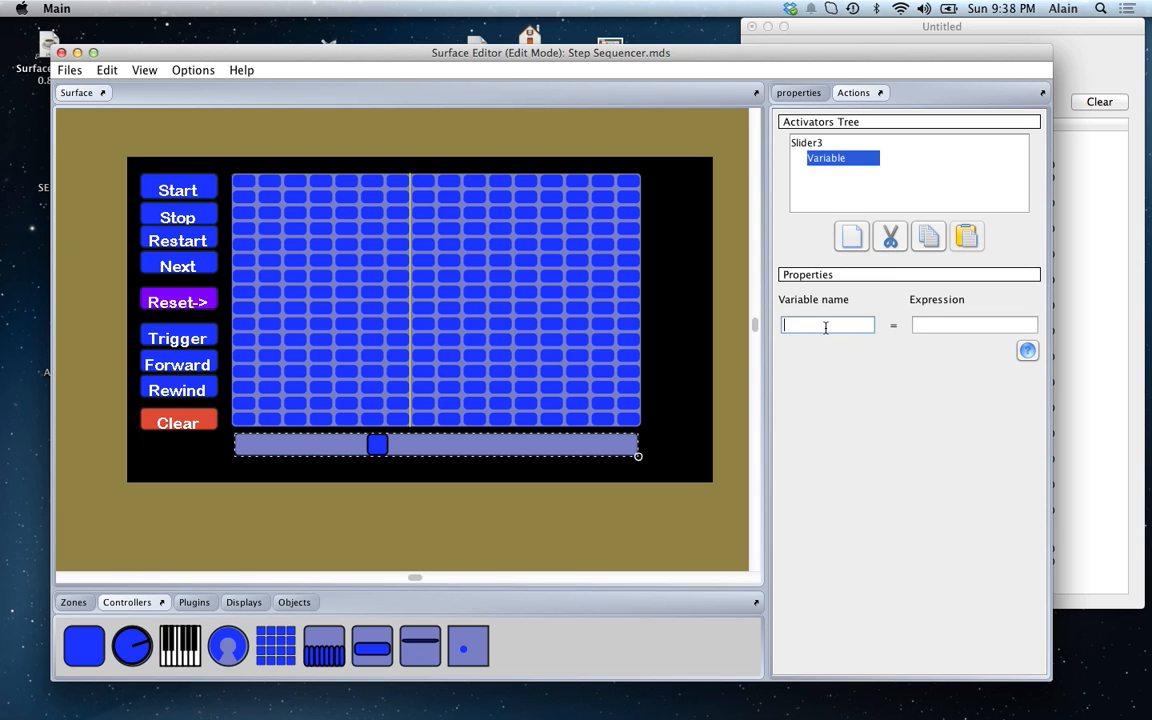
pyautogui.write('Step')
pyautogui.press('Tab')
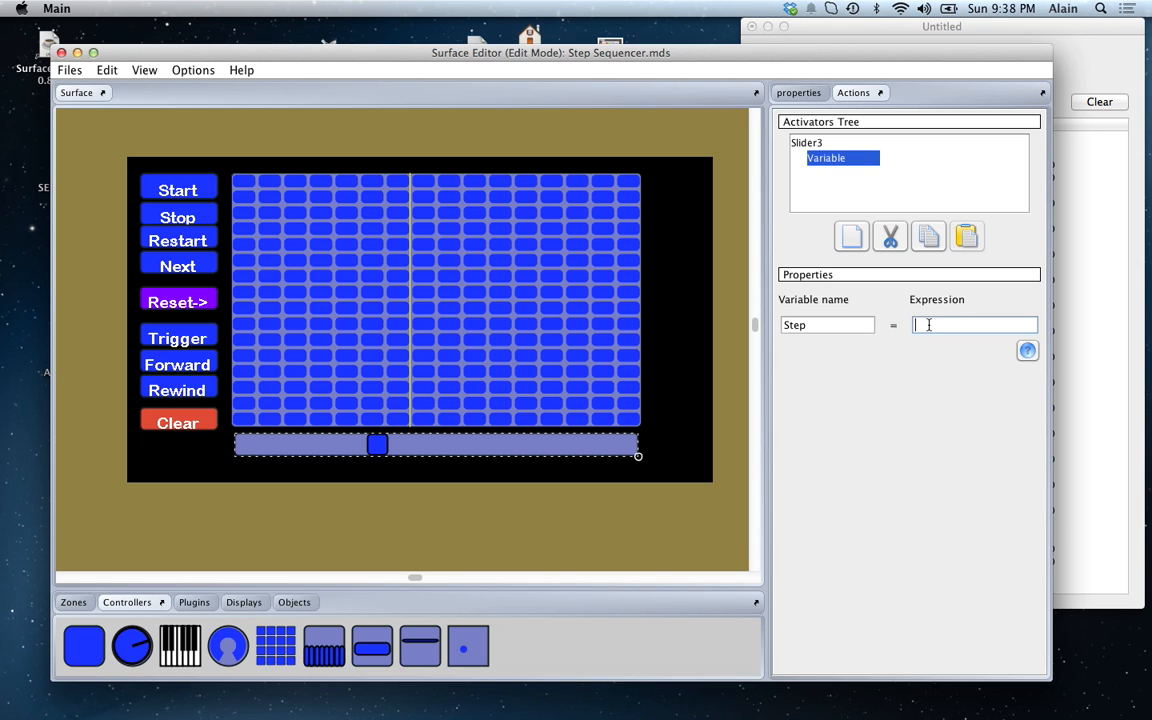
pyautogui.write("'")
pyautogui.click(1027, 351)
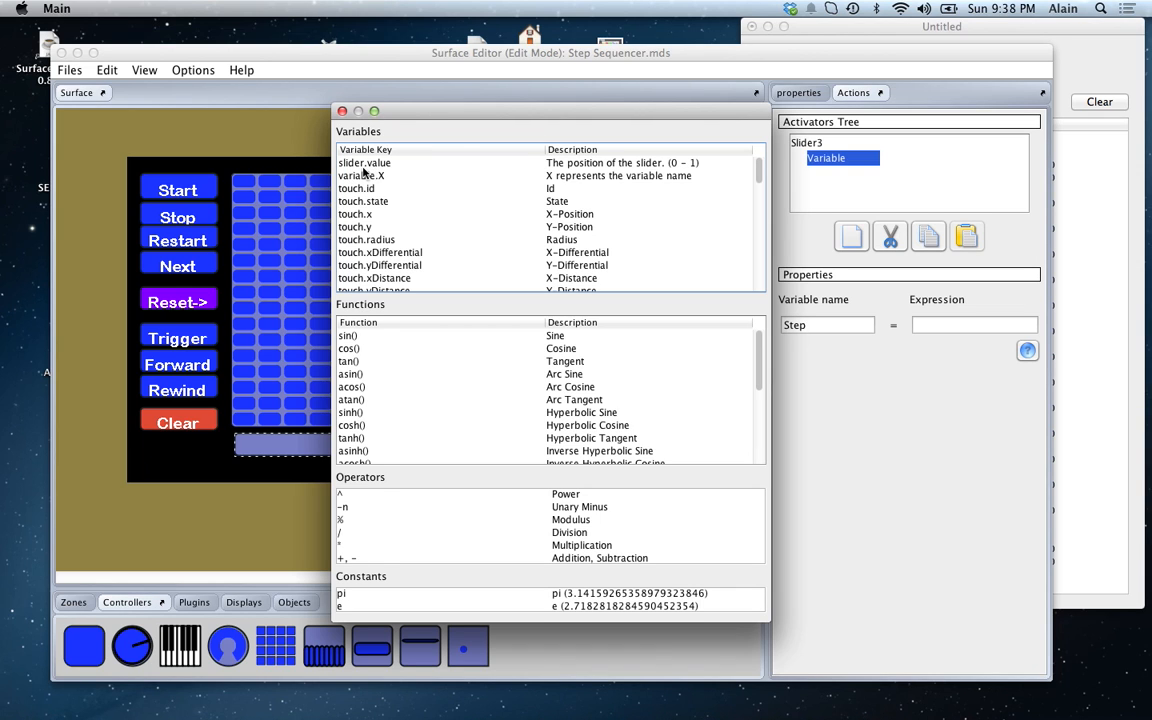
pyautogui.click(342, 111)
pyautogui.click(922, 325)
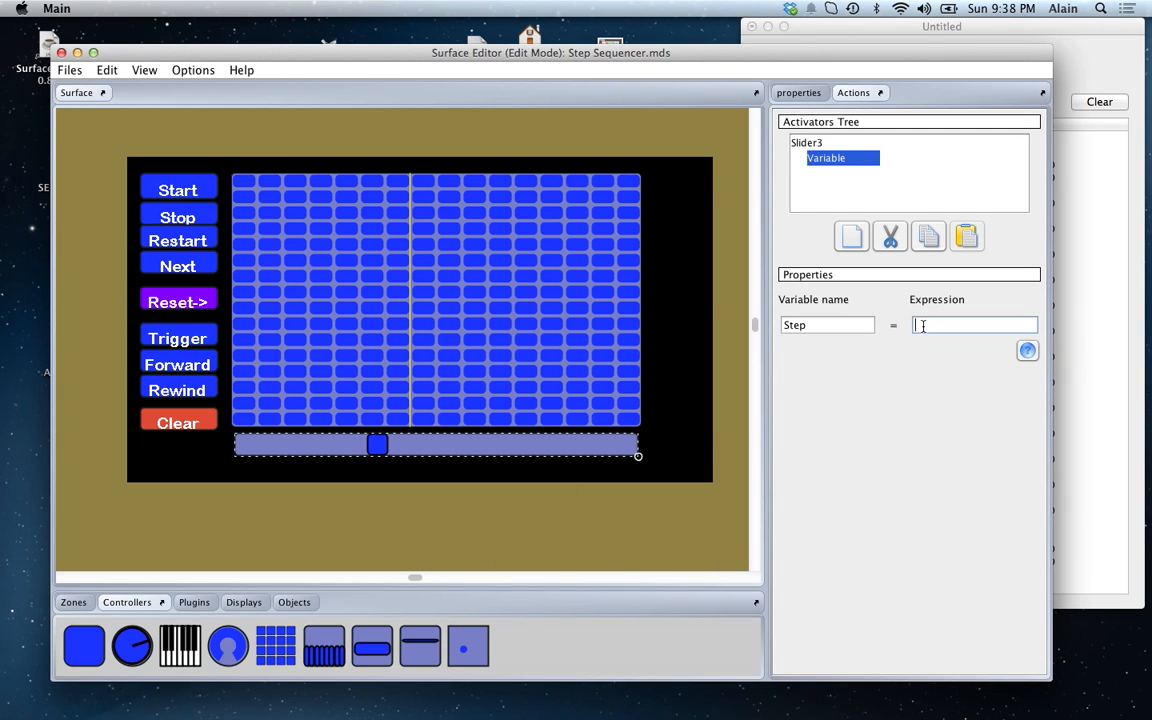
pyautogui.write('variable.')
pyautogui.press('BackSpace')
pyautogui.press('BackSpace')
pyautogui.press('BackSpace')
pyautogui.press('BackSpace')
pyautogui.press('BackSpace')
pyautogui.press('BackSpace')
pyautogui.press('BackSpace')
pyautogui.press('BackSpace')
pyautogui.press('BackSpace')
# Step: Set the Step variable's expression to slider.value*16
pyautogui.write('slide.')
pyautogui.press('BackSpace')
pyautogui.write('r.value')
pyautogui.write('*16')
# Step: Add a Controller Messager action to the new slider alongside its variable
pyautogui.click(806, 143)
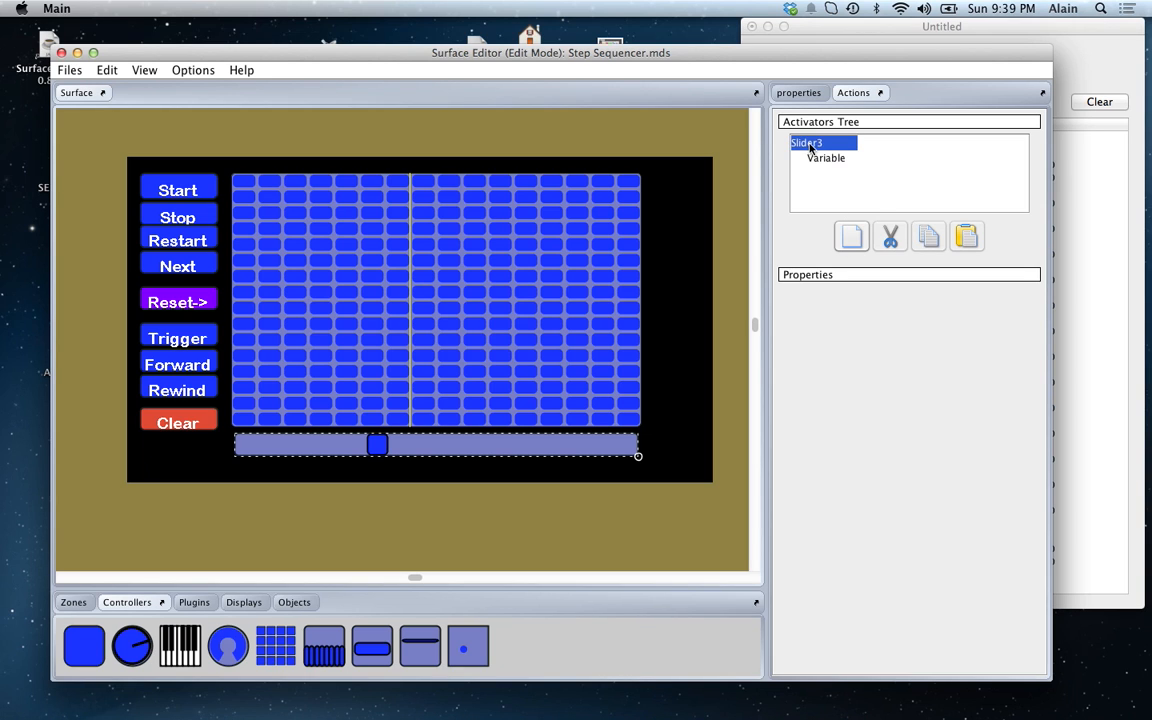
pyautogui.click(851, 237)
pyautogui.moveTo(880, 249)
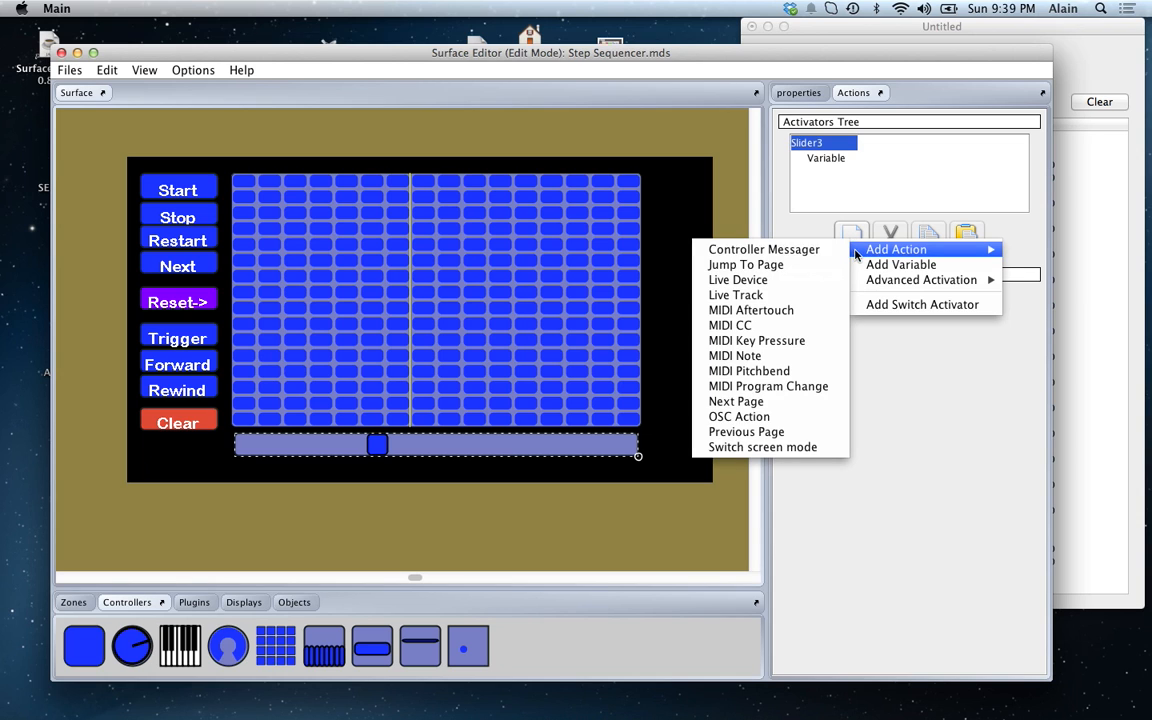
pyautogui.click(798, 249)
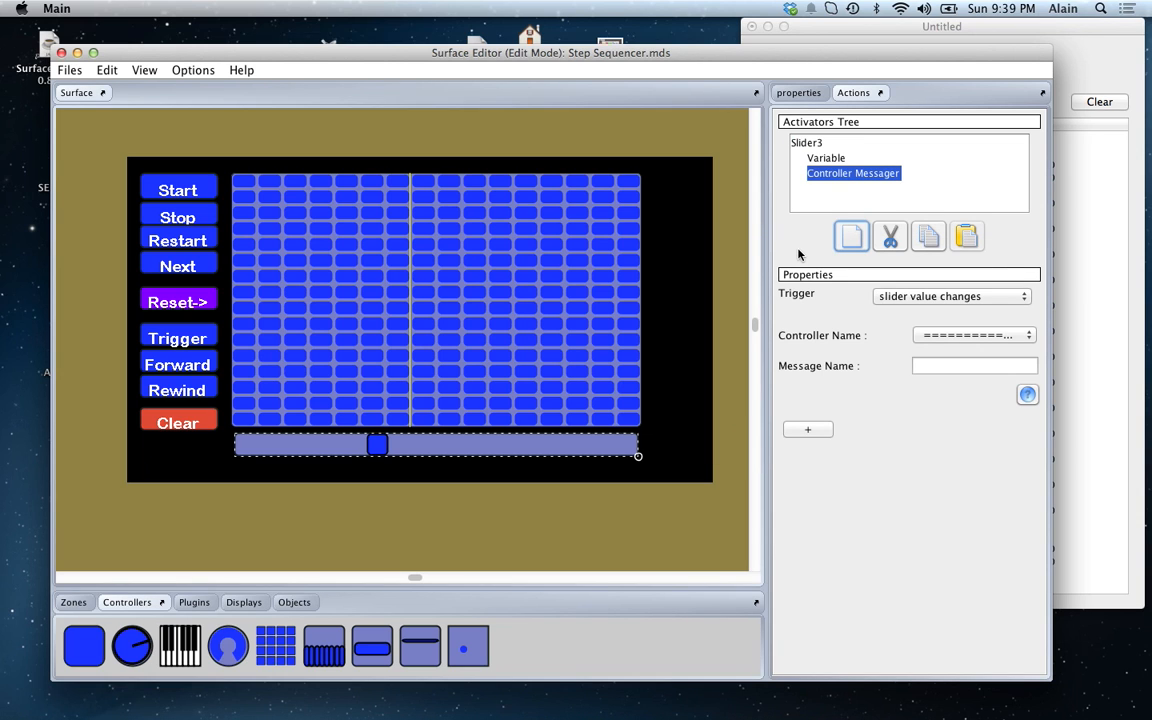
# Step: Set the Controller Messager's target controller to the Step Sequencer on Page 2
pyautogui.click(948, 338)
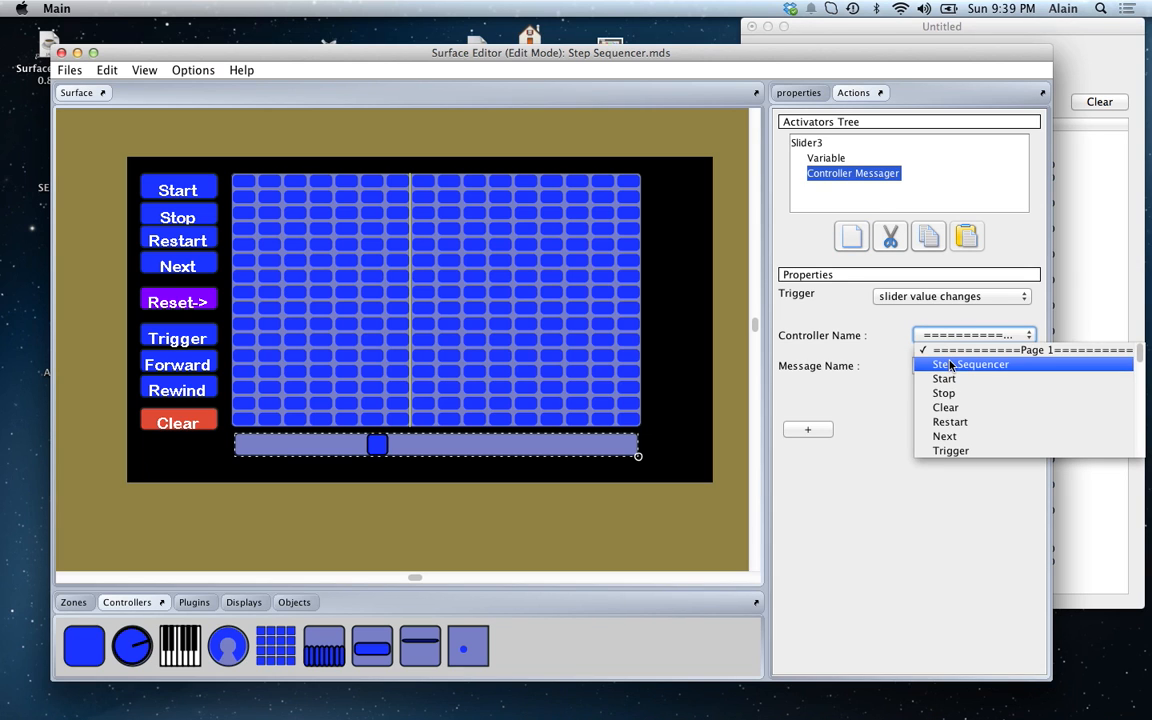
pyautogui.scroll(-5, 951, 365)
pyautogui.scroll(3, 951, 365)
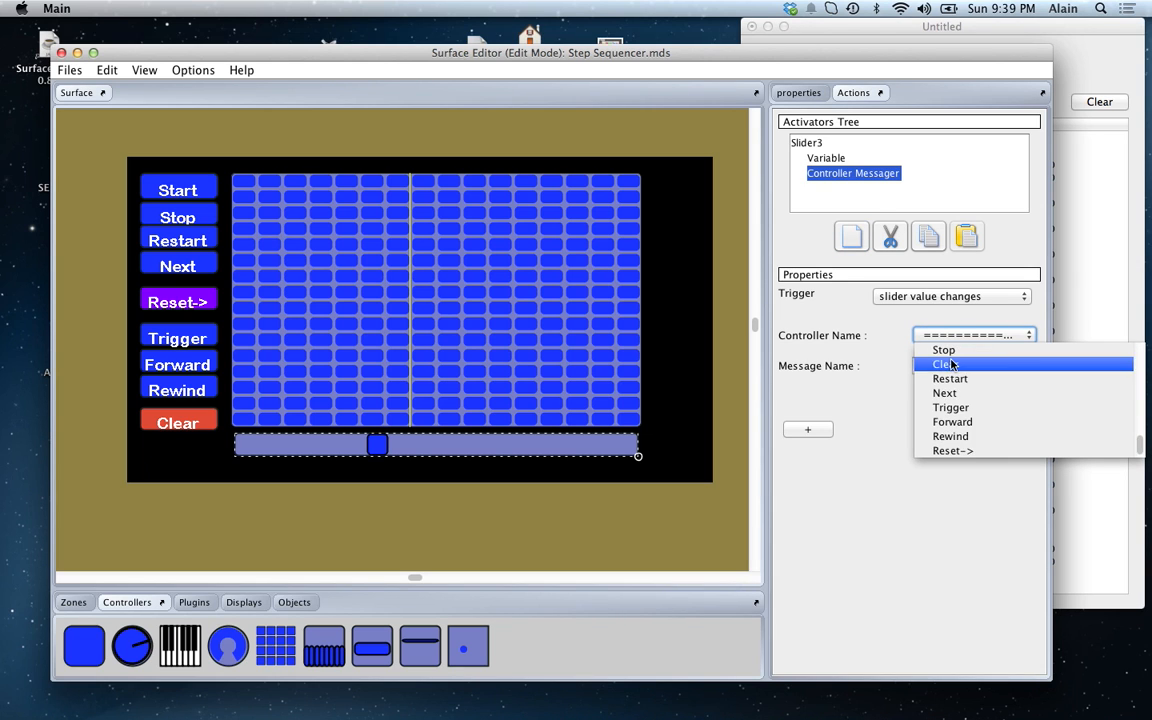
pyautogui.scroll(-3, 951, 365)
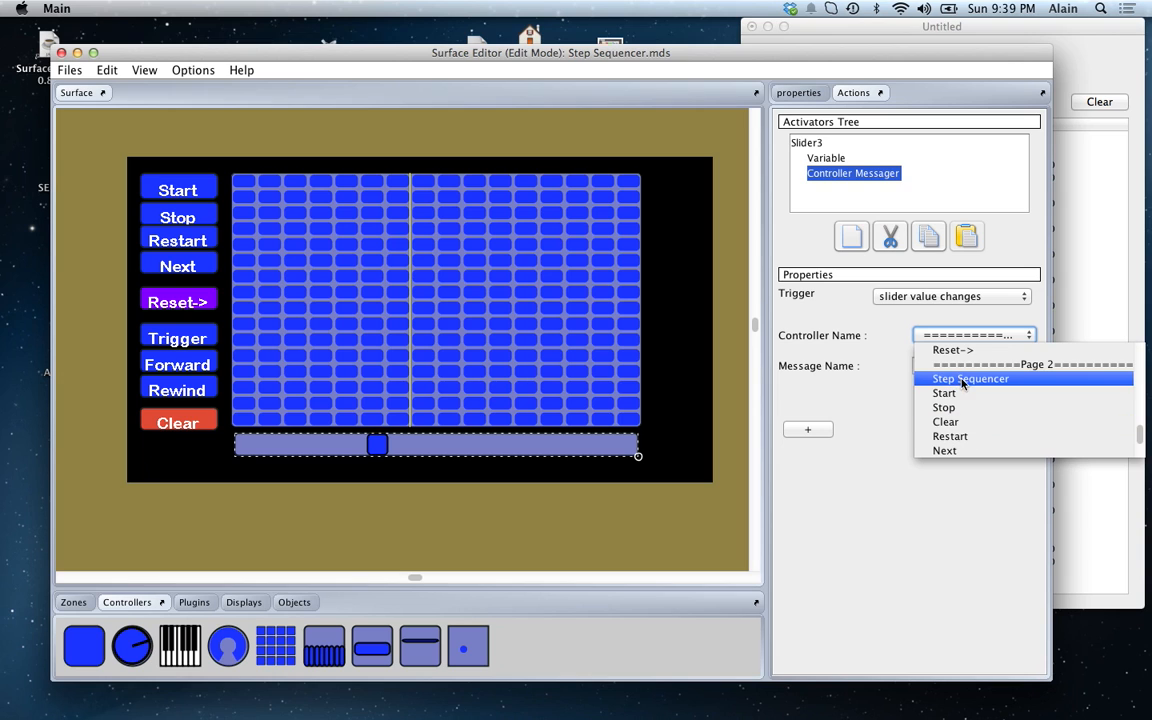
pyautogui.scroll(10, 962, 383)
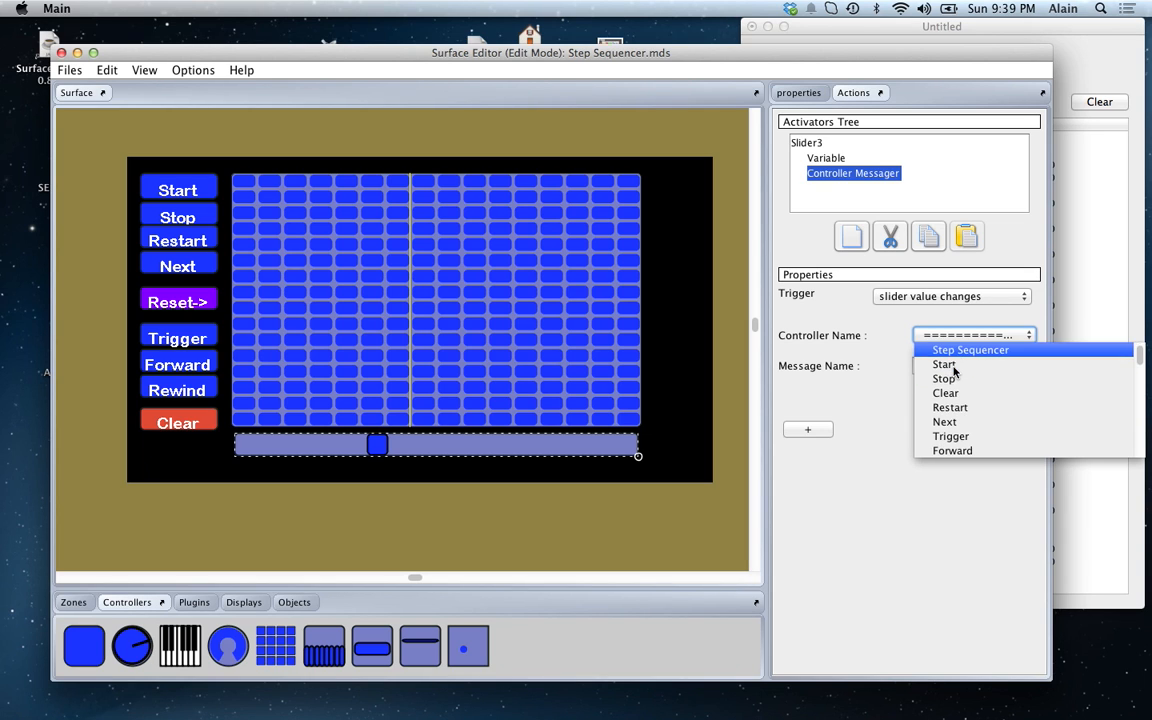
pyautogui.scroll(-6, 954, 372)
pyautogui.scroll(-10, 954, 372)
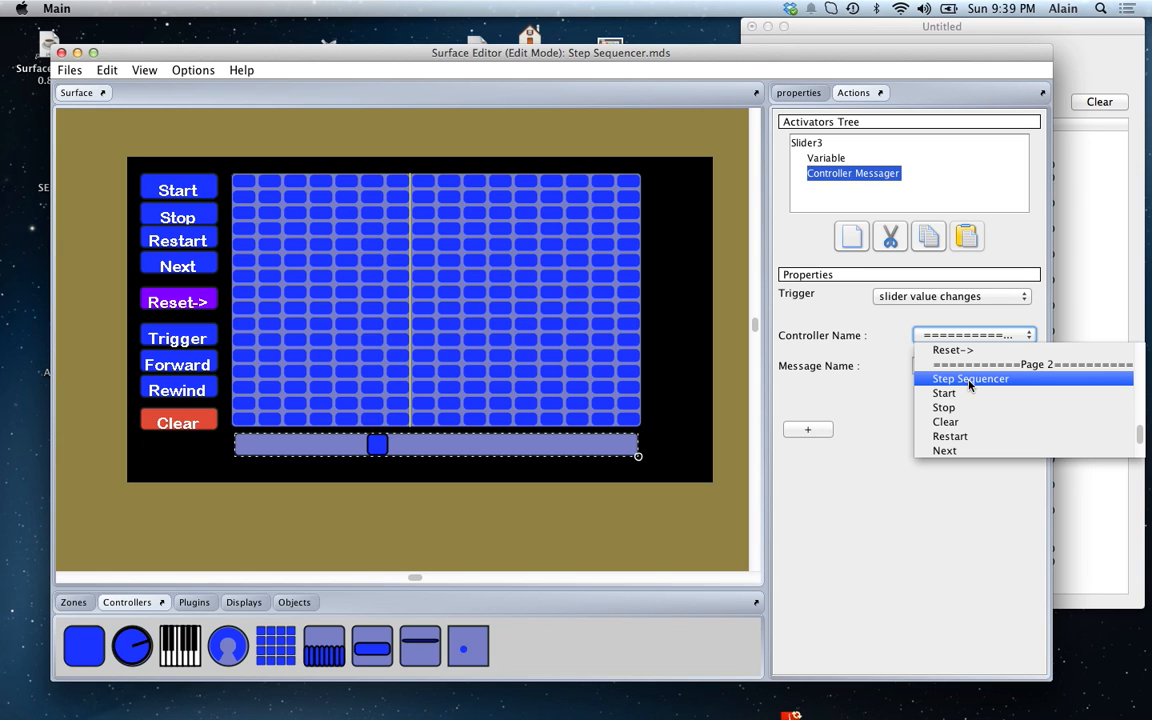
pyautogui.click(967, 381)
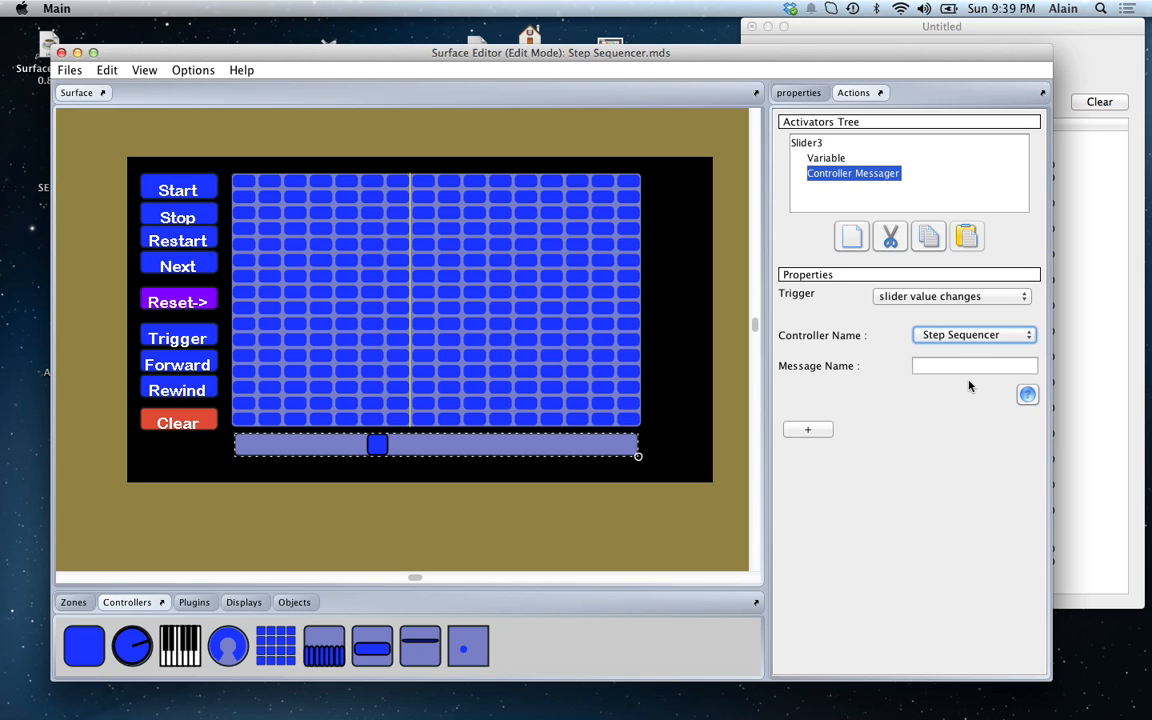
# Step: Name the slider's message "step" and add a variable argument set to Step
pyautogui.click(934, 367)
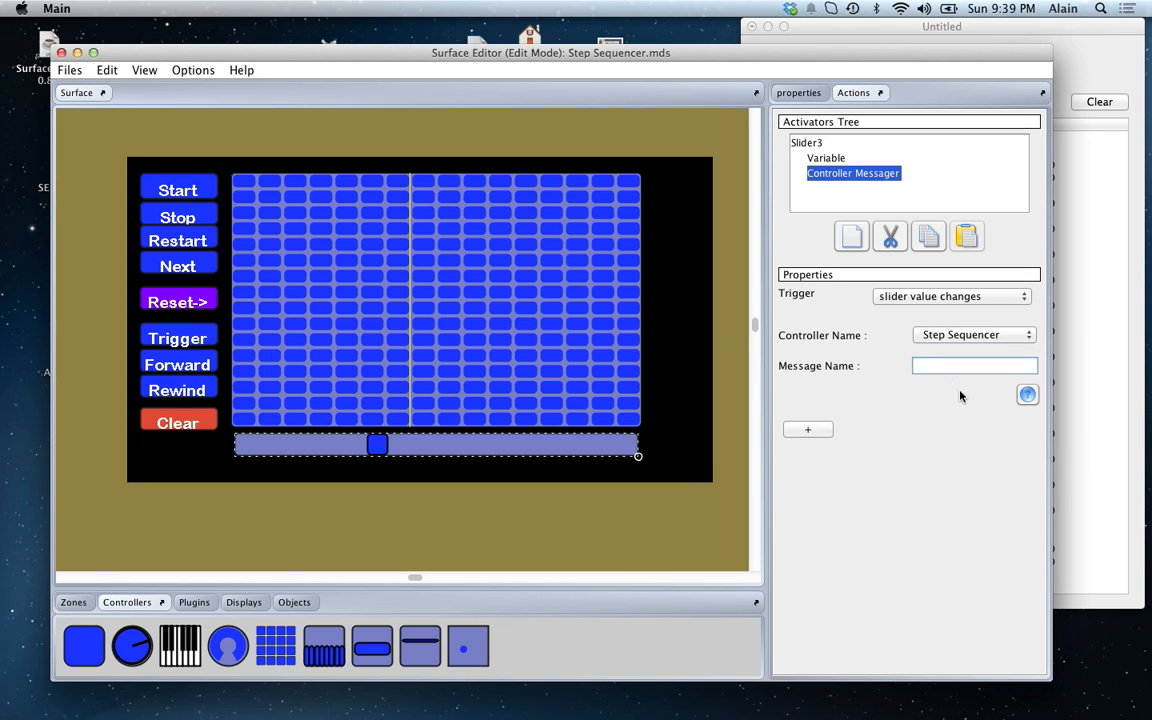
pyautogui.write('step')
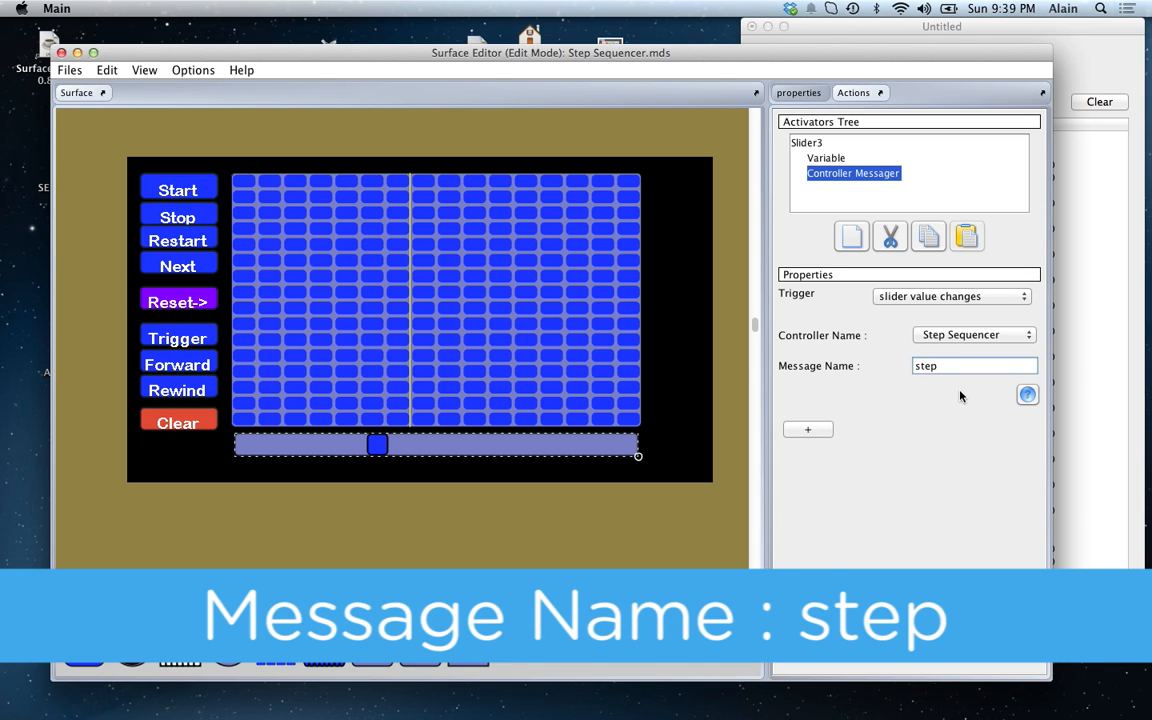
pyautogui.click(809, 430)
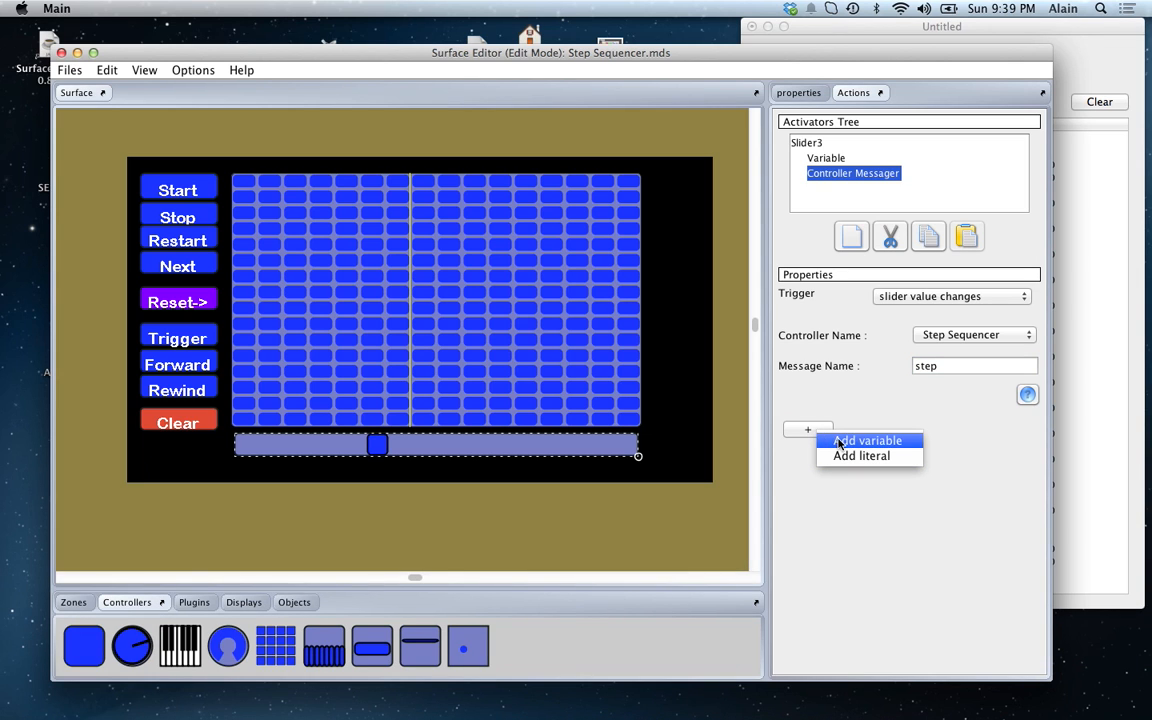
pyautogui.click(850, 441)
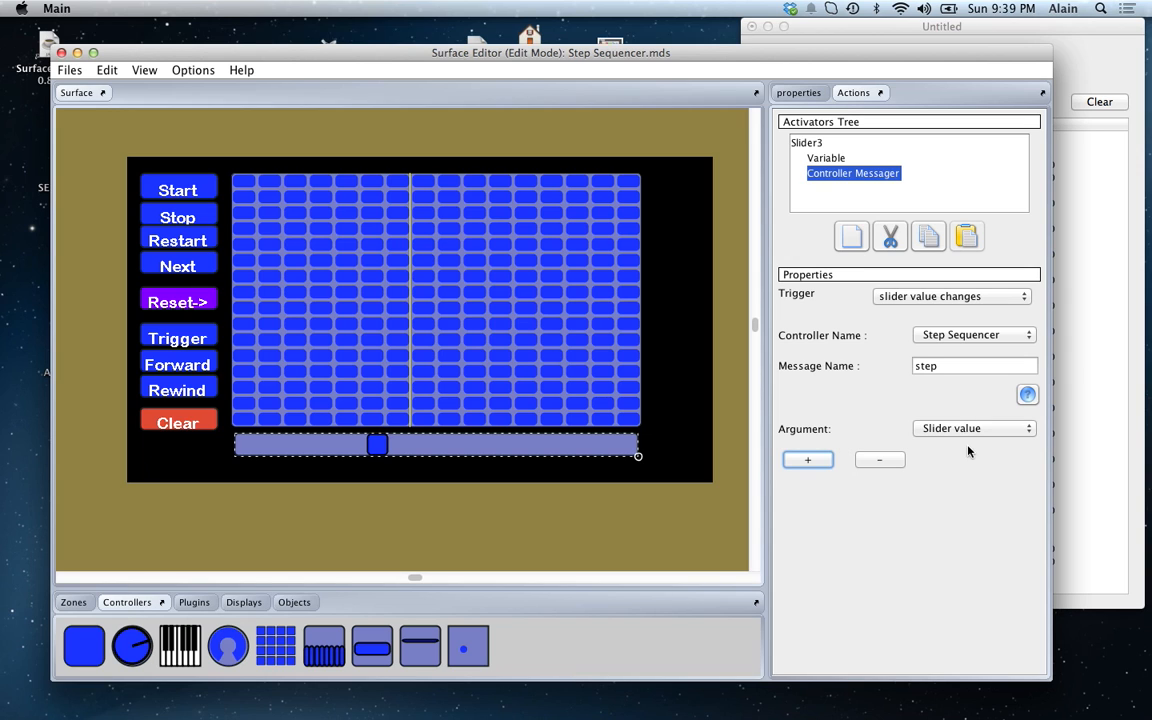
pyautogui.click(1030, 429)
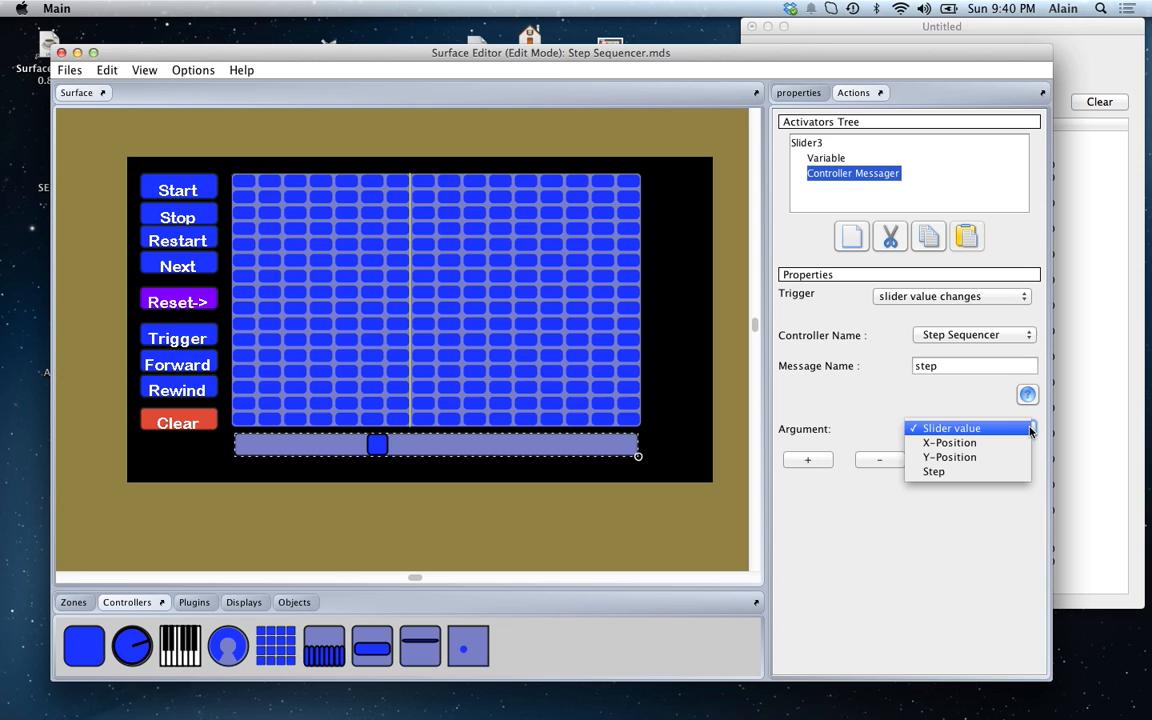
pyautogui.click(937, 475)
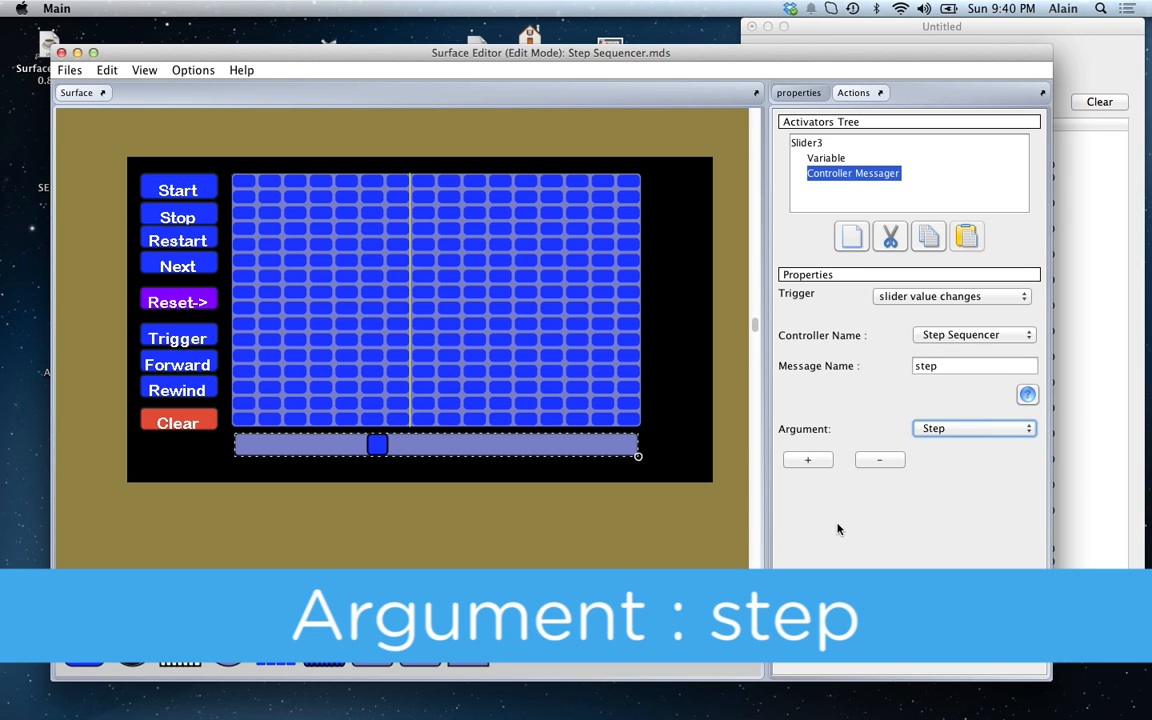
# Step: Switch to play mode and test the slider by moving its knob back near the start and forward again under the step grid
pyautogui.press('super+e')
pyautogui.moveTo(378, 417); pyautogui.dragTo(257, 420)
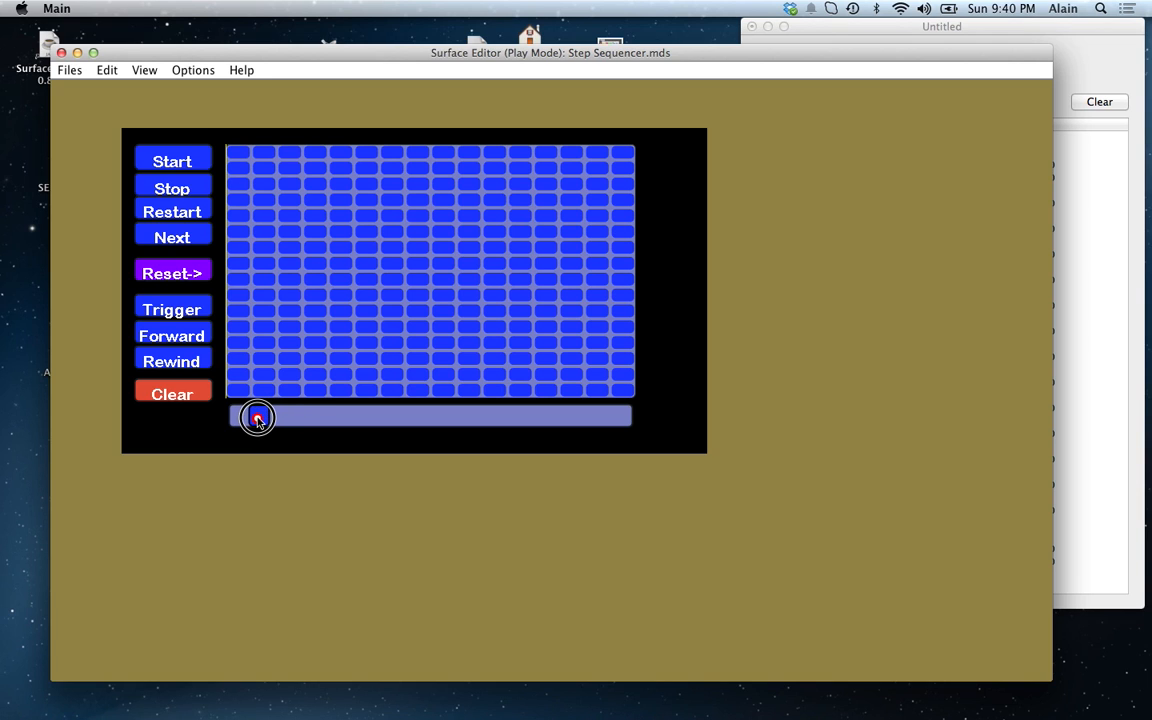
pyautogui.moveTo(257, 420); pyautogui.dragTo(257, 421)
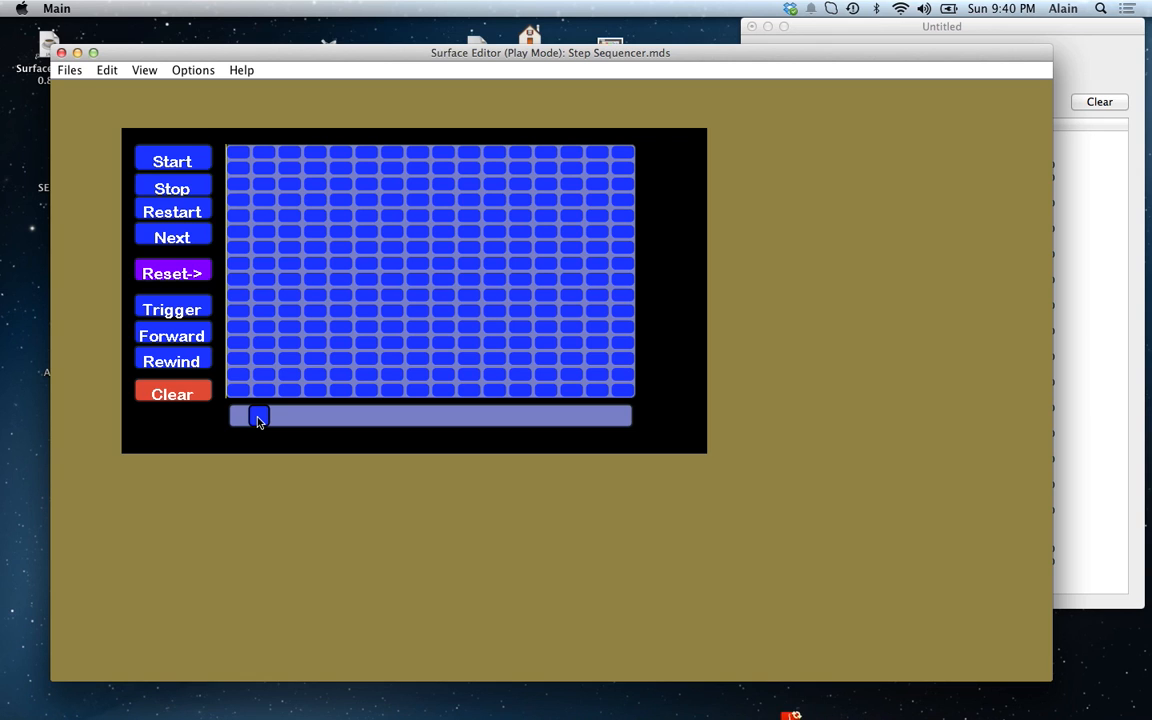
pyautogui.moveTo(257, 420); pyautogui.dragTo(406, 420)
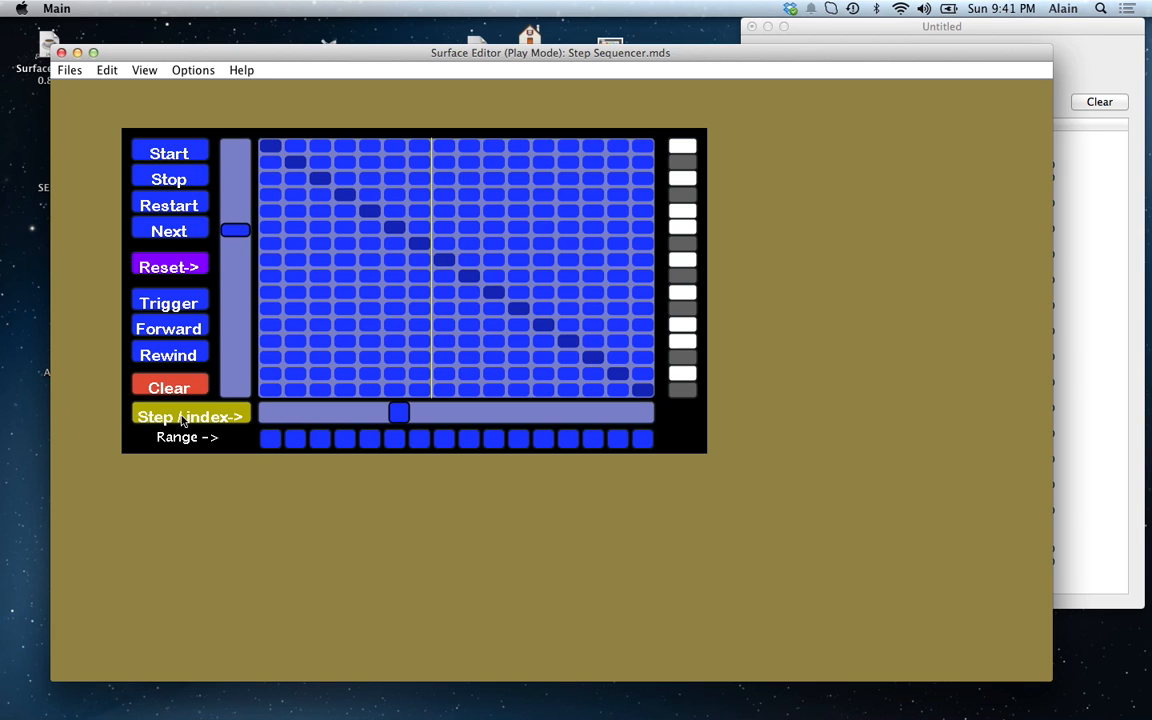
# Step: Copy the Step / index-> button from the finished example page and paste it below the Clear button on Page 2 in edit mode
pyautogui.click(181, 421)
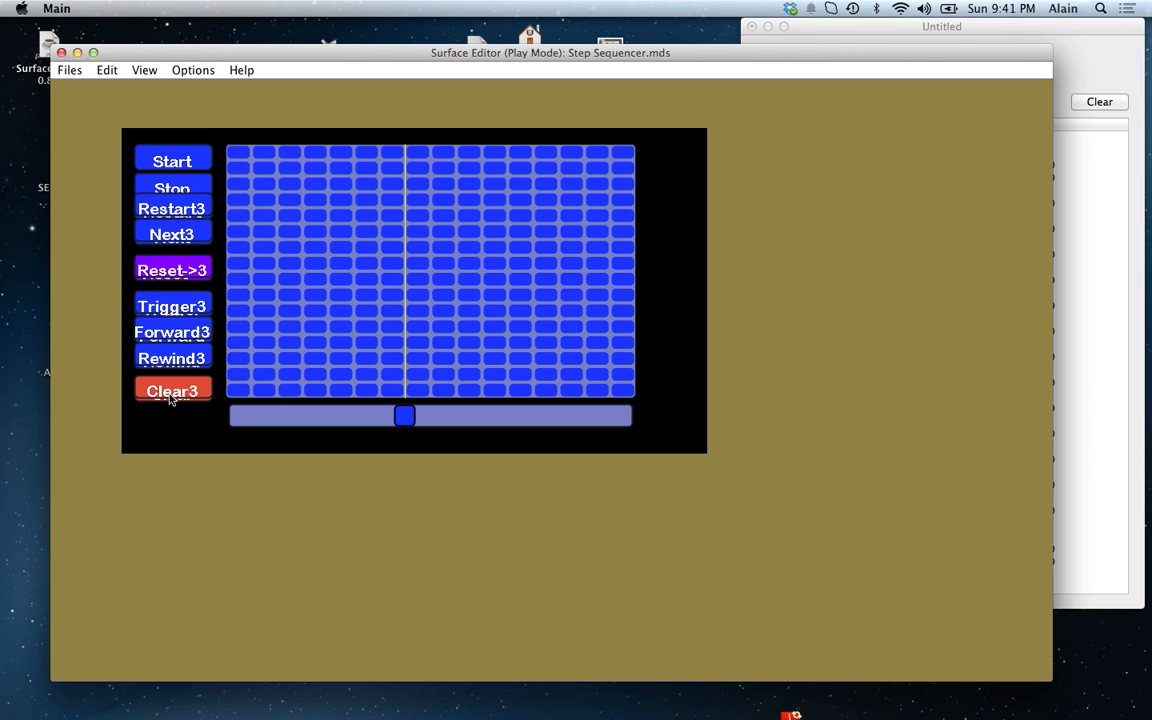
pyautogui.click(144, 70)
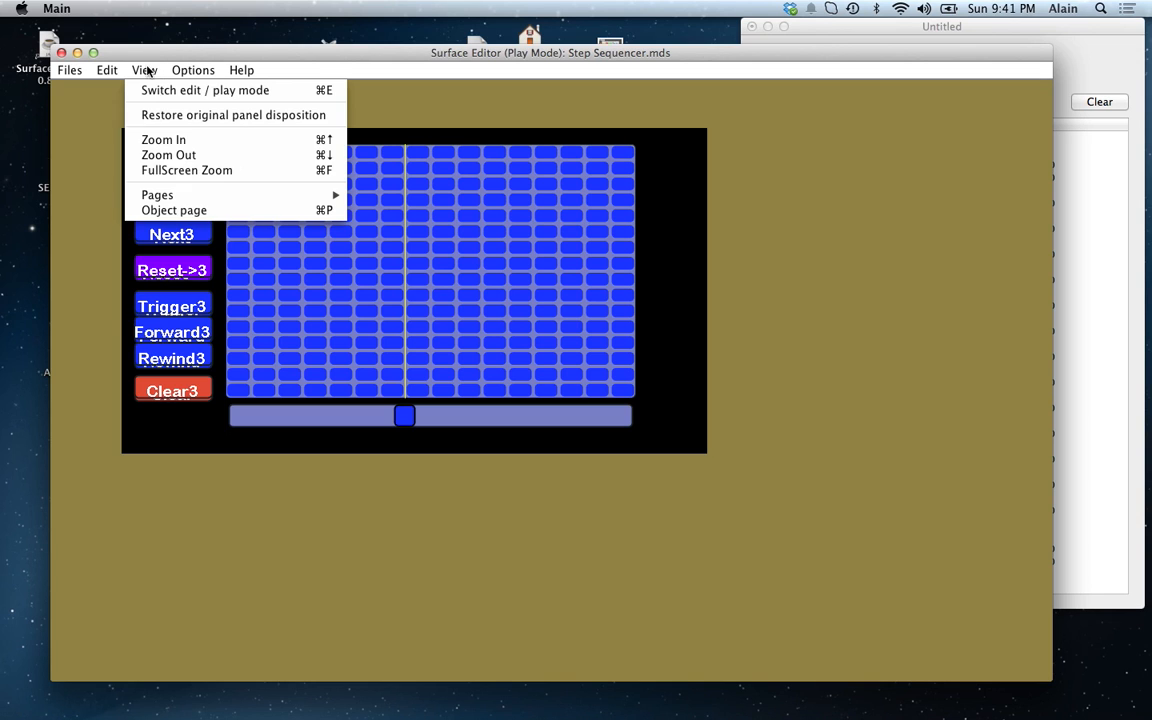
pyautogui.click(118, 90)
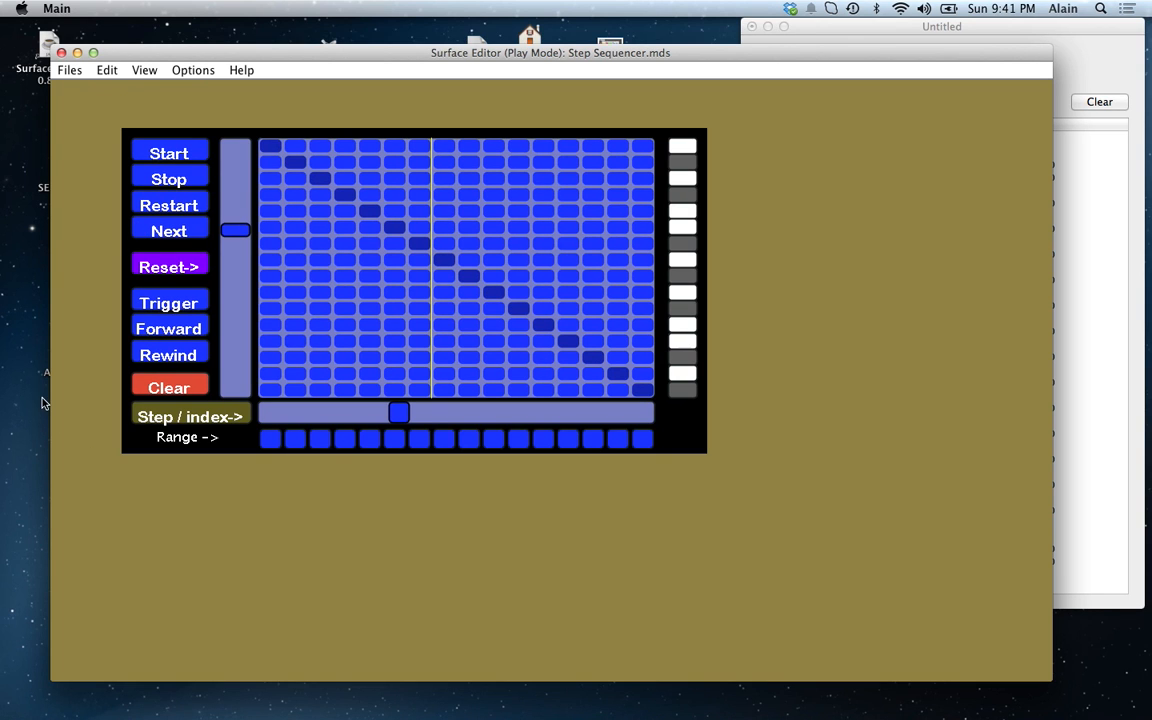
pyautogui.press('super+e')
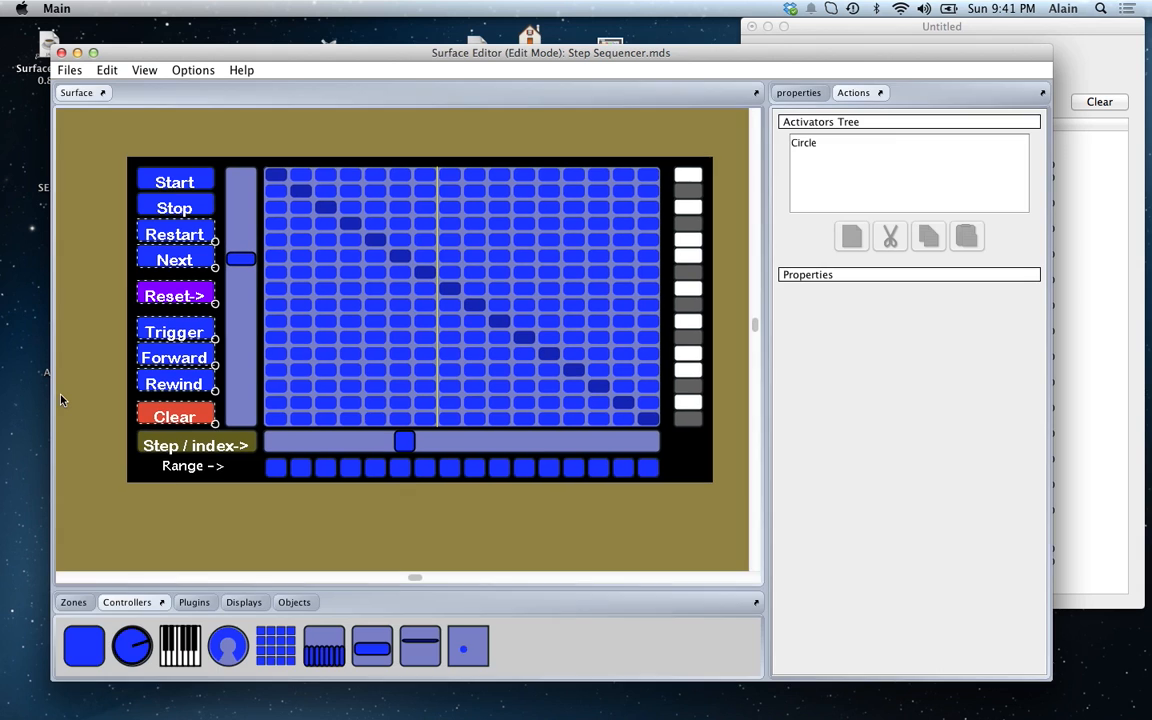
pyautogui.click(145, 448)
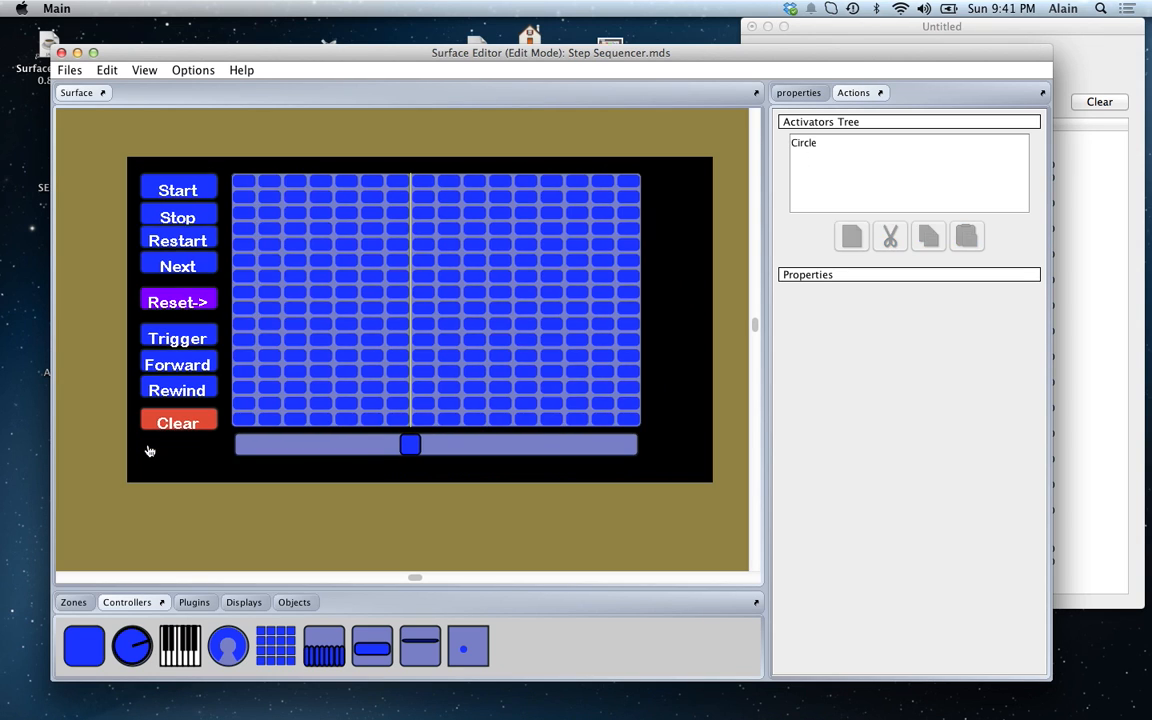
pyautogui.click(147, 450)
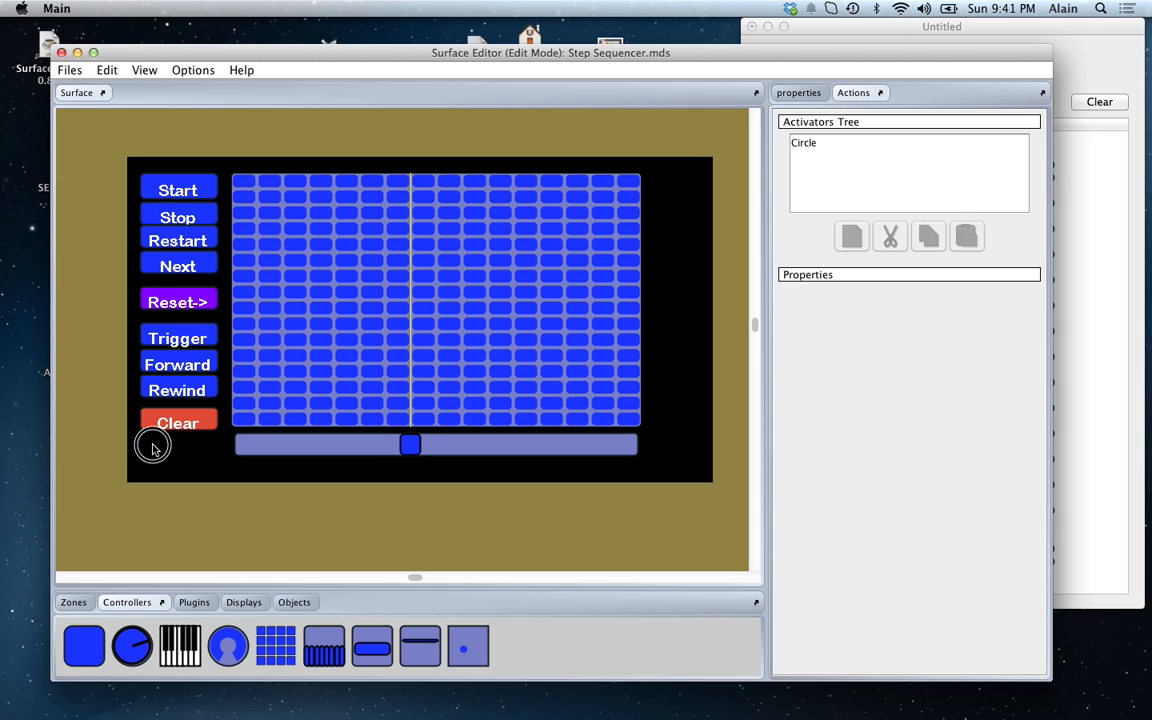
pyautogui.press('super+v')
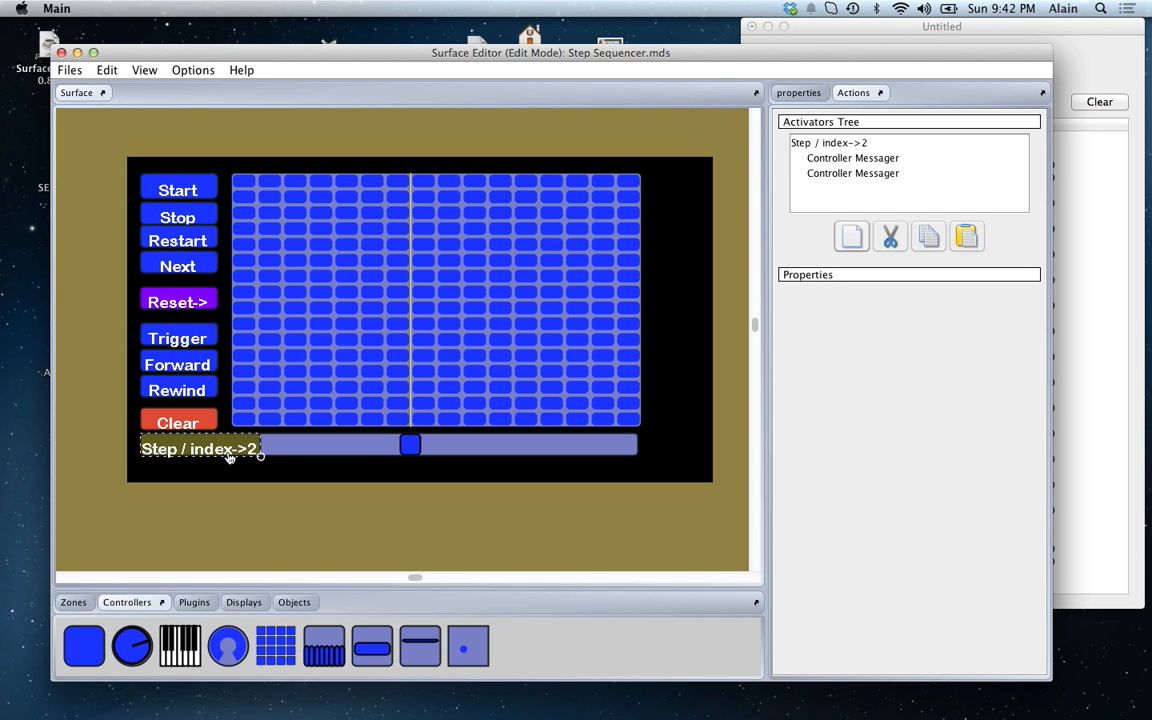
# Step: Shift the step grid and the slider below it rightward so both clear the pasted Step / index button
pyautogui.moveTo(295, 352); pyautogui.dragTo(319, 347)
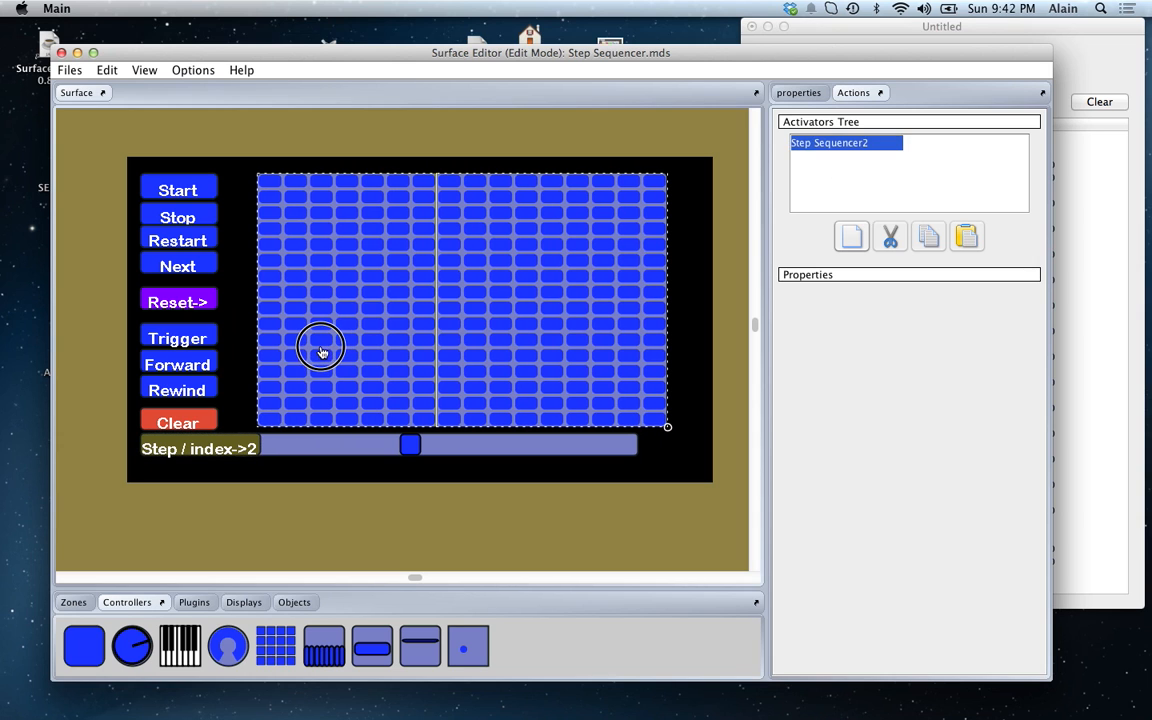
pyautogui.click(313, 447)
pyautogui.moveTo(313, 447); pyautogui.dragTo(342, 447)
pyautogui.moveTo(303, 379); pyautogui.dragTo(309, 378)
pyautogui.click(299, 469)
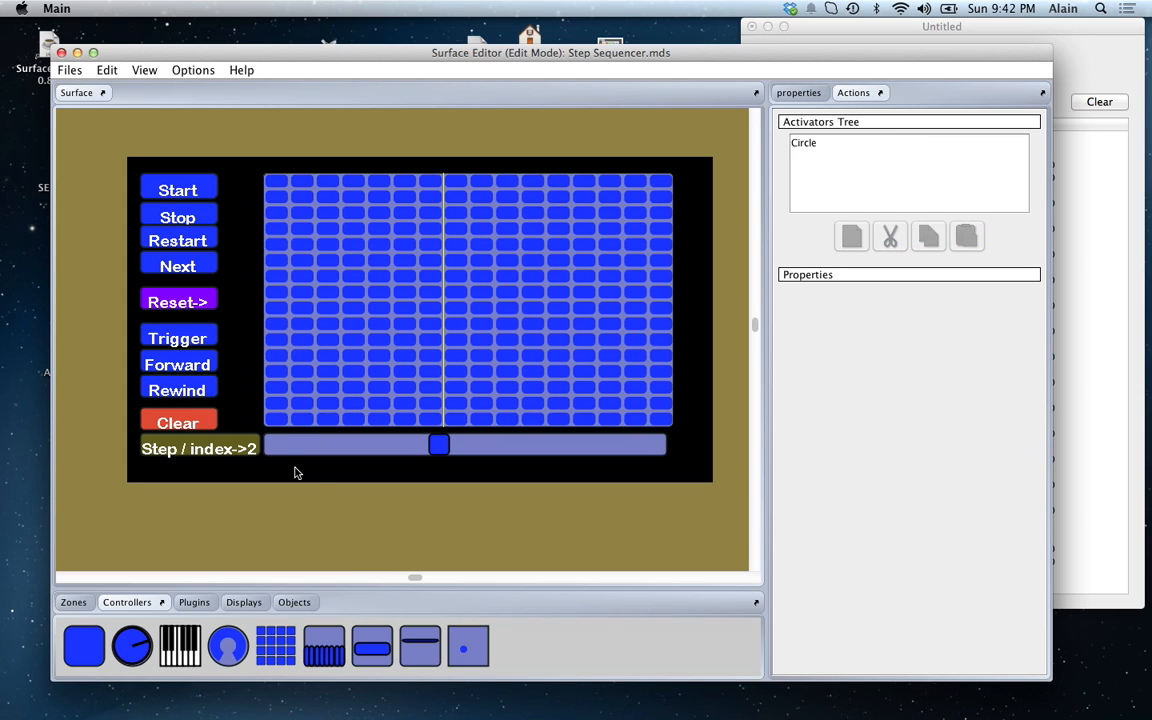
# Step: Rename the pasted button to "Step / index->" by removing the trailing number
pyautogui.click(249, 450)
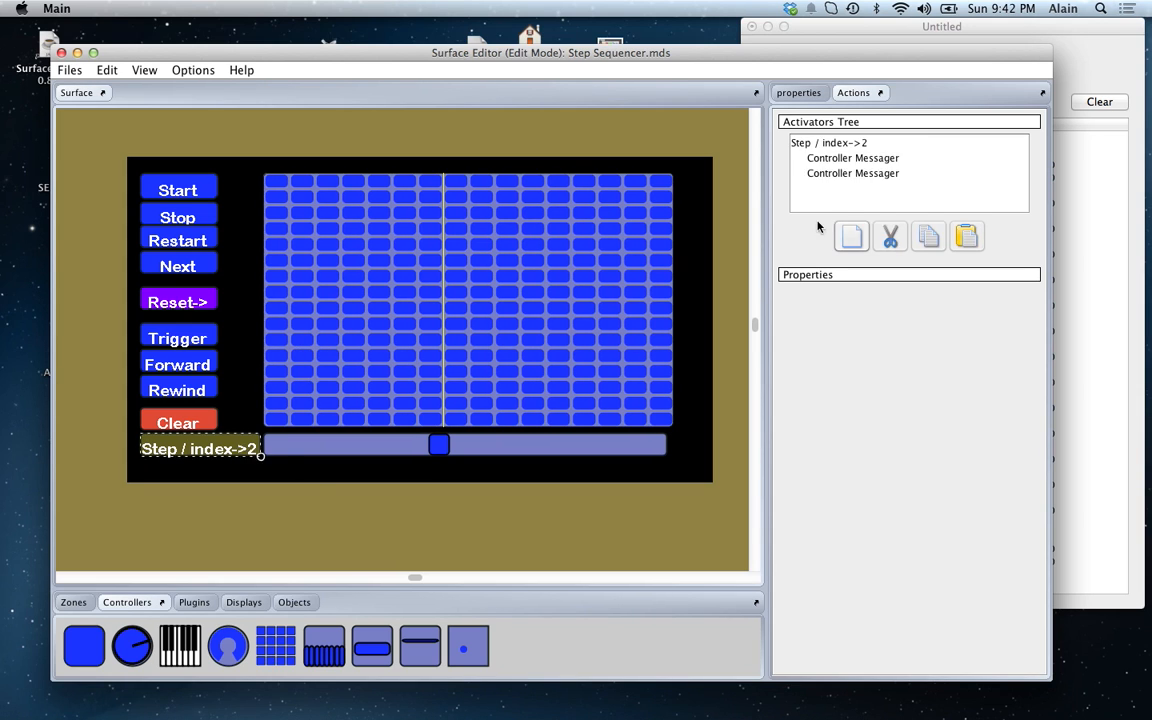
pyautogui.click(802, 92)
pyautogui.press('BackSpace')
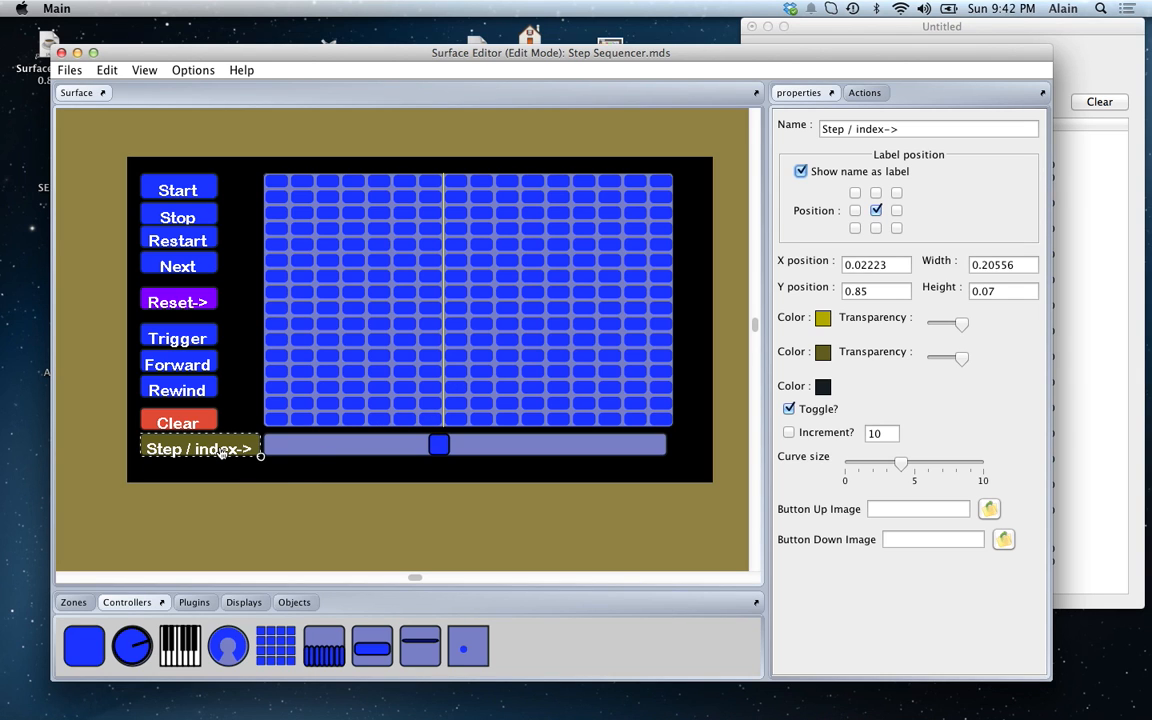
# Step: Compare the trigger, target controller, message name and argument of the Step / index-> button's two Controller Messager actions
pyautogui.click(860, 93)
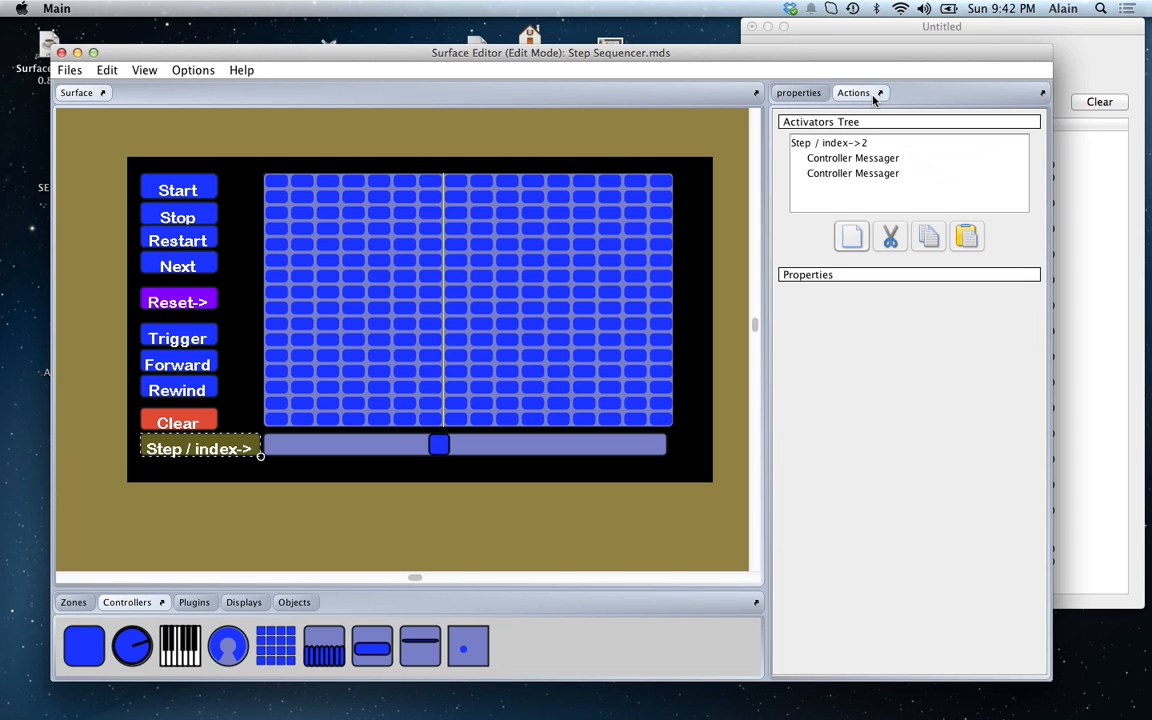
pyautogui.click(832, 160)
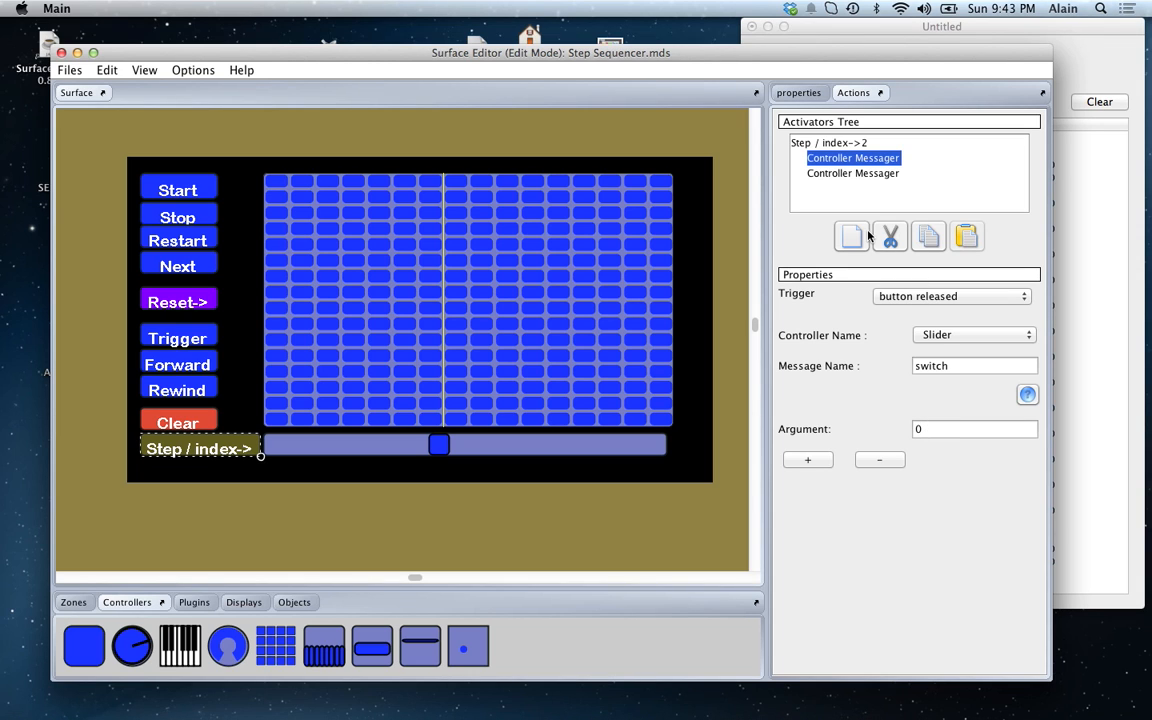
pyautogui.click(841, 174)
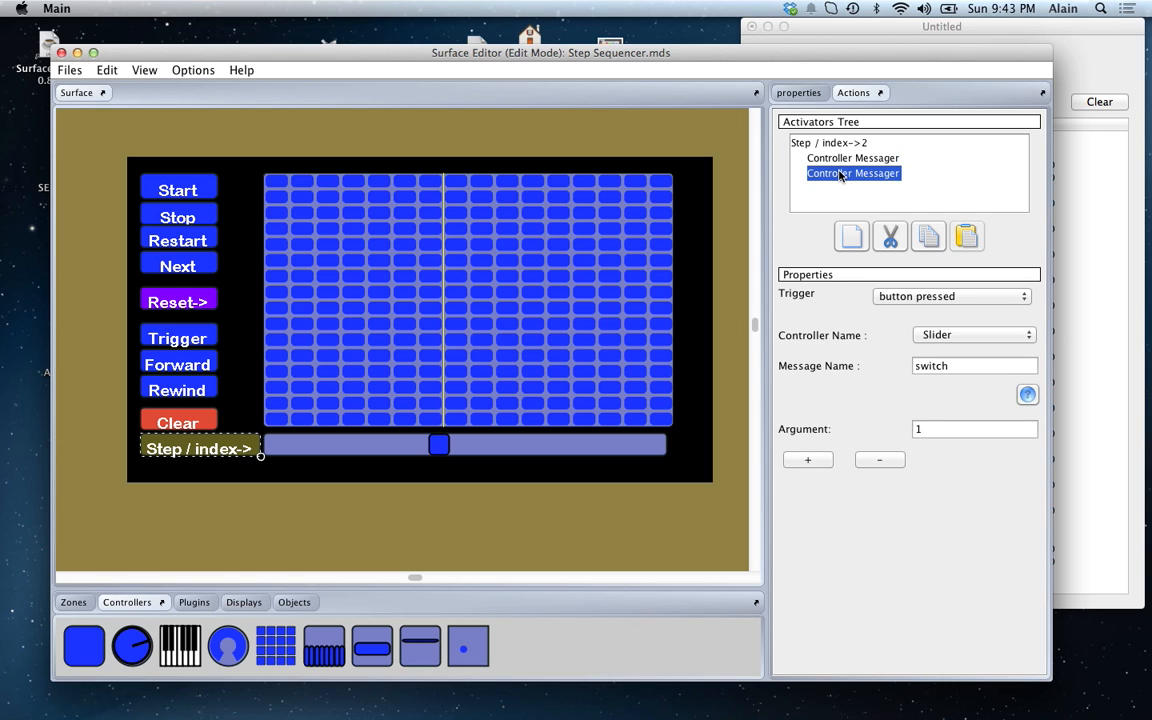
pyautogui.click(845, 158)
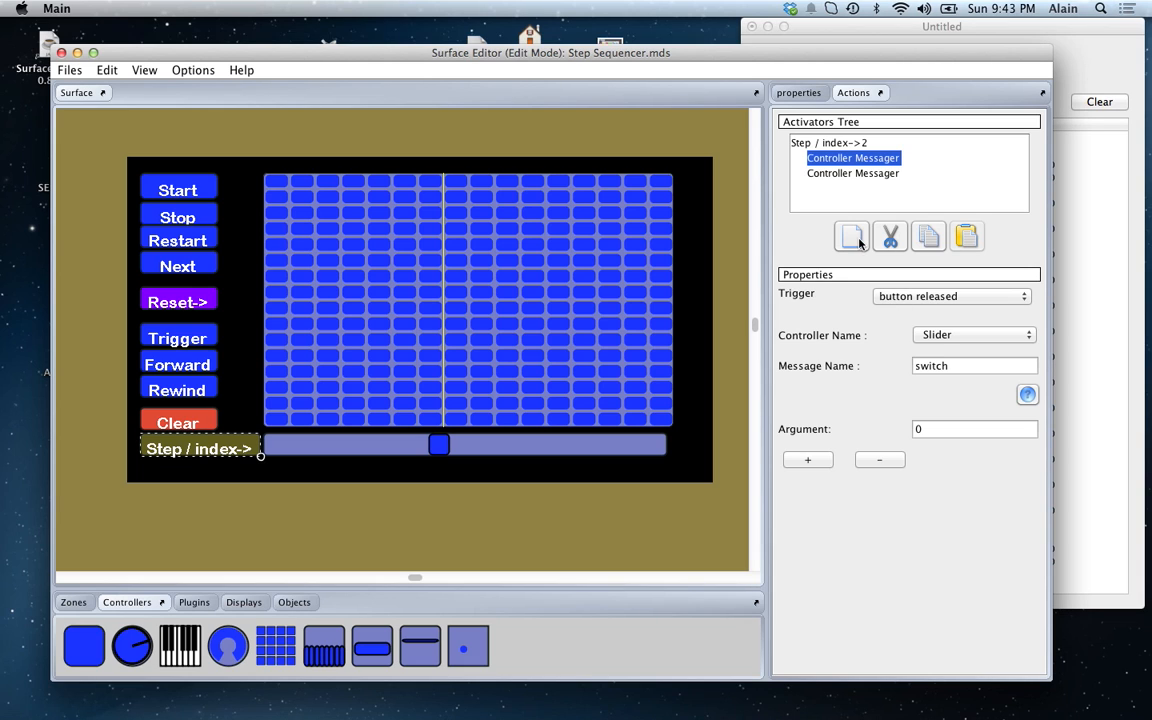
pyautogui.click(845, 174)
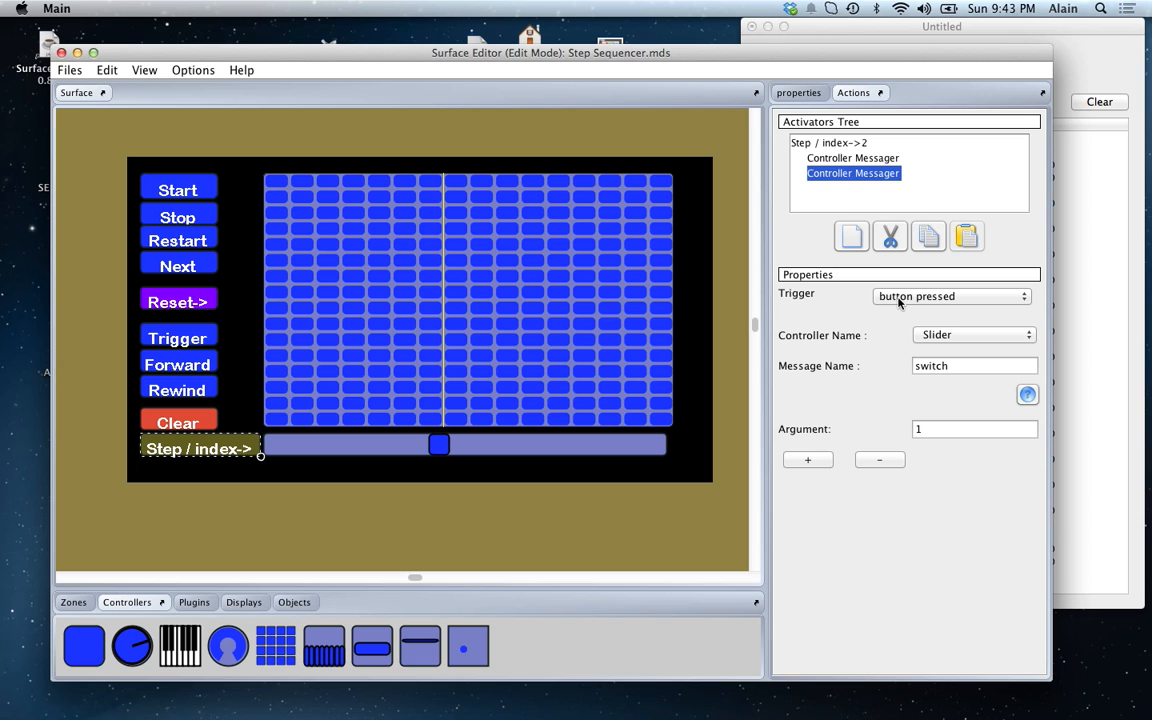
# Step: Rename the horizontal slider below the step grid to "Slider"
pyautogui.click(568, 450)
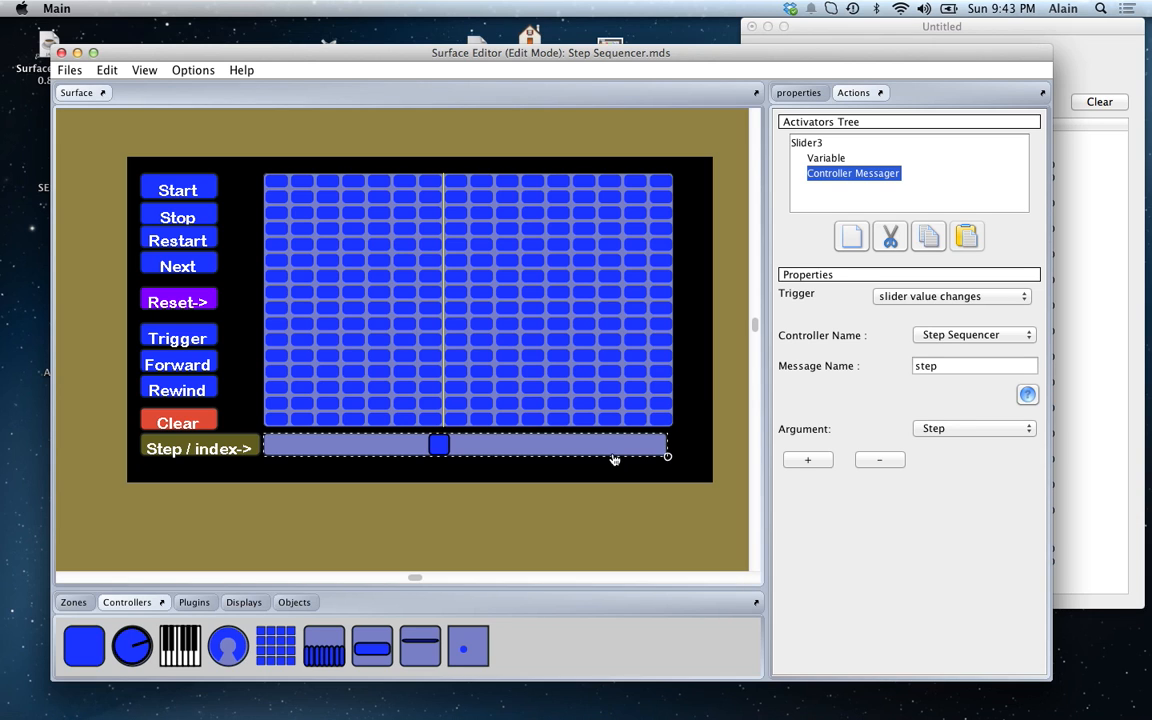
pyautogui.click(797, 93)
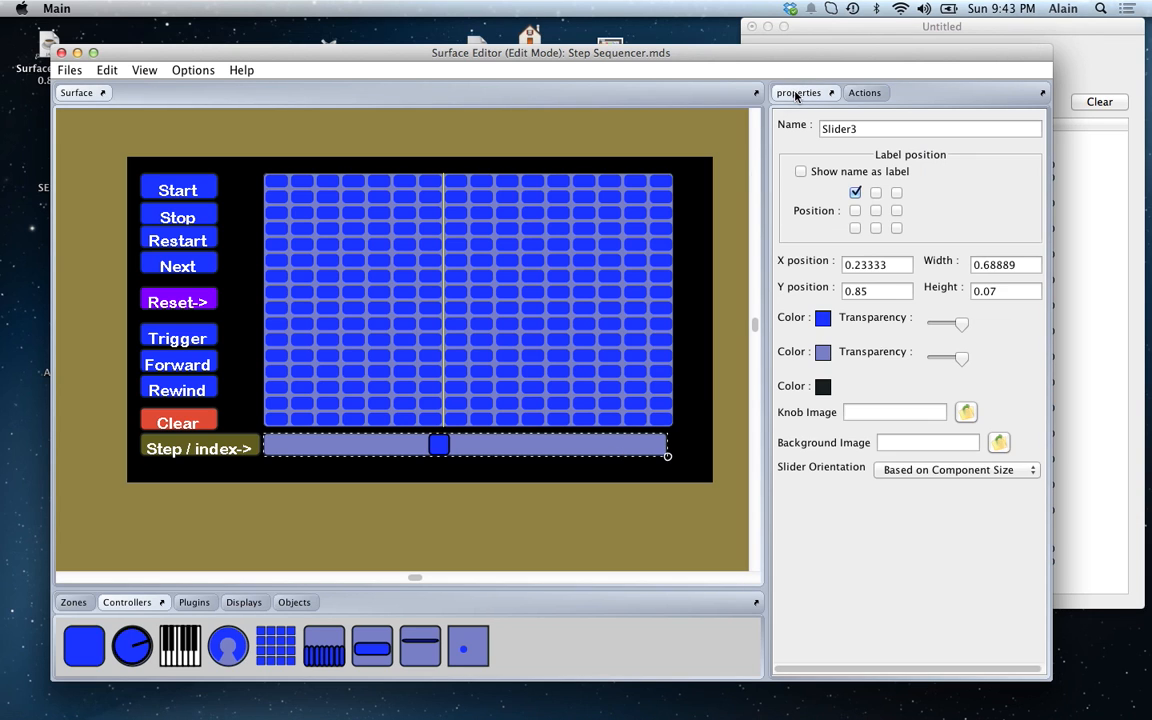
pyautogui.click(869, 130)
pyautogui.press('BackSpace')
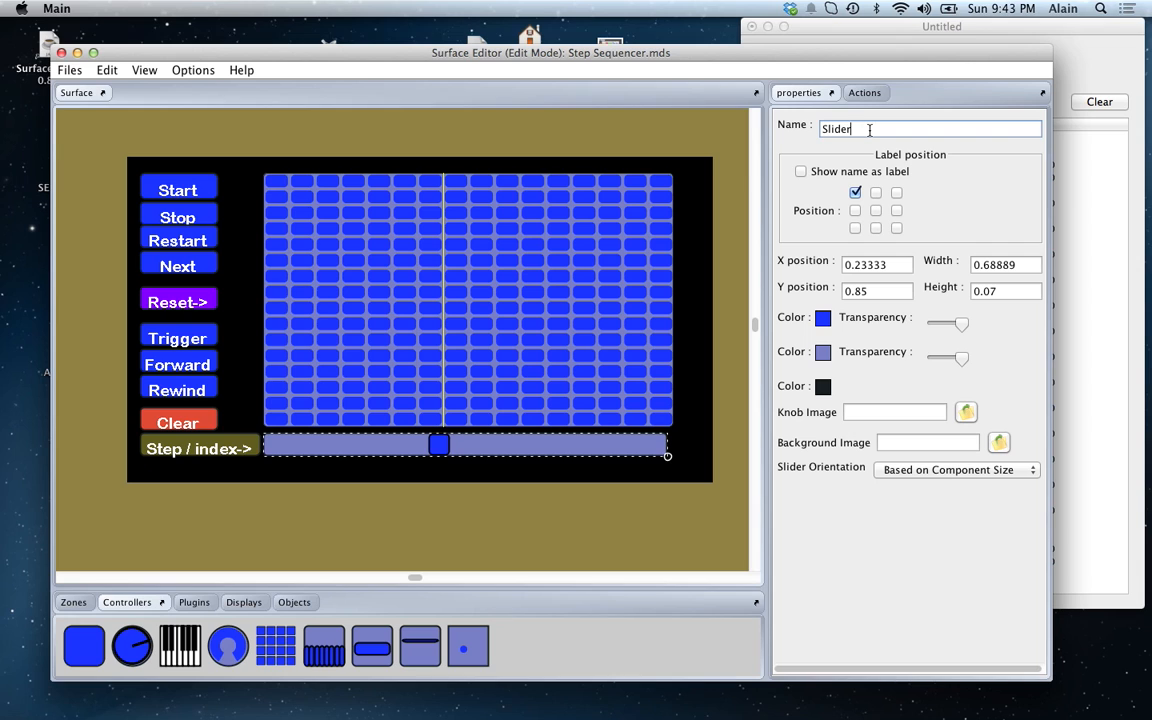
pyautogui.press('Tab')
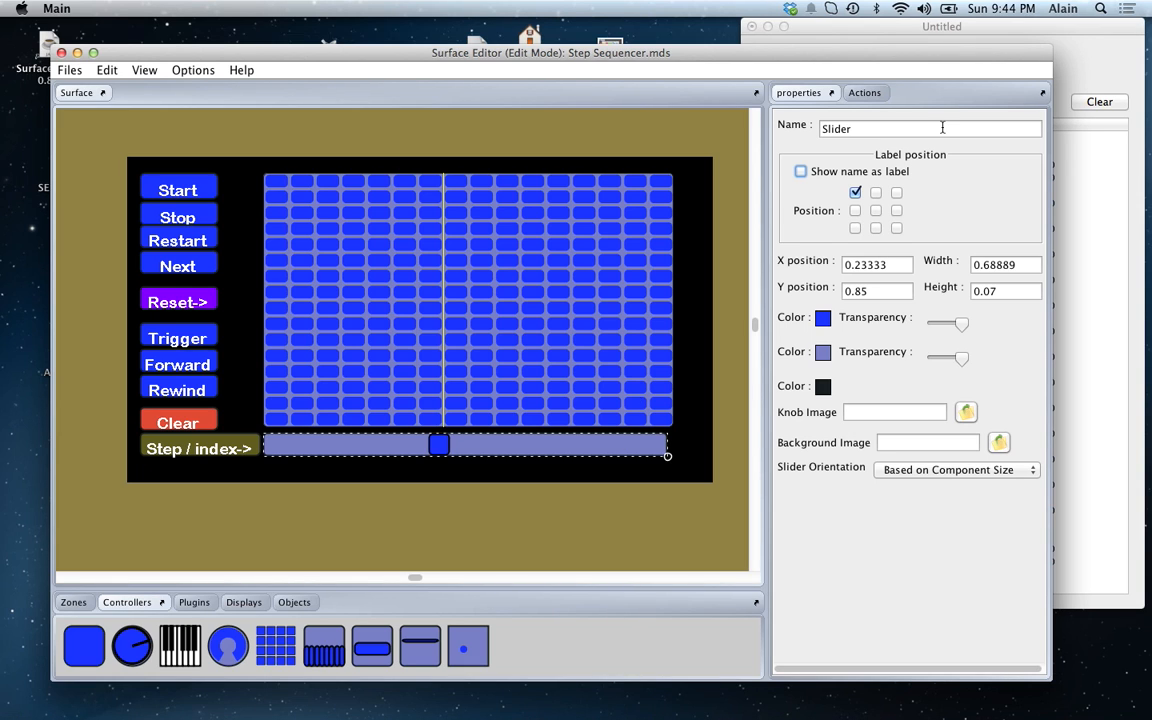
# Step: Add two switch activators to the horizontal slider below the step grid
pyautogui.click(866, 94)
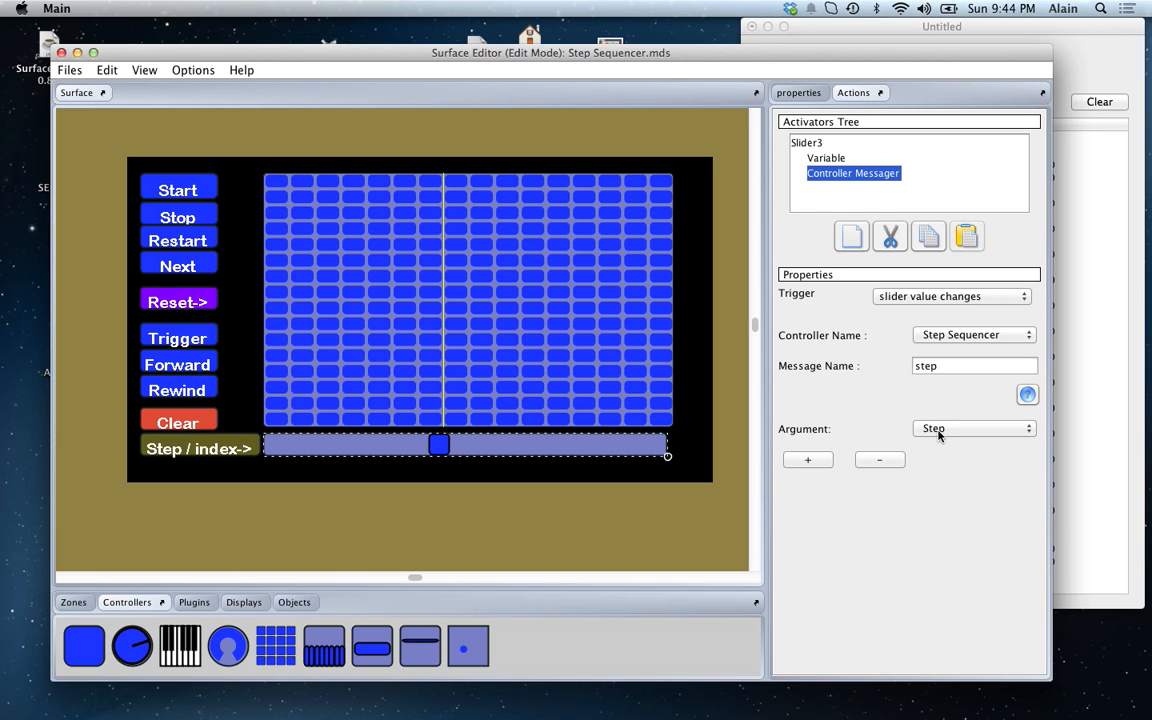
pyautogui.click(808, 143)
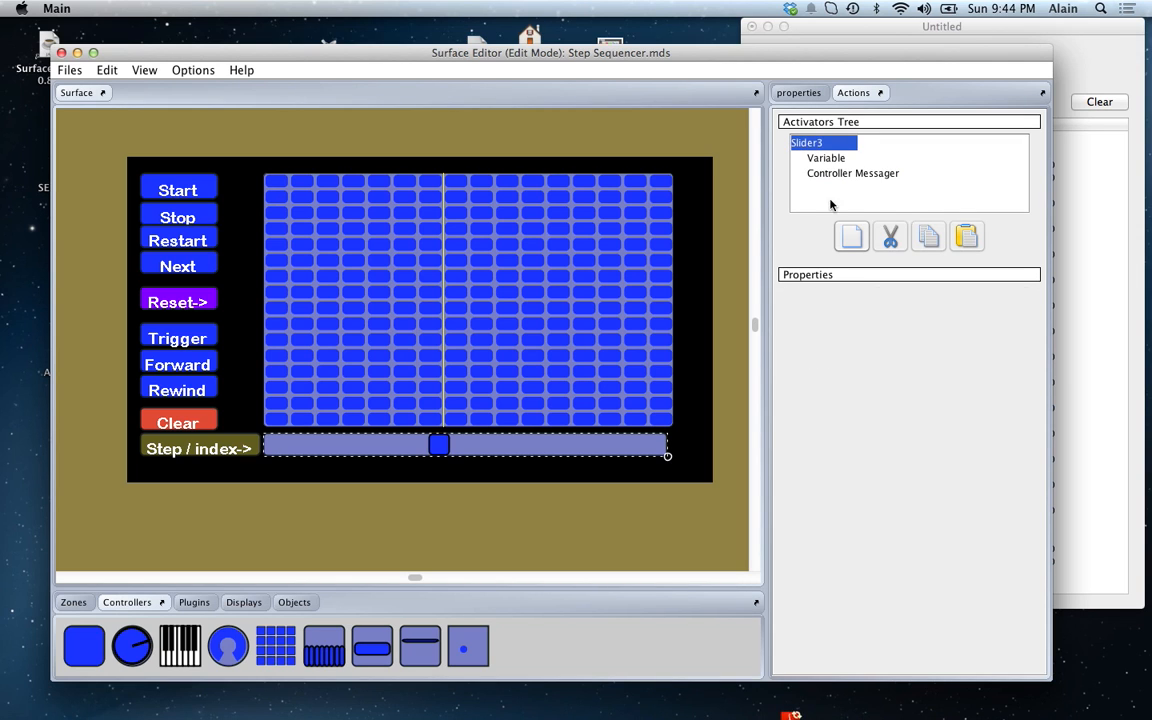
pyautogui.click(853, 238)
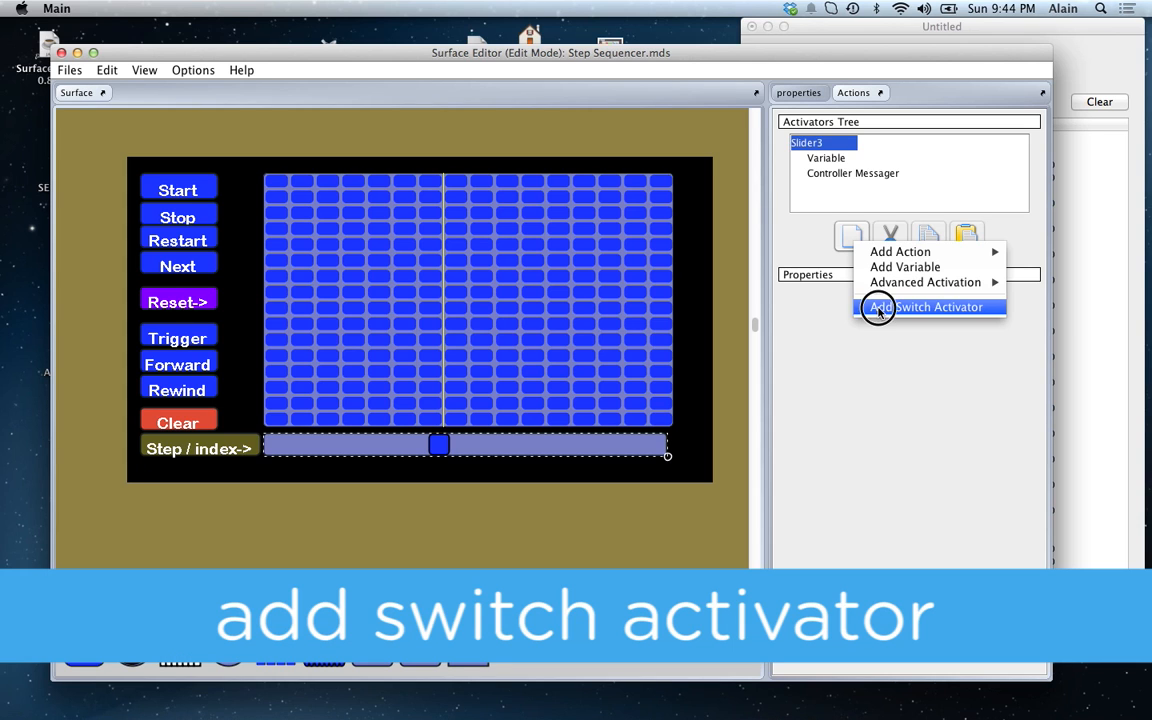
pyautogui.click(879, 311)
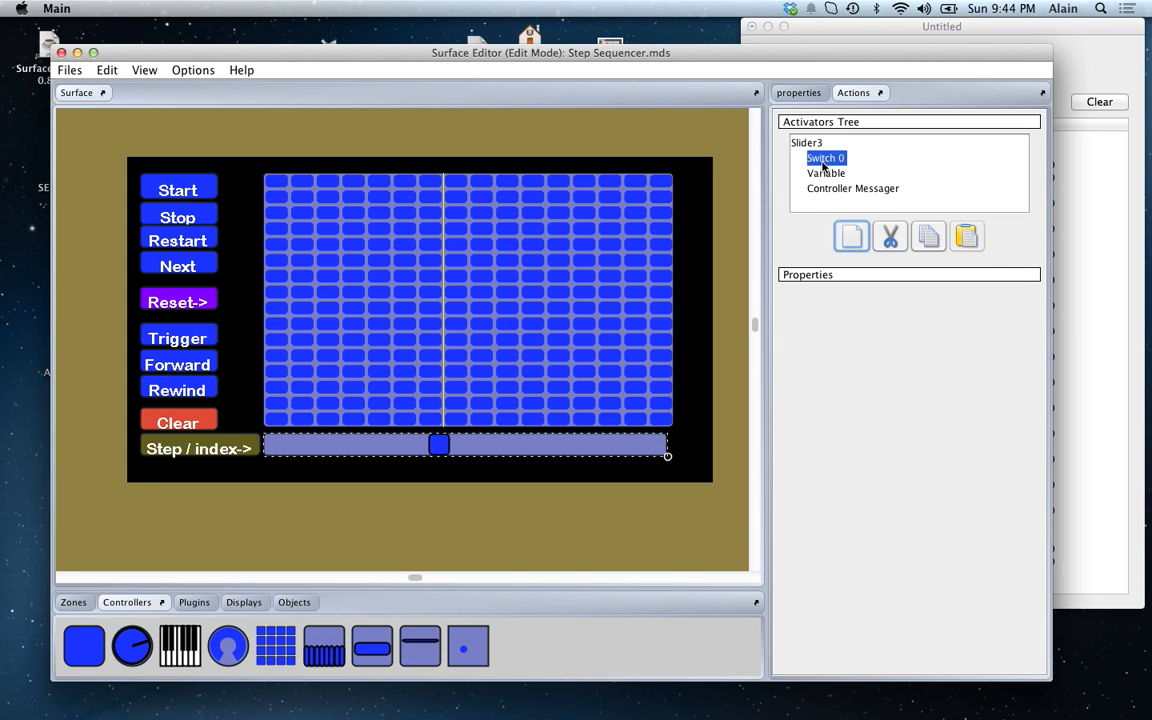
pyautogui.click(803, 143)
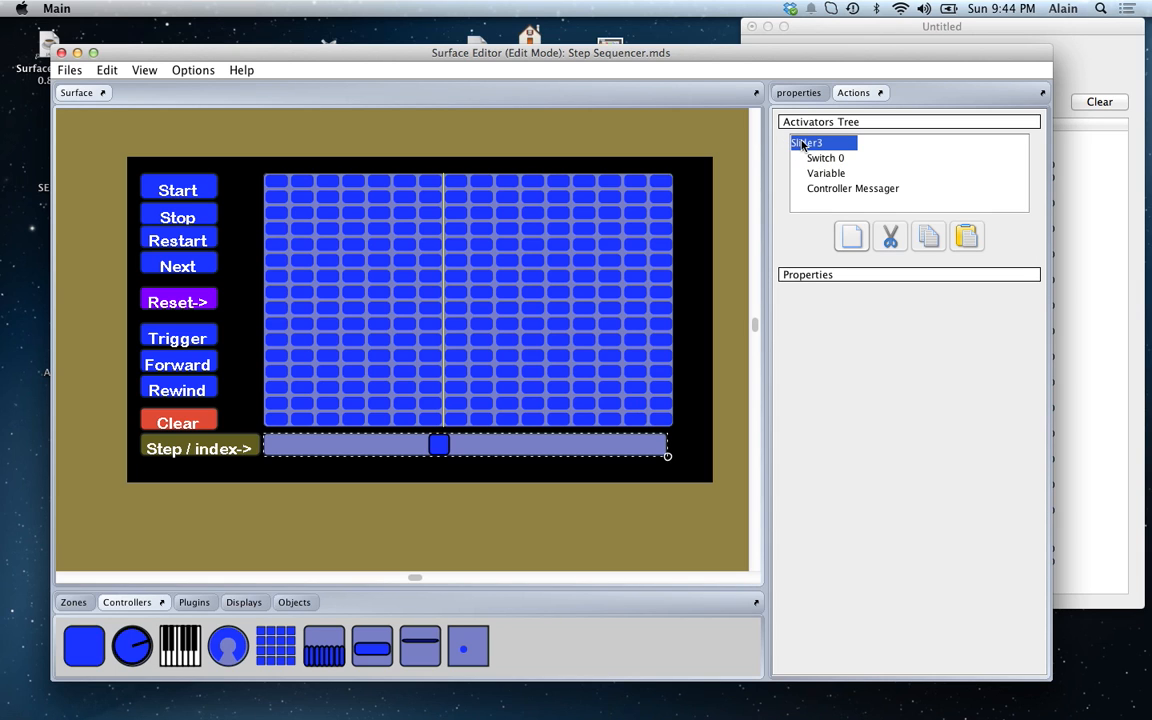
pyautogui.click(852, 238)
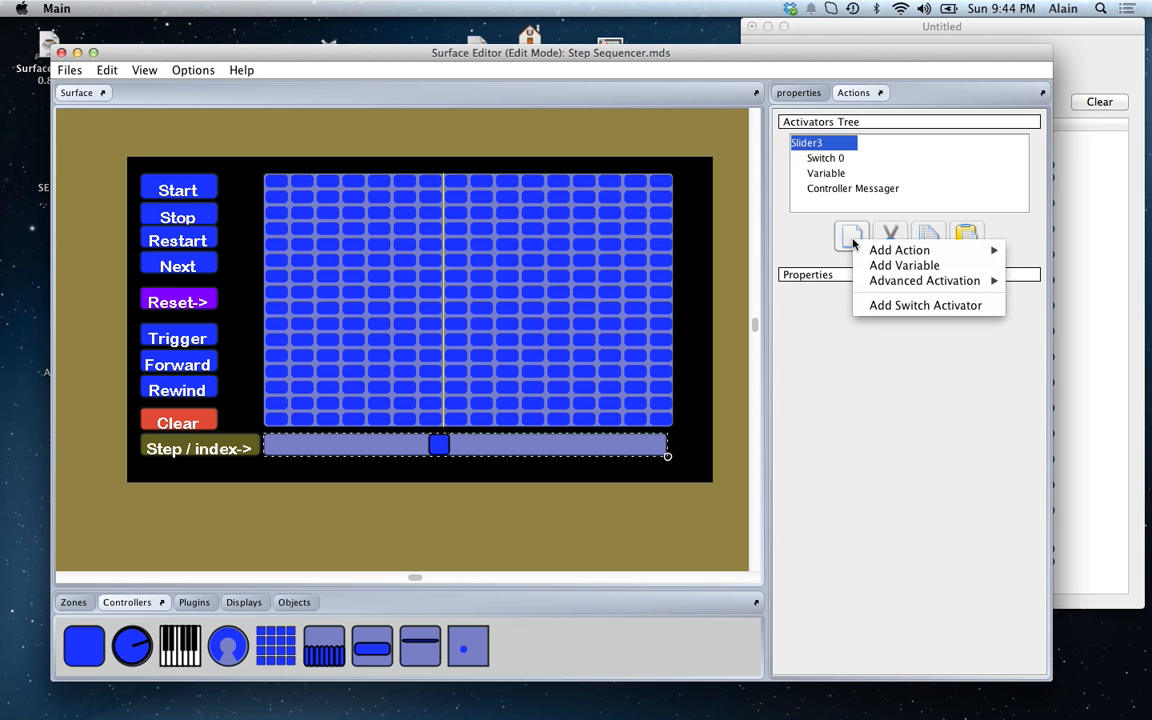
pyautogui.click(893, 305)
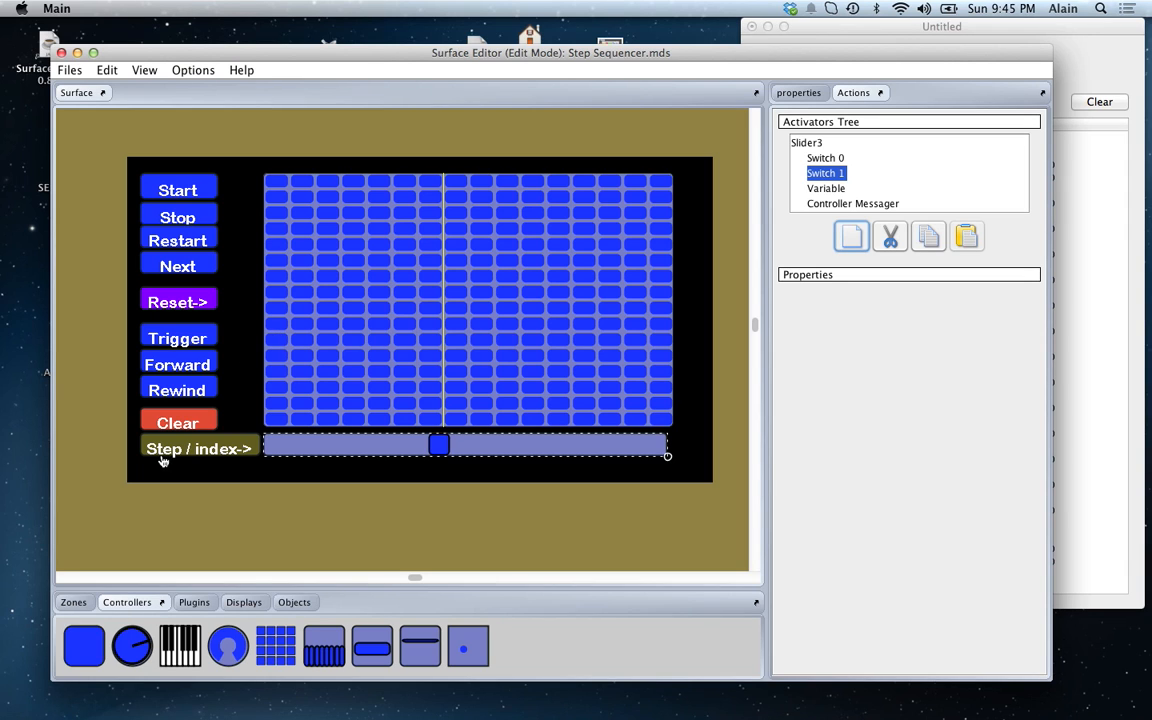
# Step: Check the Step / index-> button's switch messages and move the slider's step Controller Messager under its Switch 0 activator
pyautogui.click(200, 452)
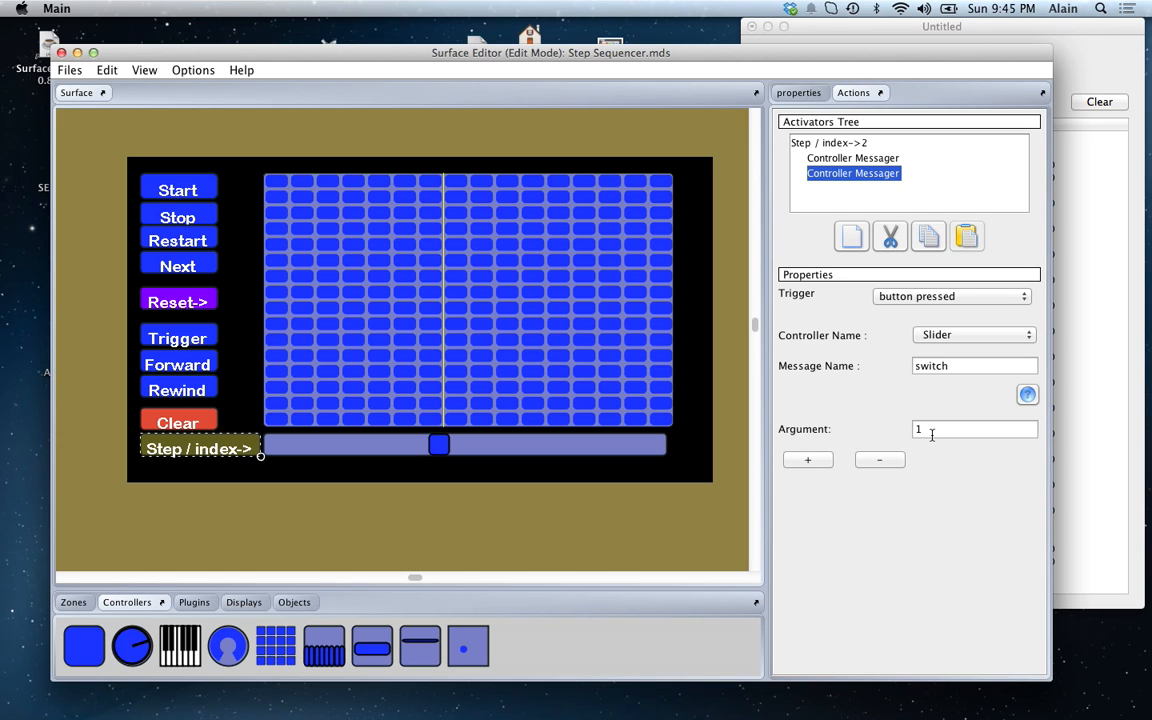
pyautogui.click(850, 158)
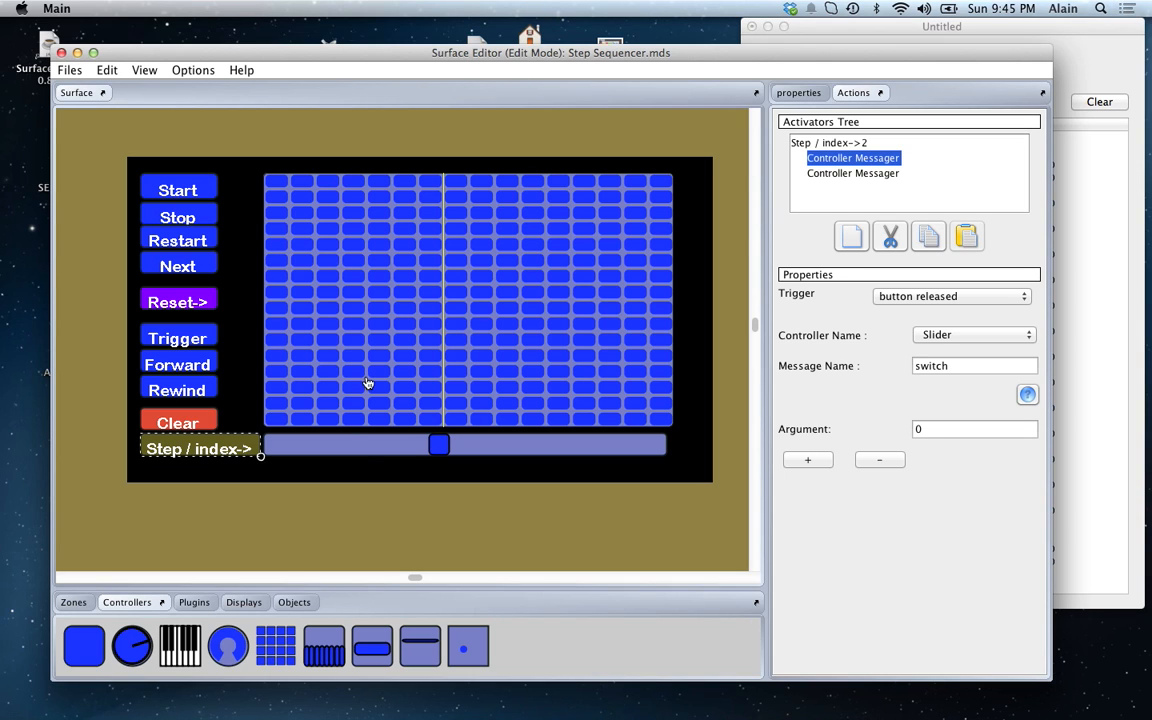
pyautogui.click(362, 450)
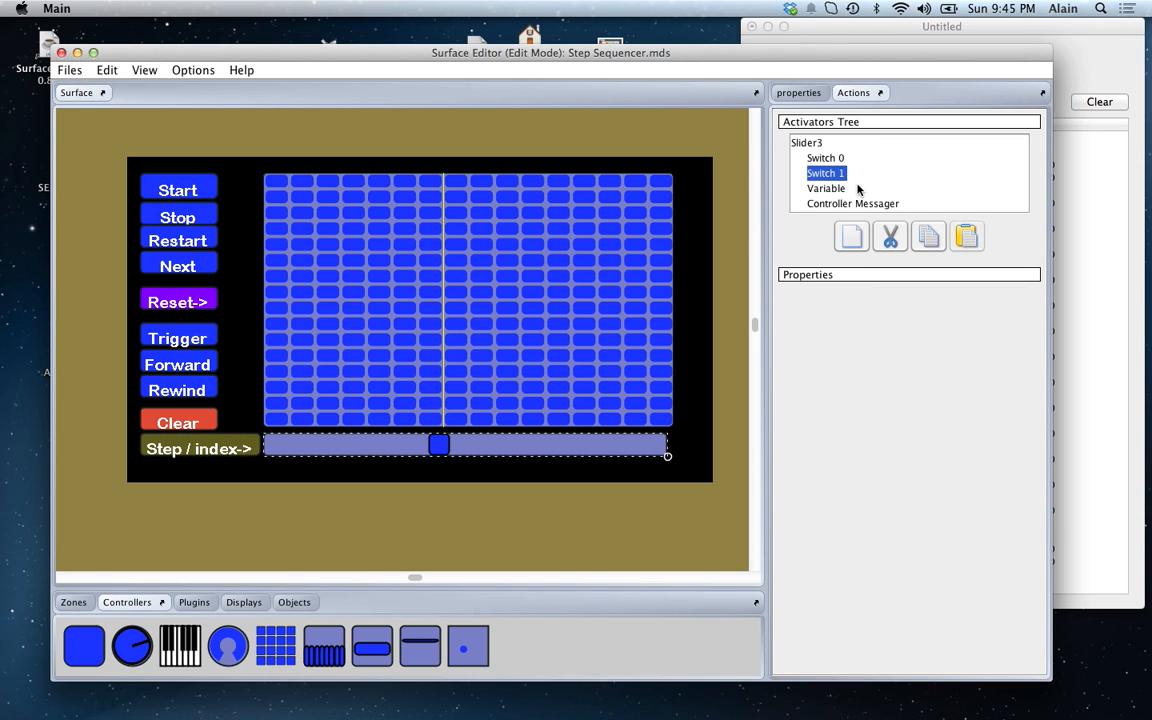
pyautogui.click(831, 204)
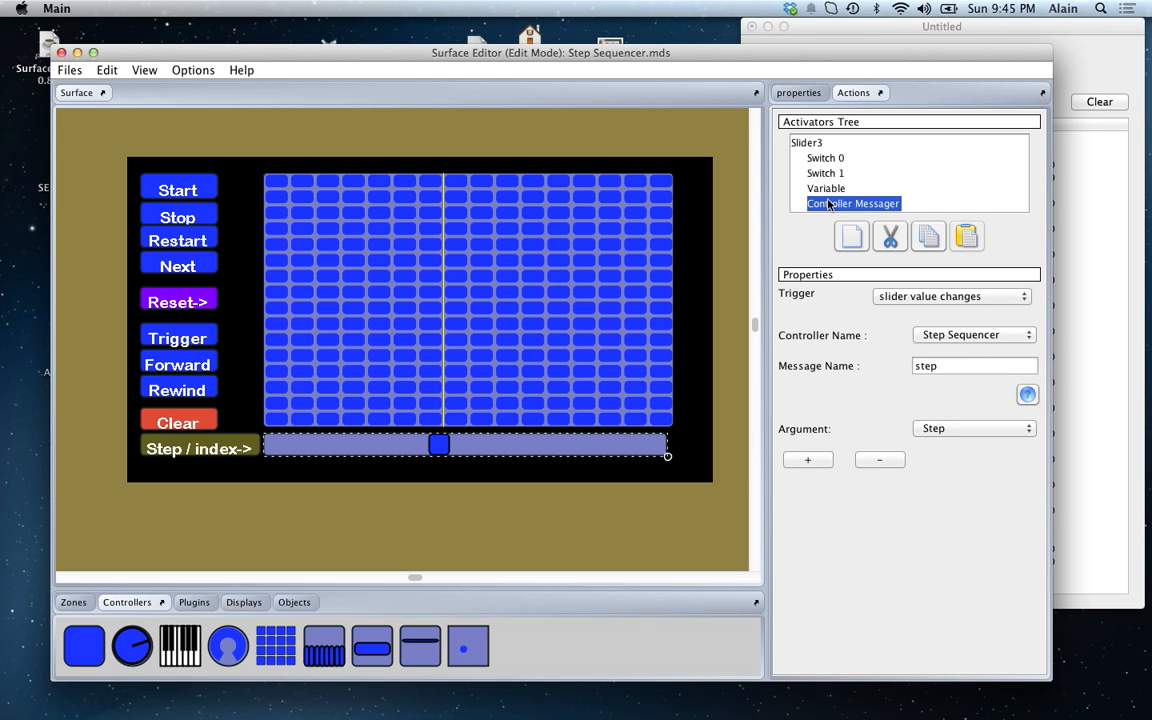
pyautogui.click(891, 238)
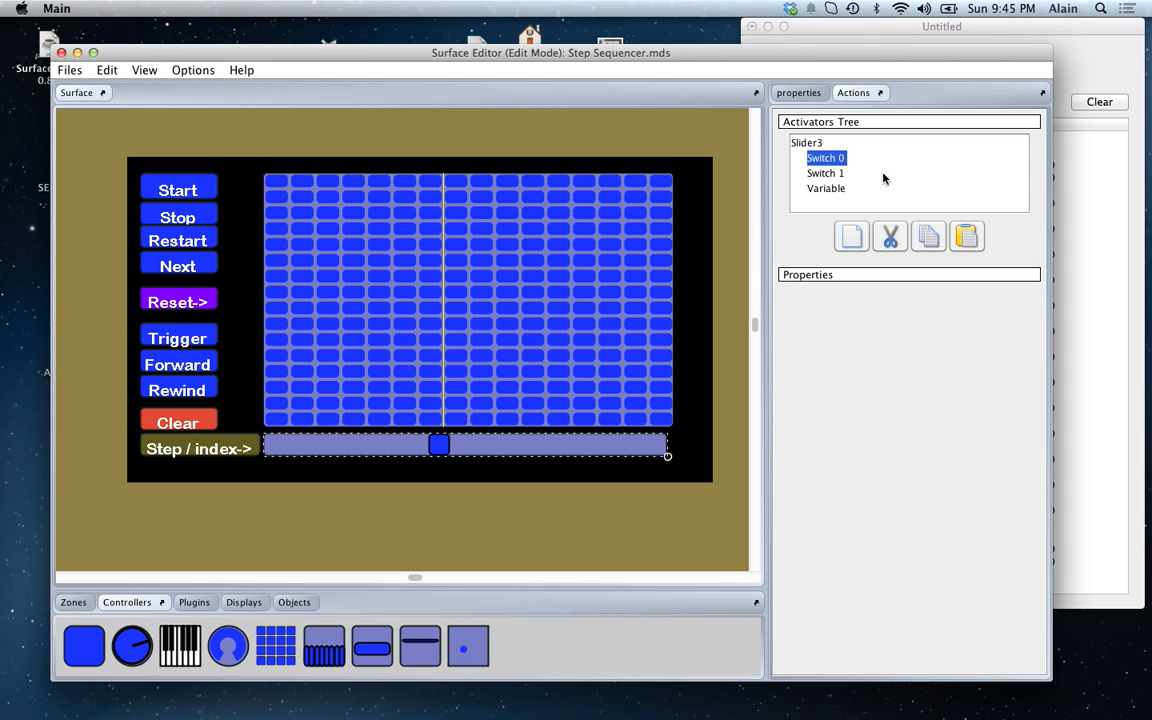
pyautogui.click(965, 238)
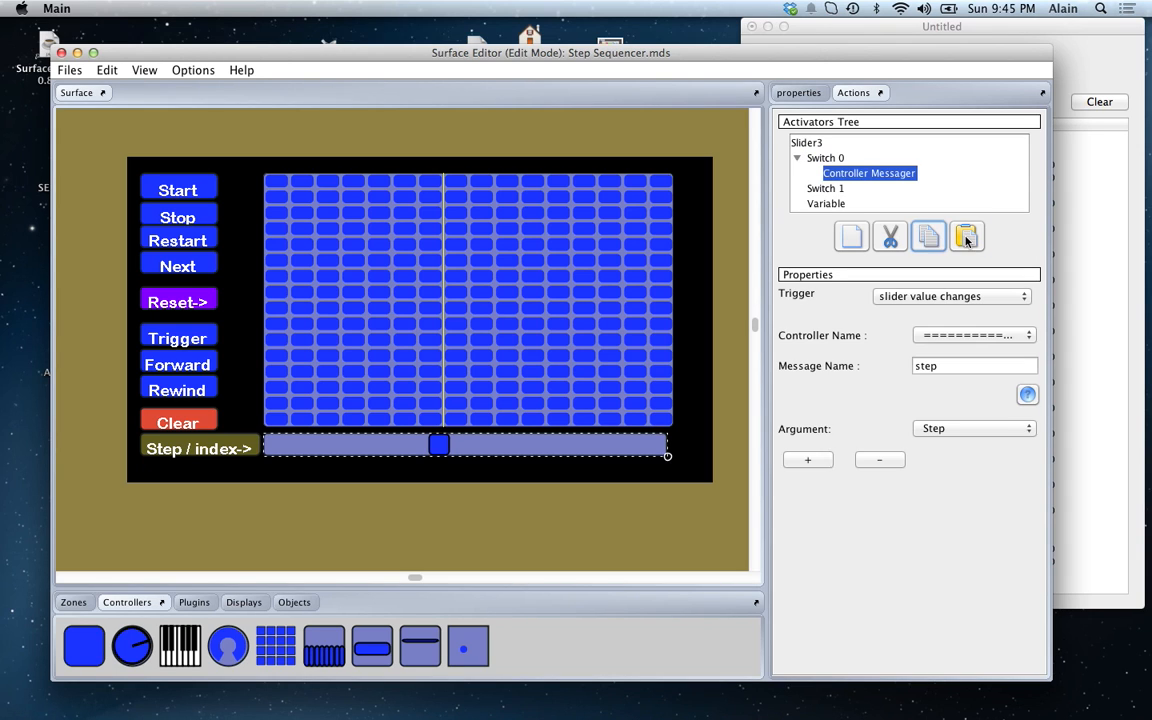
# Step: Add a Controller Messager action under the slider's Switch 1 activator and target it at Step Sequencer
pyautogui.click(829, 190)
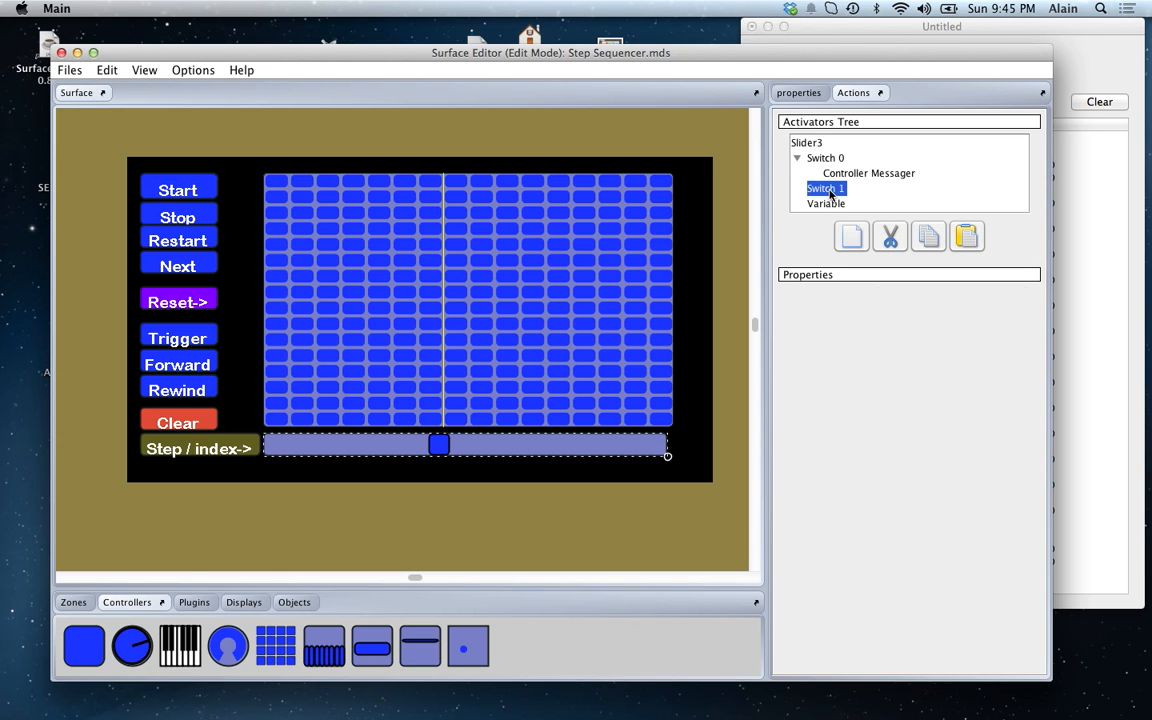
pyautogui.click(851, 238)
pyautogui.moveTo(895, 249)
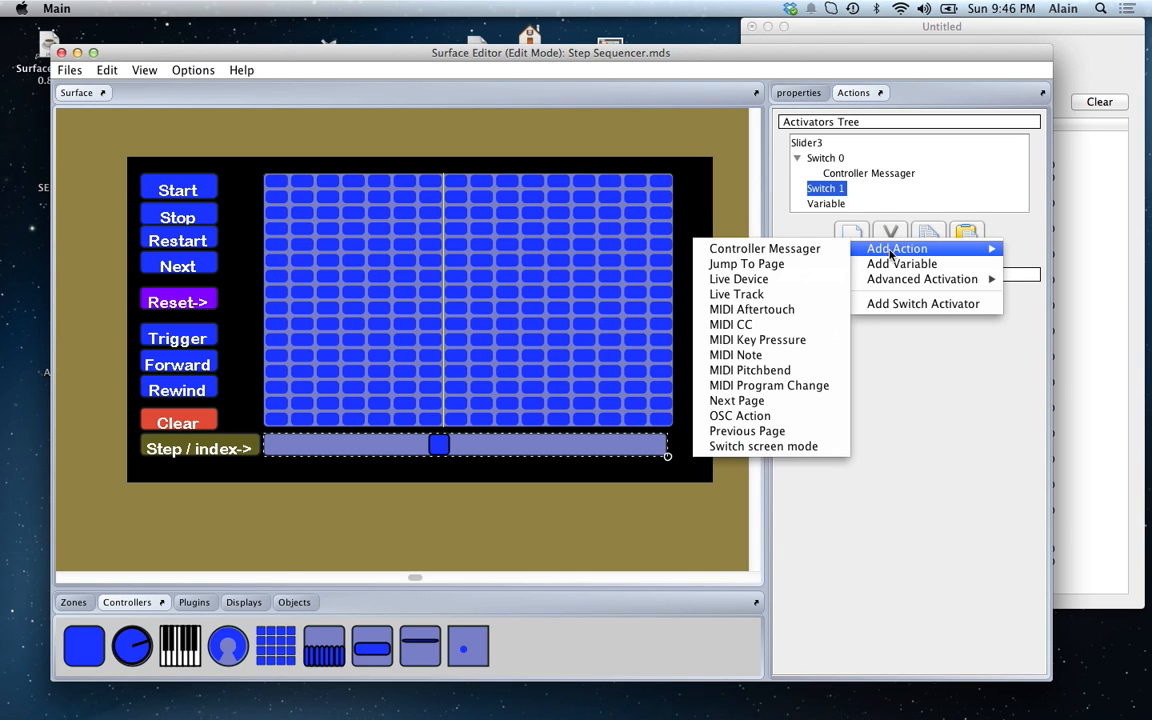
pyautogui.click(811, 250)
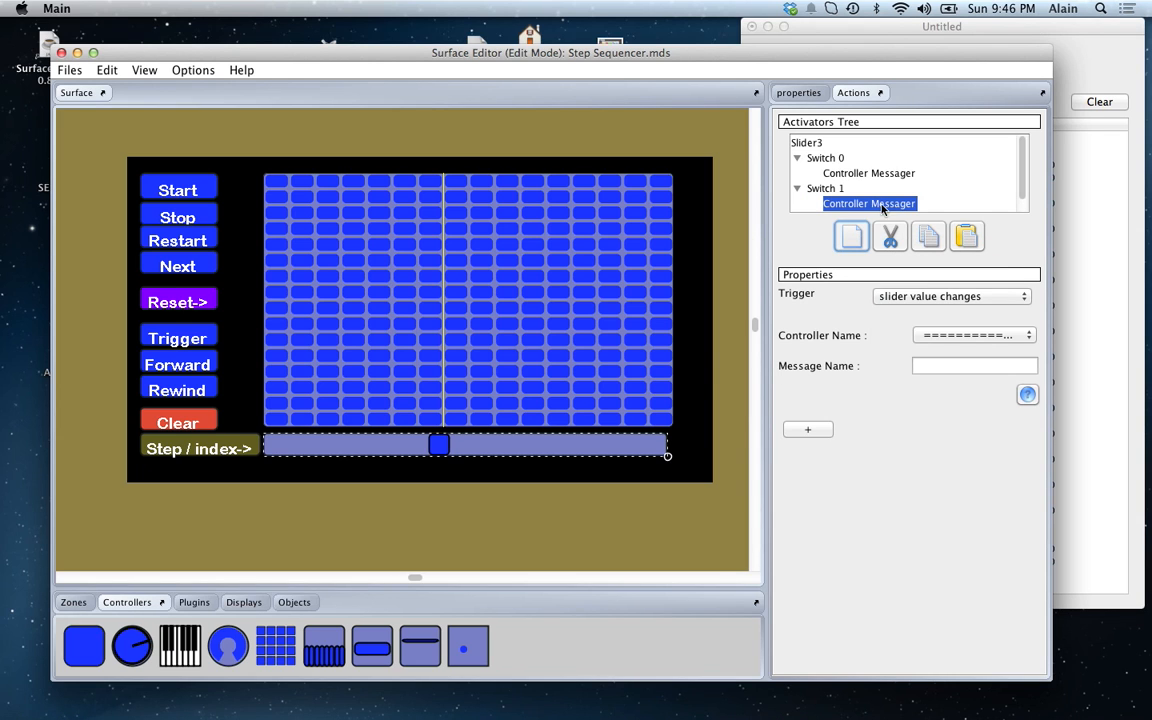
pyautogui.click(952, 337)
pyautogui.click(952, 337)
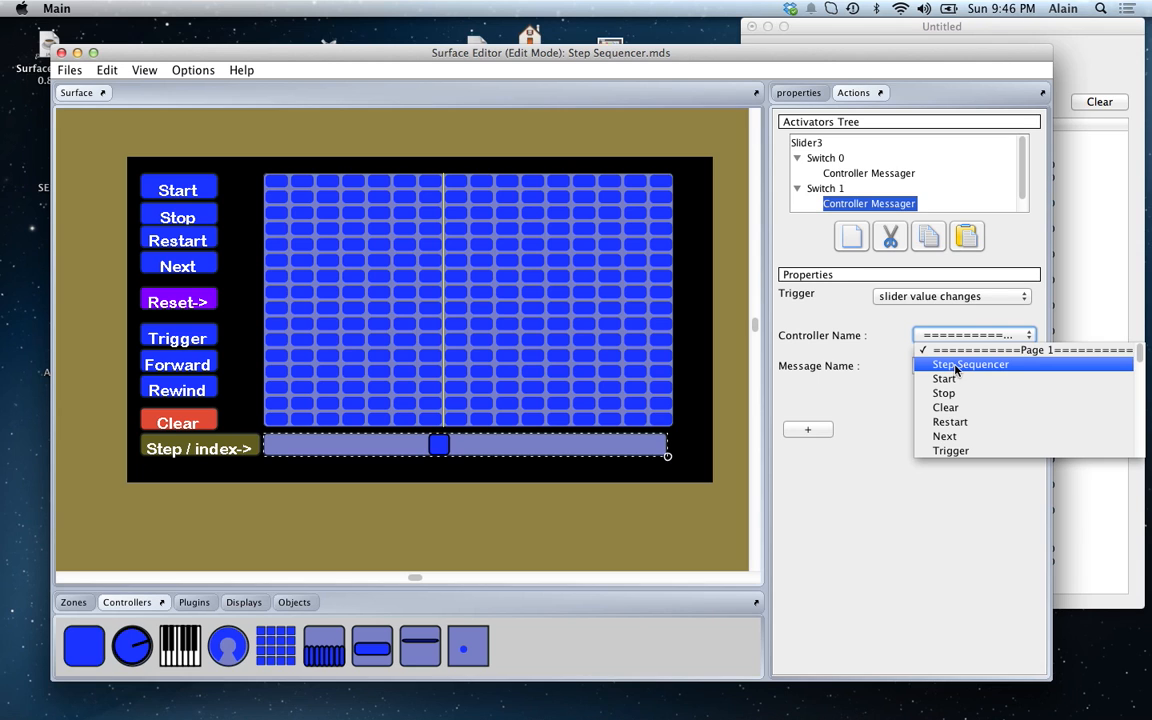
pyautogui.click(956, 366)
# Step: Name the Switch 1 message "index" and give it a variable argument using Slider value
pyautogui.click(920, 366)
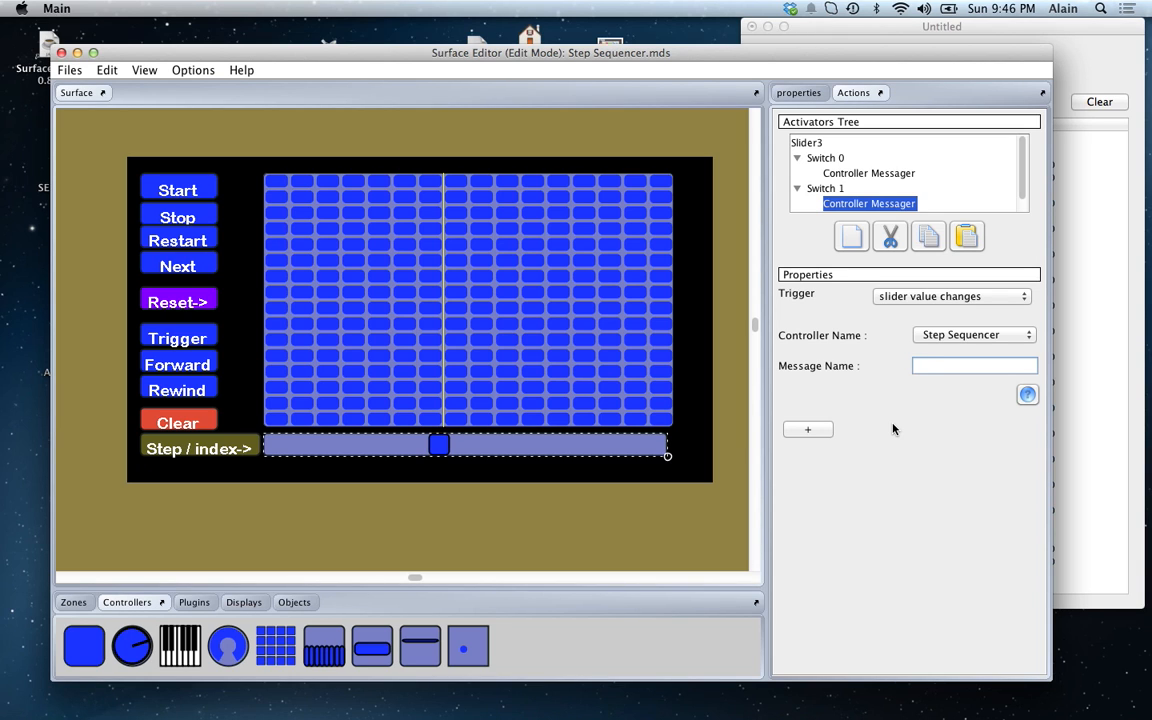
pyautogui.write('index')
pyautogui.press('Tab')
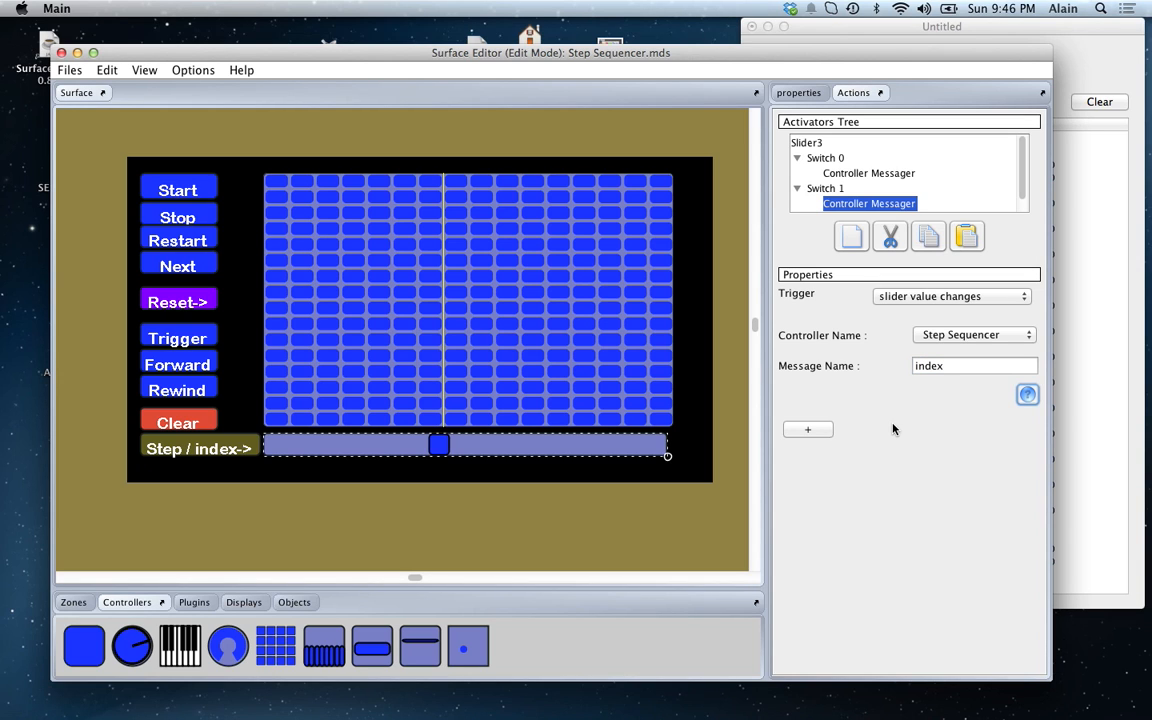
pyautogui.click(810, 432)
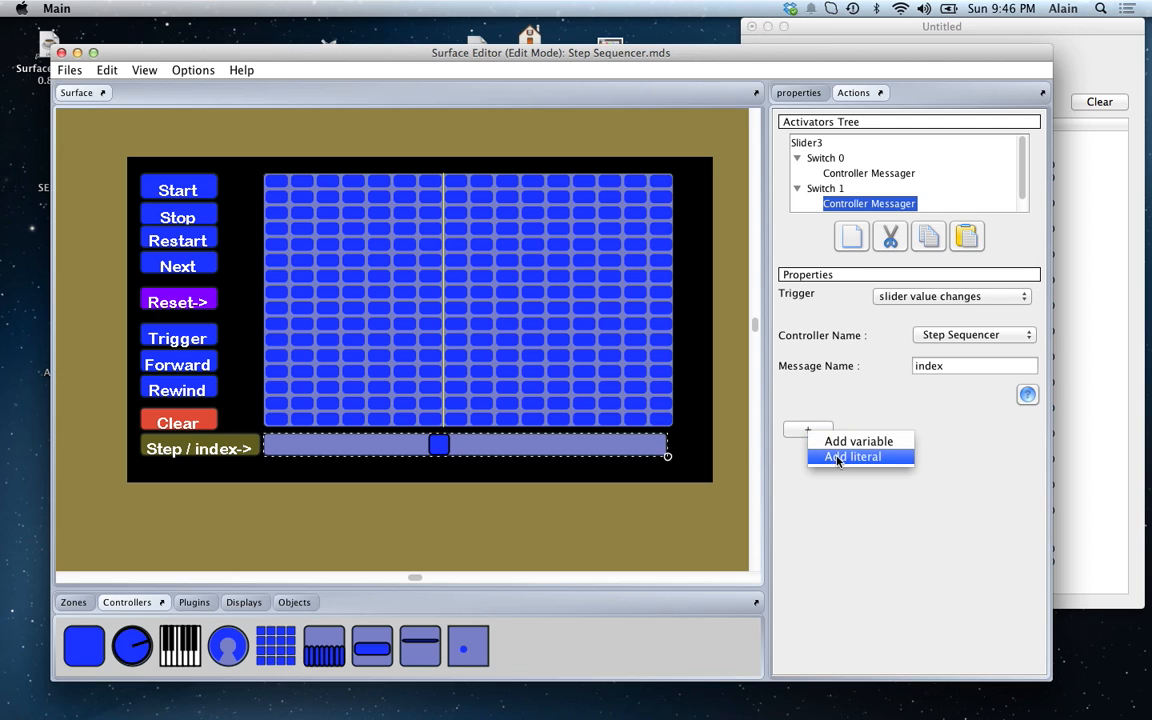
pyautogui.click(843, 443)
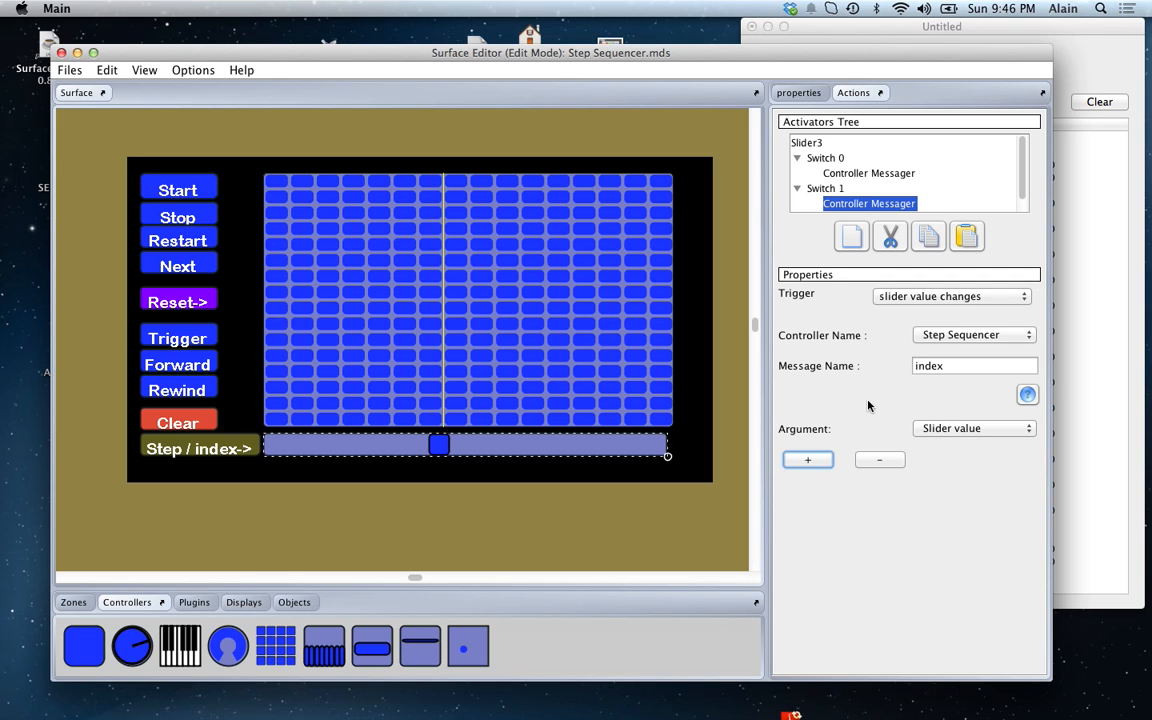
# Step: Test in play mode how the slider moves the step line with the Step / index-> button on and off
pyautogui.press('super+e')
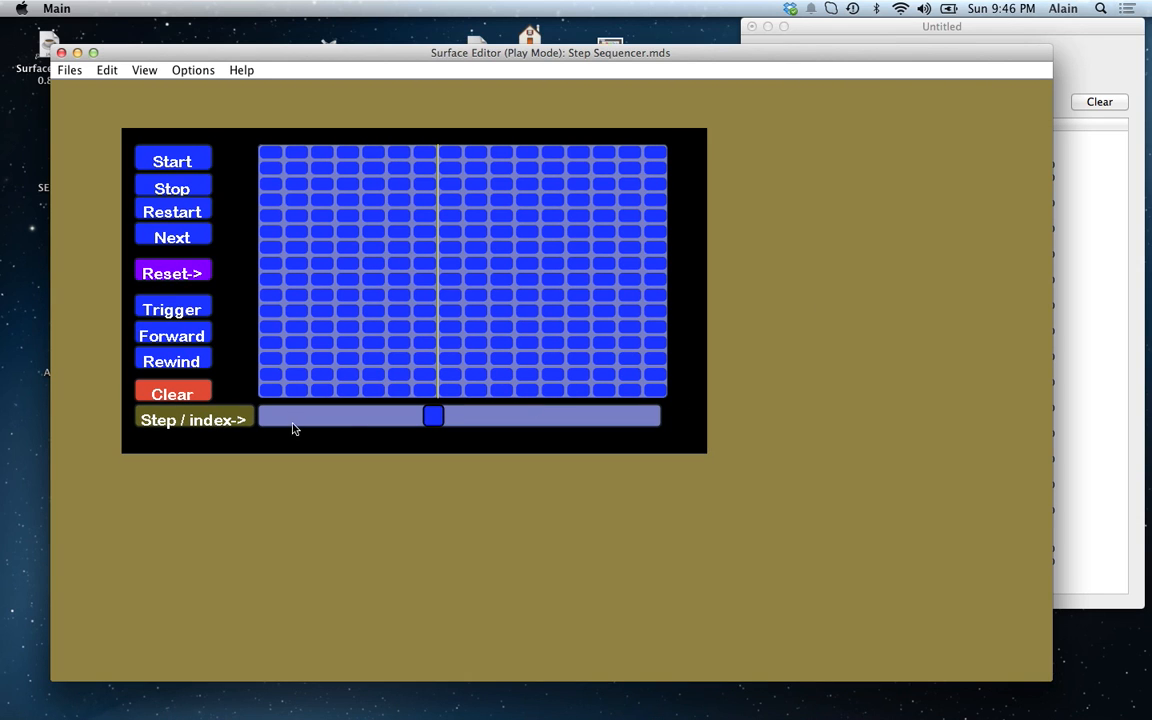
pyautogui.moveTo(430, 416)
pyautogui.mouseDown()
pyautogui.moveTo(355, 417)
pyautogui.moveTo(445, 419)
pyautogui.moveTo(411, 421)
pyautogui.mouseUp()
pyautogui.click(201, 420)
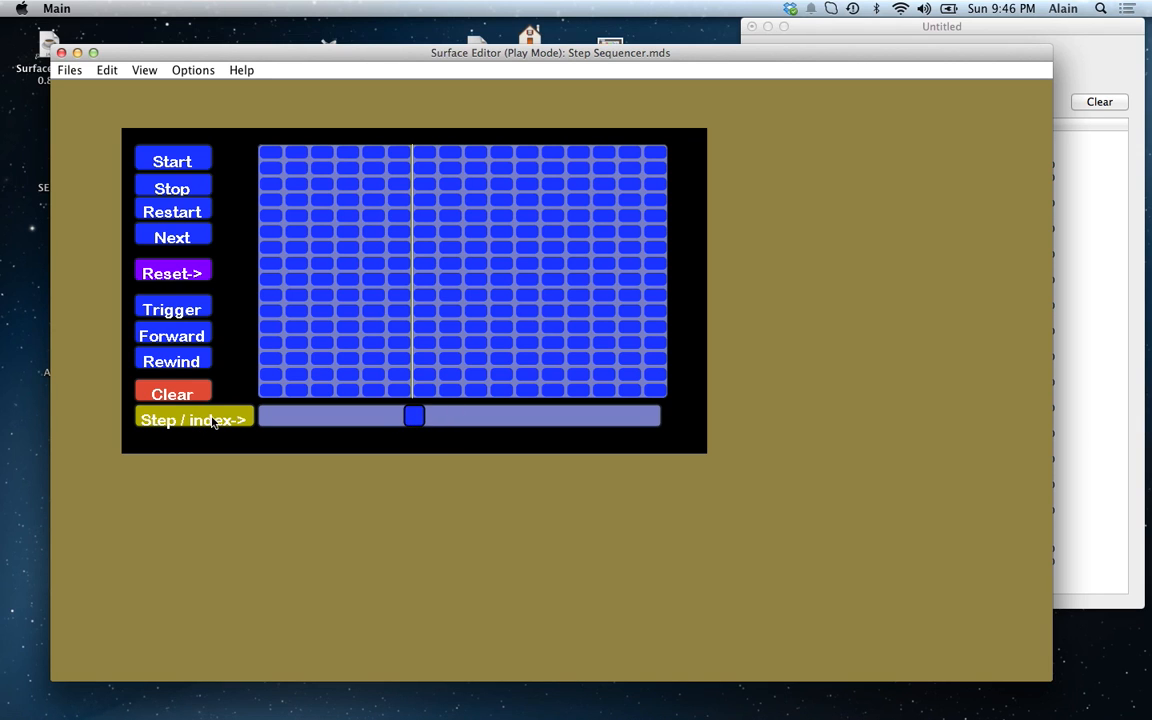
pyautogui.click(217, 421)
pyautogui.moveTo(411, 416); pyautogui.dragTo(440, 421)
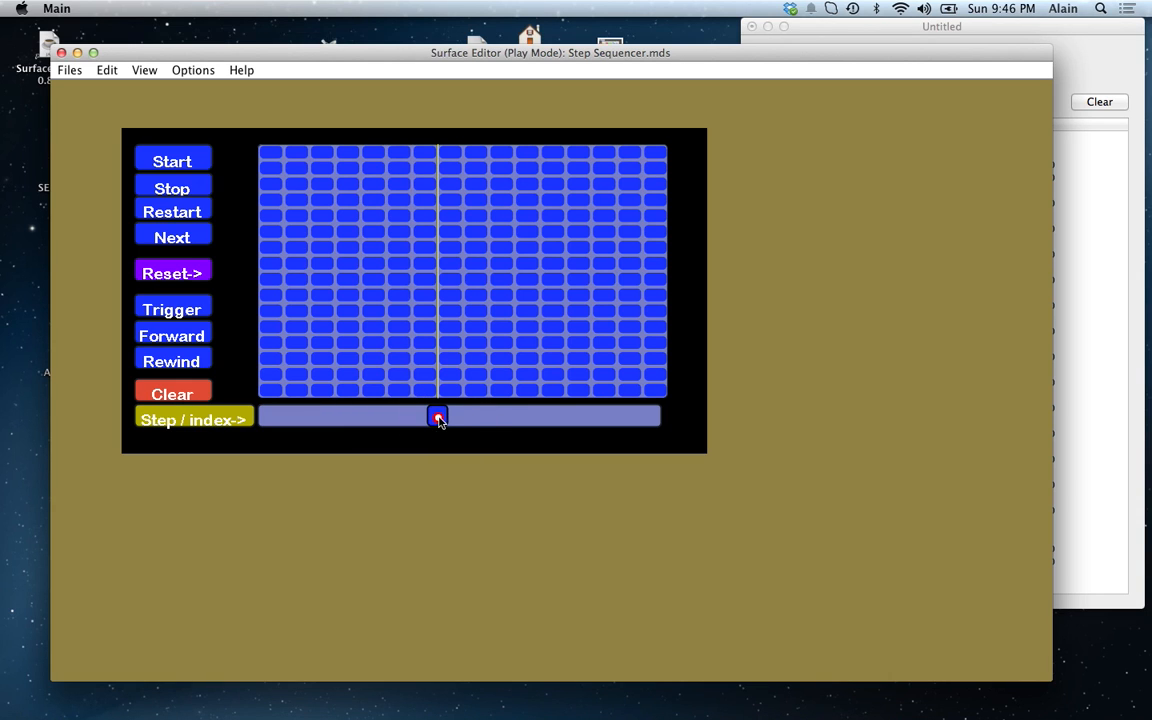
pyautogui.click(207, 421)
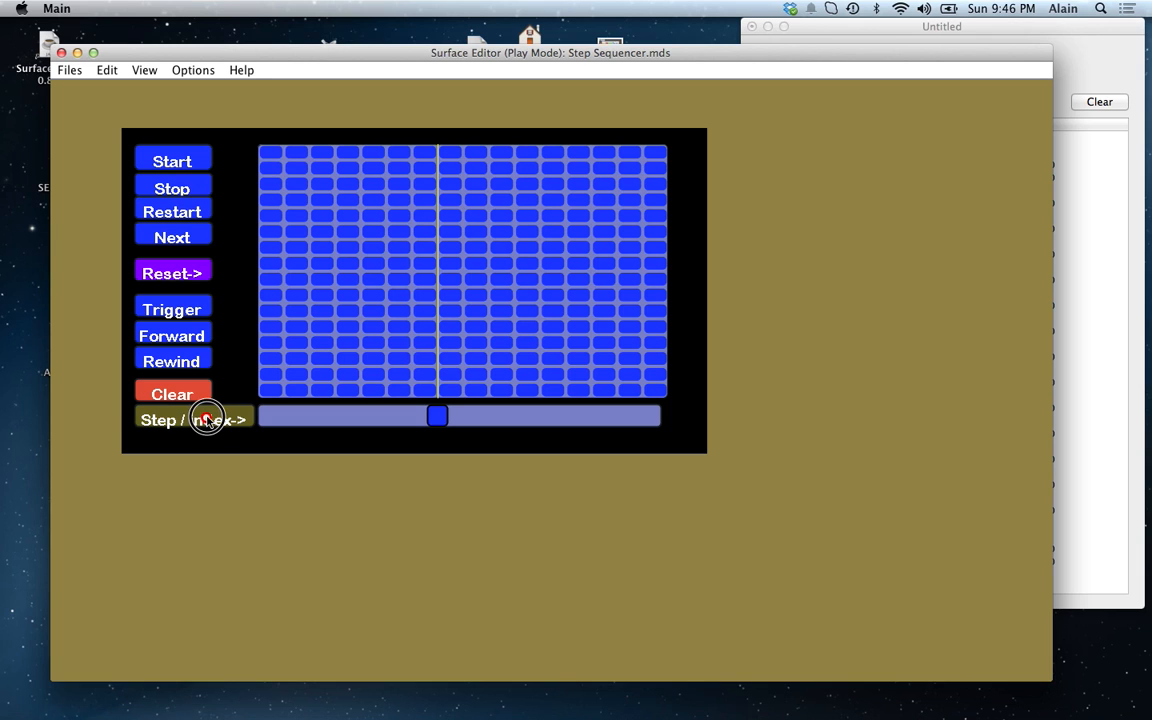
pyautogui.moveTo(437, 419); pyautogui.dragTo(403, 419)
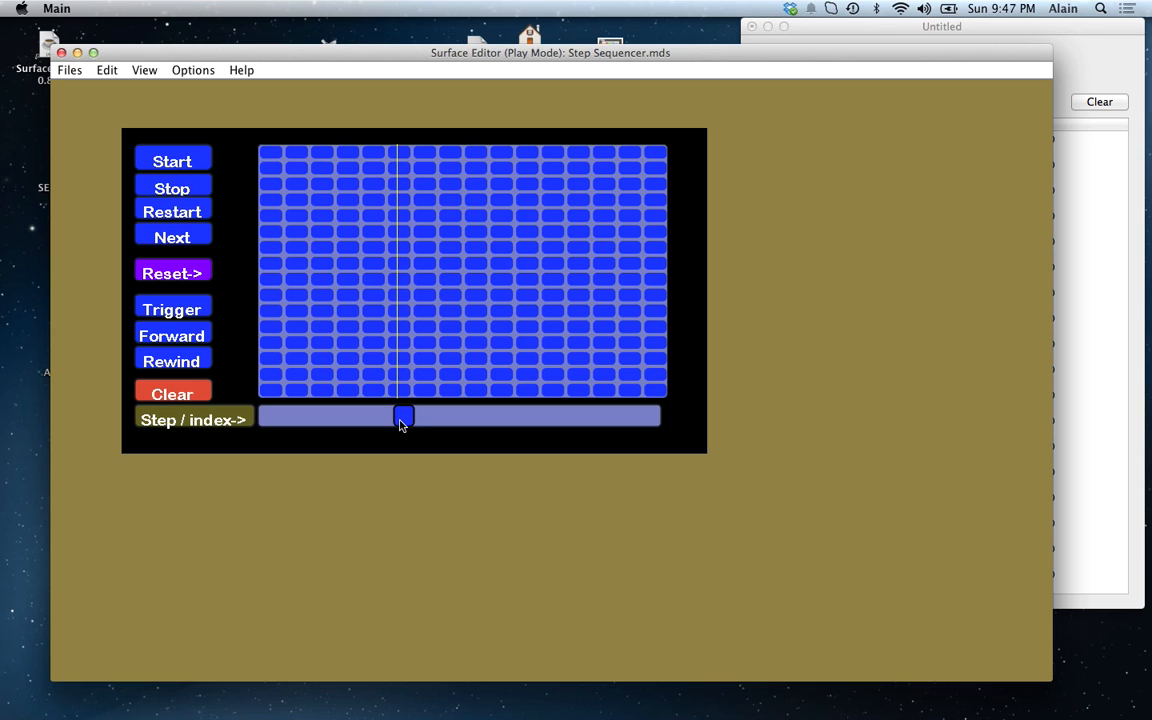
pyautogui.press('super+e')
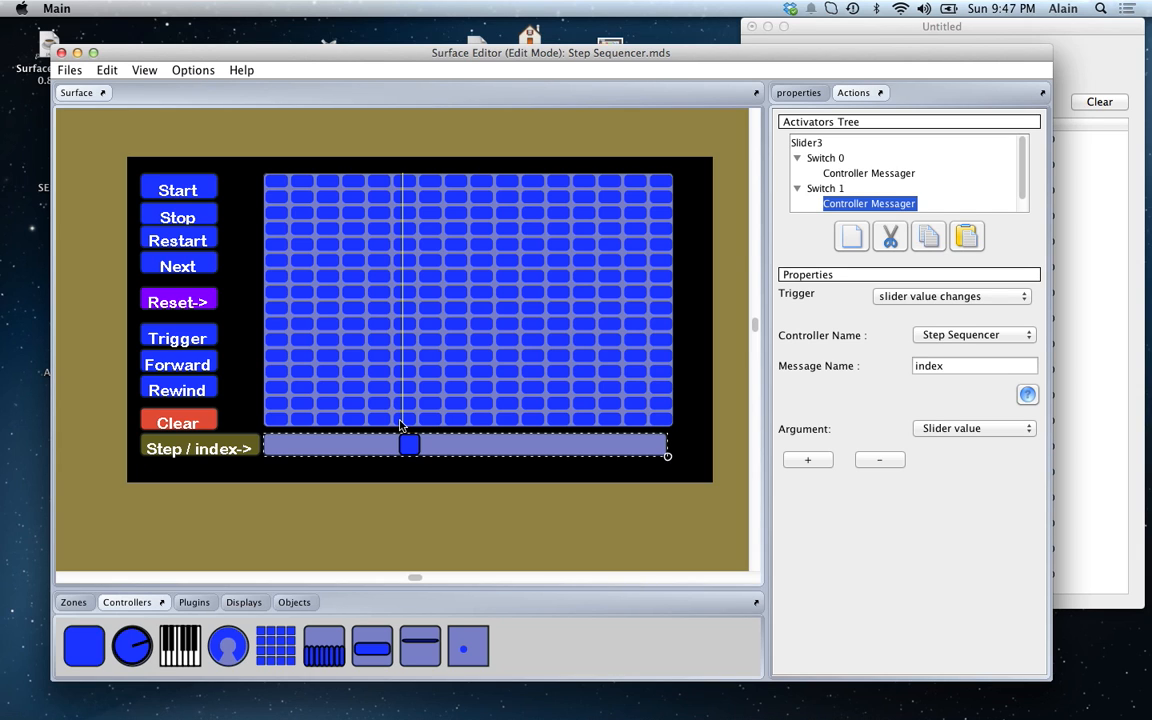
# Step: Narrow the step grid so its right edge roughly lines up with the end of the slider below
pyautogui.click(586, 384)
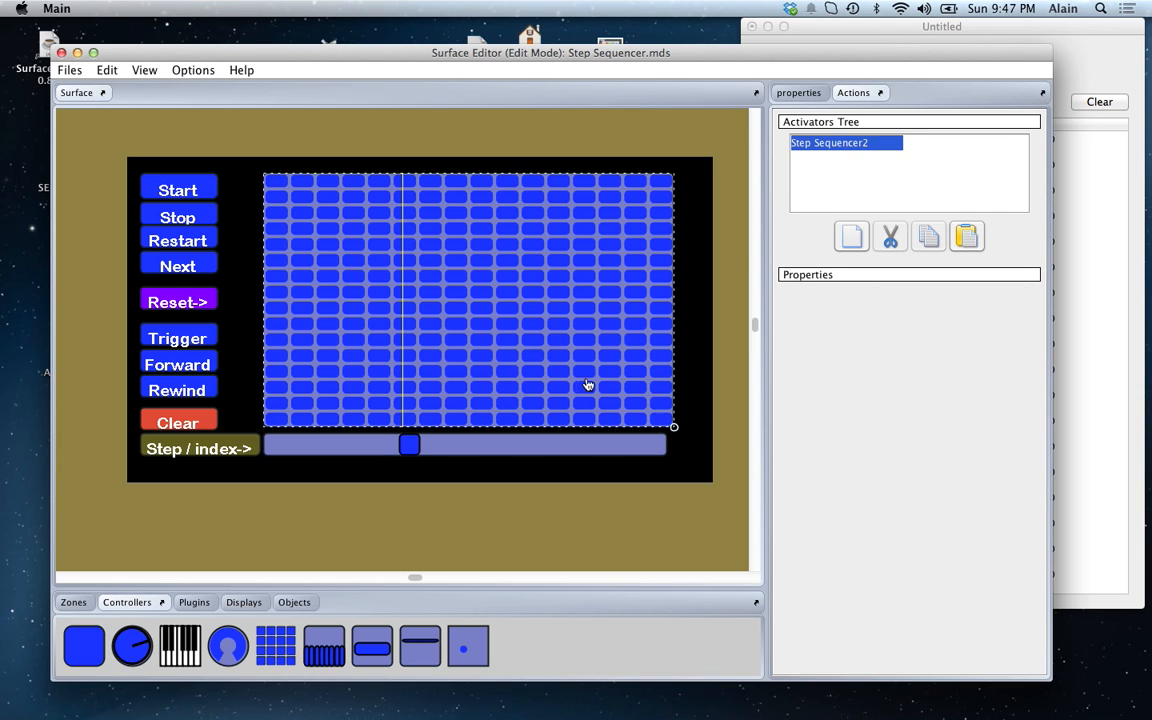
pyautogui.moveTo(674, 427); pyautogui.dragTo(664, 427)
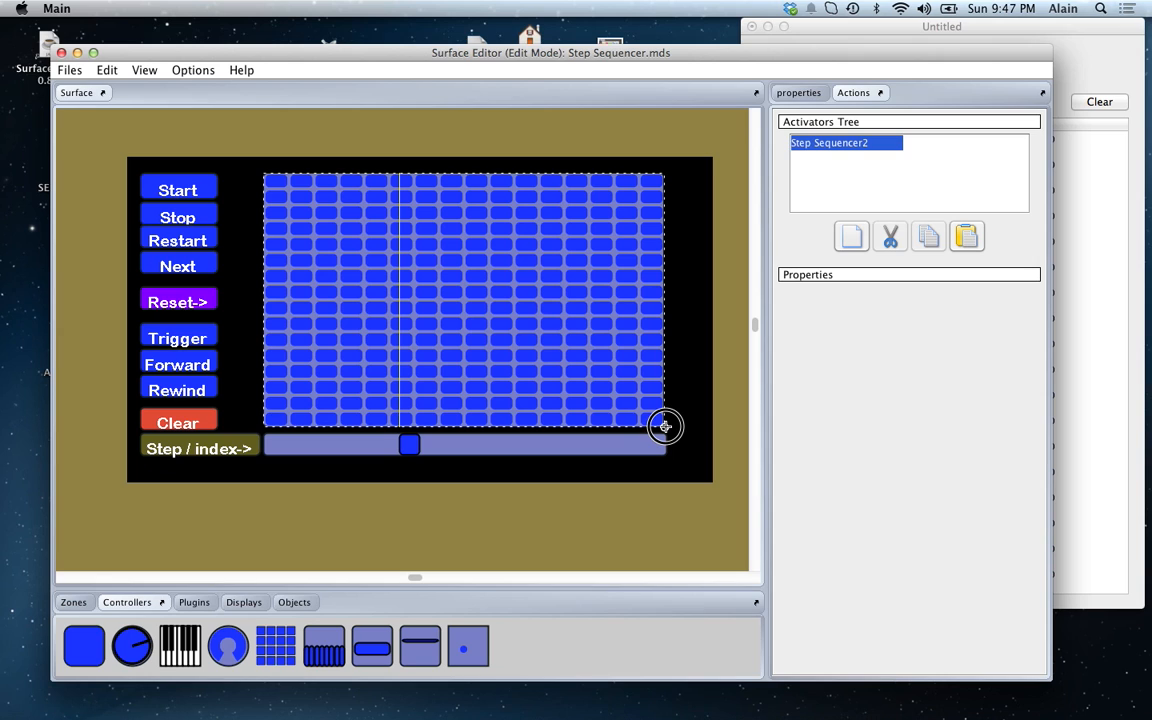
pyautogui.click(684, 432)
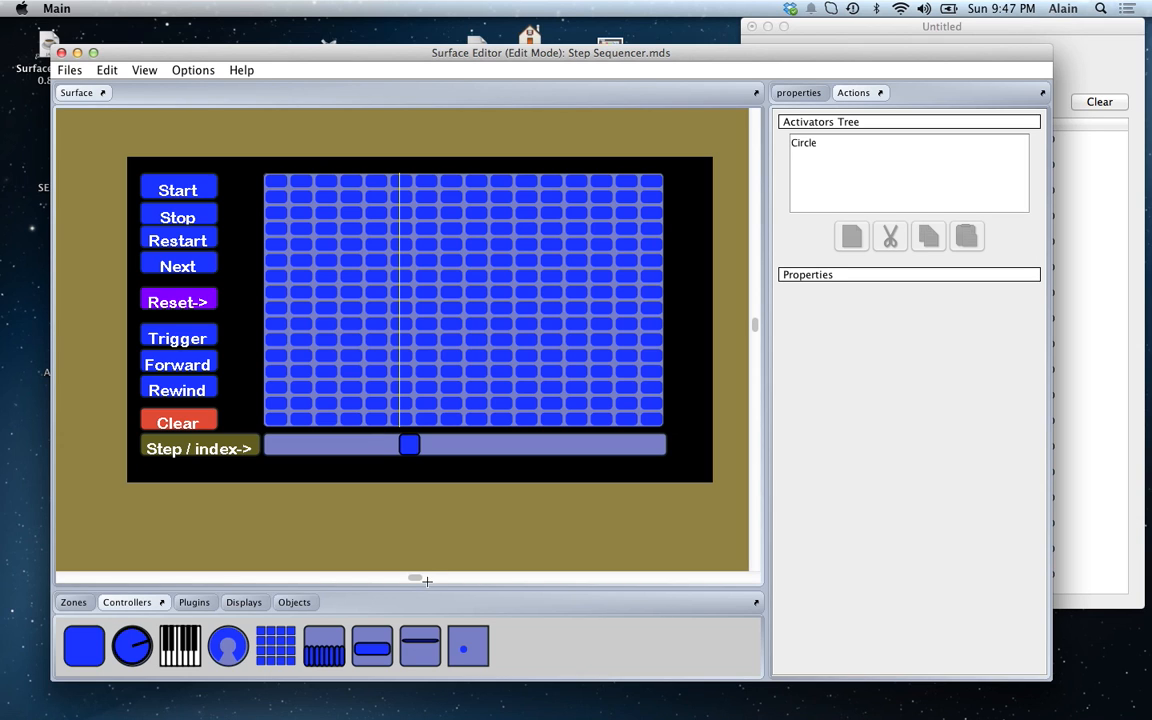
pyautogui.moveTo(230, 178); pyautogui.dragTo(257, 421)
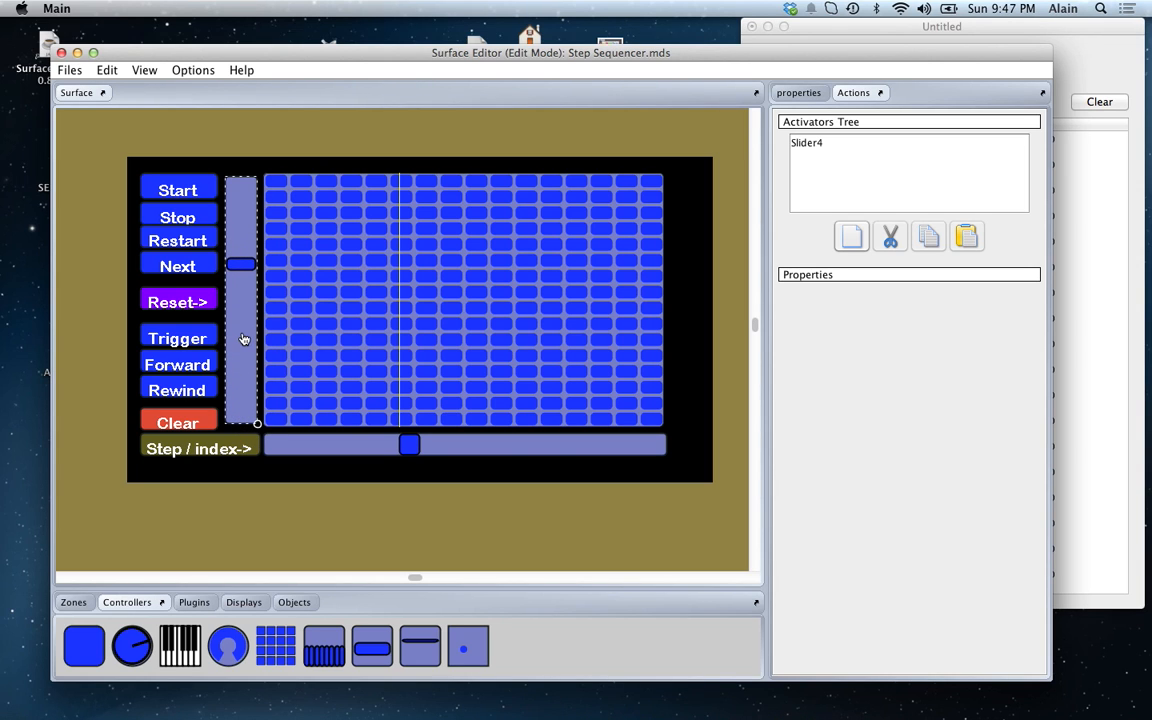
pyautogui.press('Delete')
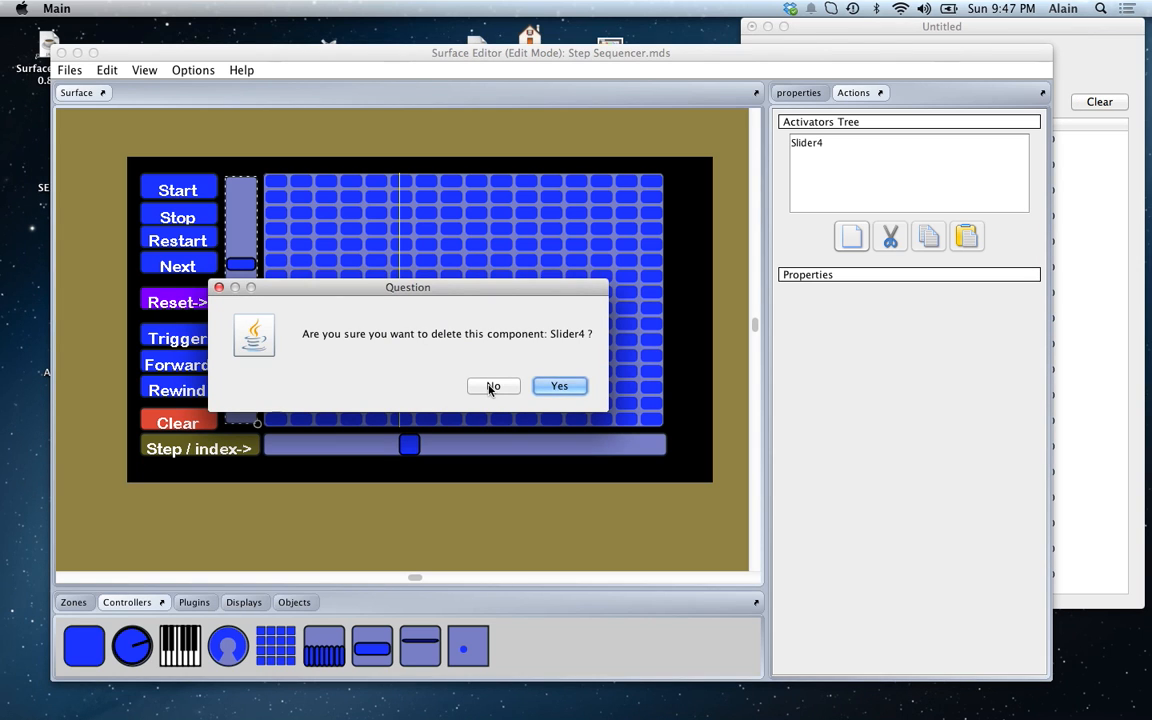
pyautogui.moveTo(490, 388); pyautogui.dragTo(490, 368)
pyautogui.click(558, 385)
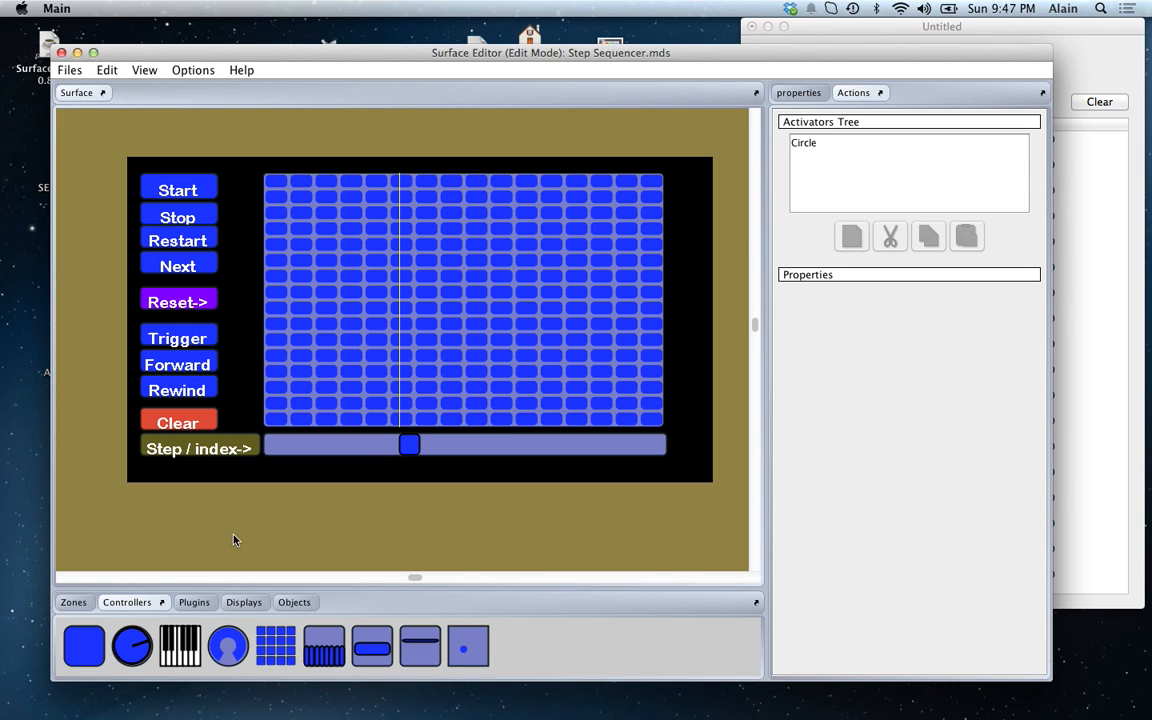
# Step: Place a vertical OSC slider plugin about 0.056 wide and 0.78 high between the button column and the step grid
pyautogui.click(194, 602)
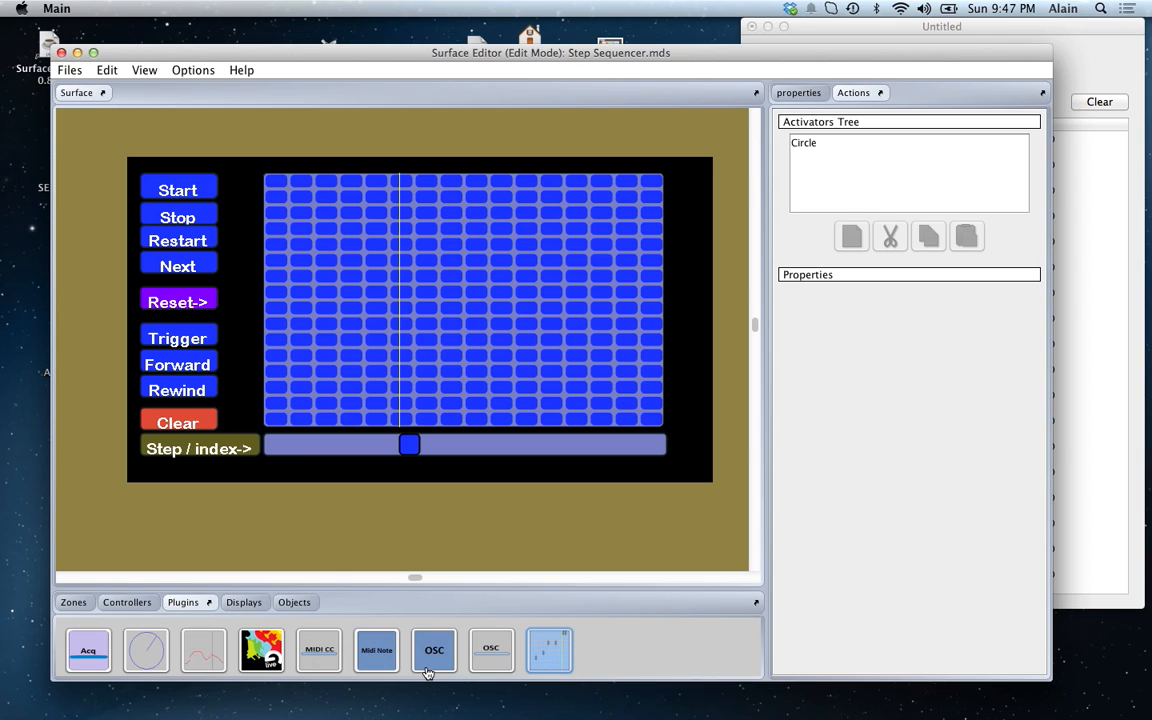
pyautogui.click(492, 656)
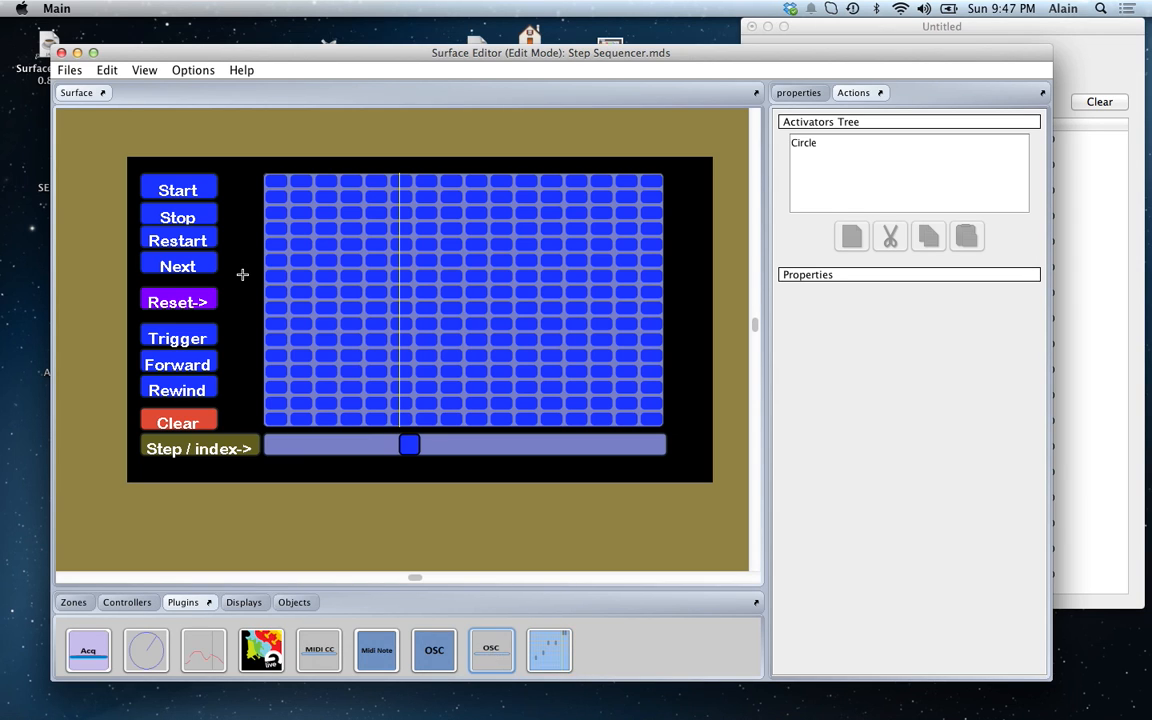
pyautogui.moveTo(225, 177)
pyautogui.mouseDown()
pyautogui.moveTo(247, 242)
pyautogui.moveTo(257, 425)
pyautogui.mouseUp()
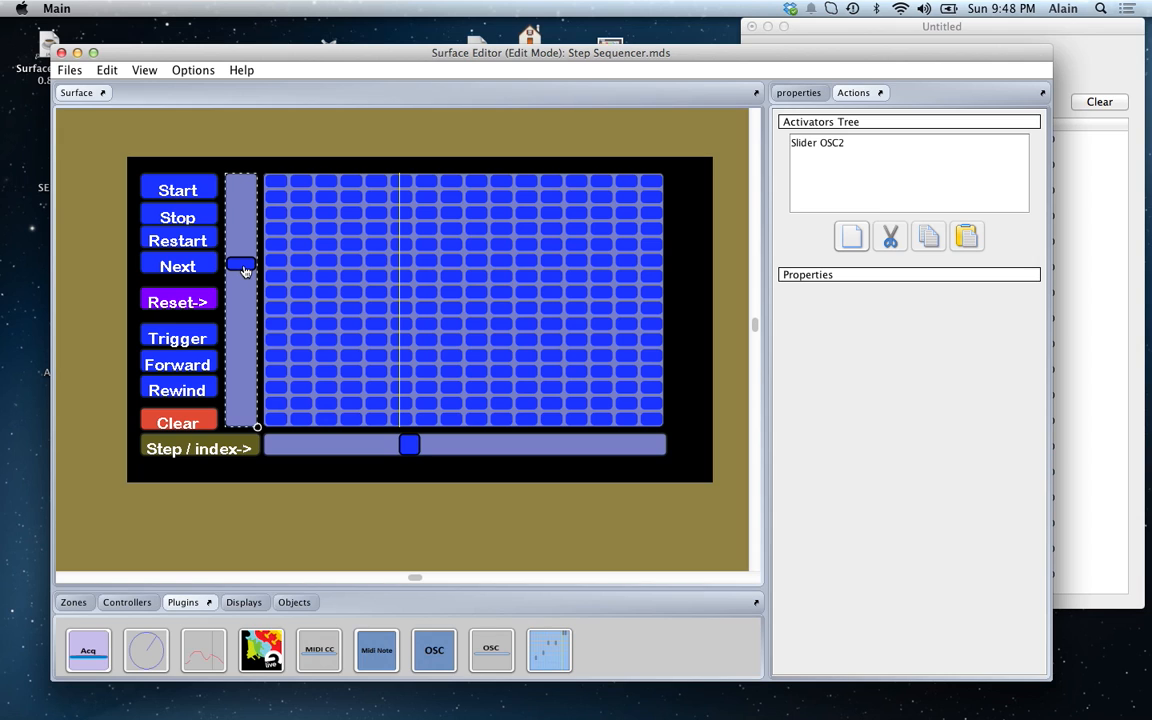
# Step: Inspect the Reset-> button's OSC Action, enlarging the window and the property area so its settings fit
pyautogui.click(181, 305)
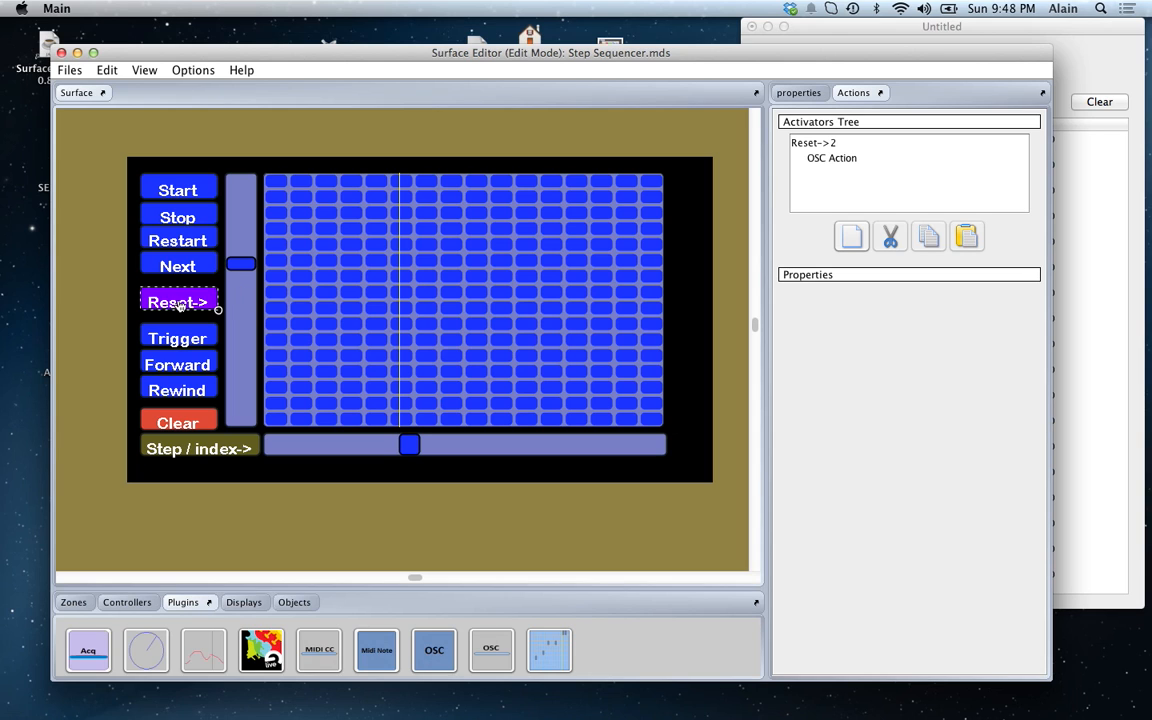
pyautogui.click(824, 163)
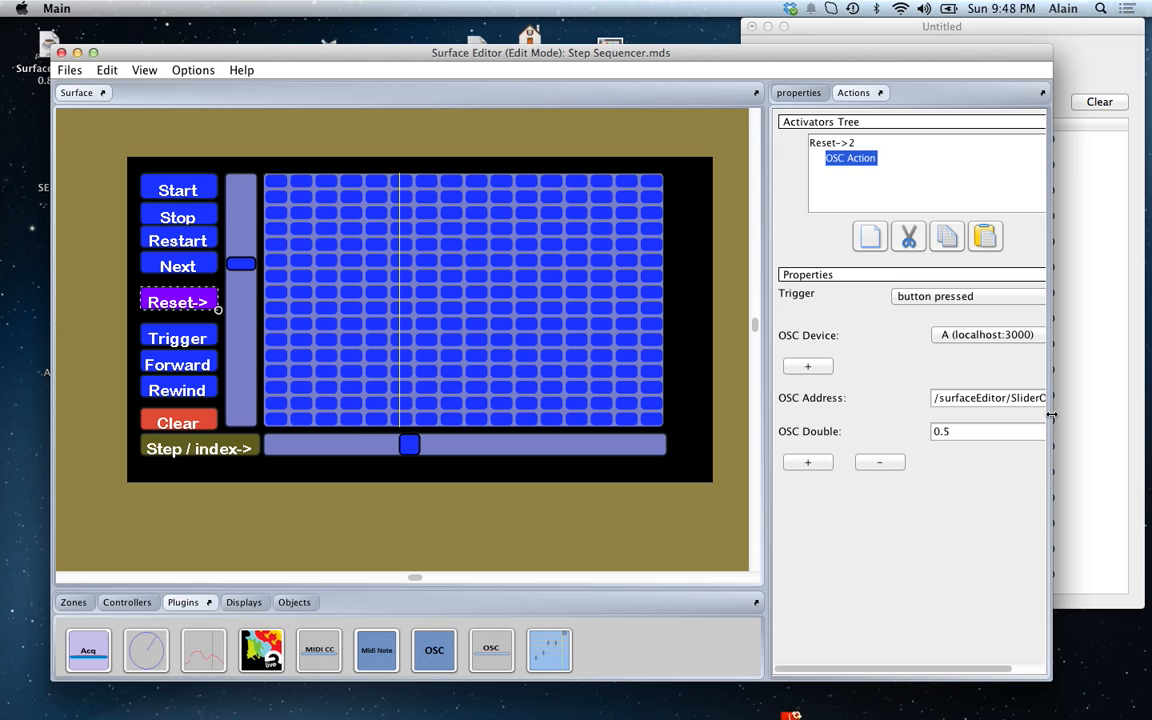
pyautogui.moveTo(1051, 413); pyautogui.dragTo(1103, 412)
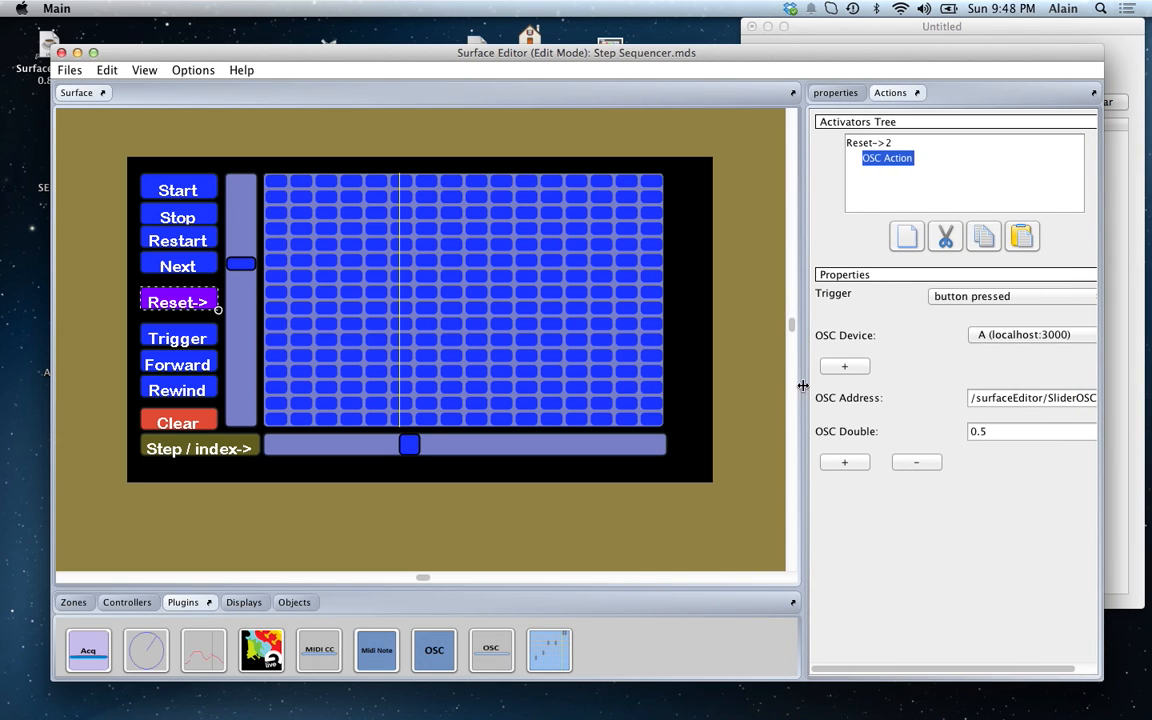
pyautogui.moveTo(803, 386); pyautogui.dragTo(774, 388)
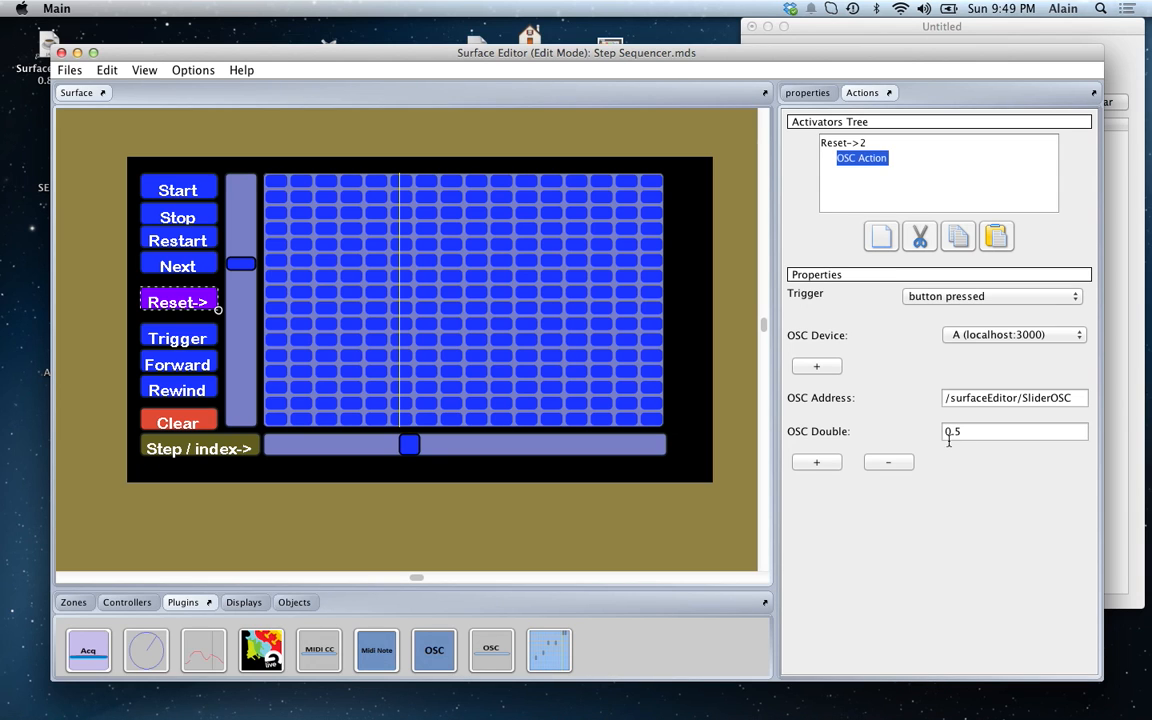
# Step: Set the vertical OSC slider's address to /surfaceEditor/SliderOSC
pyautogui.click(247, 342)
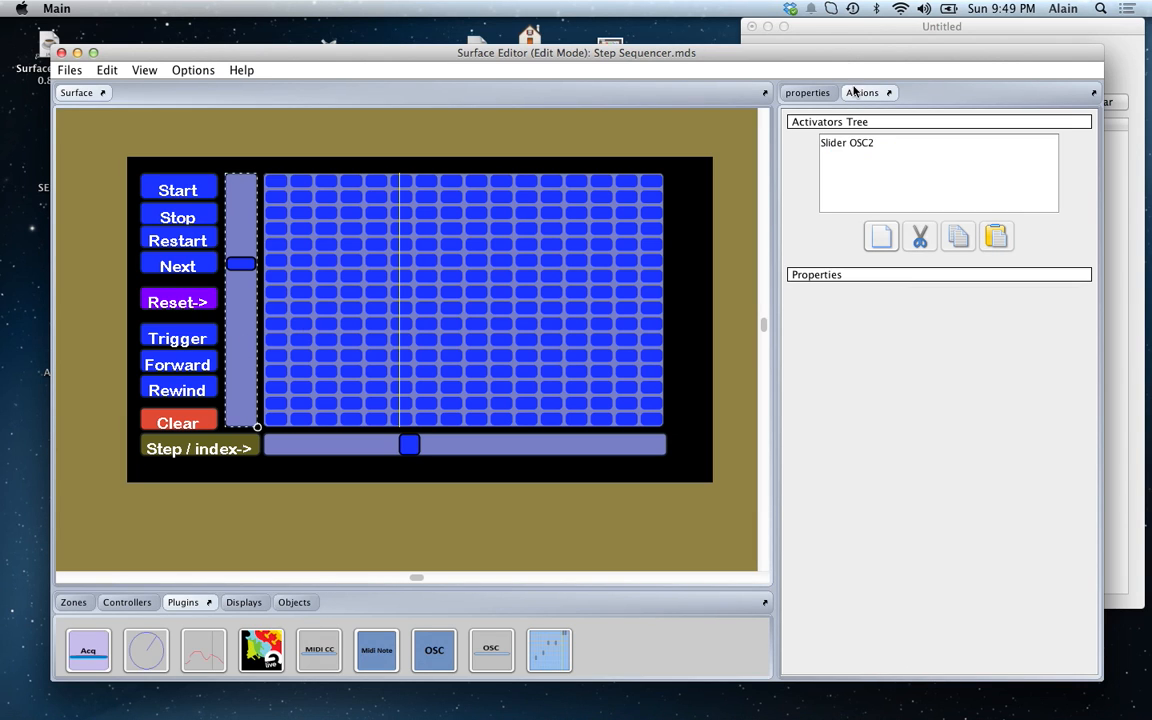
pyautogui.click(808, 93)
pyautogui.click(990, 459)
pyautogui.press('BackSpace')
pyautogui.press('Tab')
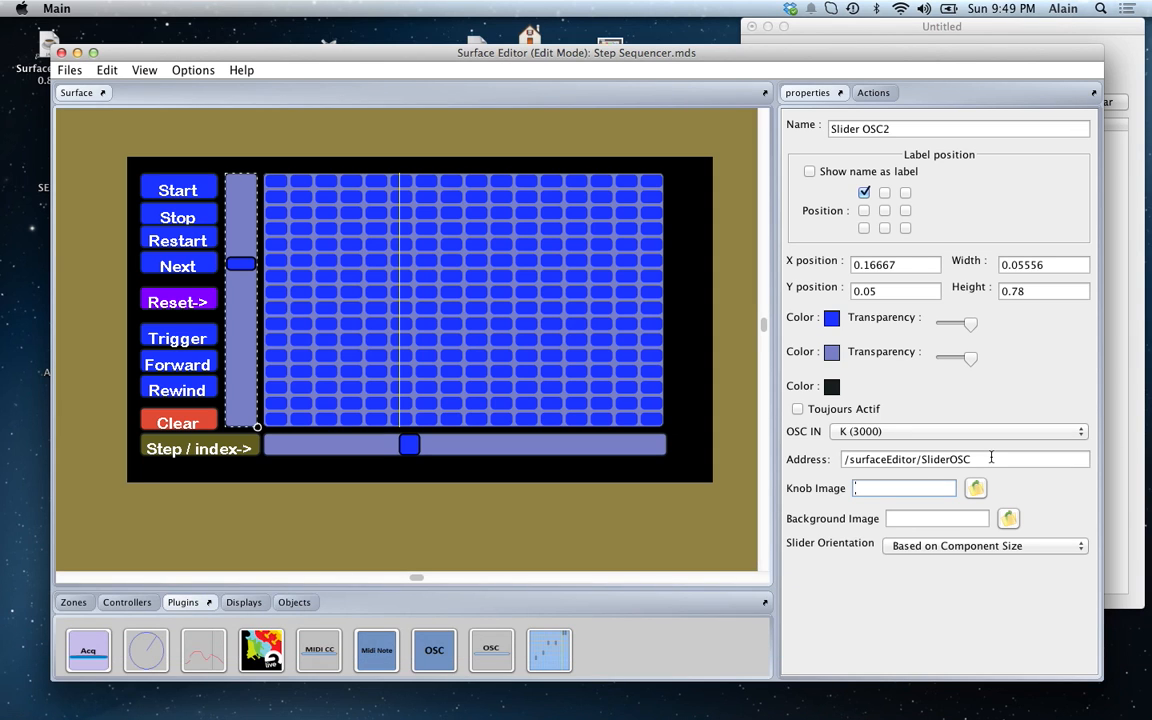
# Step: Test in play mode how the Reset-> button recenters the vertical OSC slider after moving it up and down
pyautogui.press('super+e')
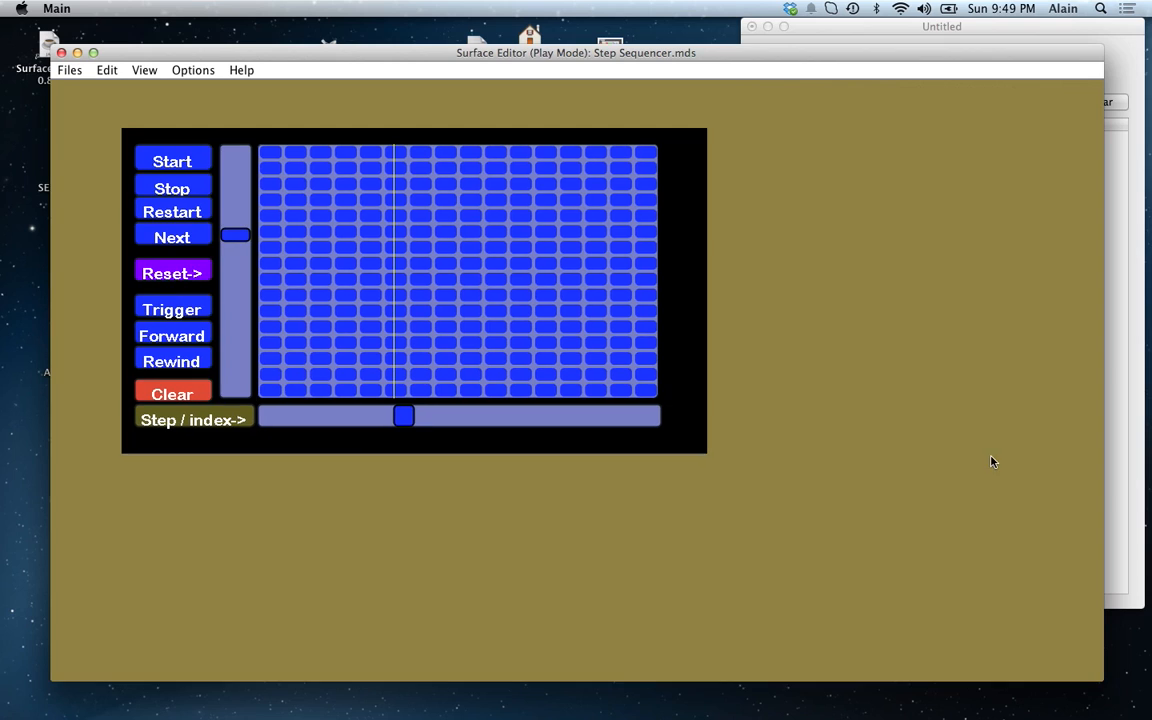
pyautogui.click(176, 272)
pyautogui.moveTo(231, 278); pyautogui.dragTo(235, 184)
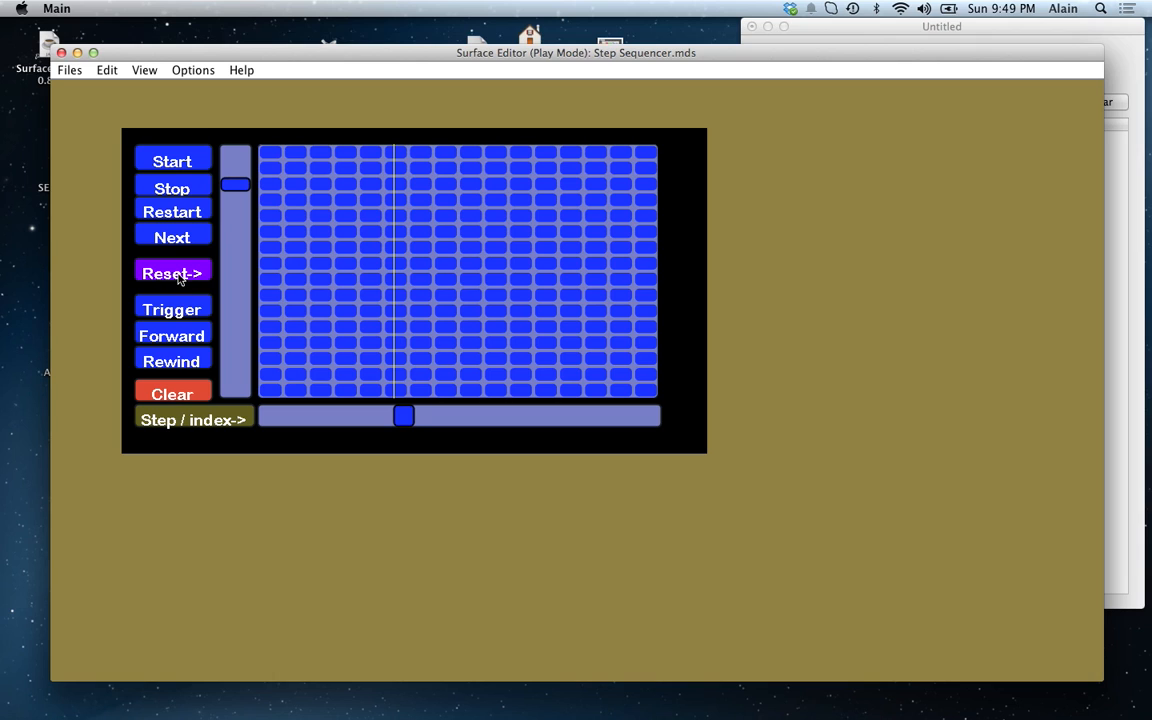
pyautogui.click(176, 274)
pyautogui.moveTo(234, 268); pyautogui.dragTo(235, 370)
pyautogui.click(168, 273)
pyautogui.moveTo(235, 272); pyautogui.dragTo(235, 367)
pyautogui.click(165, 275)
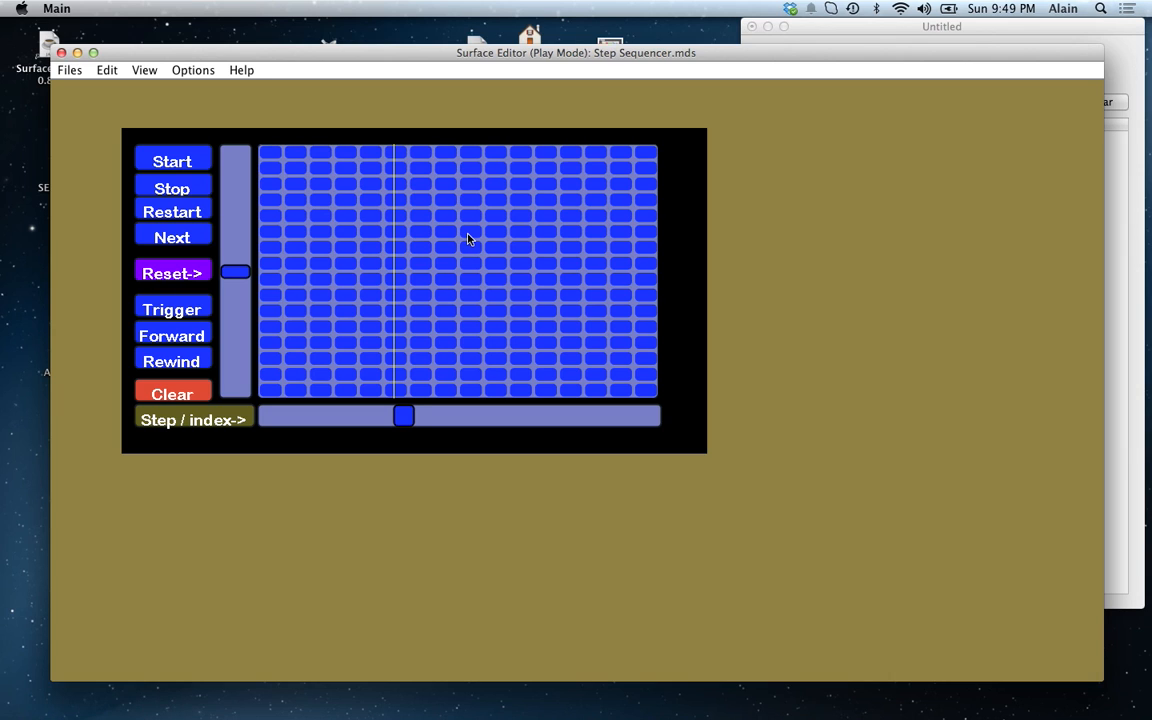
# Step: Draw three descending diagonal step patterns in the grid and return to edit mode
pyautogui.moveTo(332, 193); pyautogui.dragTo(521, 342)
pyautogui.moveTo(296, 247); pyautogui.dragTo(421, 342)
pyautogui.moveTo(495, 183); pyautogui.dragTo(596, 264)
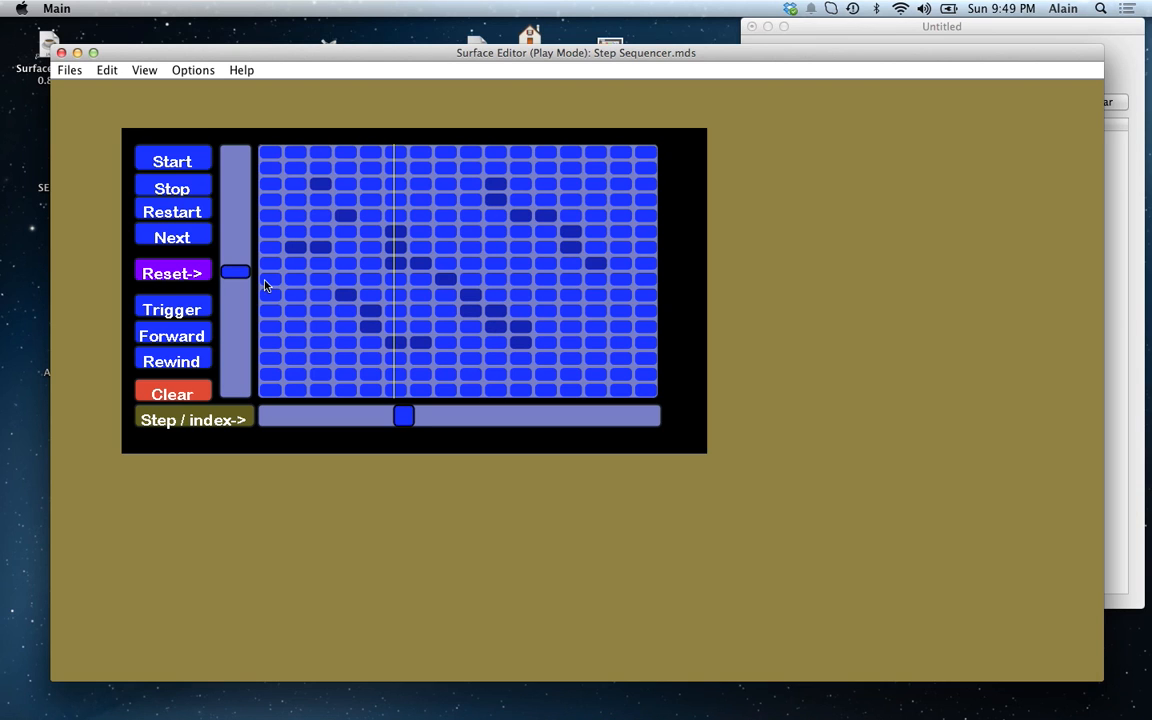
pyautogui.moveTo(236, 271)
pyautogui.mouseDown()
pyautogui.moveTo(237, 300)
pyautogui.moveTo(237, 216)
pyautogui.moveTo(240, 285)
pyautogui.moveTo(238, 235)
pyautogui.moveTo(237, 271)
pyautogui.mouseUp()
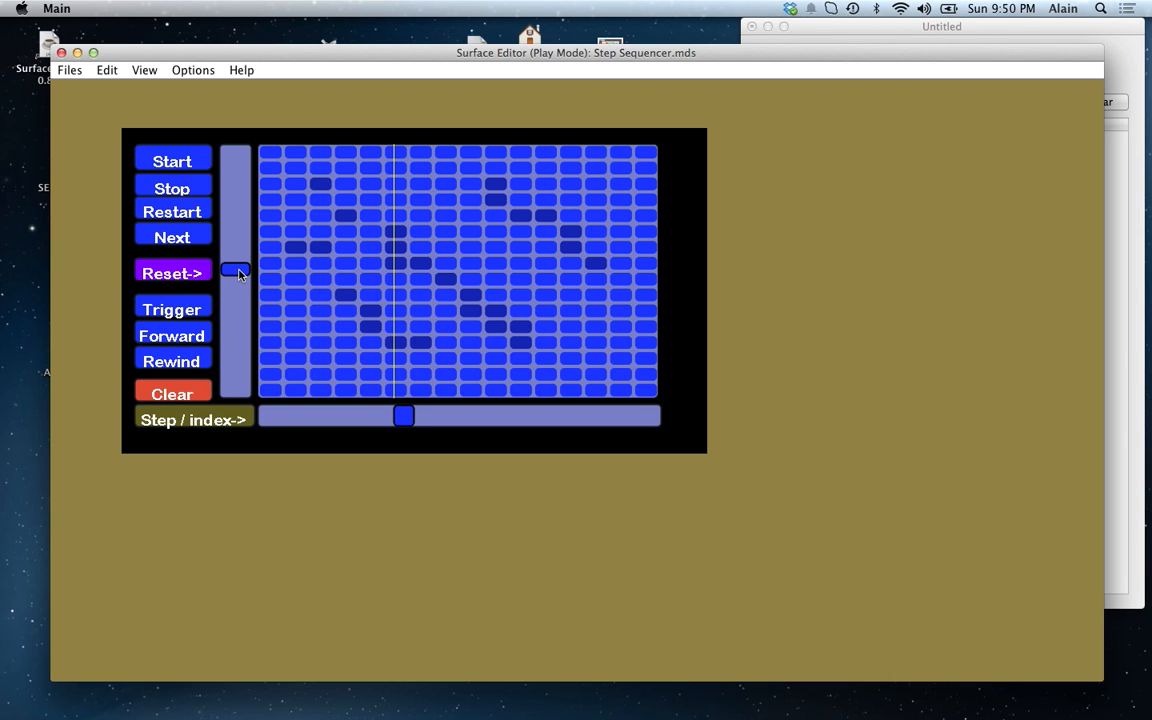
pyautogui.press('super+e')
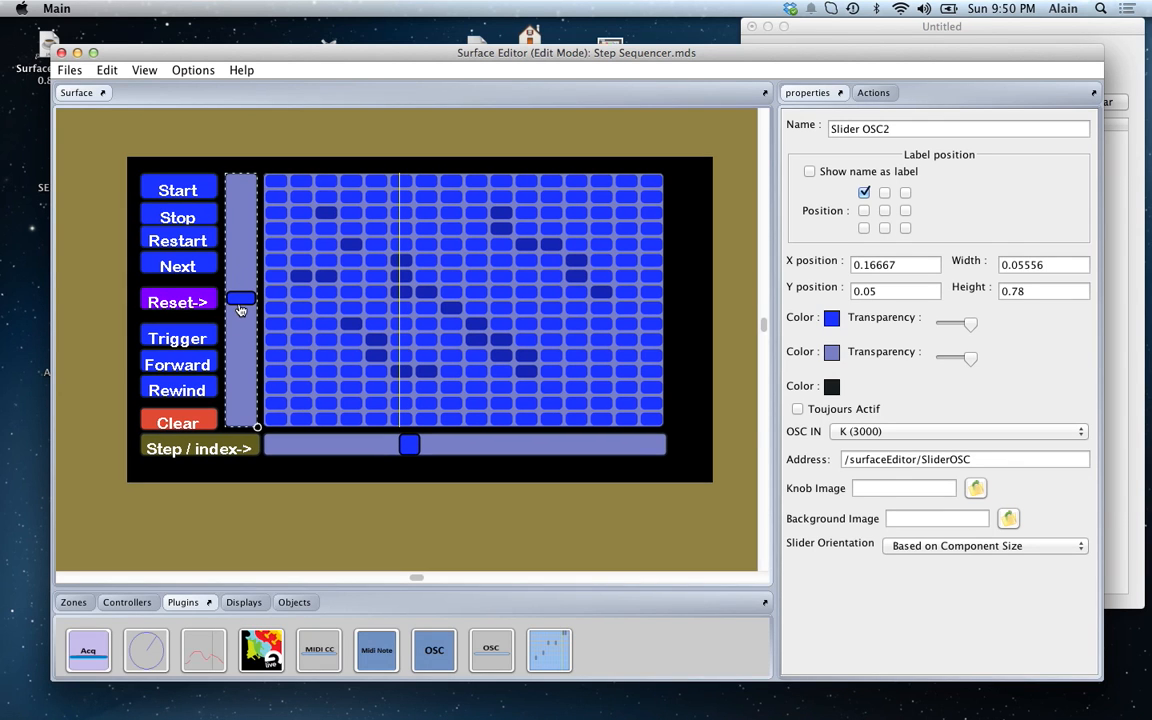
# Step: Add a Controller Messager action to the vertical OSC slider and target it at Step Sequencer
pyautogui.click(868, 92)
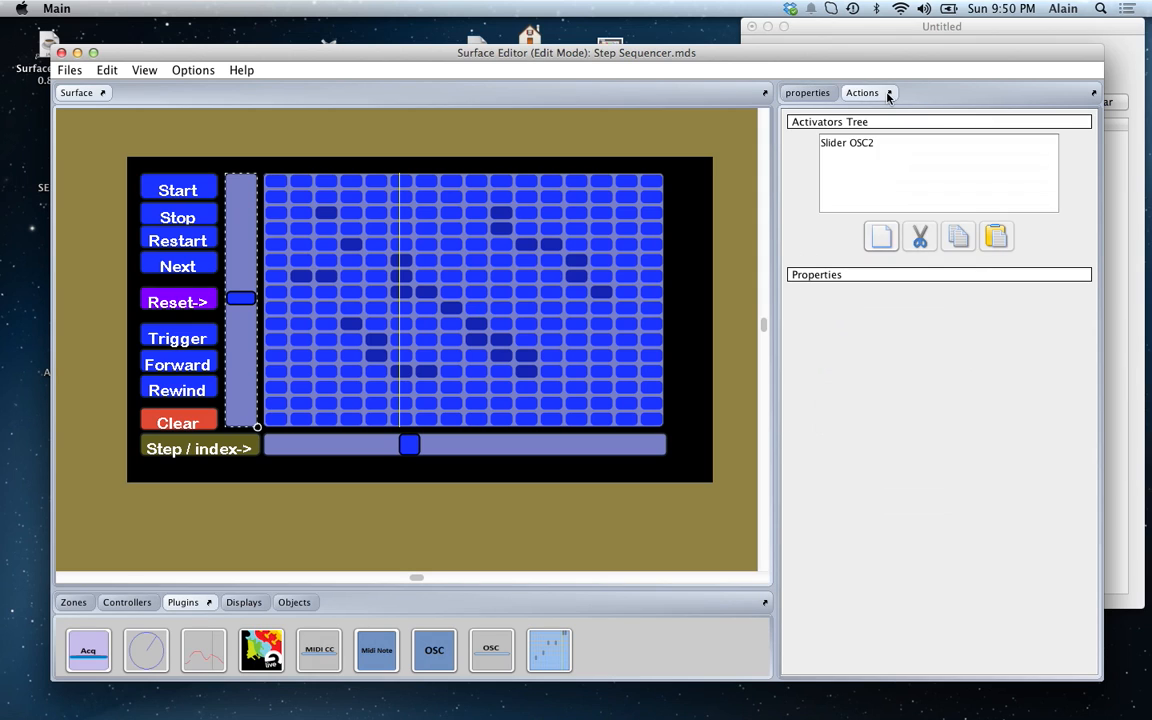
pyautogui.click(845, 148)
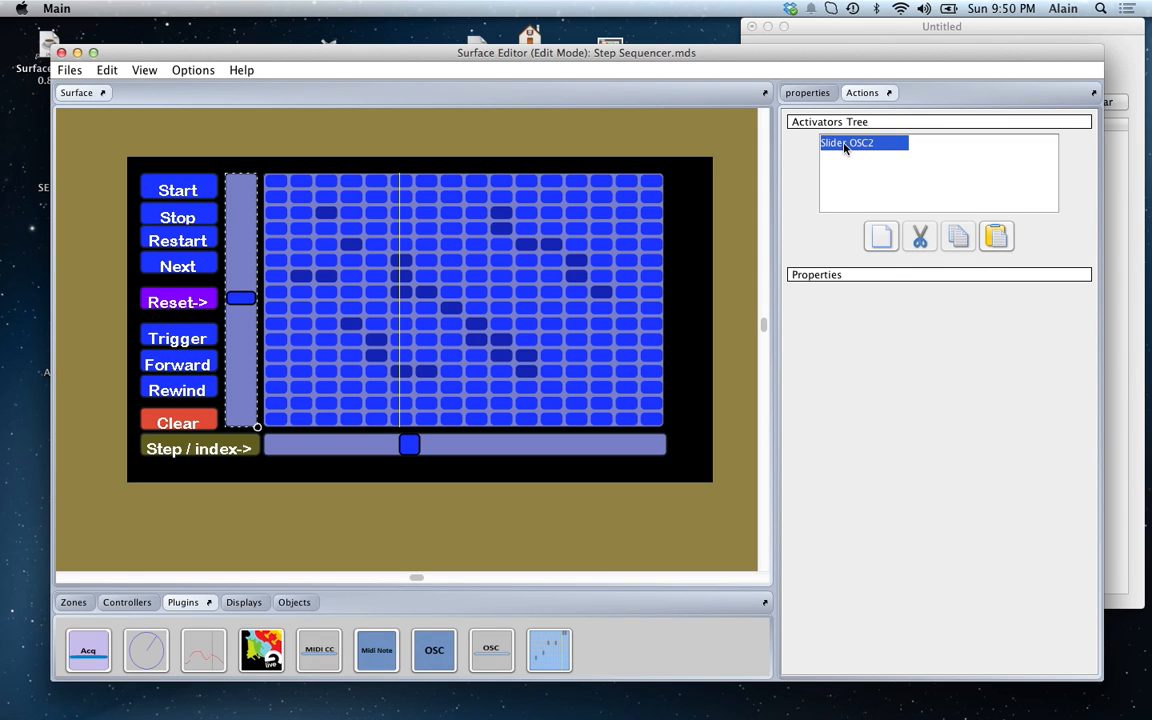
pyautogui.click(882, 238)
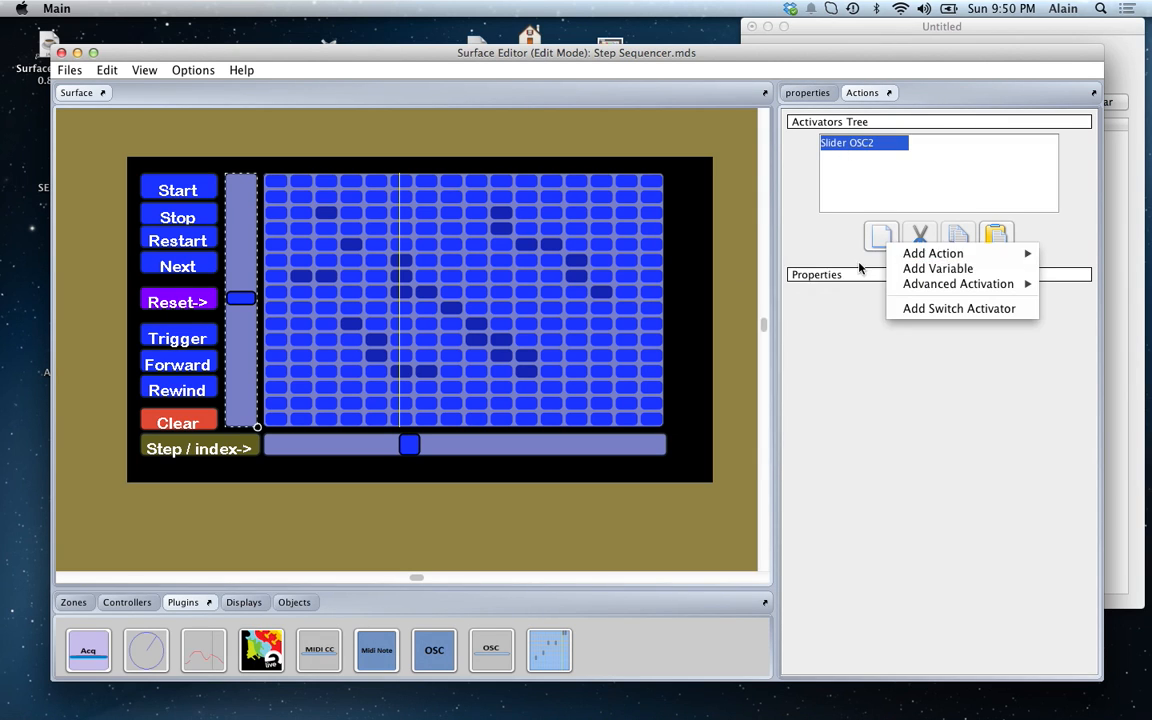
pyautogui.moveTo(900, 252)
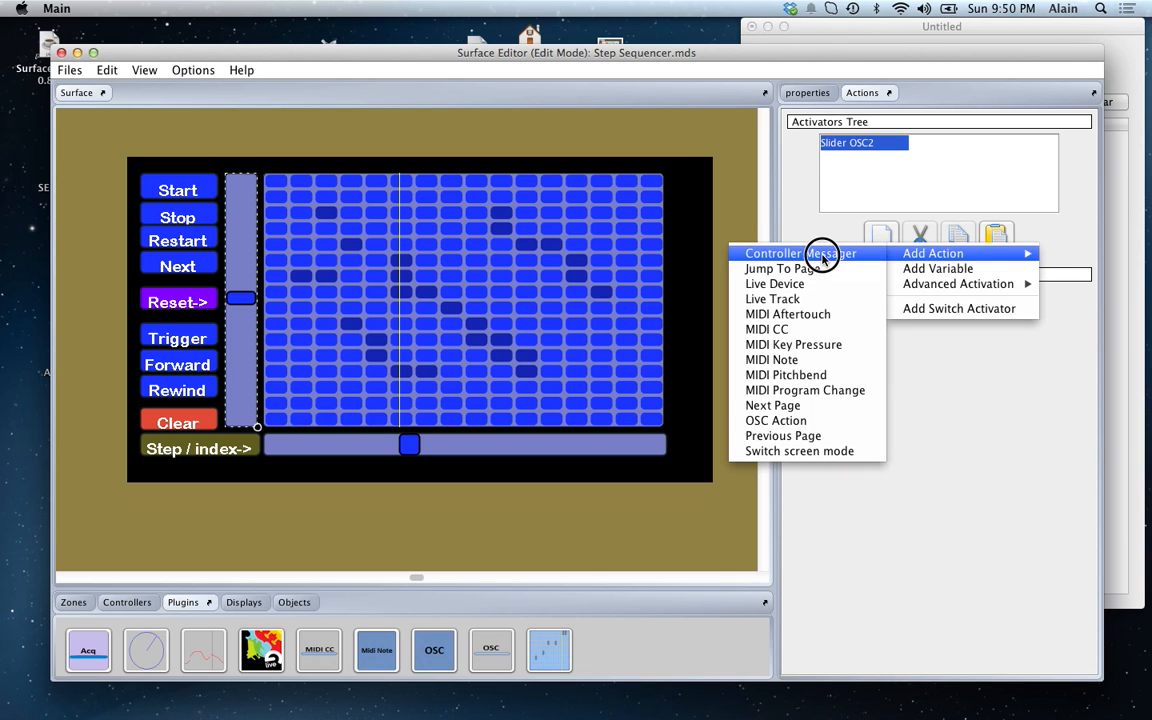
pyautogui.click(748, 230)
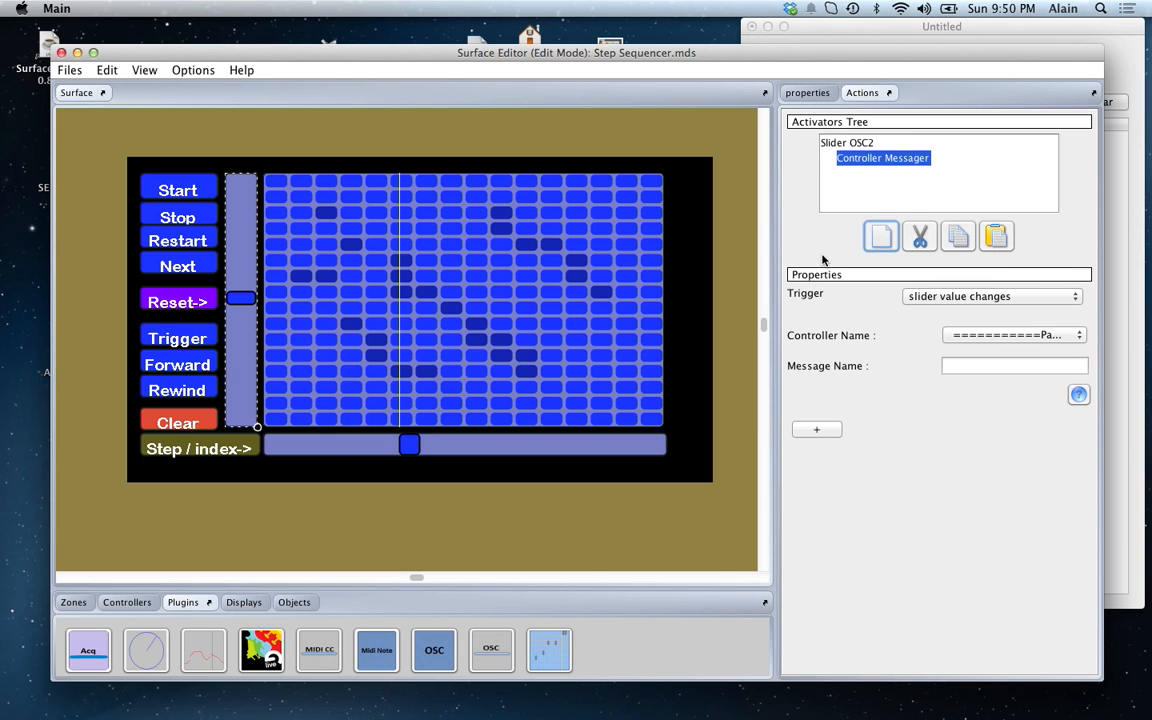
pyautogui.click(980, 341)
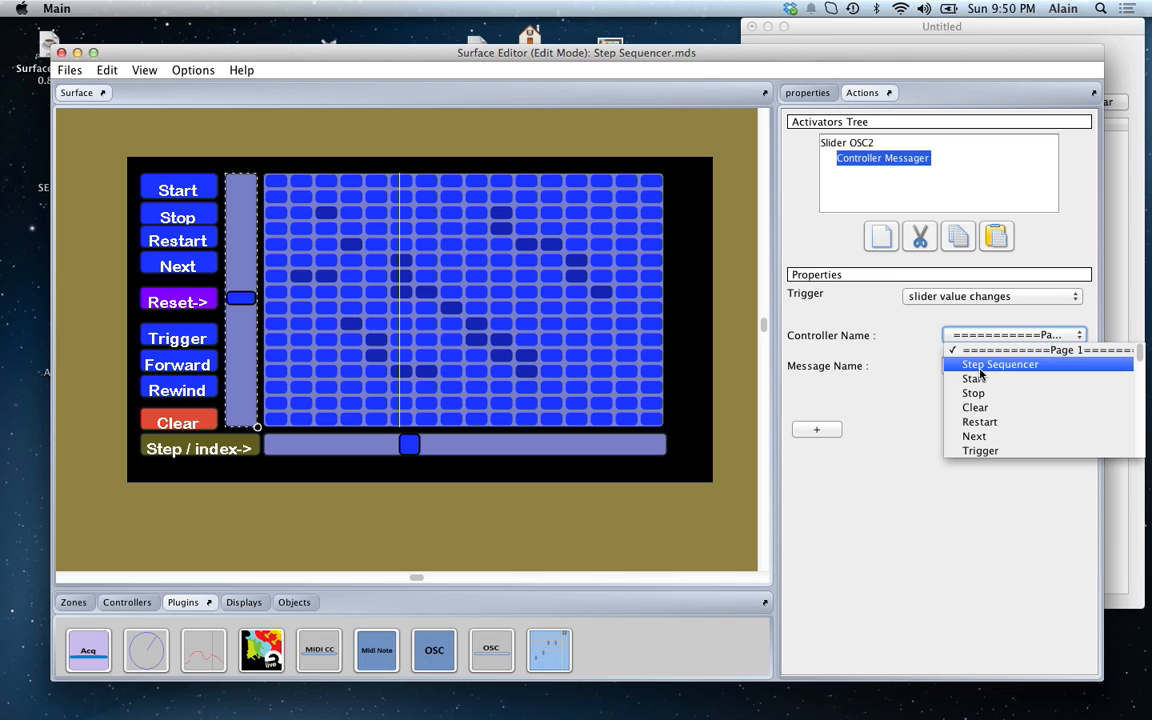
pyautogui.click(980, 367)
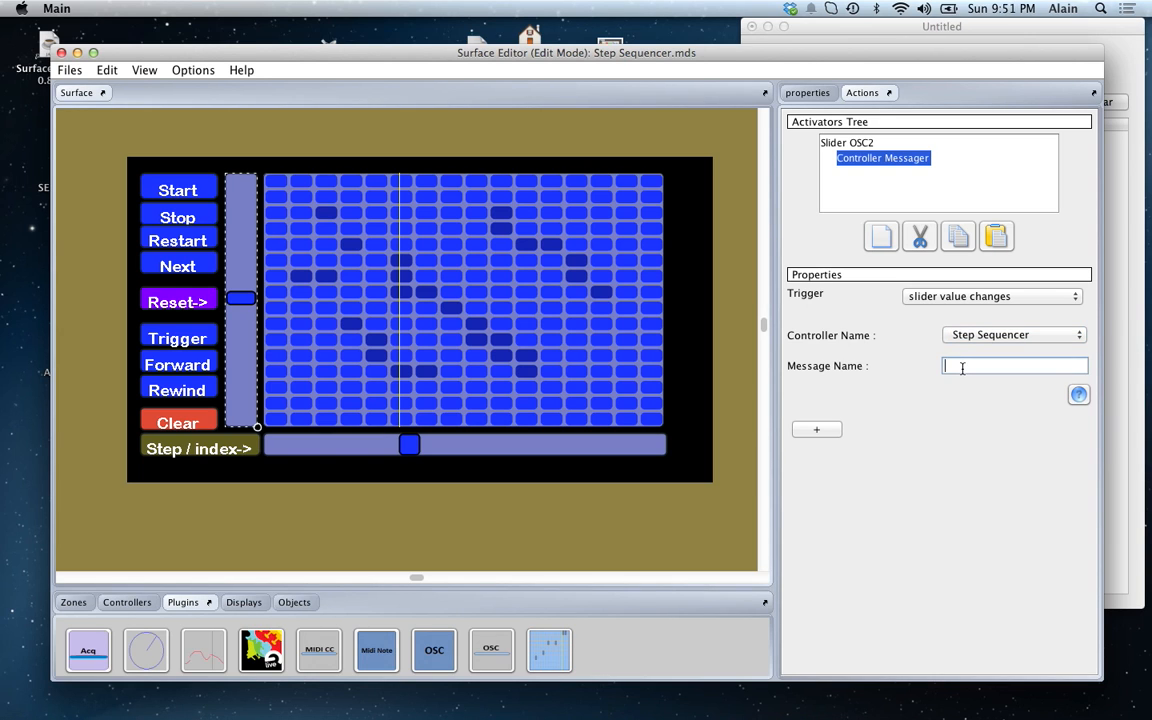
# Step: Name the vertical slider's message "shift" and give it a variable argument using Slider value
pyautogui.write('shift')
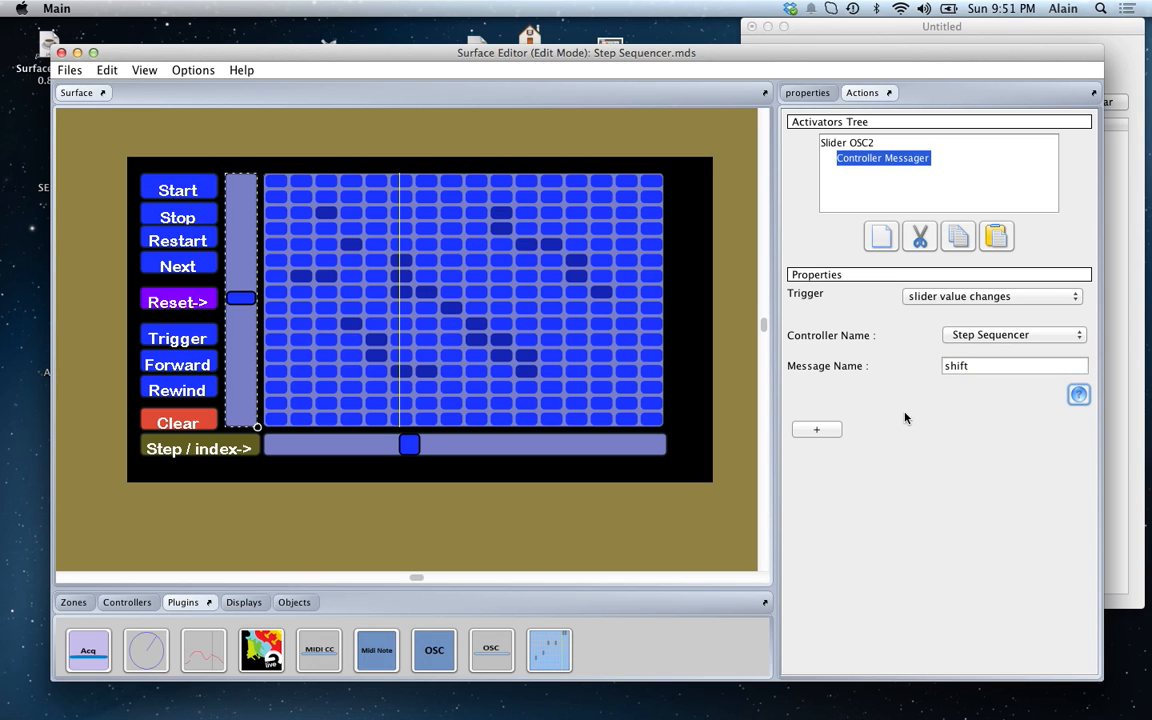
pyautogui.click(824, 431)
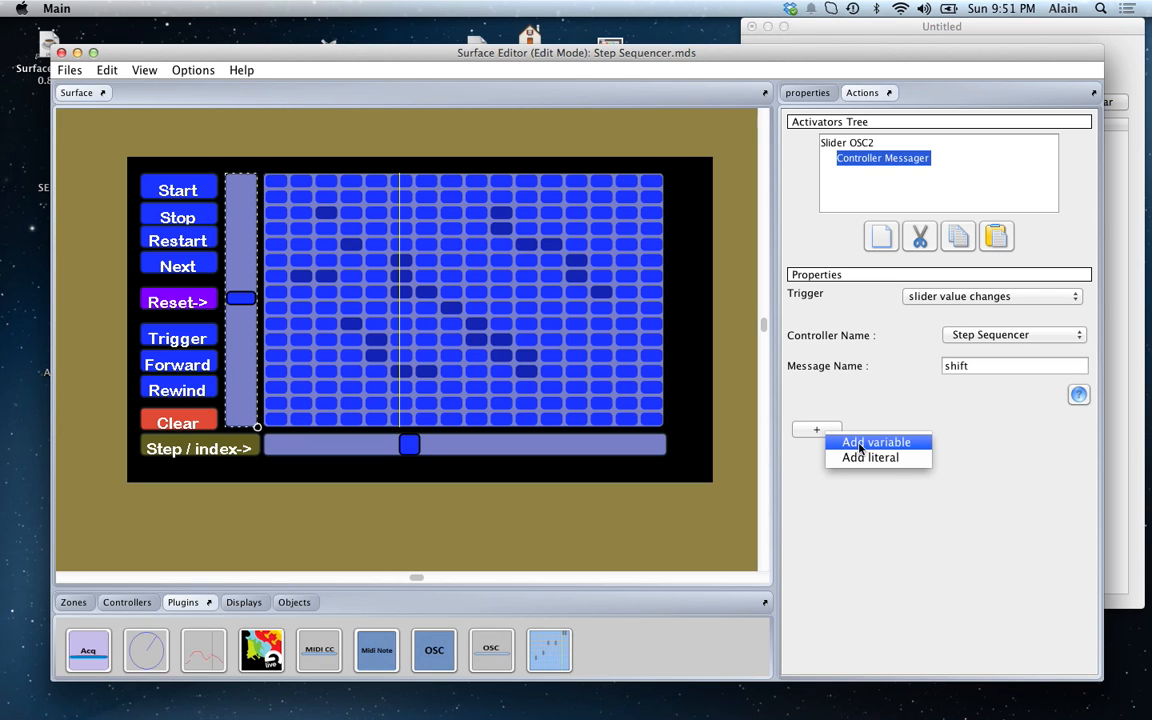
pyautogui.click(862, 442)
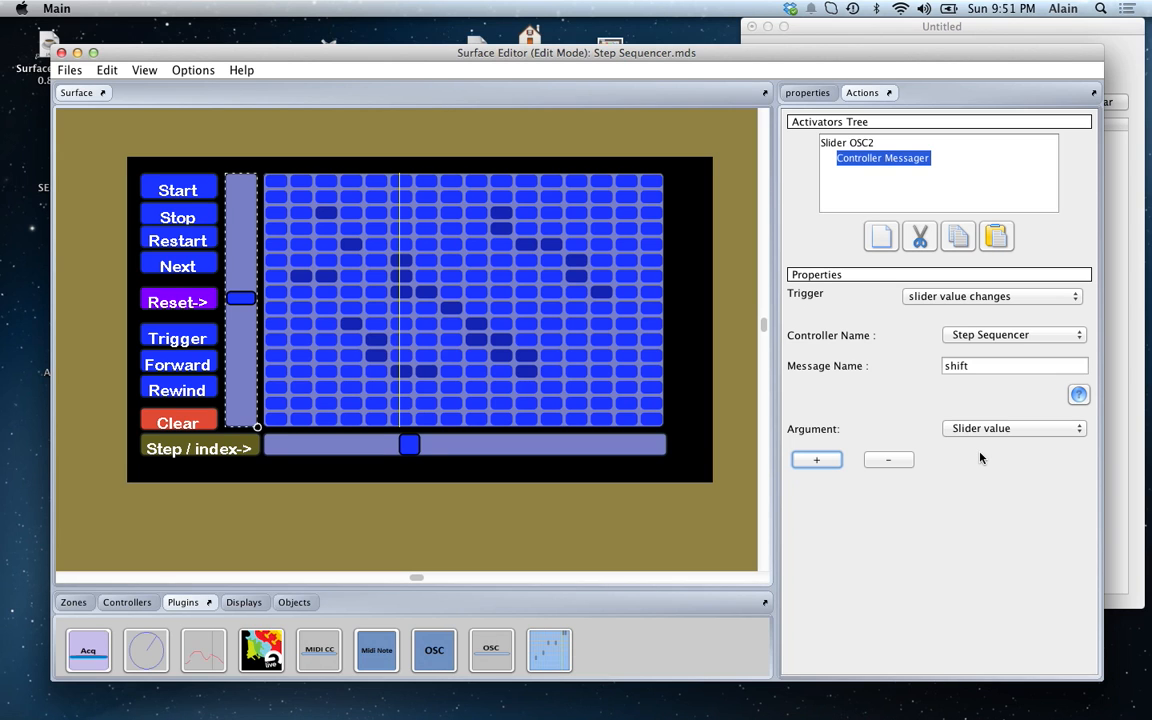
# Step: Test in play mode how the vertical slider shifts the step pattern and how Reset-> restores it, and return to edit mode
pyautogui.press('super+e')
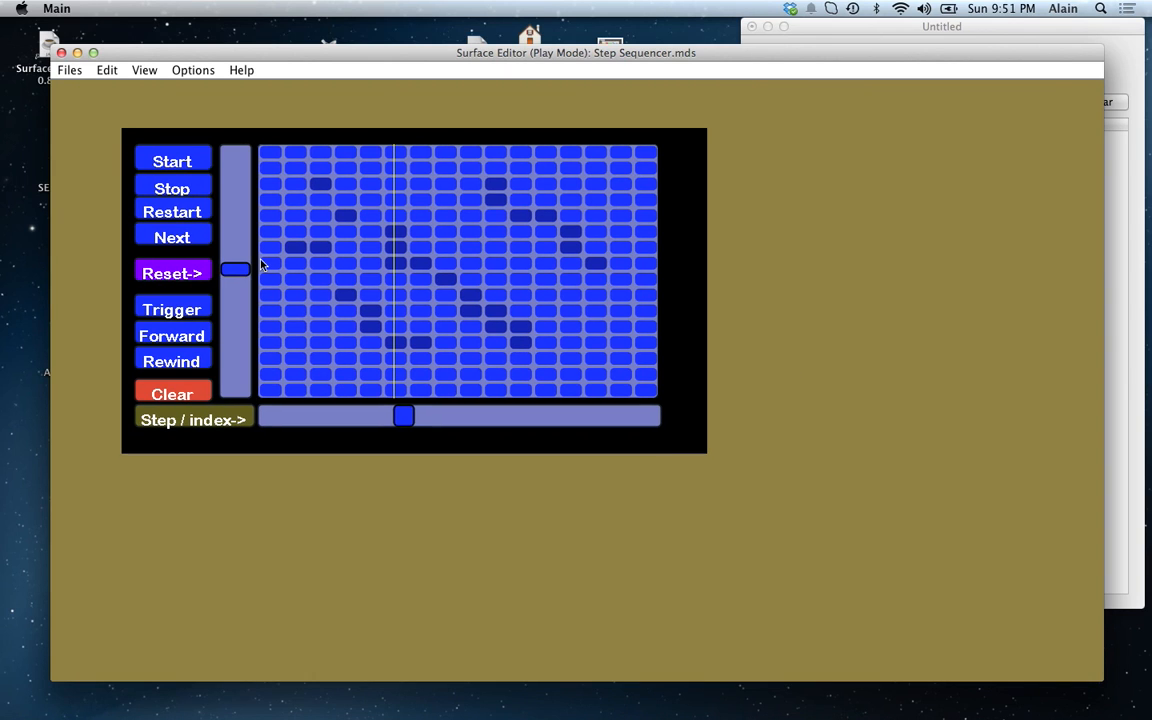
pyautogui.moveTo(237, 275); pyautogui.dragTo(237, 349)
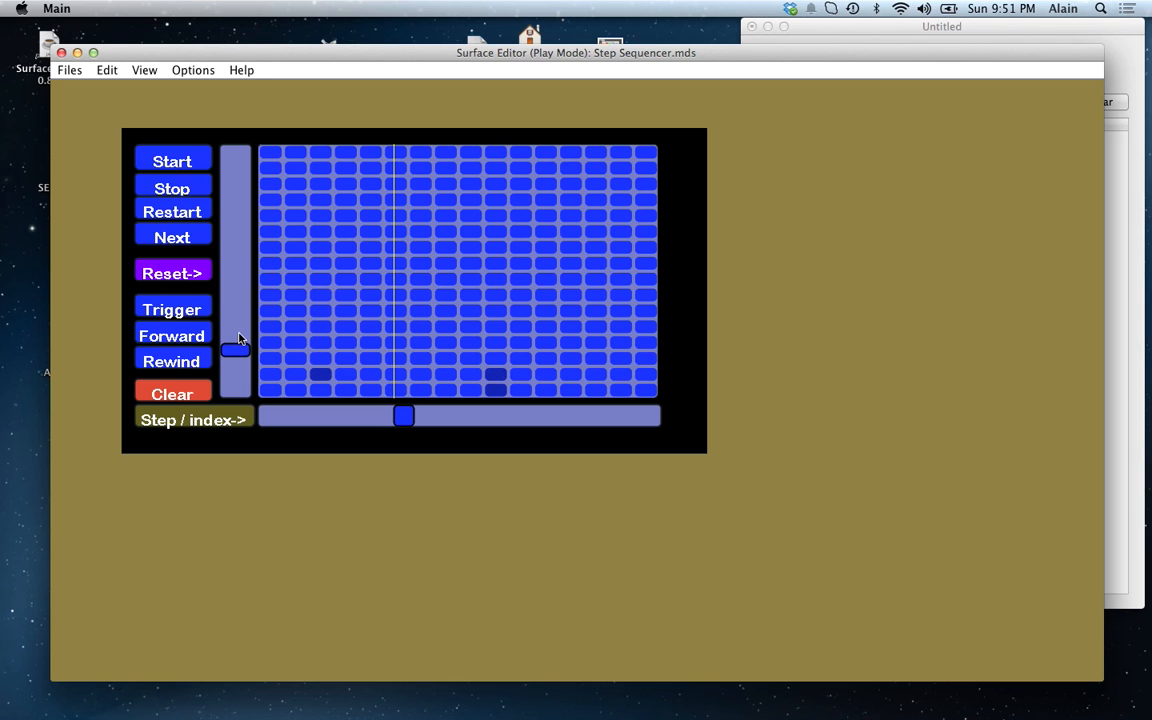
pyautogui.click(166, 275)
pyautogui.moveTo(236, 269); pyautogui.dragTo(235, 362)
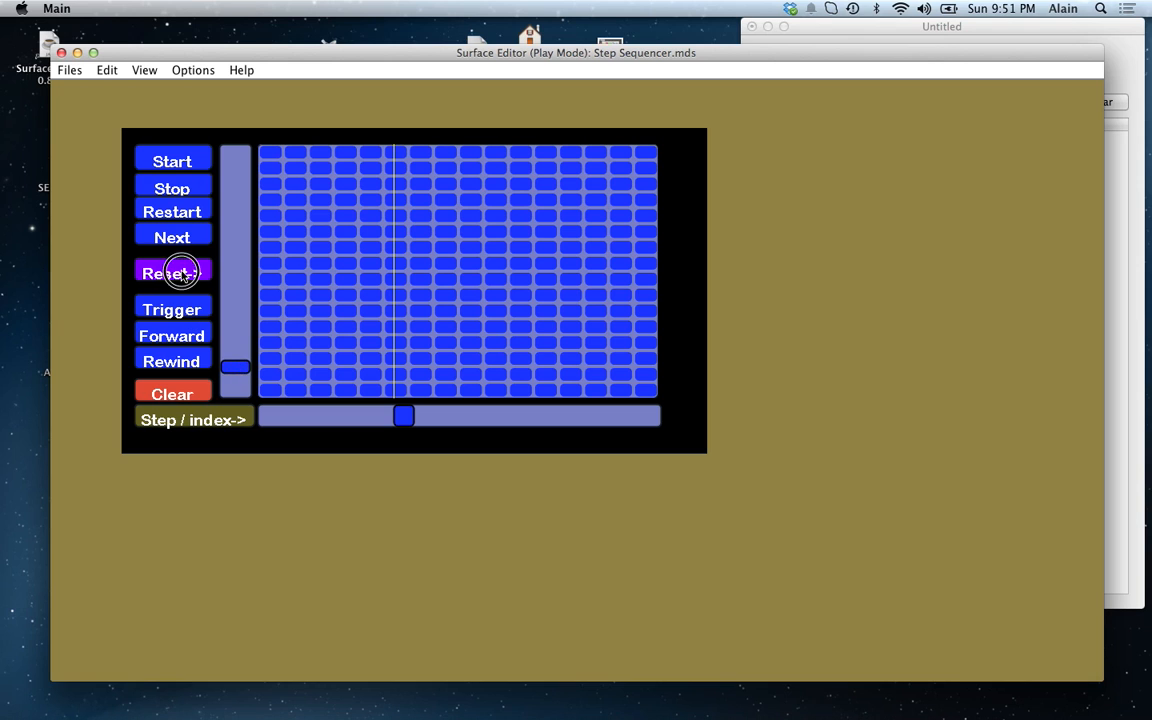
pyautogui.click(180, 274)
pyautogui.moveTo(230, 277)
pyautogui.mouseDown()
pyautogui.moveTo(236, 216)
pyautogui.moveTo(234, 309)
pyautogui.moveTo(234, 265)
pyautogui.moveTo(237, 277)
pyautogui.mouseUp()
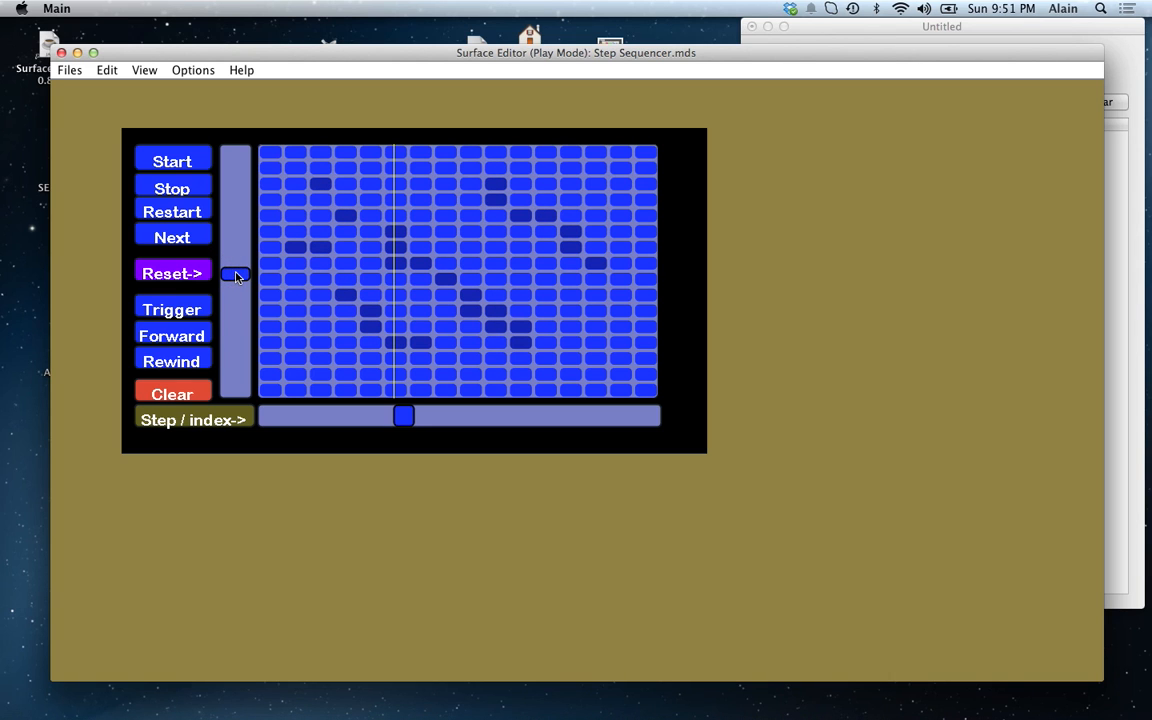
pyautogui.press('super+e')
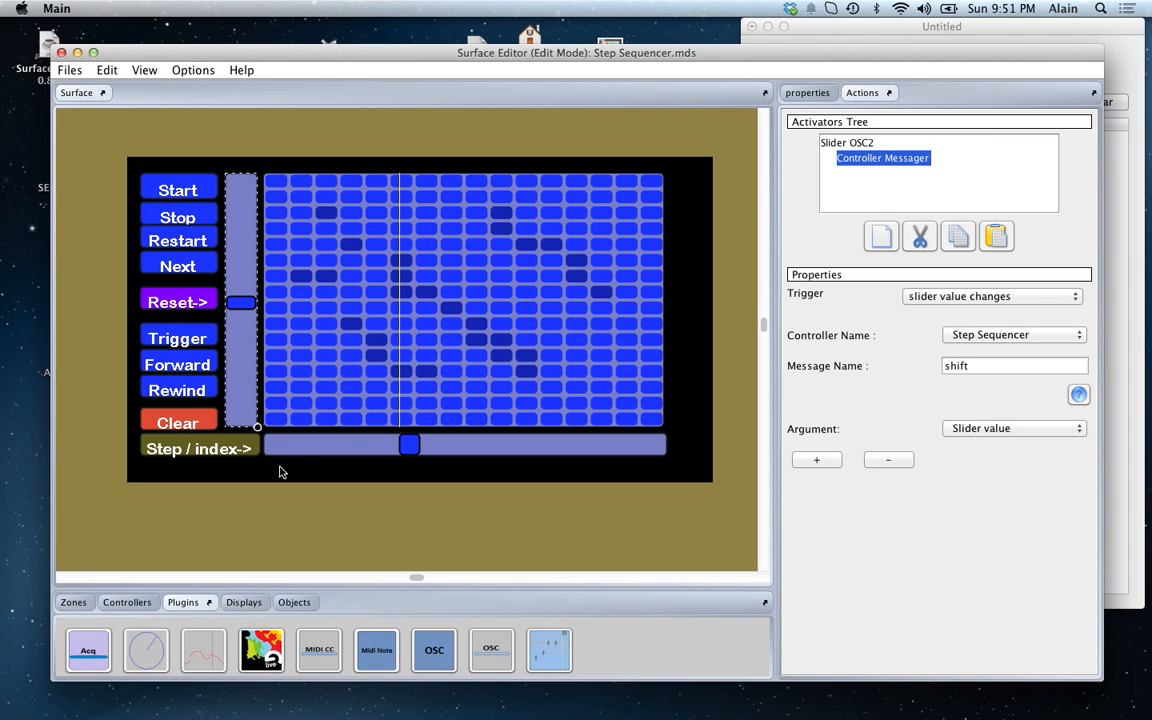
# Step: Place a Multiple Button strip about 0.68 wide and 0.06 high below the horizontal slider, with 1 row and 16 columns
pyautogui.click(130, 603)
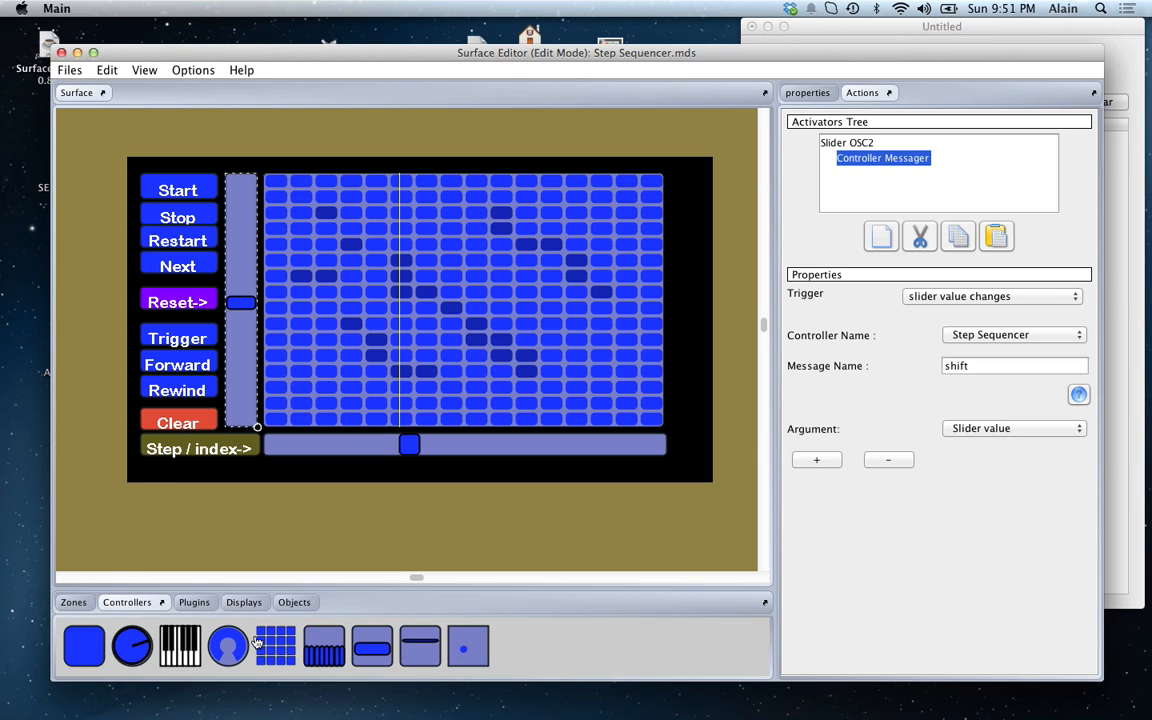
pyautogui.moveTo(268, 461); pyautogui.dragTo(665, 477)
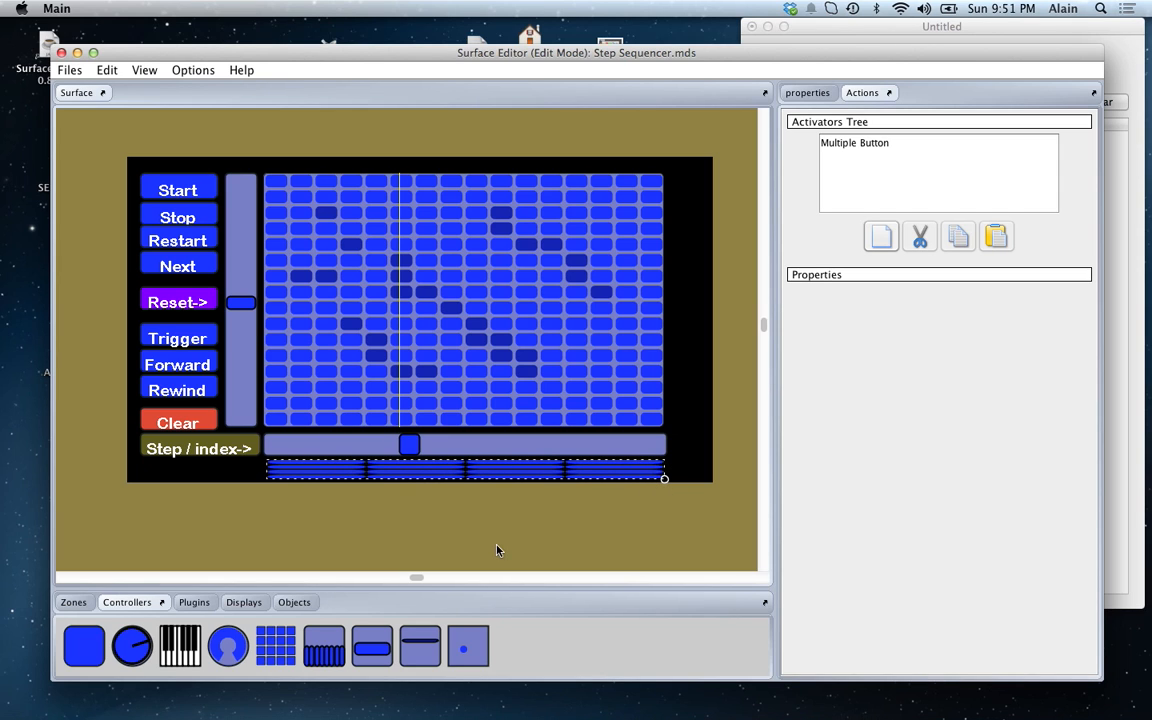
pyautogui.click(803, 93)
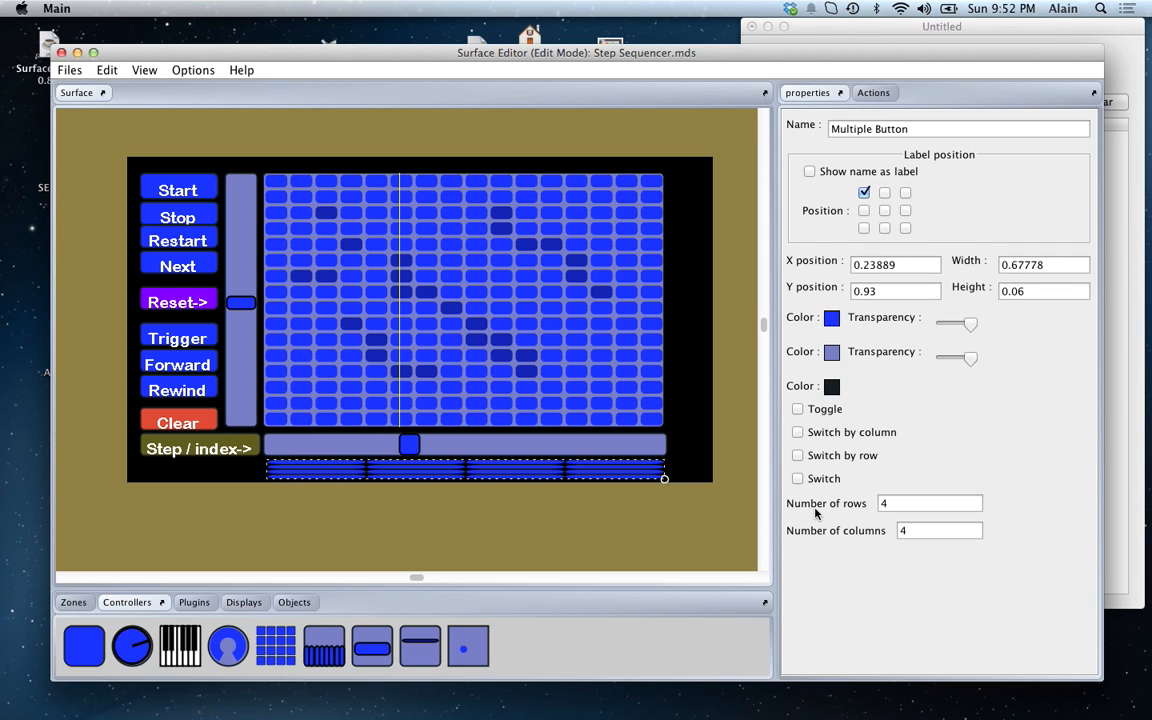
pyautogui.click(895, 503)
pyautogui.doubleClick(895, 503)
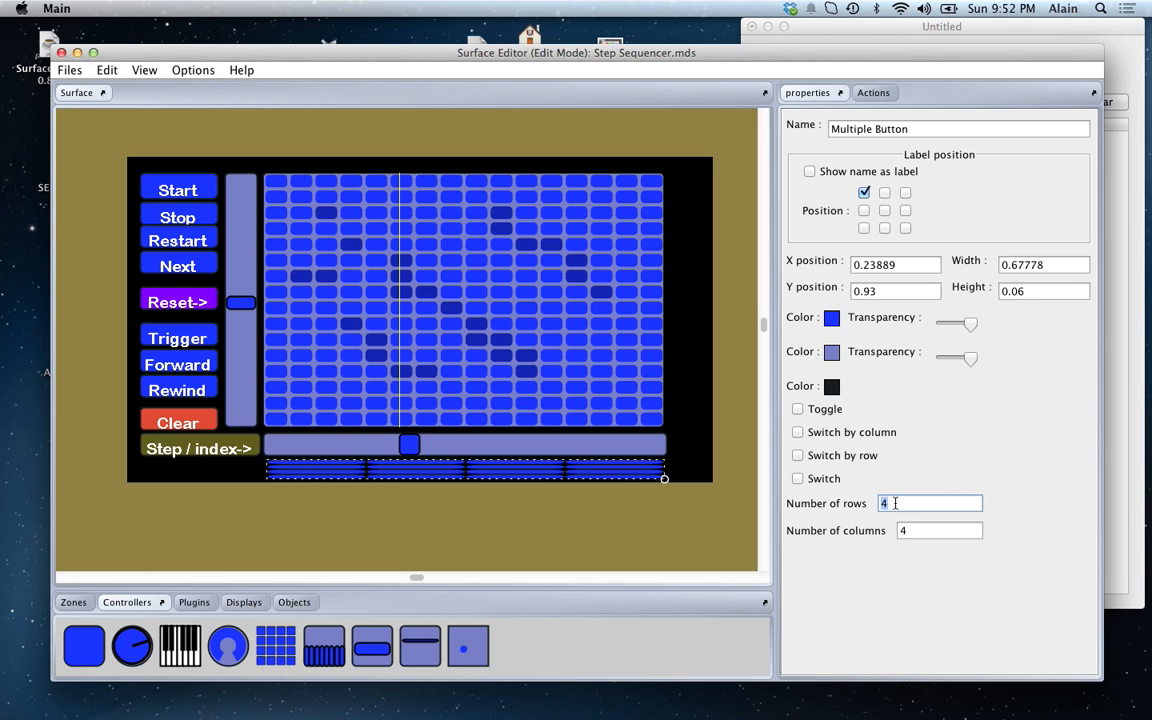
pyautogui.write('1')
pyautogui.doubleClick(909, 531)
pyautogui.write('16')
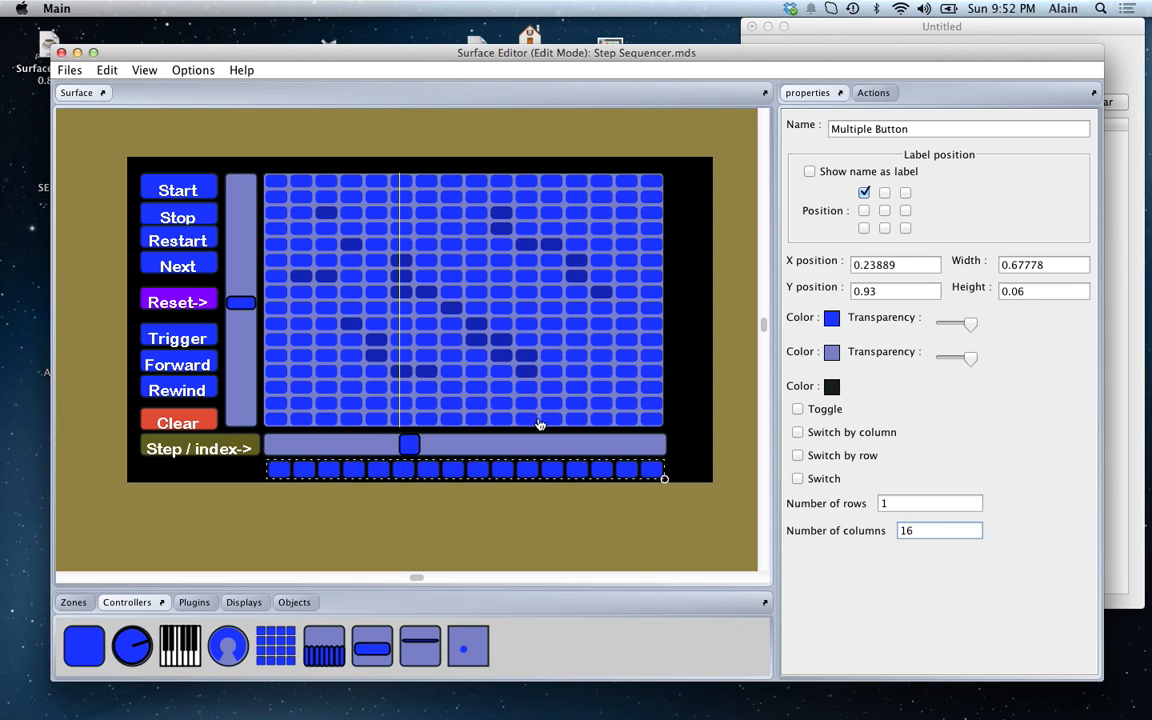
# Step: Add a Controller Messager action to the 16-button strip and target it at Step Sequencer
pyautogui.click(541, 475)
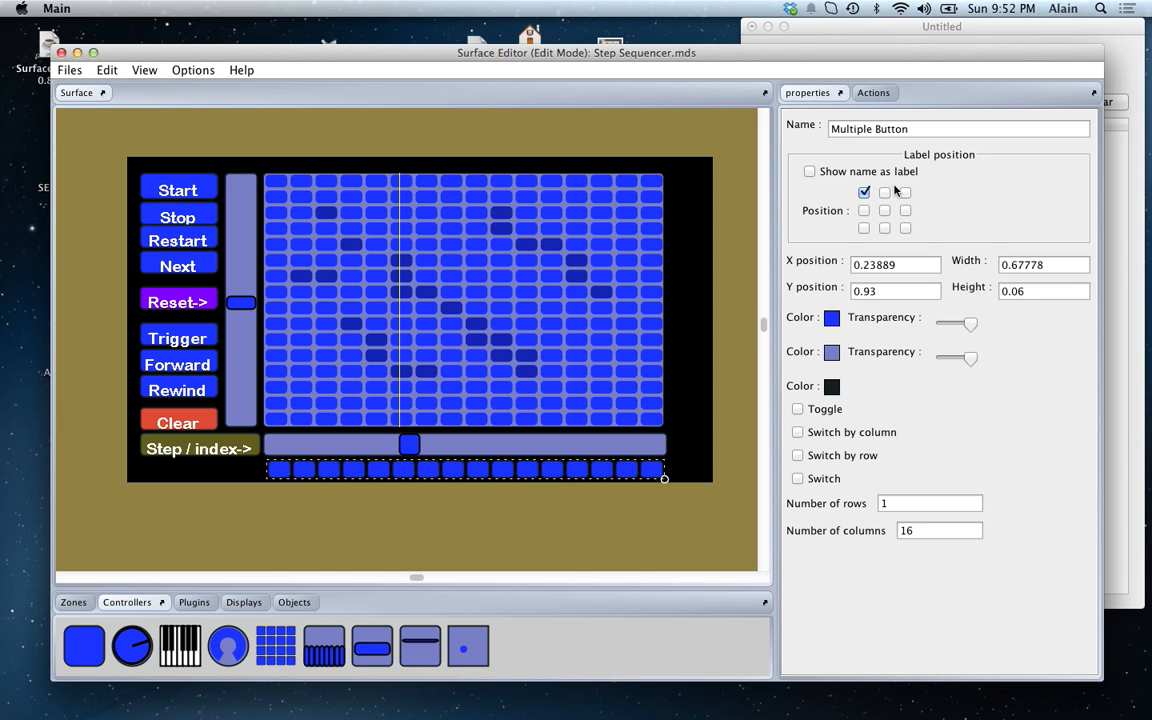
pyautogui.click(870, 92)
pyautogui.click(855, 143)
pyautogui.click(878, 237)
pyautogui.moveTo(926, 250)
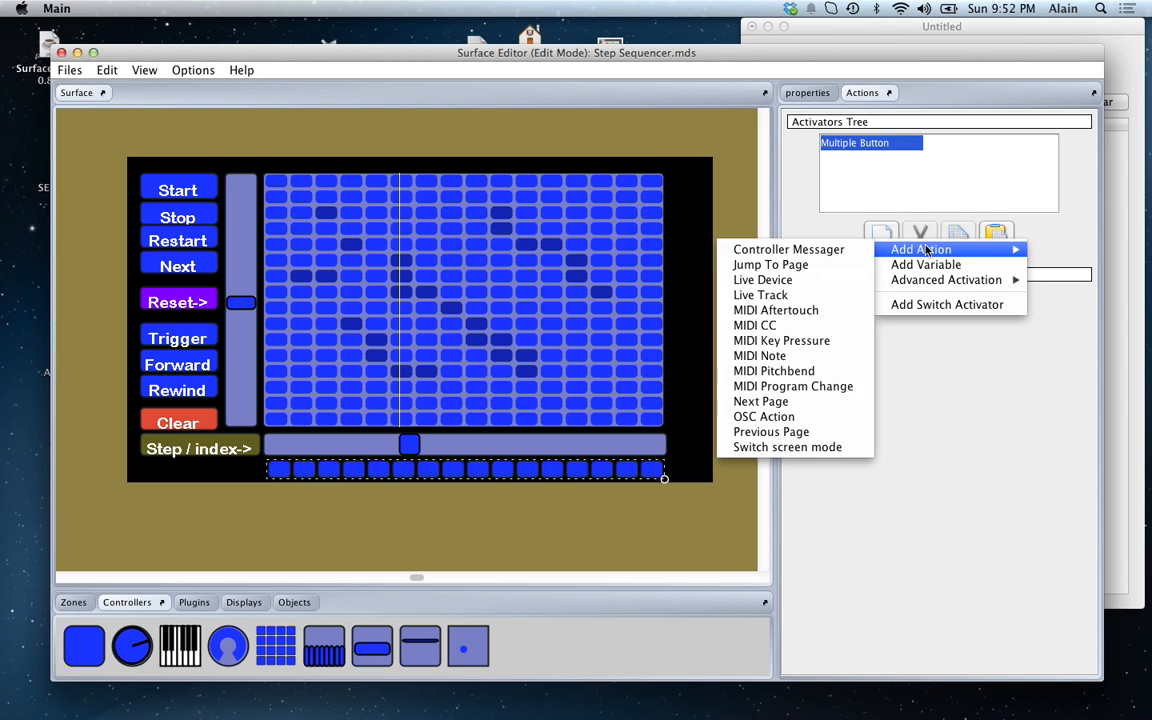
pyautogui.click(785, 249)
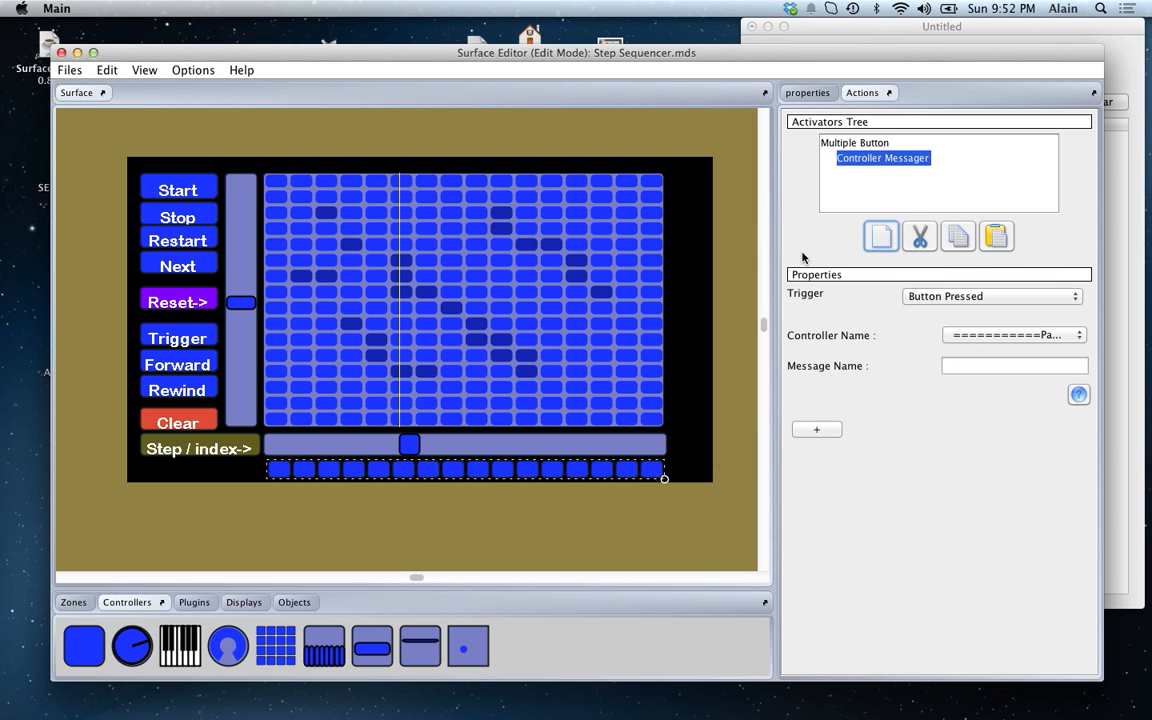
pyautogui.click(991, 337)
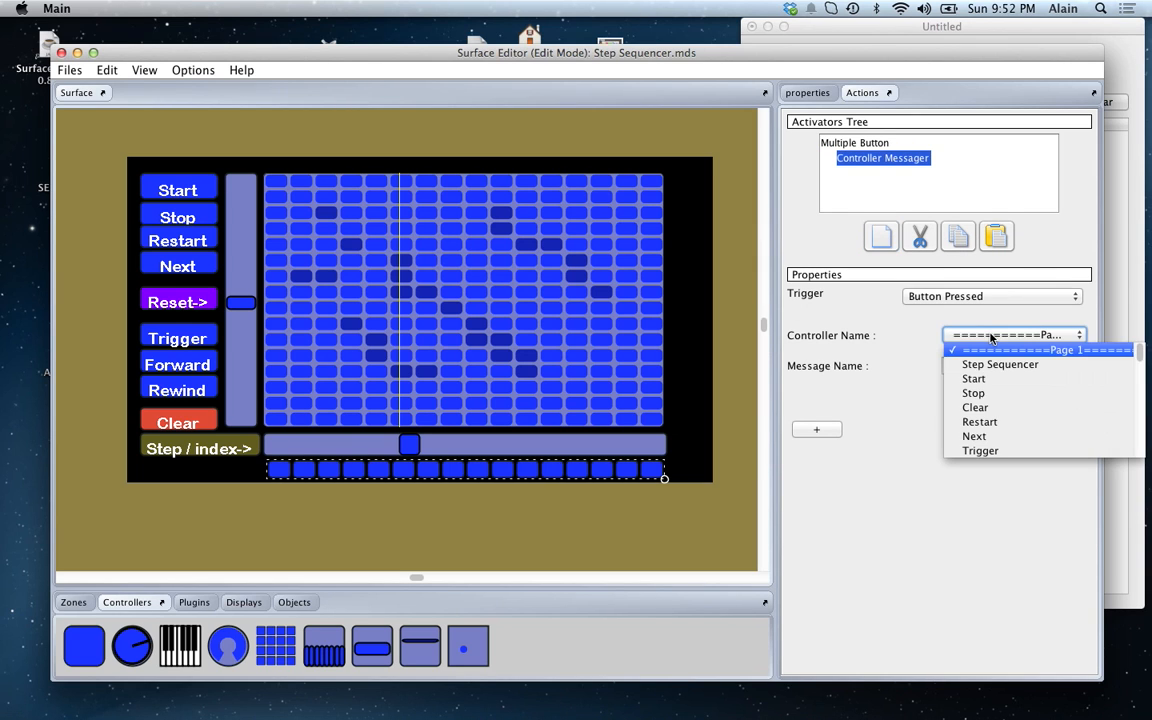
pyautogui.click(989, 364)
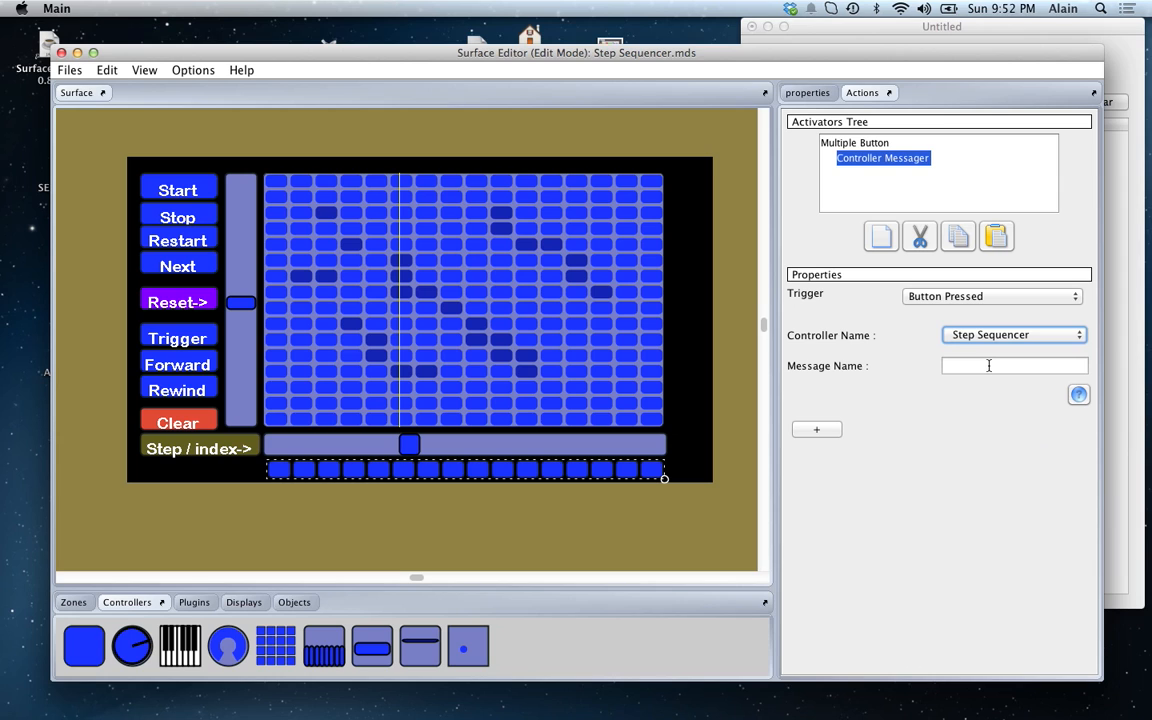
# Step: Name the strip's message "range" and give it a variable argument using Button Column Number, widening the editor window and its actions area
pyautogui.click(979, 365)
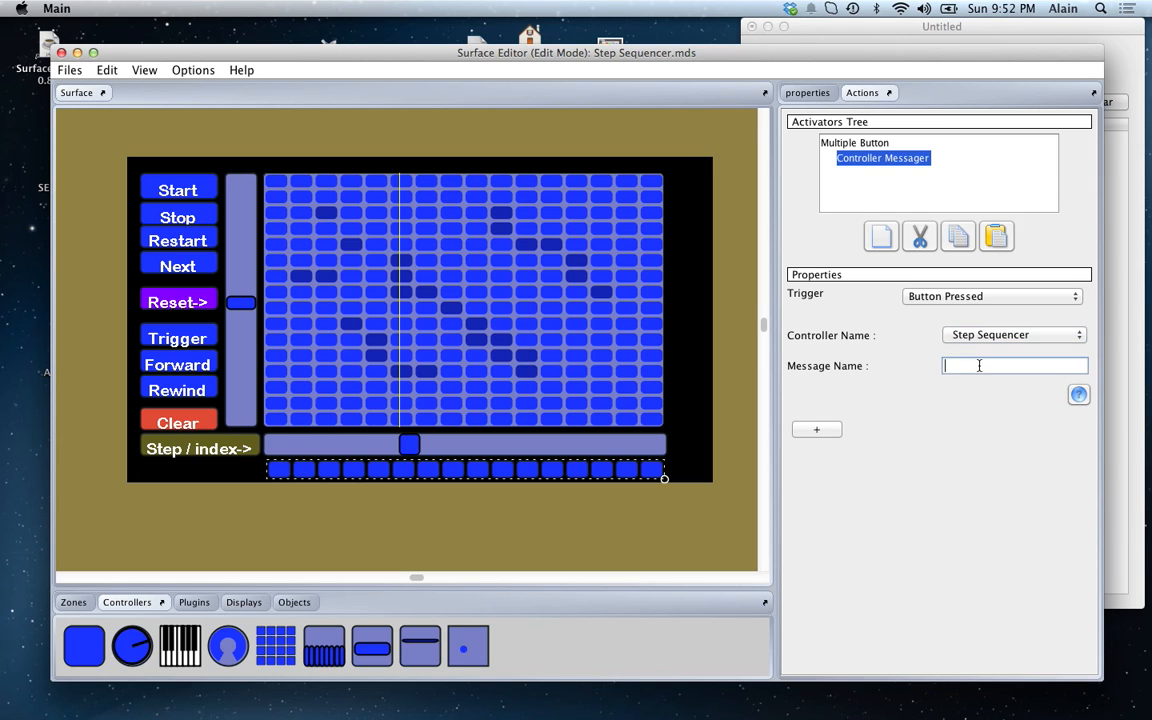
pyautogui.write('range')
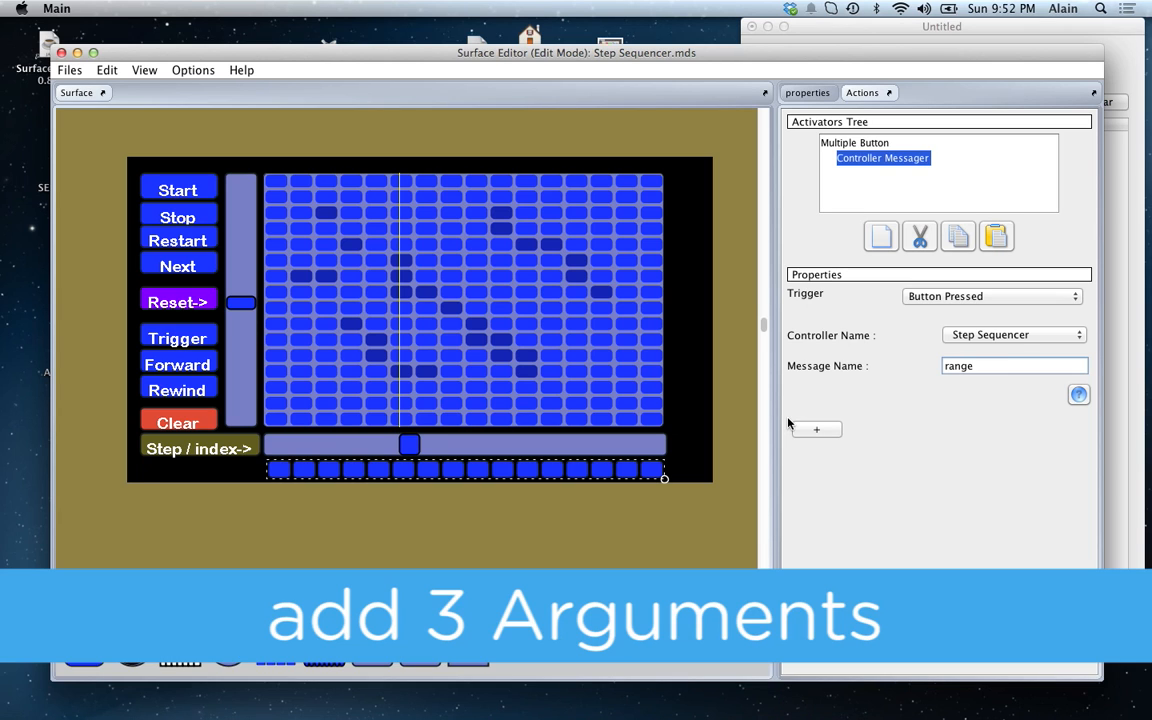
pyautogui.click(817, 430)
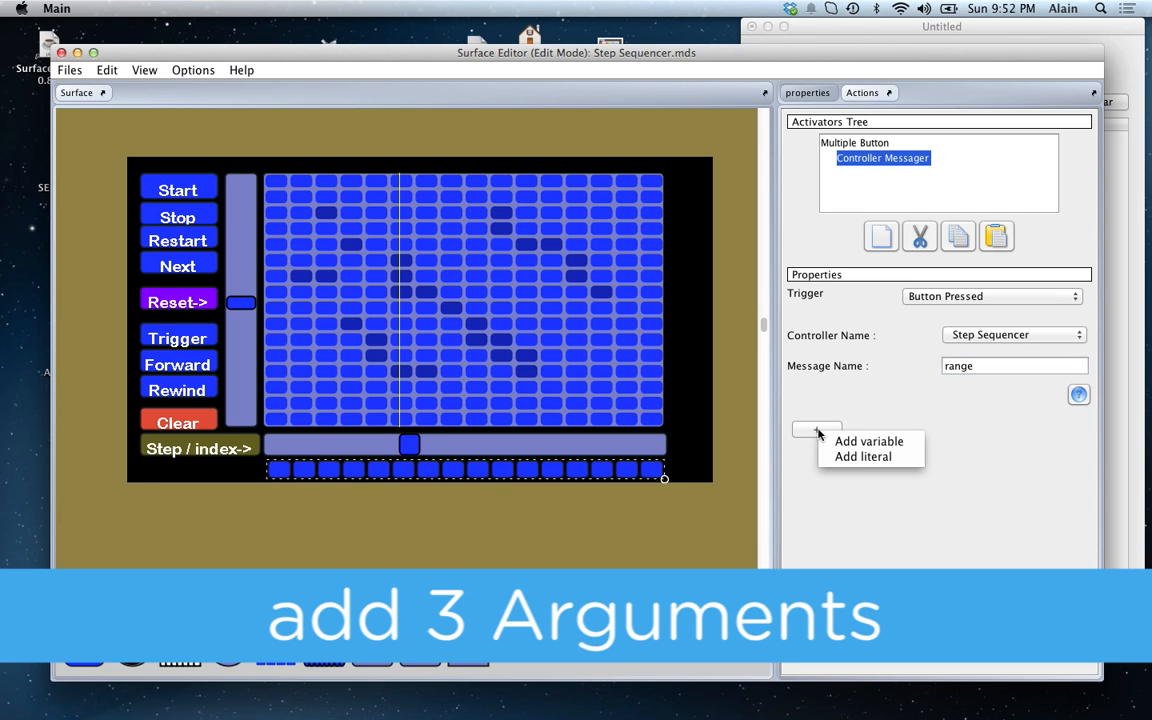
pyautogui.click(866, 442)
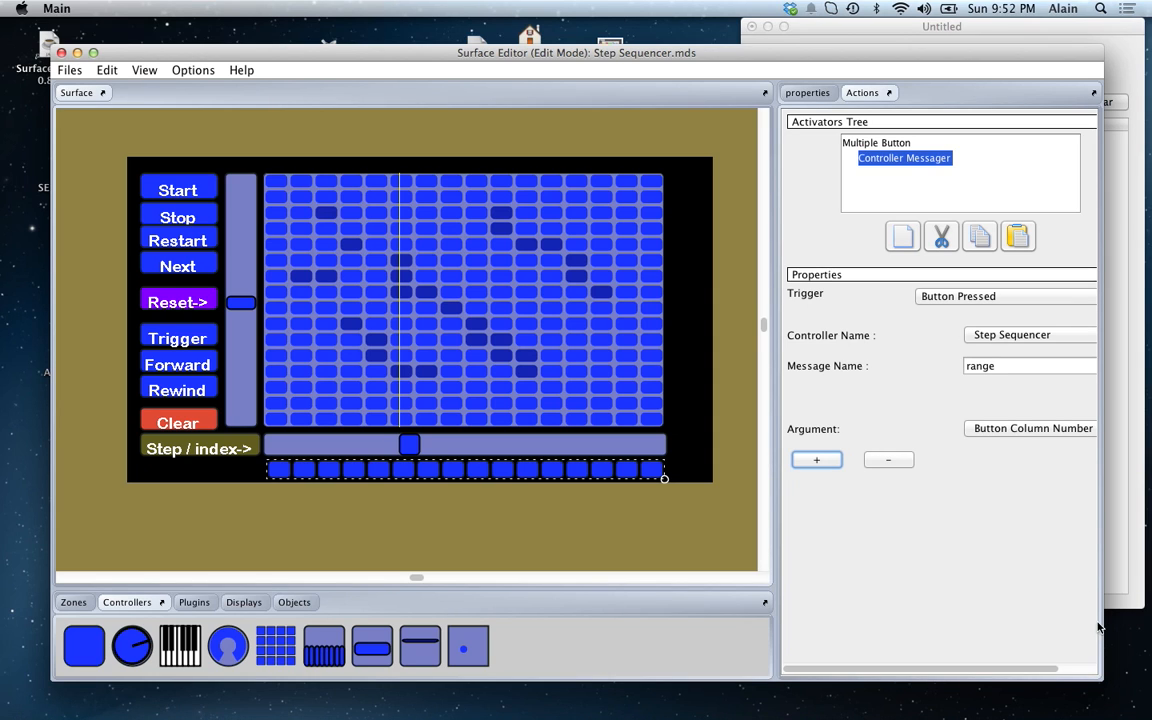
pyautogui.moveTo(1104, 560); pyautogui.dragTo(1129, 557)
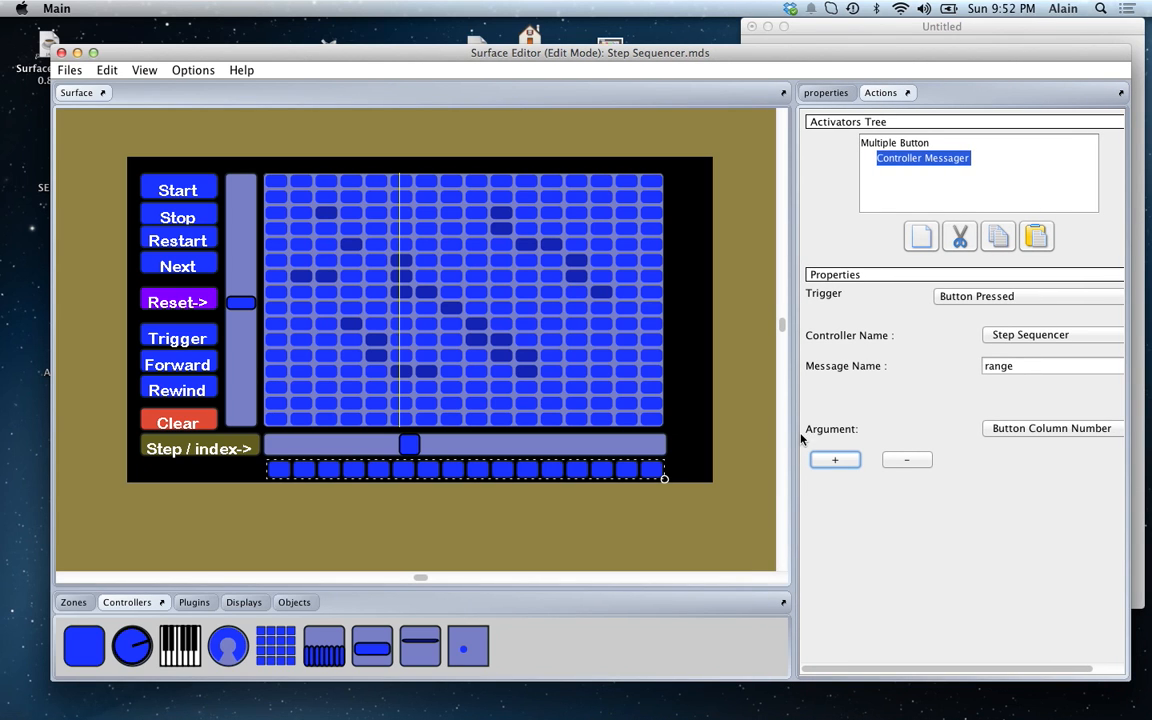
pyautogui.moveTo(791, 437); pyautogui.dragTo(752, 436)
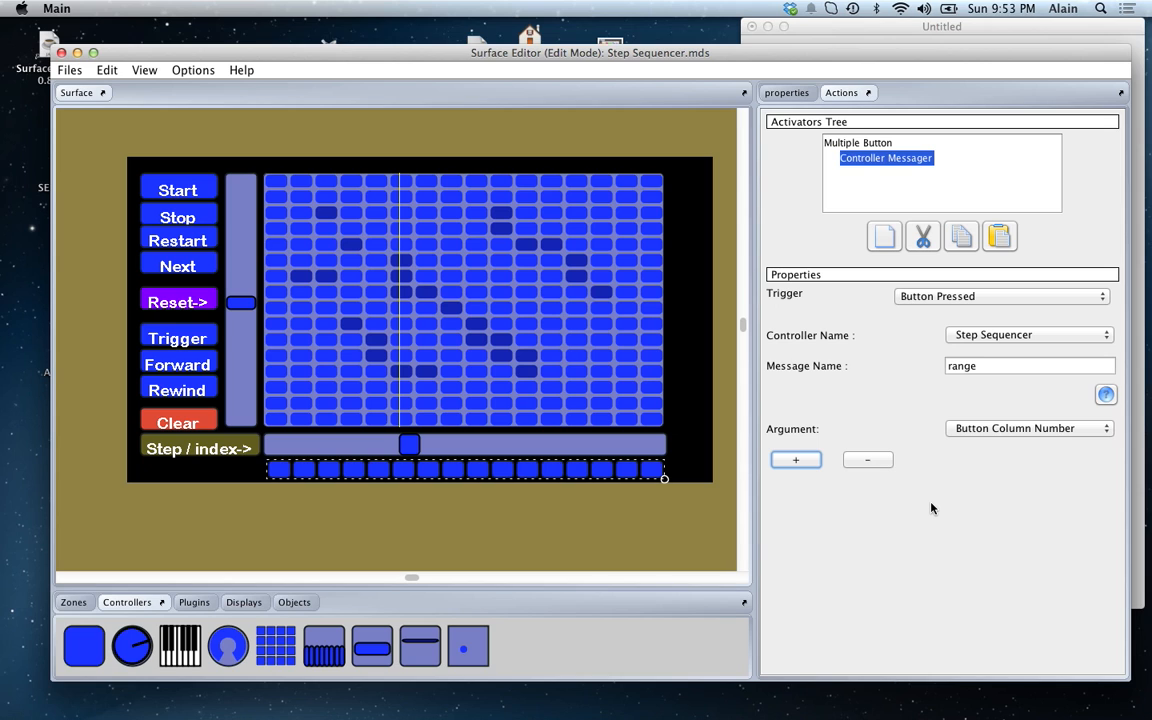
pyautogui.click(1095, 428)
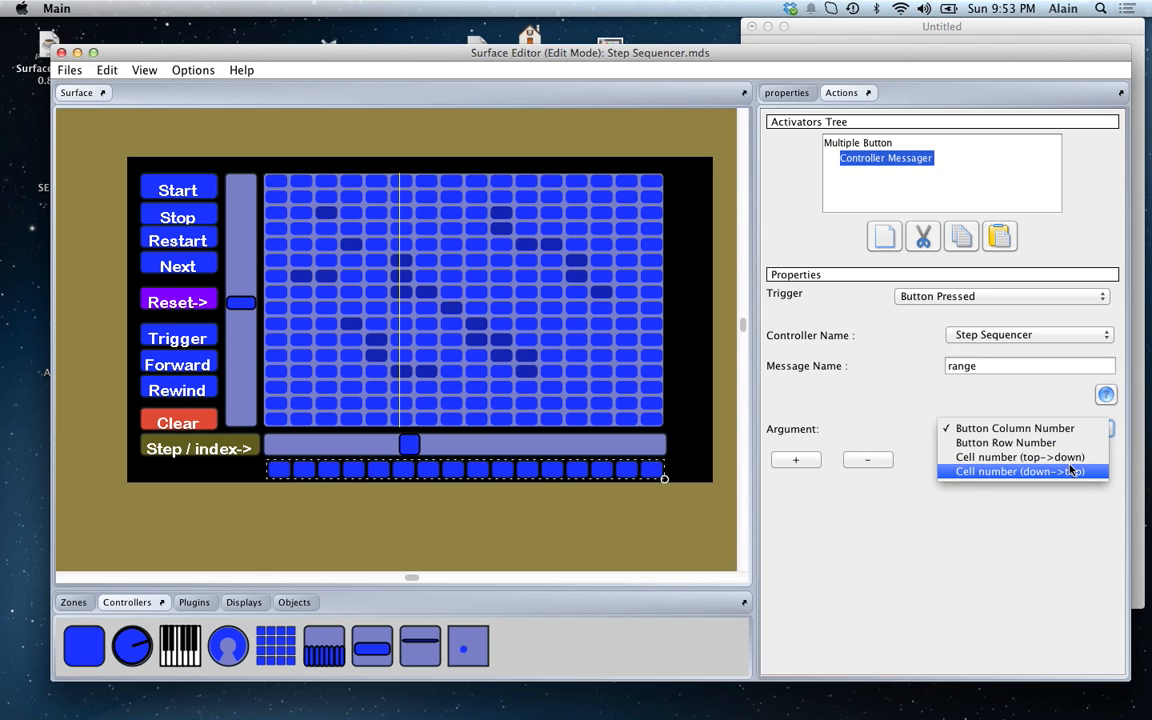
pyautogui.click(997, 430)
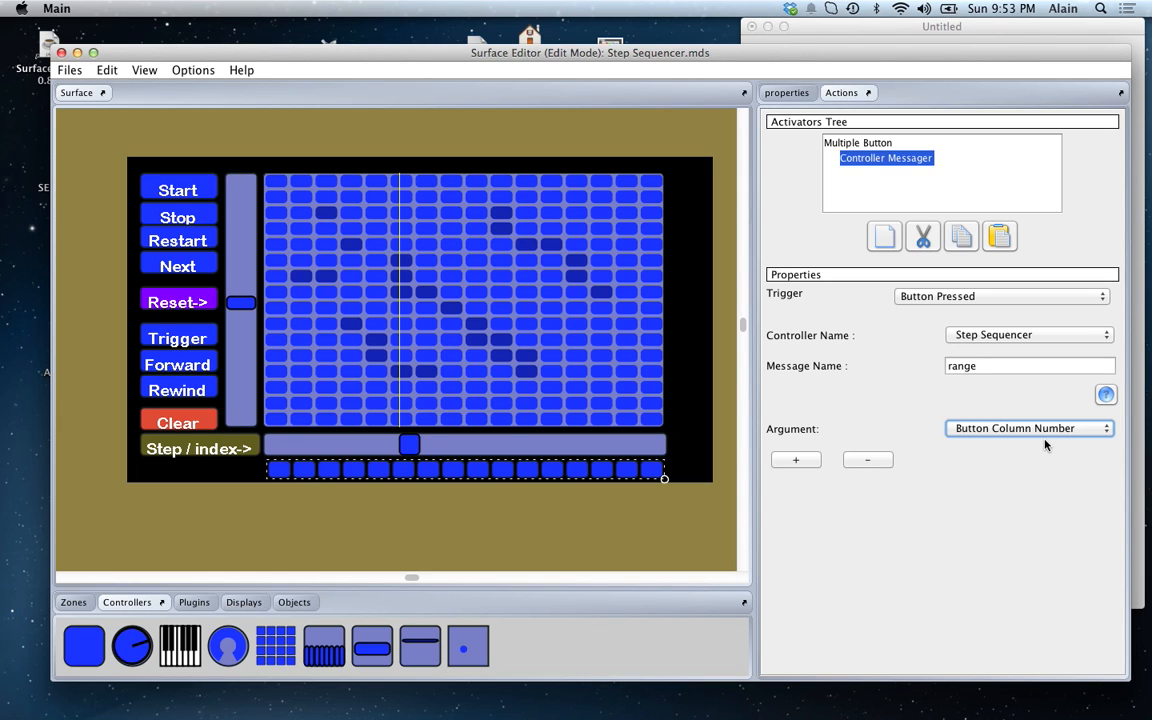
pyautogui.click(808, 464)
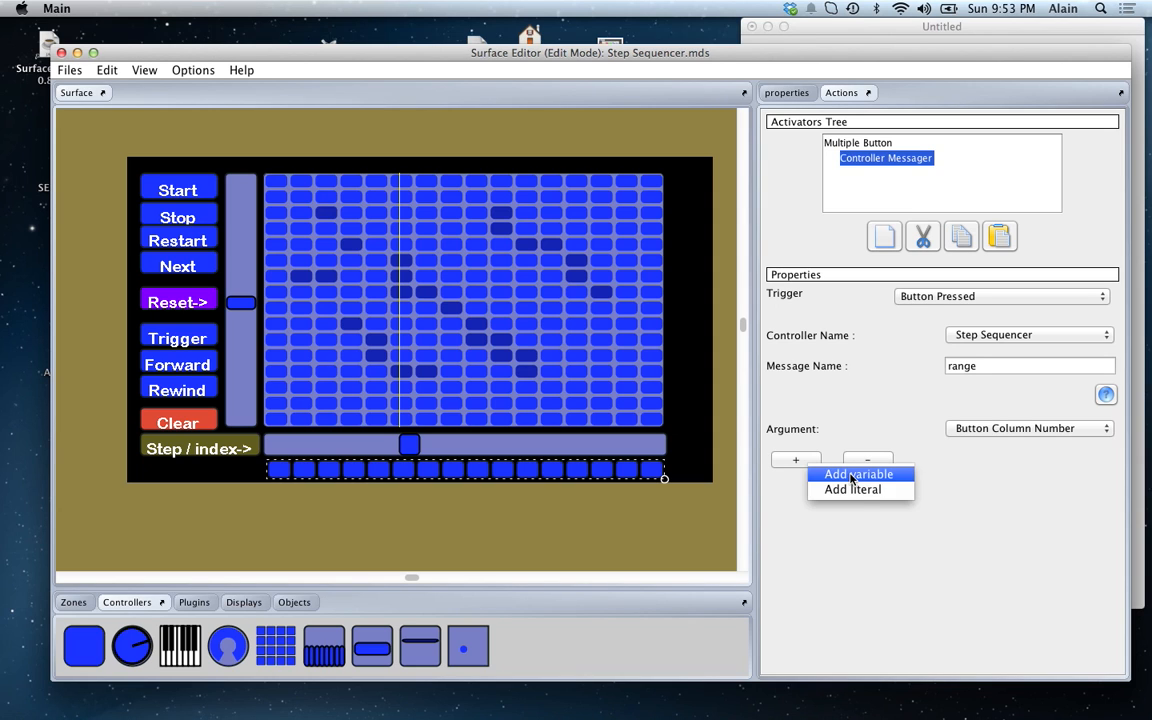
pyautogui.click(852, 475)
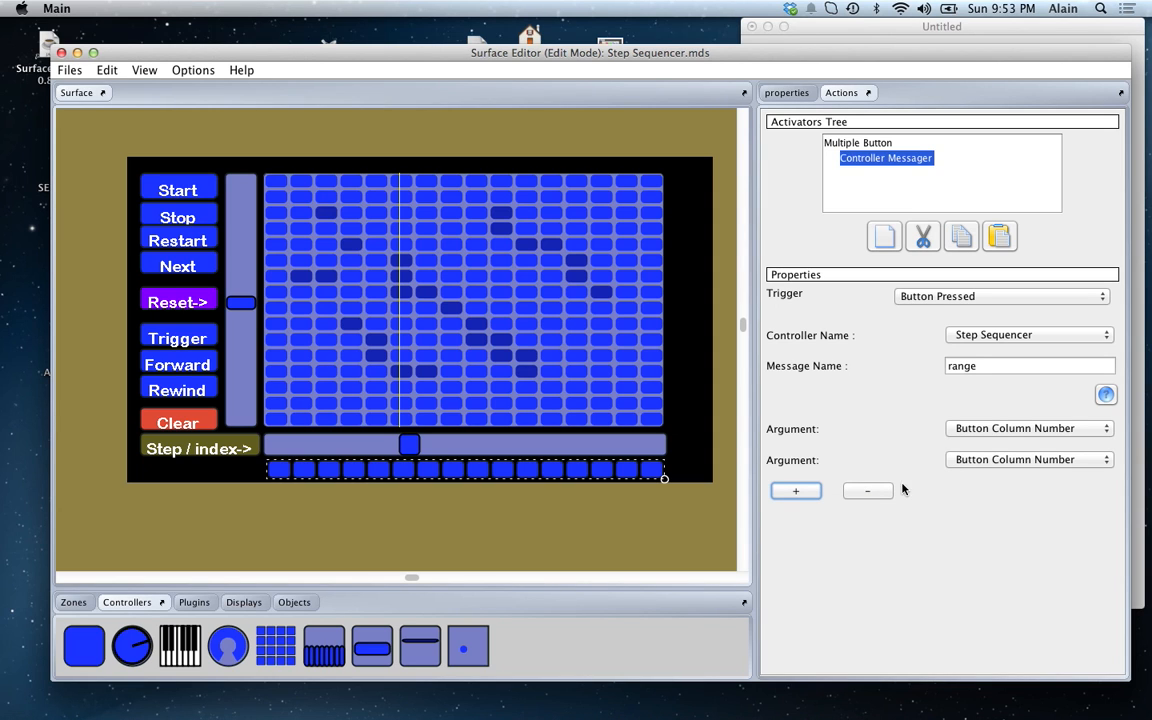
pyautogui.click(875, 494)
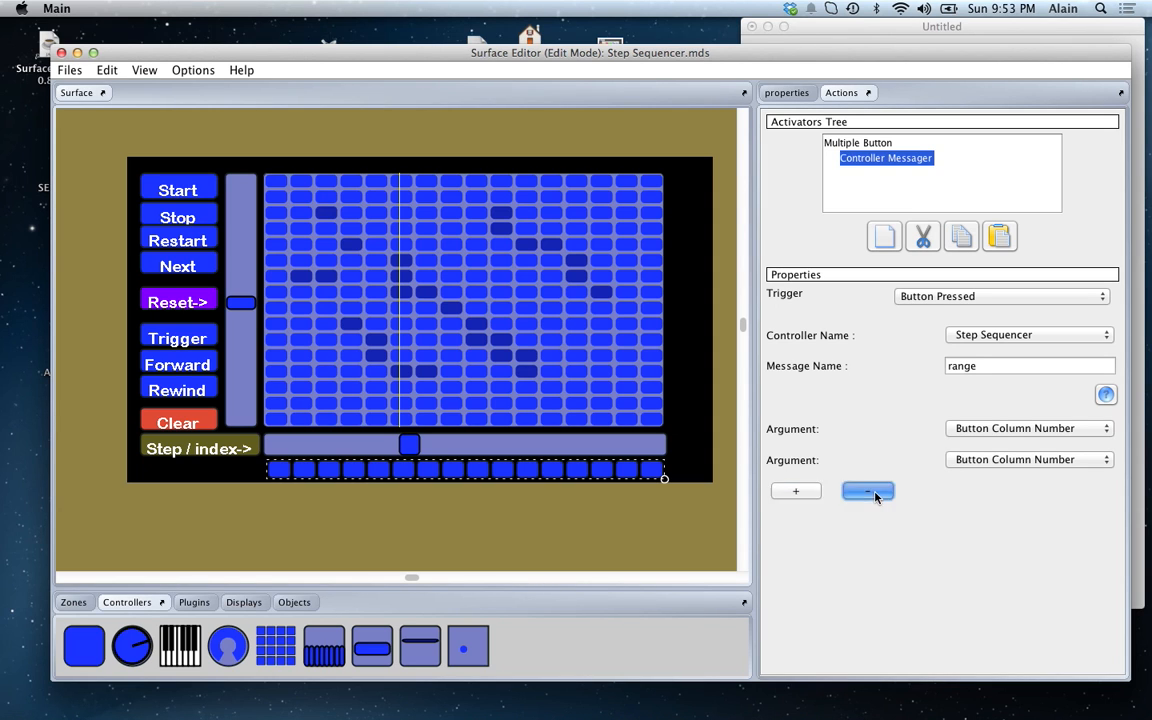
# Step: Add two literal arguments to the strip's "range" message, the first 3 and the second 2
pyautogui.click(797, 462)
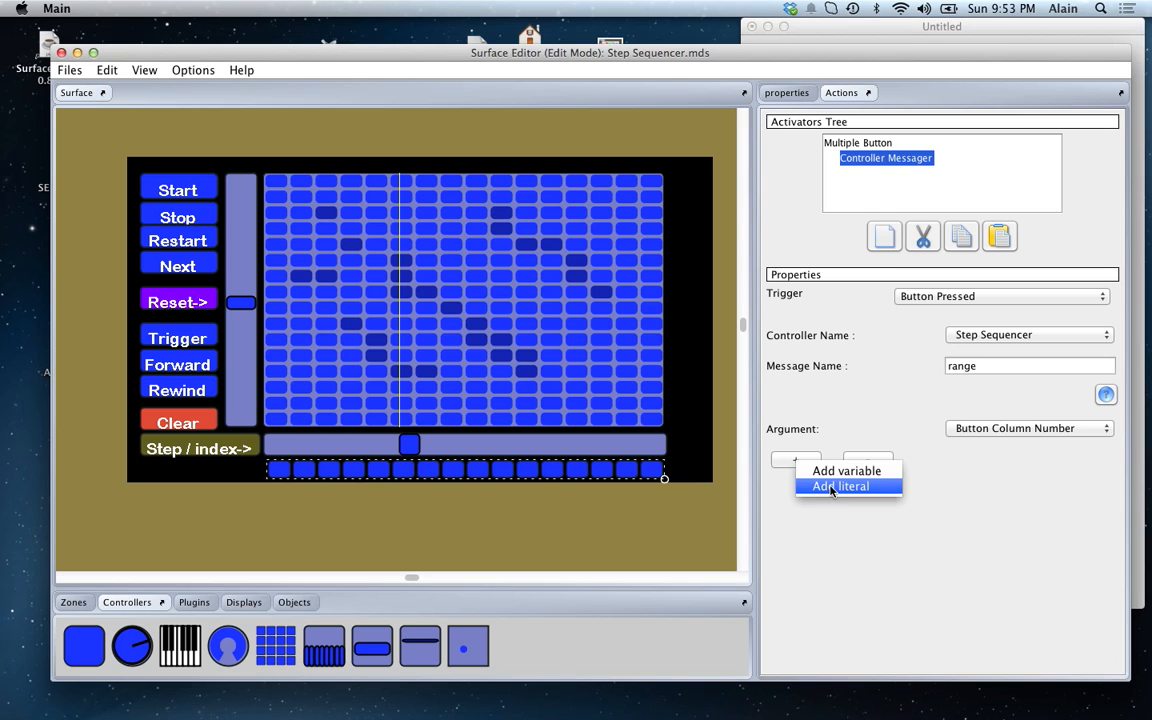
pyautogui.click(831, 487)
pyautogui.click(960, 462)
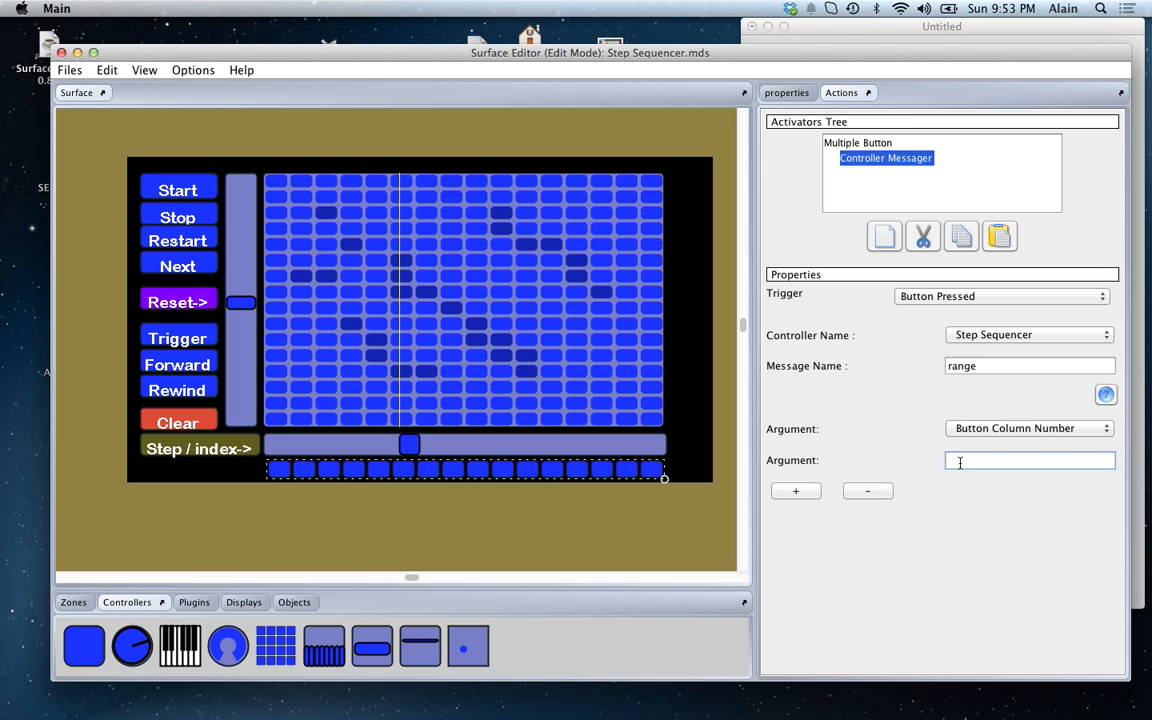
pyautogui.write('3')
pyautogui.press('Tab')
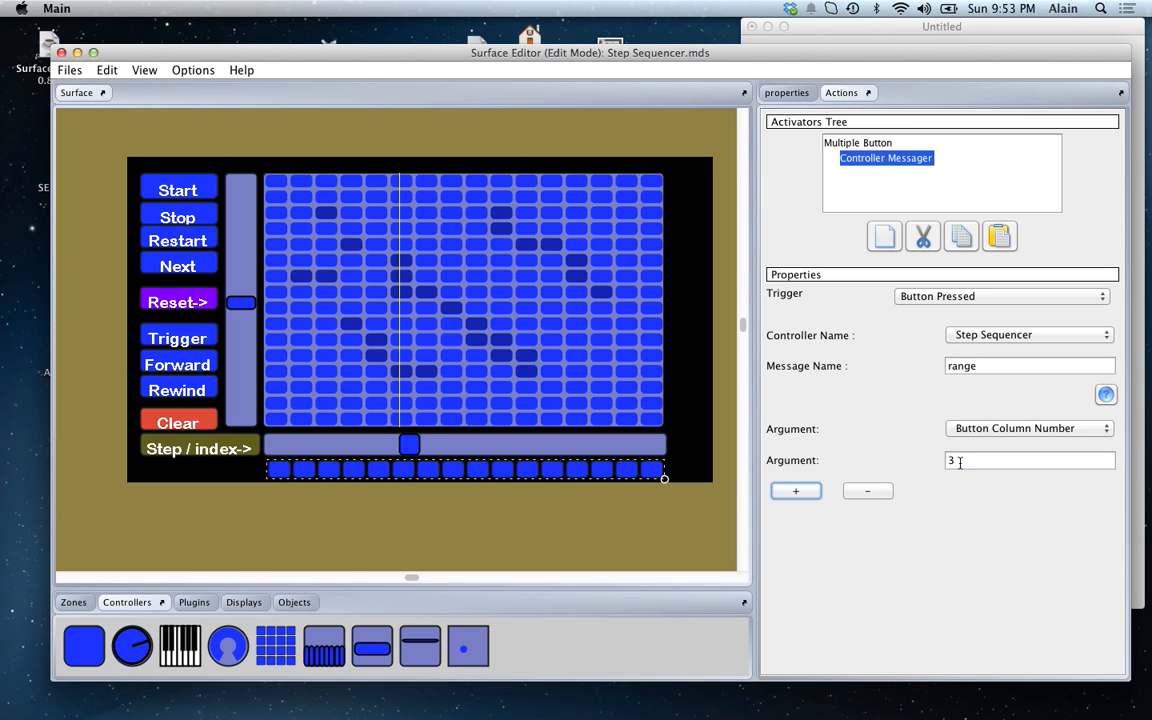
pyautogui.click(798, 491)
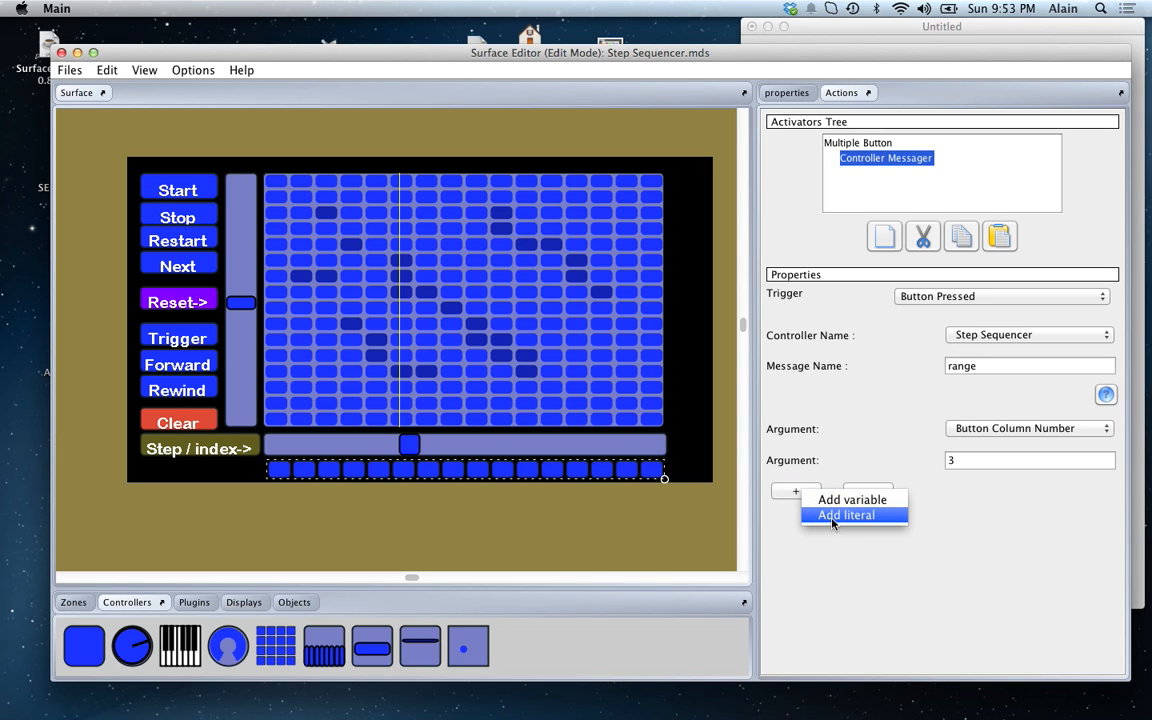
pyautogui.click(832, 516)
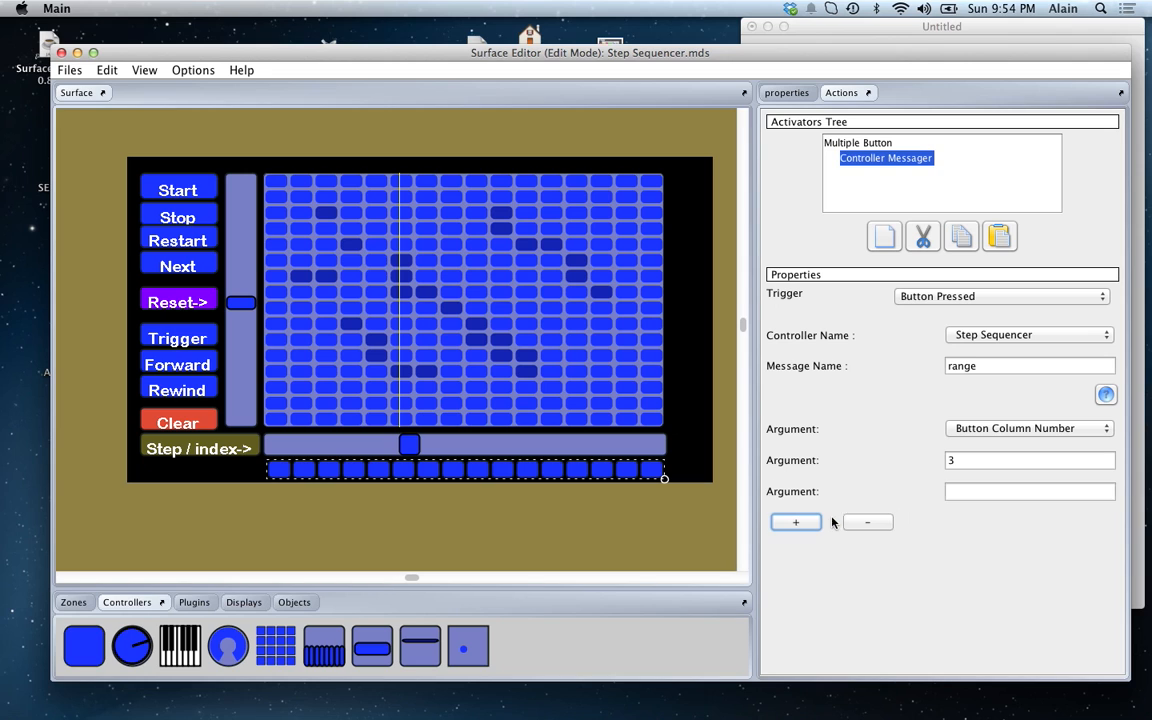
pyautogui.click(960, 491)
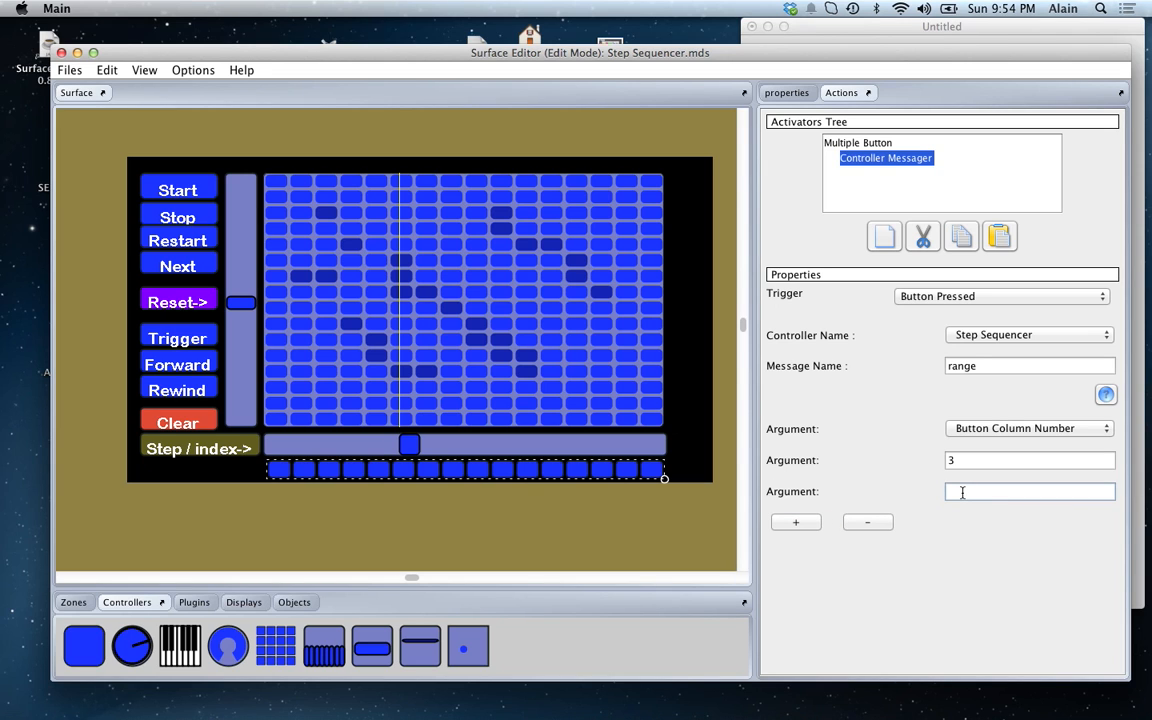
pyautogui.write('2')
pyautogui.press('Tab')
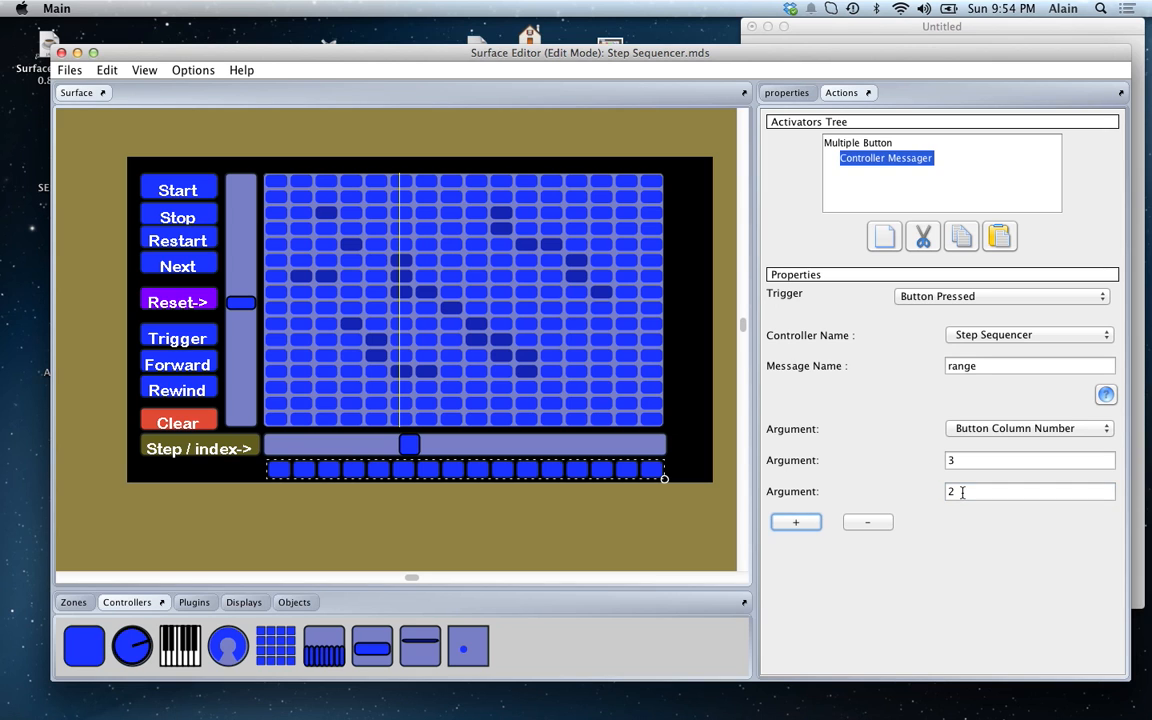
# Step: Test in play mode how the second, eighth and fifth strip buttons move the playback range, and return to edit mode
pyautogui.press('super+e')
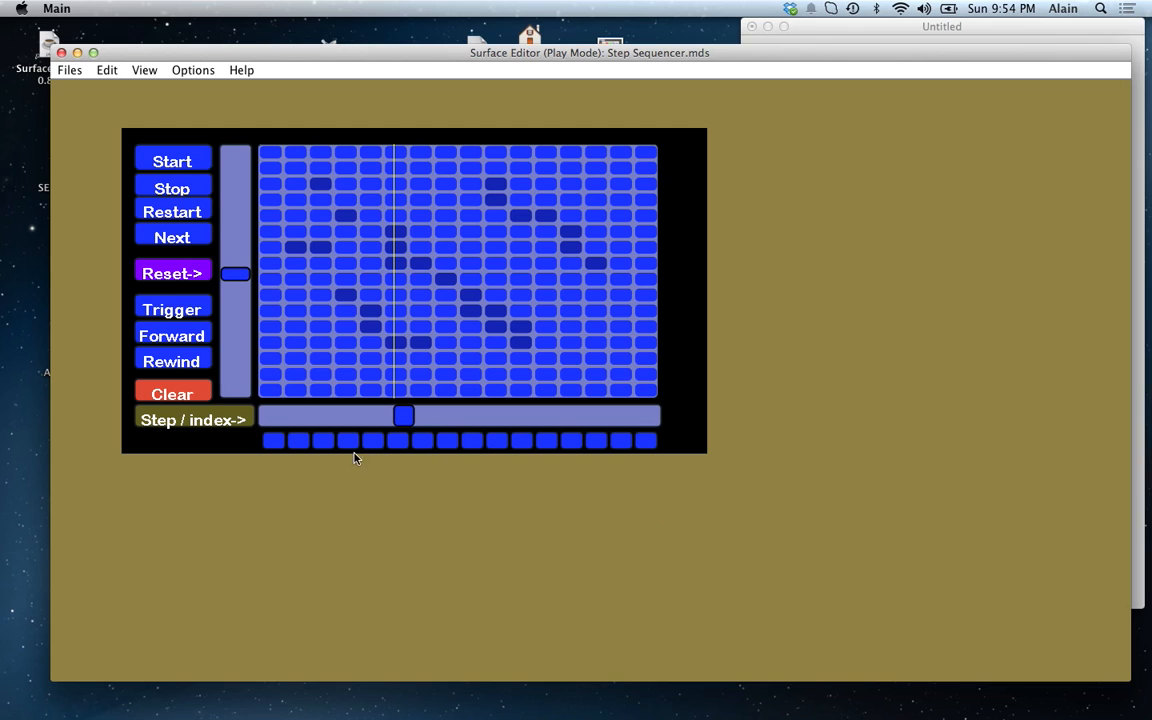
pyautogui.click(297, 442)
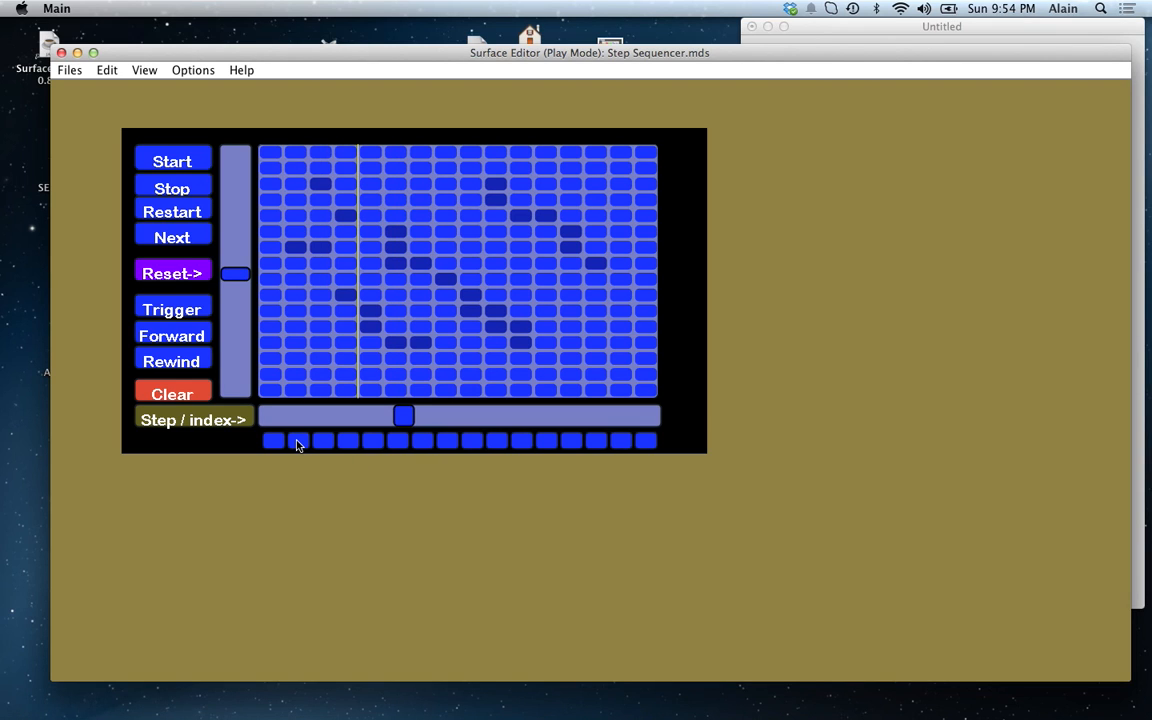
pyautogui.click(447, 442)
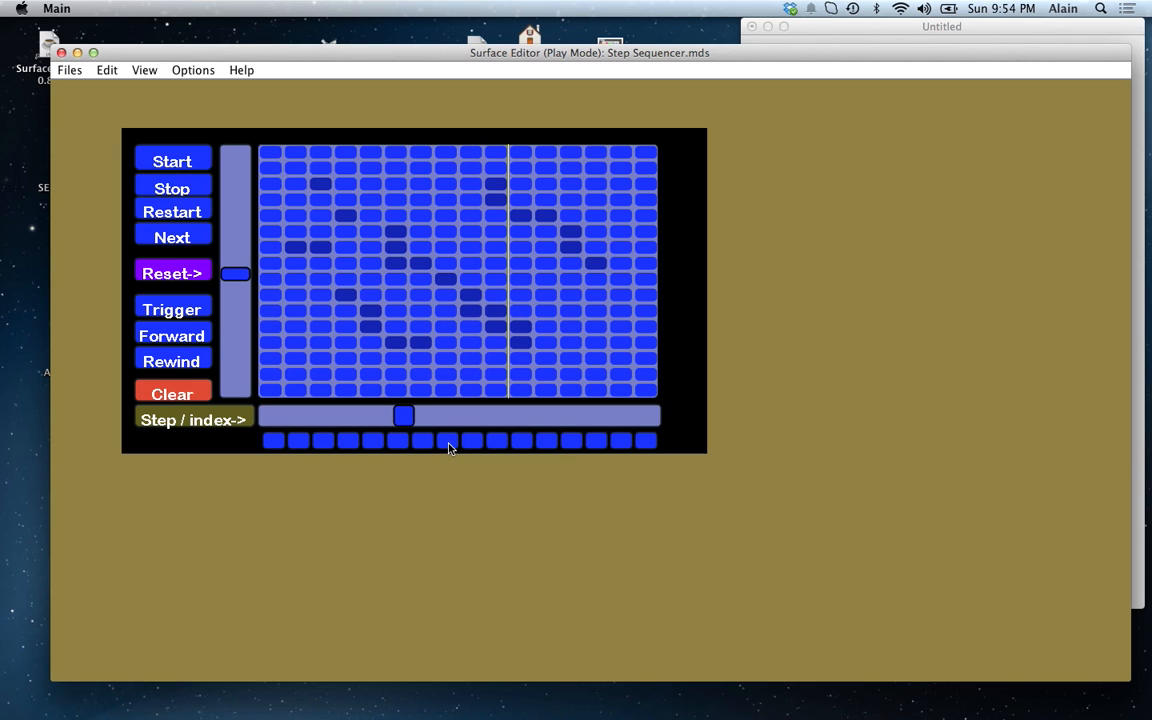
pyautogui.click(372, 442)
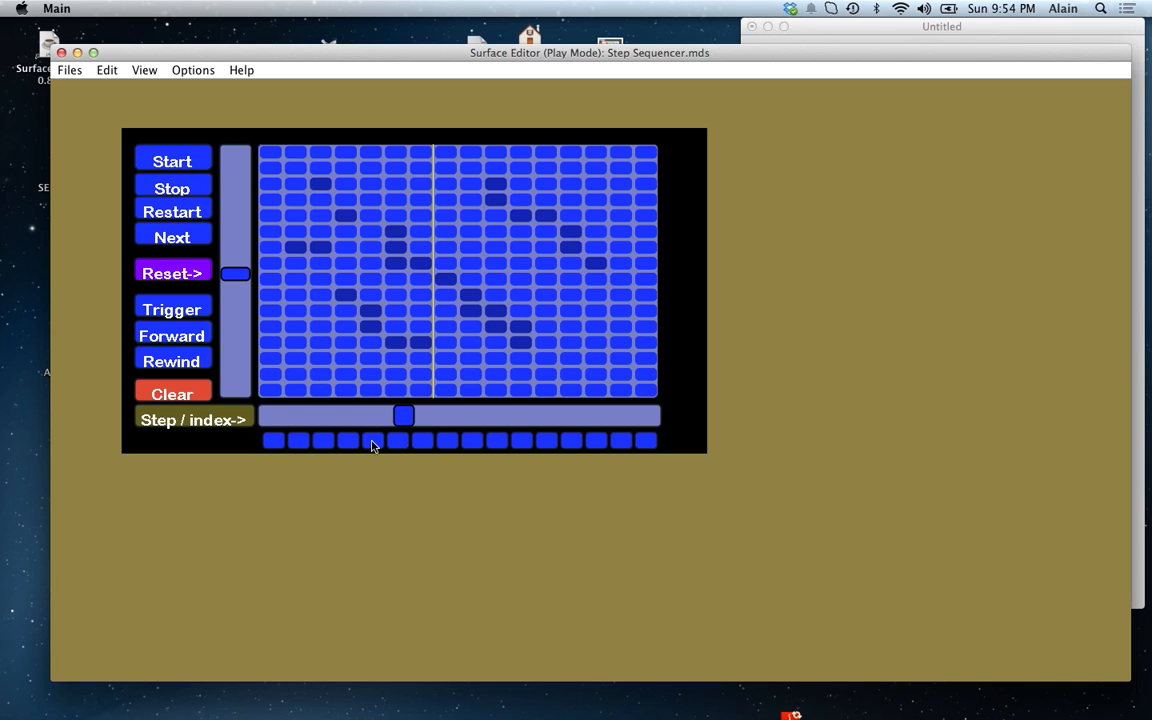
pyautogui.press('super+e')
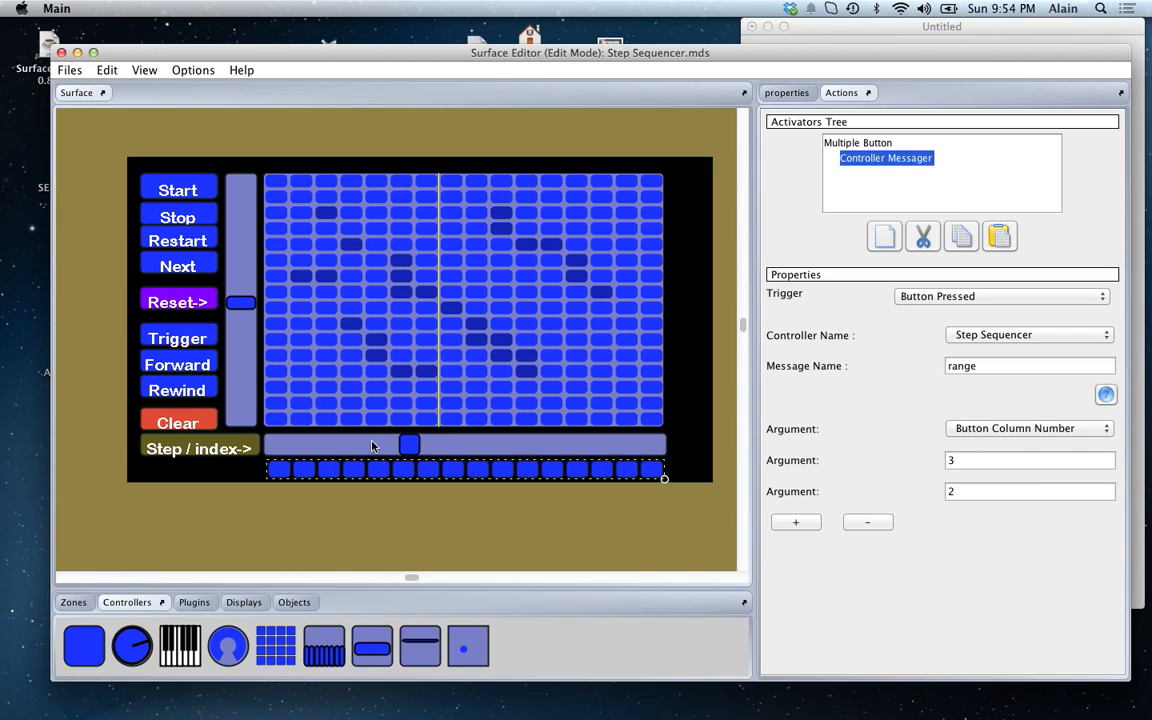
# Step: Add a MIDI Note action to the step sequencer grid and set its Note Number to Variable (Shift)
pyautogui.click(479, 278)
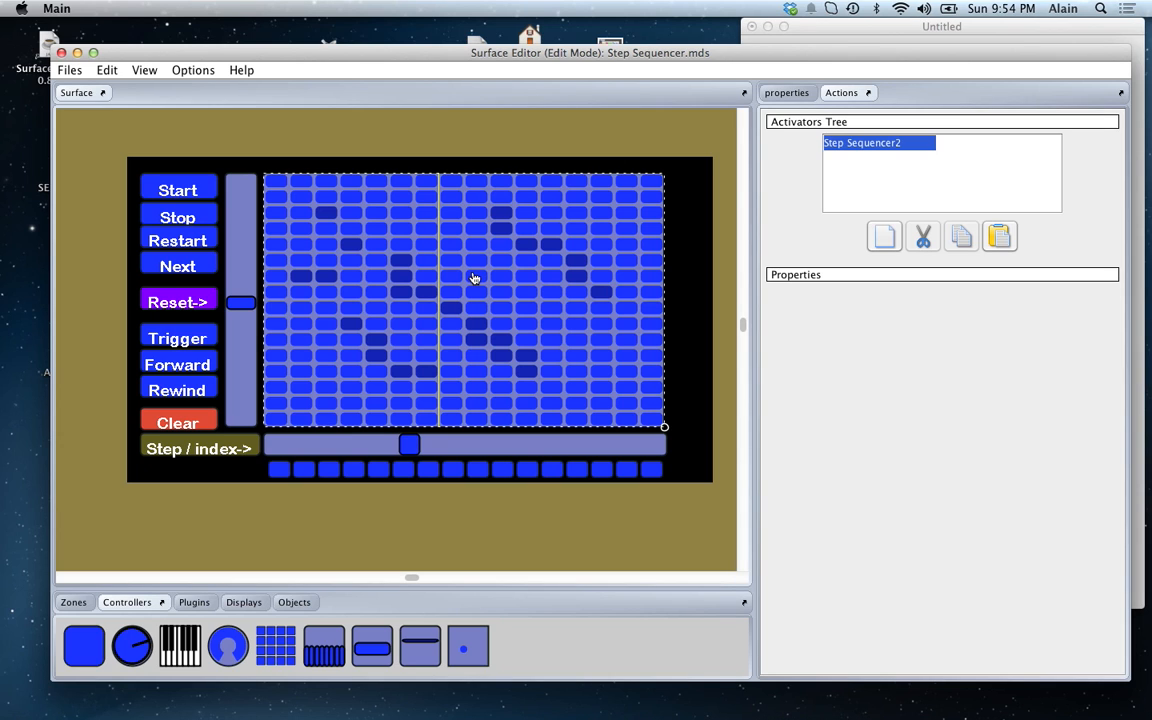
pyautogui.click(880, 240)
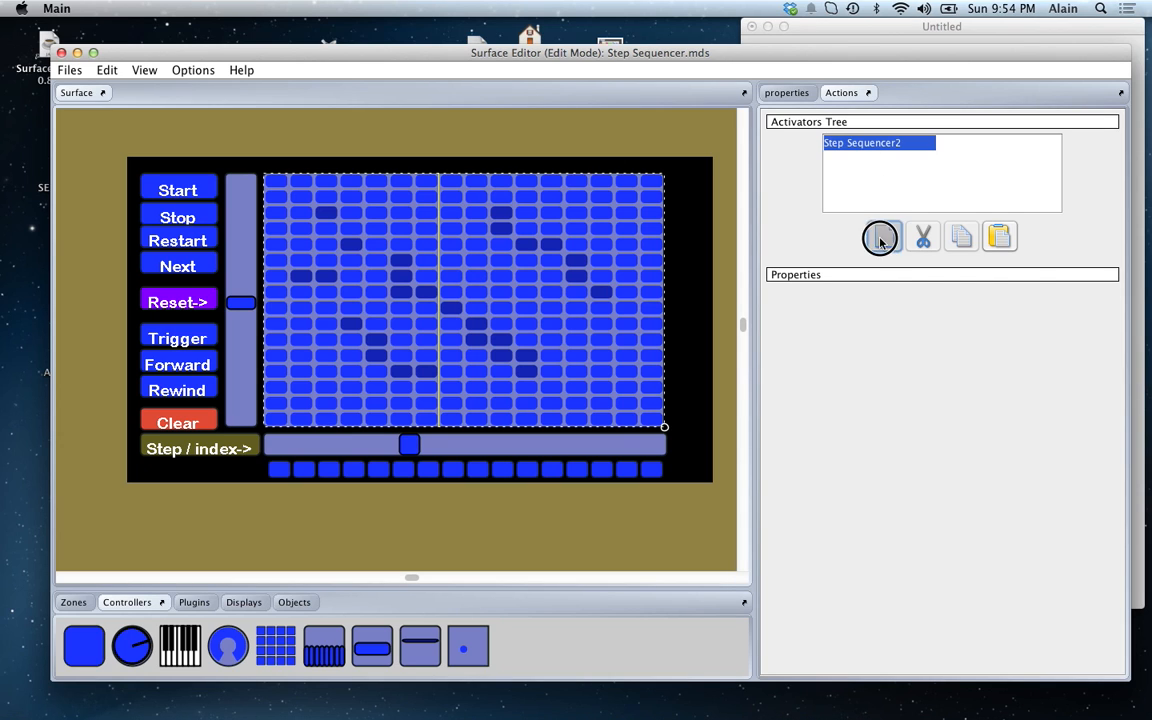
pyautogui.moveTo(888, 249)
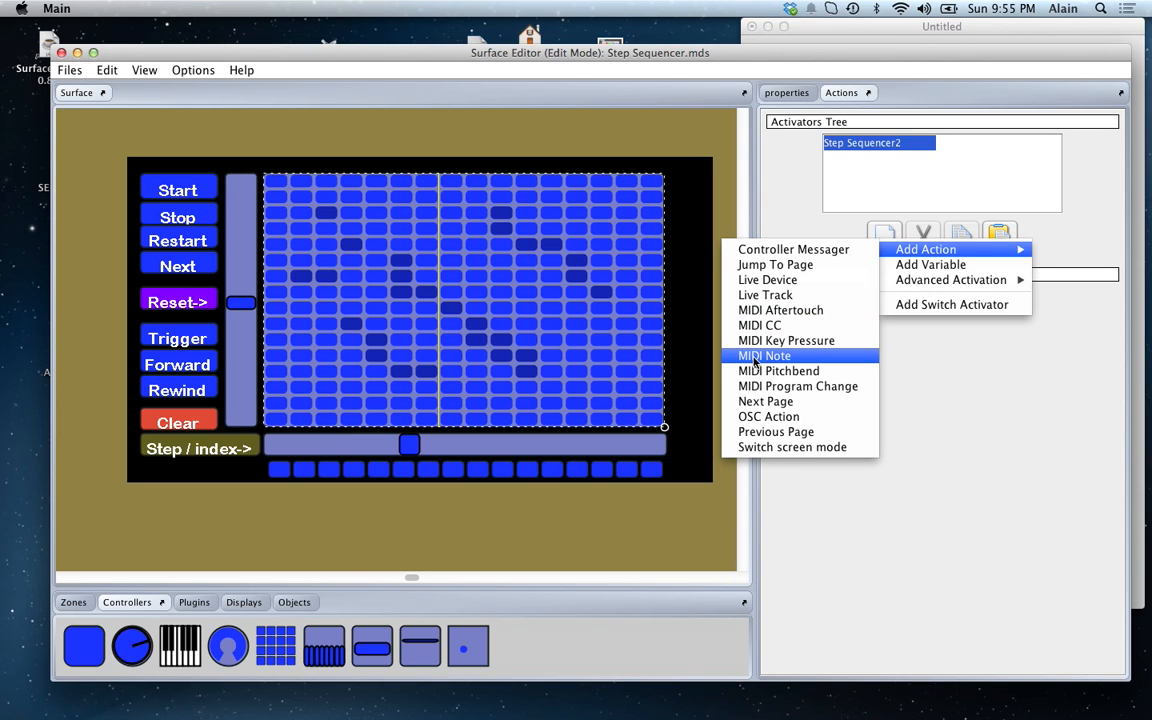
pyautogui.click(755, 358)
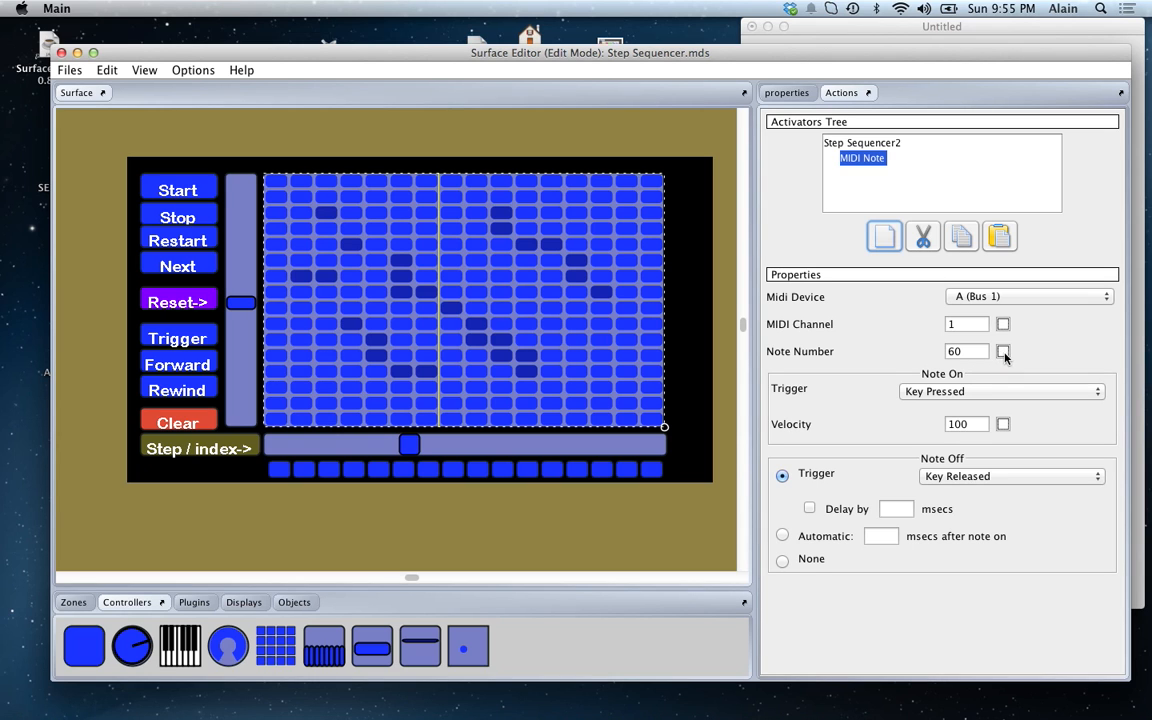
pyautogui.click(1003, 352)
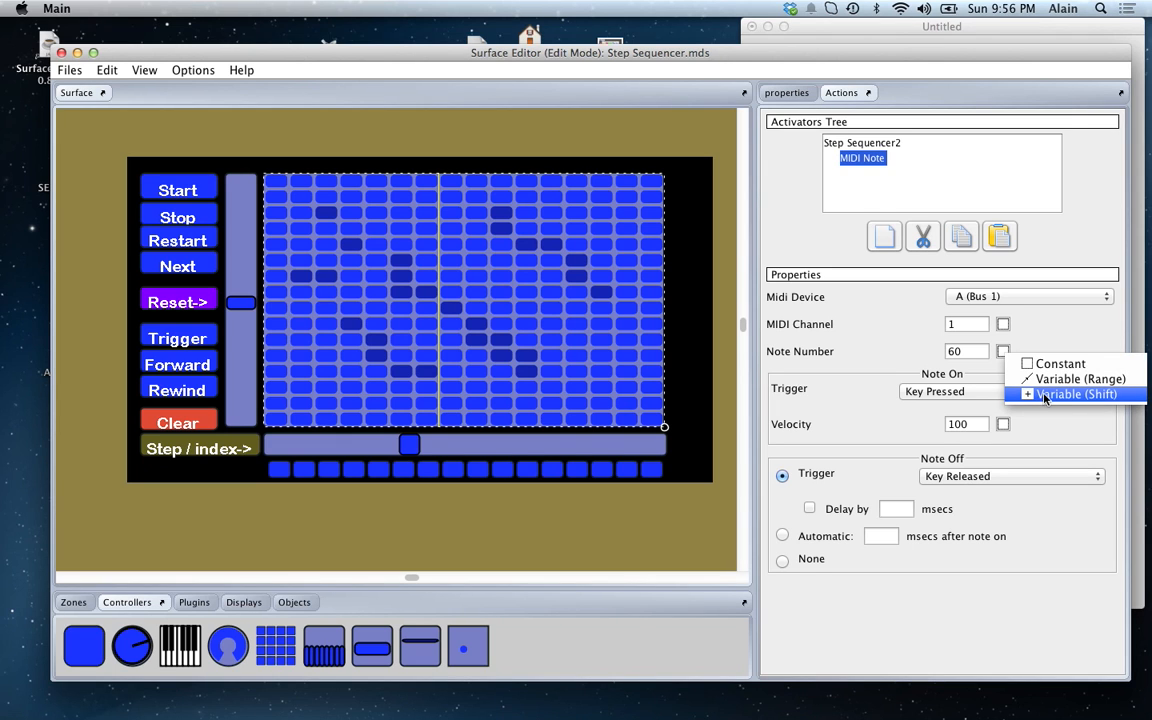
pyautogui.click(1035, 395)
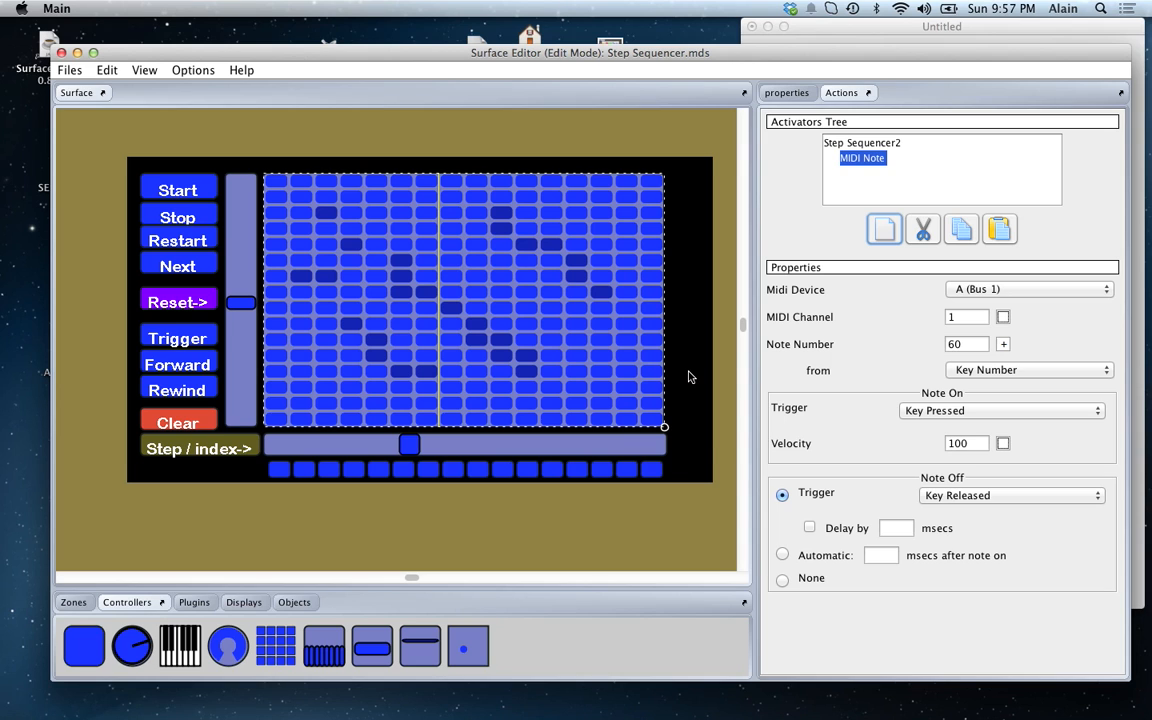
# Step: Enter play mode, clear the MIDI Monitor log, and move and narrow the surface window so both windows sit side by side
pyautogui.press('super+e')
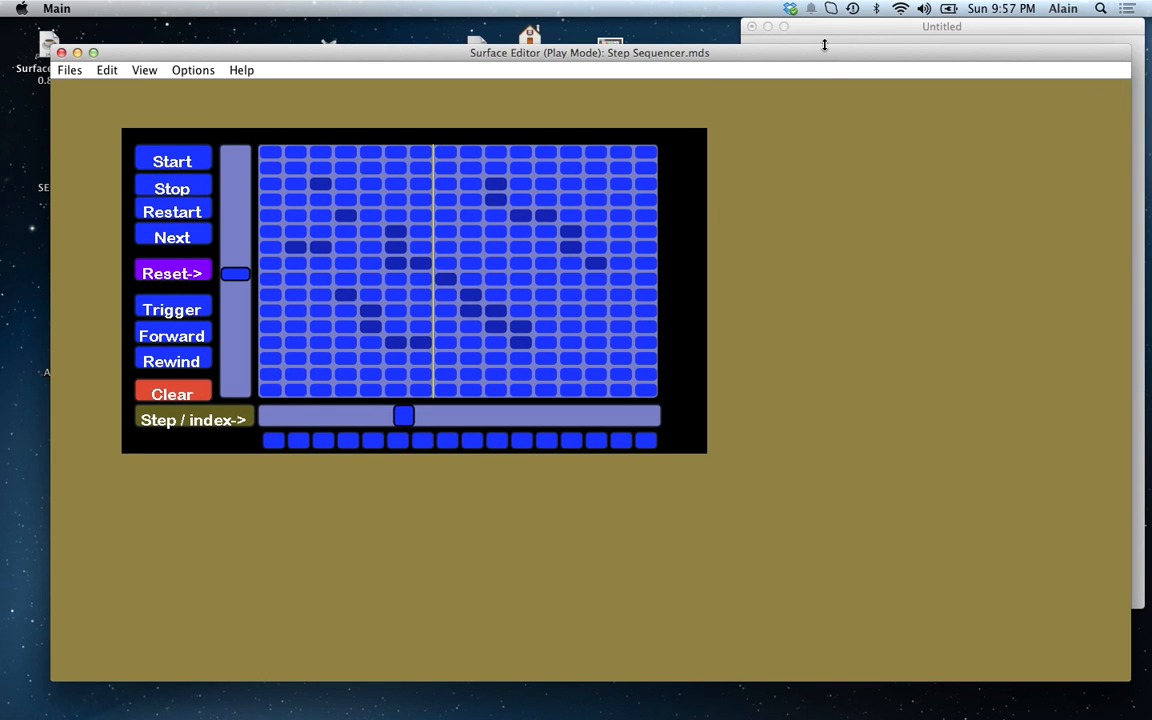
pyautogui.moveTo(822, 54); pyautogui.dragTo(764, 60)
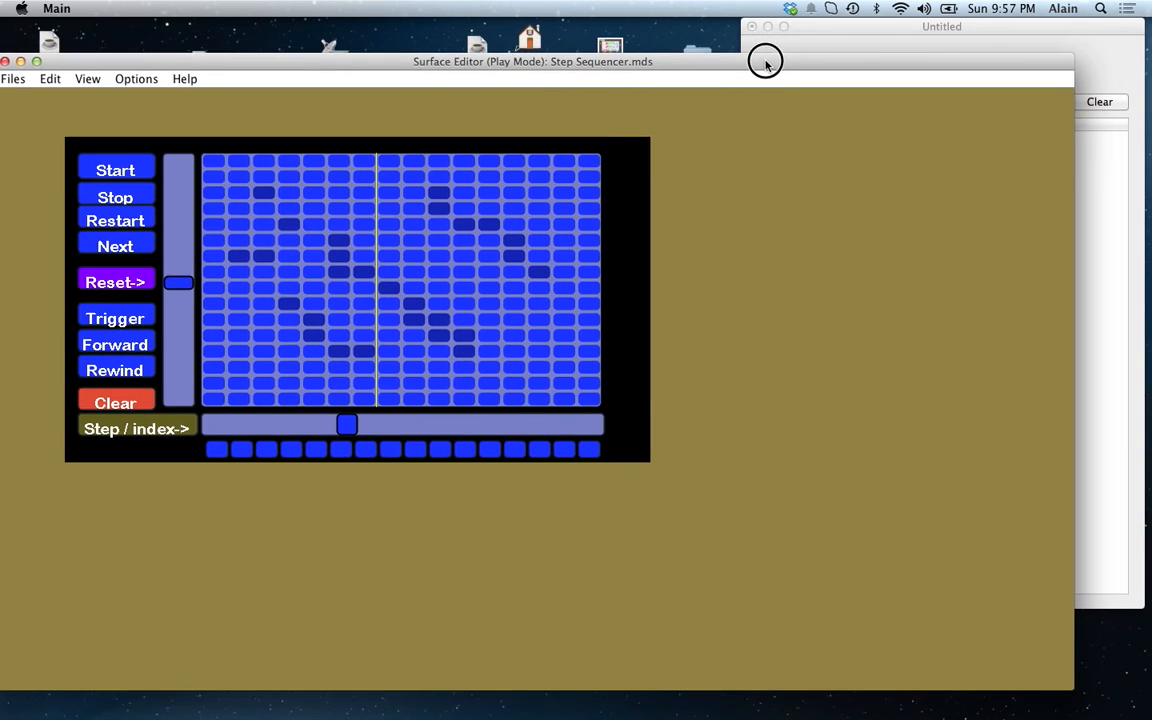
pyautogui.click(860, 26)
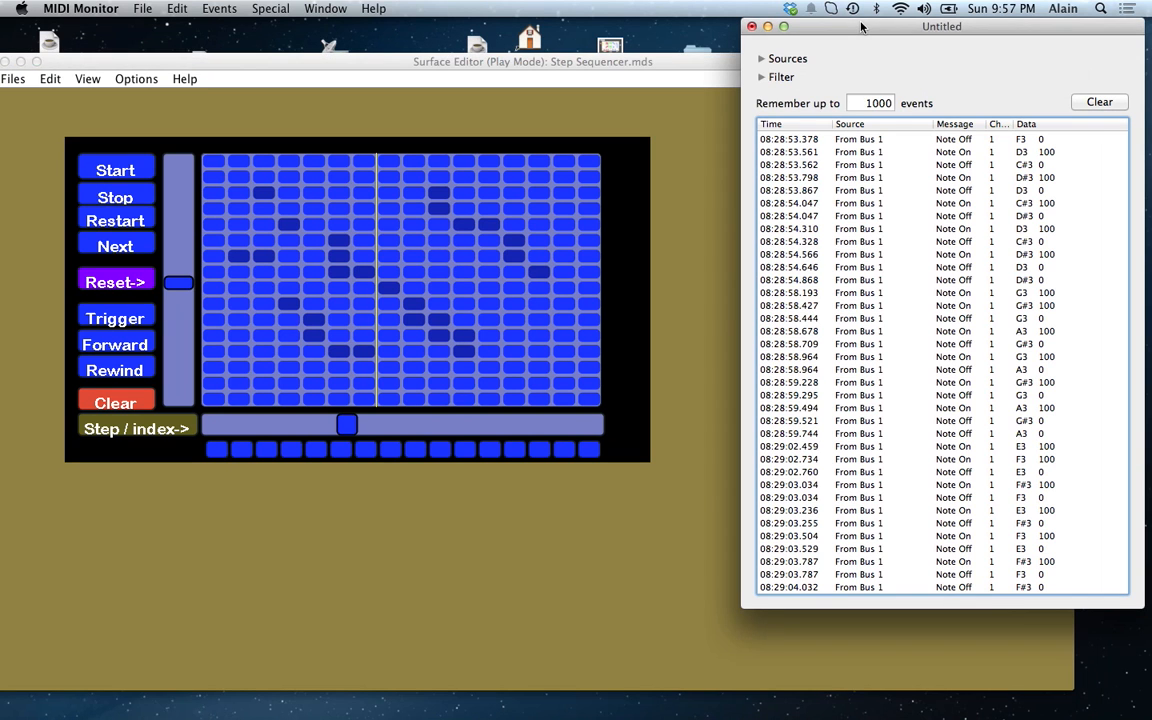
pyautogui.click(1104, 103)
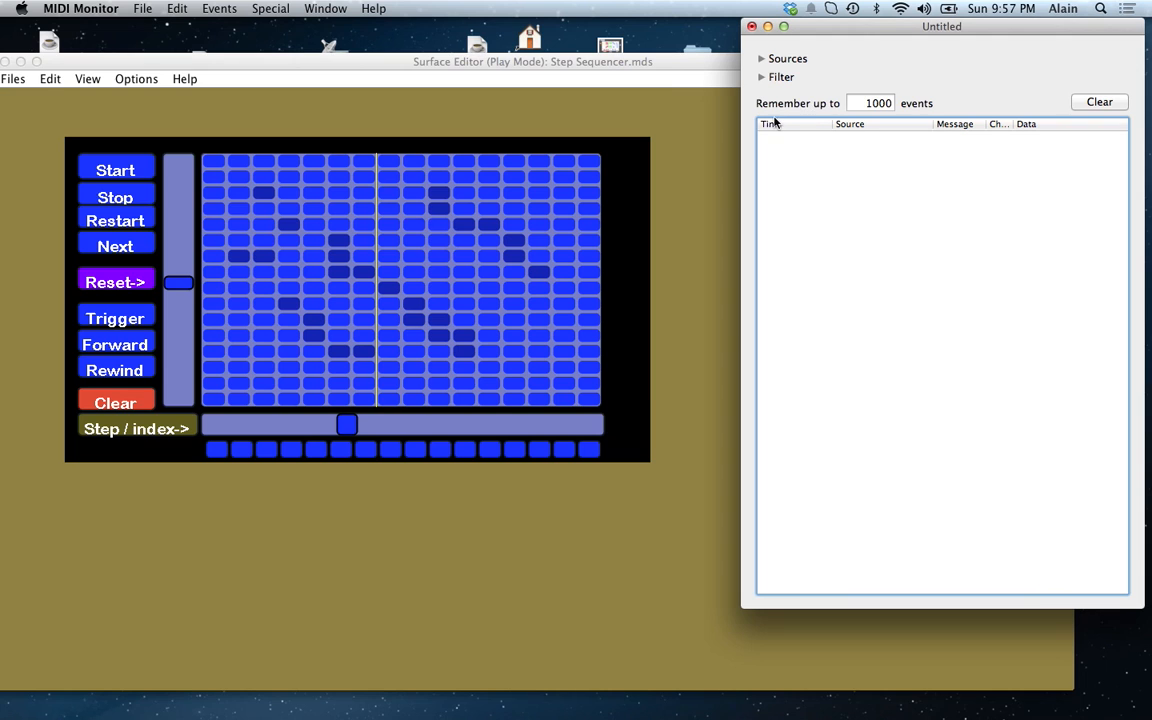
pyautogui.click(667, 79)
pyautogui.moveTo(1074, 240); pyautogui.dragTo(739, 257)
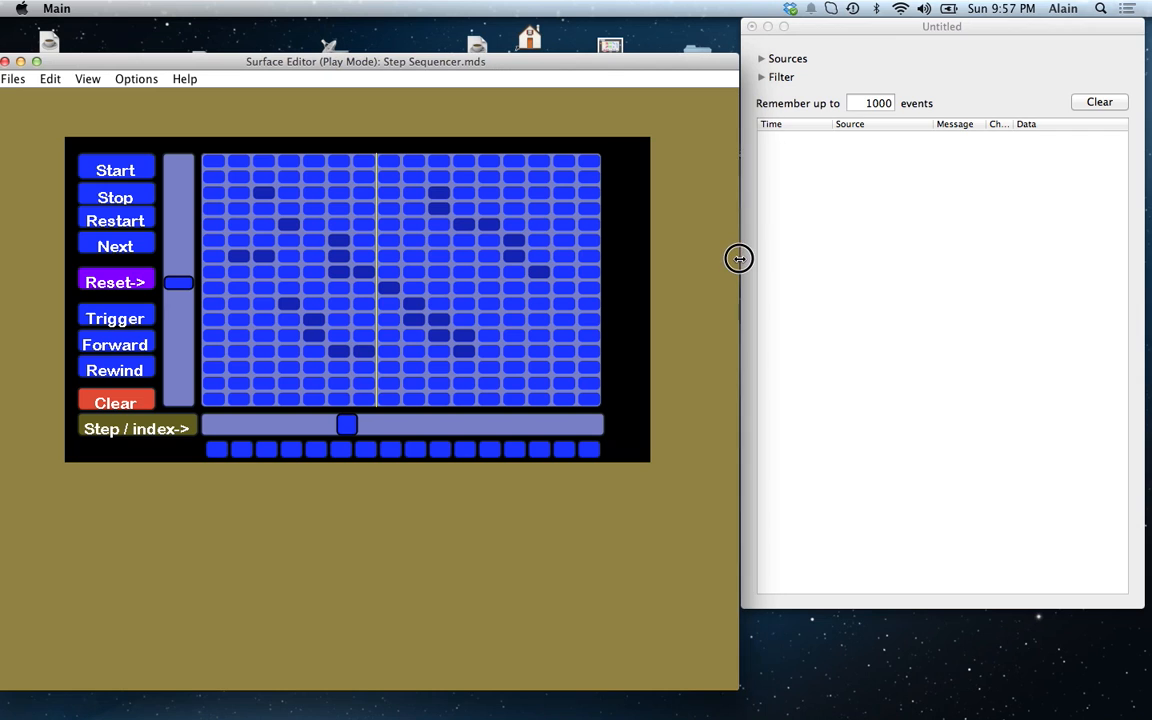
pyautogui.click(894, 33)
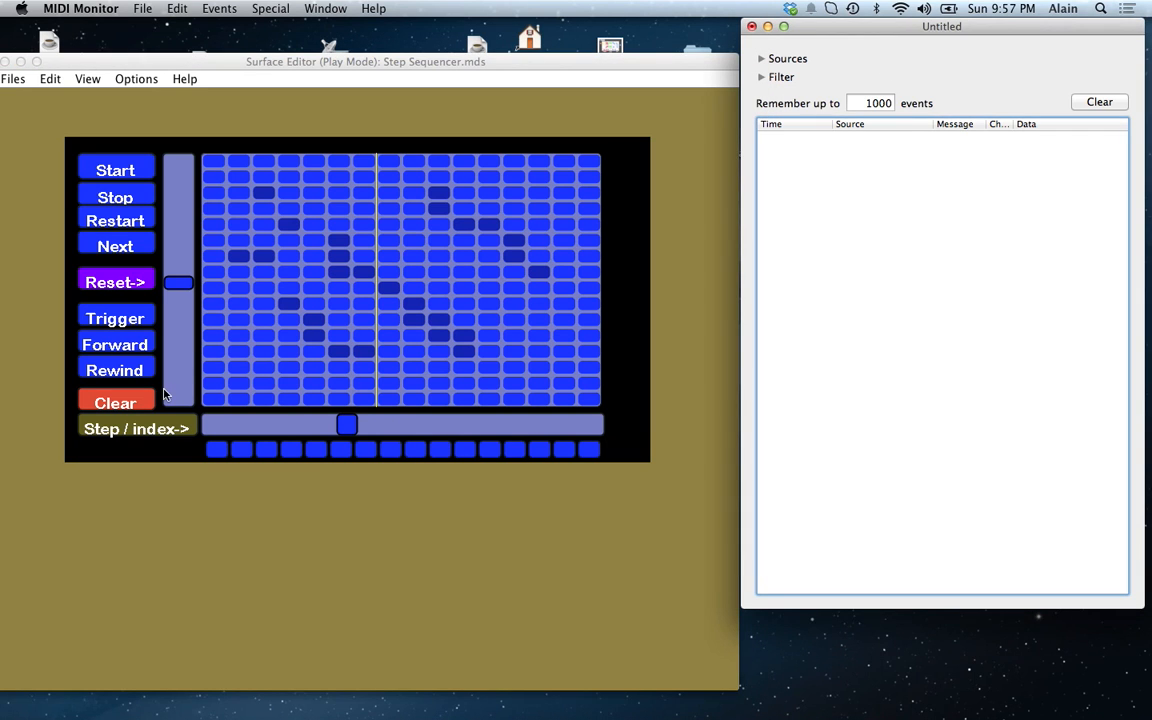
# Step: Restart the sequencer from the first column, play the existing pattern to check its MIDI notes, and stop it
pyautogui.click(115, 224)
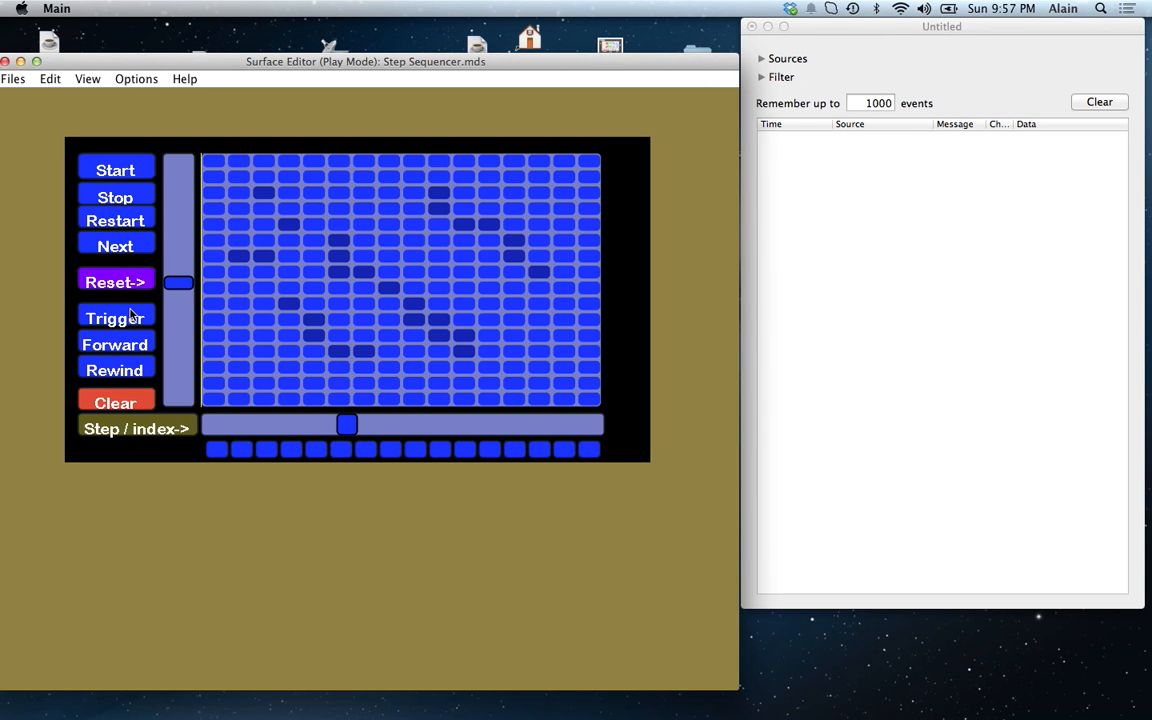
pyautogui.click(117, 172)
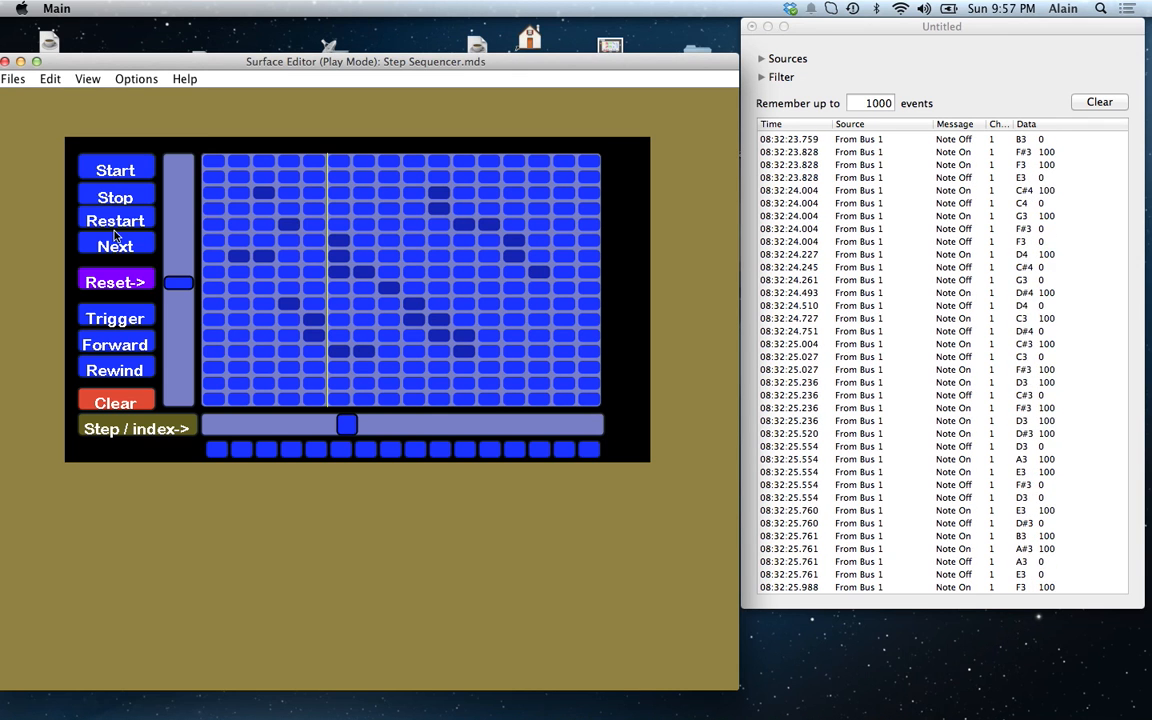
pyautogui.click(116, 198)
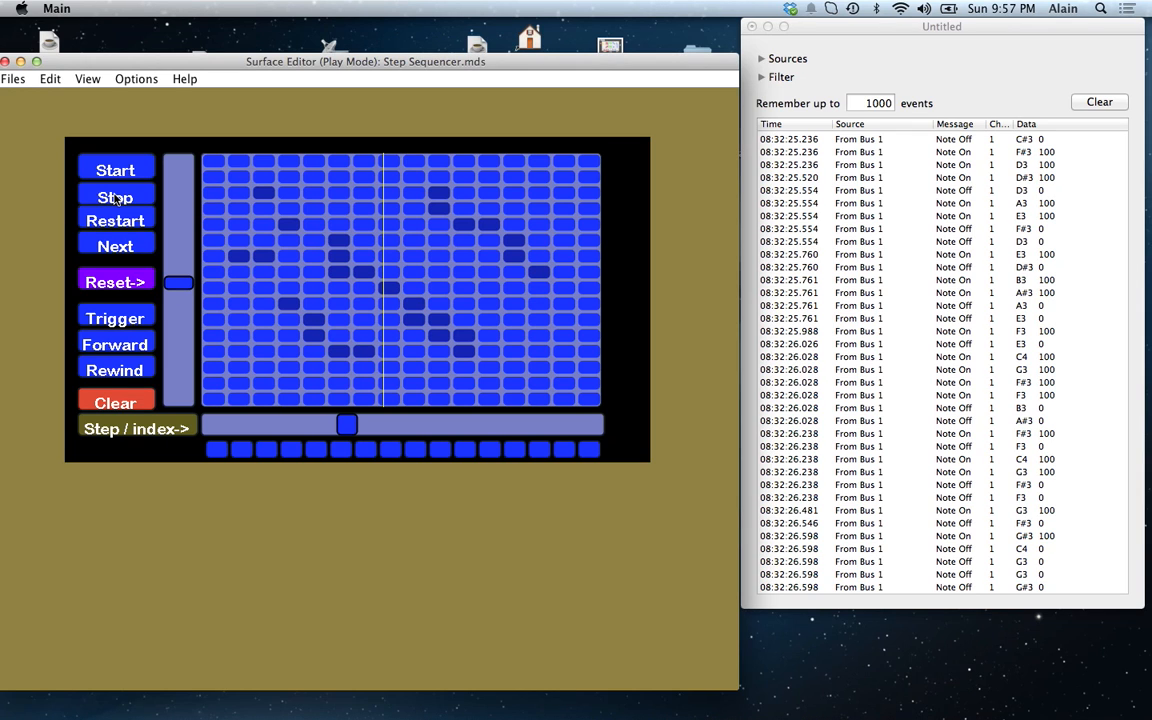
# Step: Clear the step sequencer grid and activate the first three cells of the first track
pyautogui.click(113, 402)
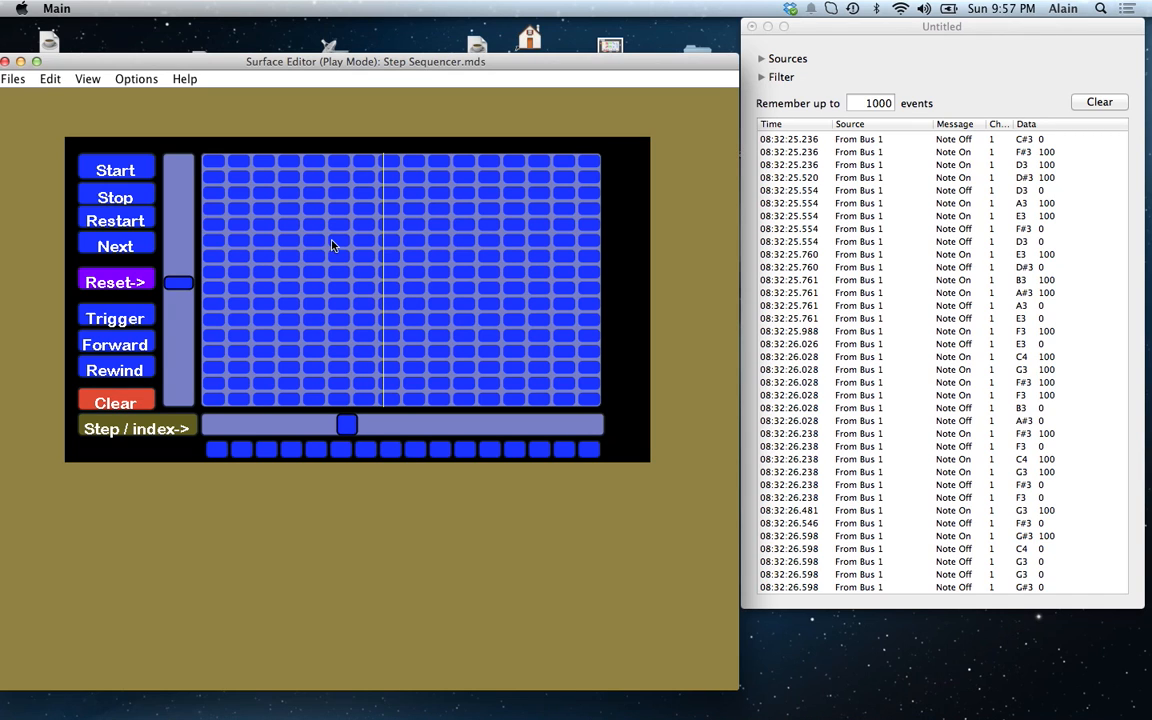
pyautogui.click(214, 165)
pyautogui.click(242, 164)
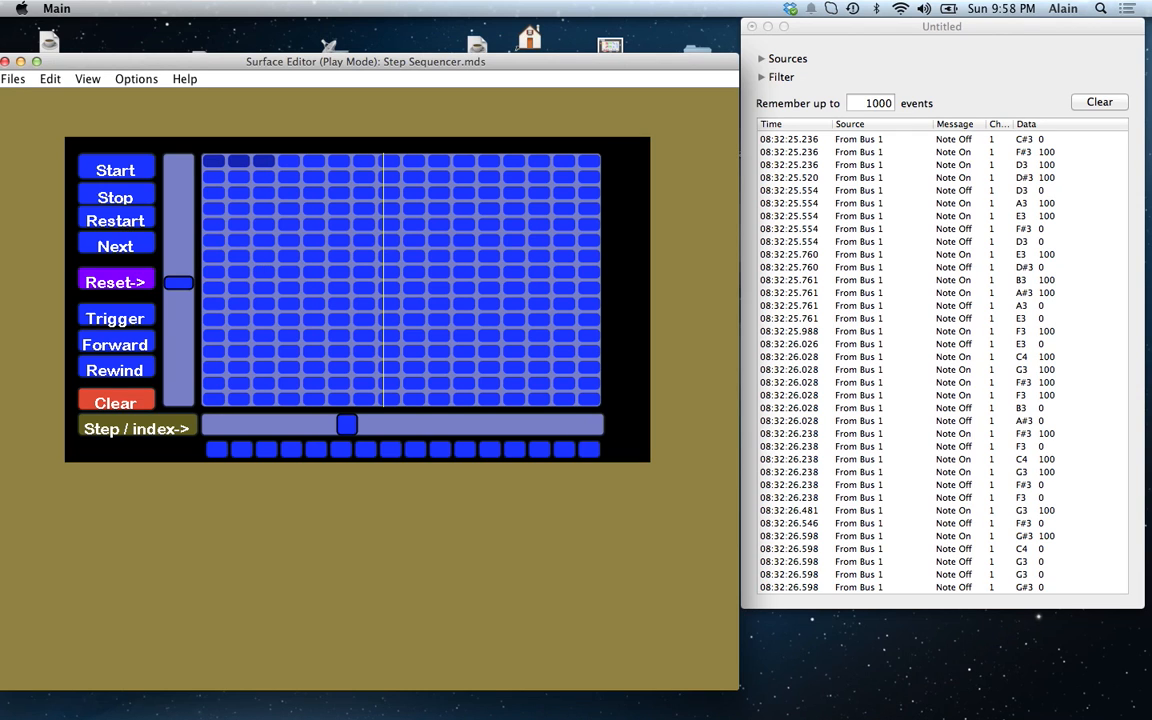
# Step: Clear the MIDI Monitor log and play the three-cell pattern from the beginning to check its note messages, stopping playback at the end
pyautogui.click(1108, 104)
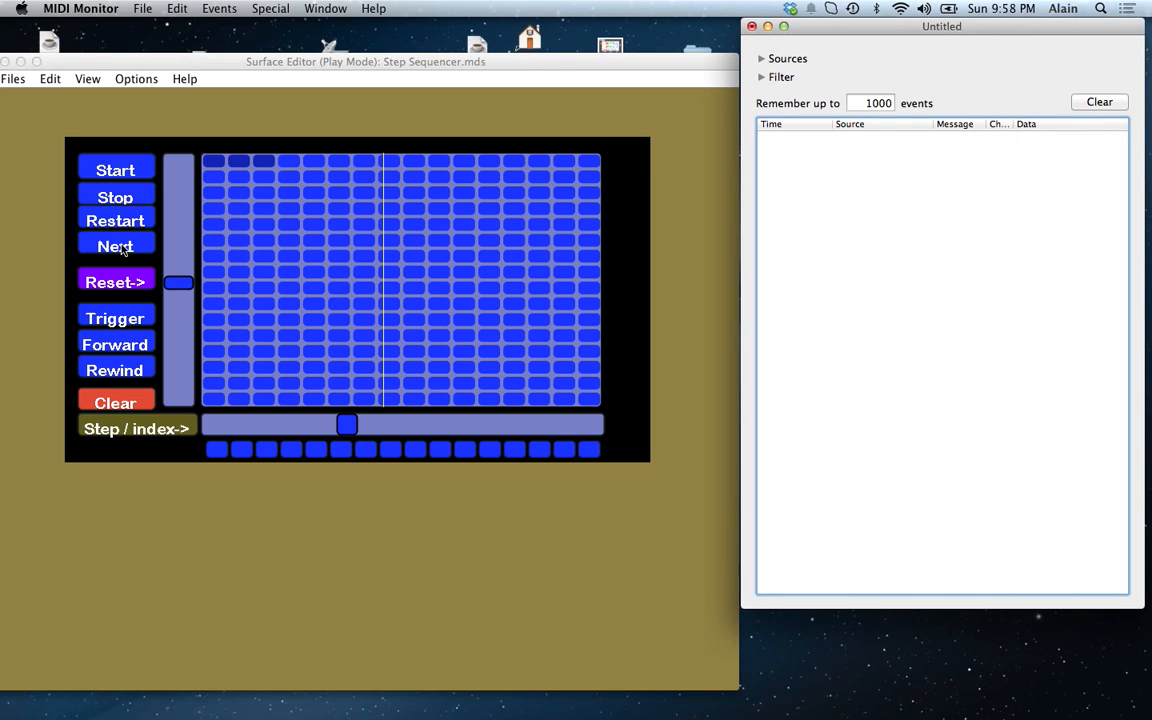
pyautogui.click(122, 224)
pyautogui.click(115, 168)
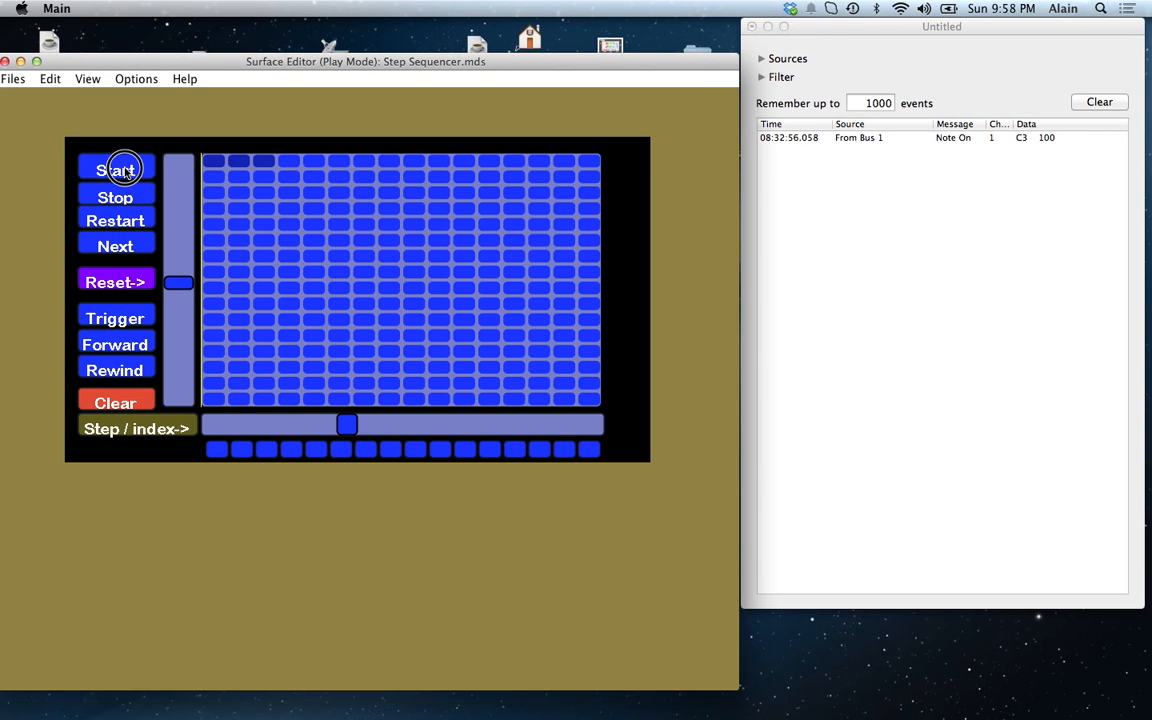
pyautogui.click(122, 196)
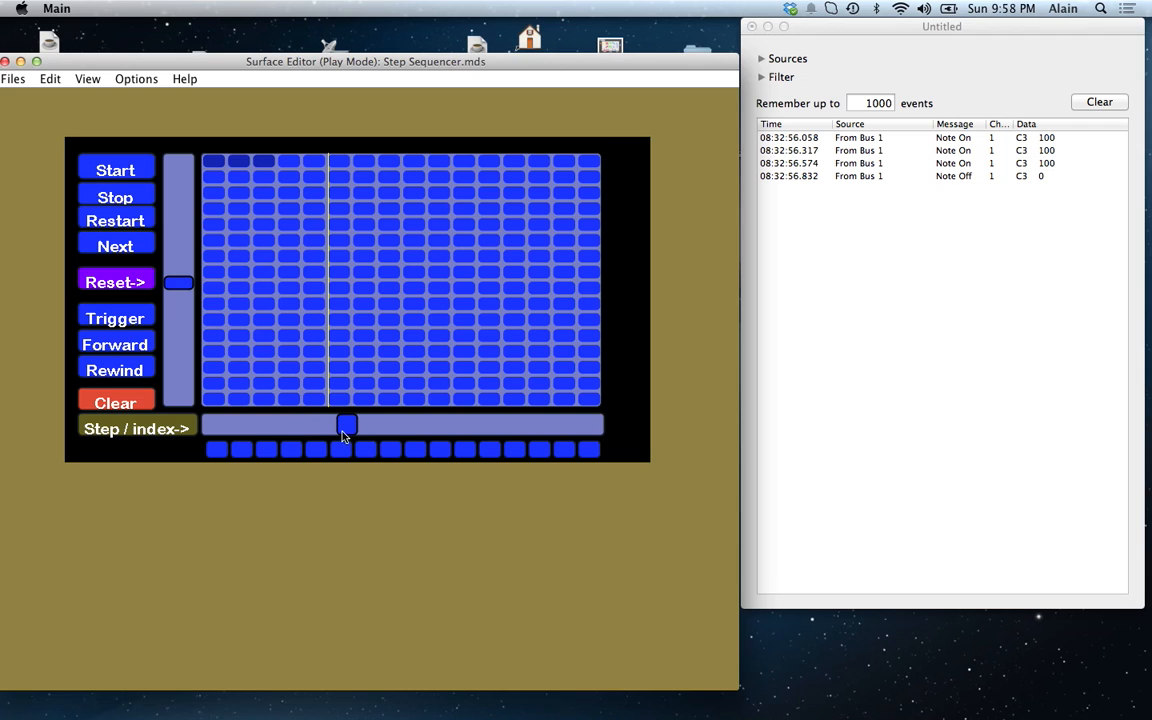
# Step: Scrub the playback position with the Step / index slider across the three active cells to check the notes sent
pyautogui.click(177, 428)
pyautogui.moveTo(348, 430); pyautogui.dragTo(284, 437)
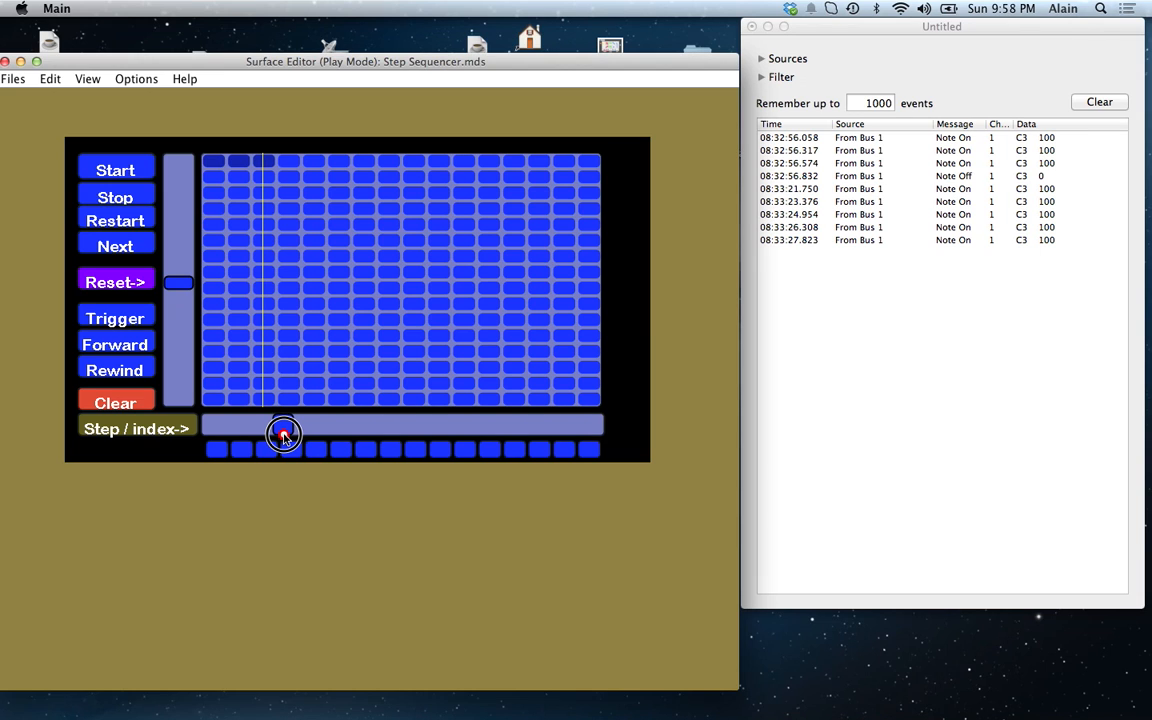
pyautogui.moveTo(284, 436); pyautogui.dragTo(312, 437)
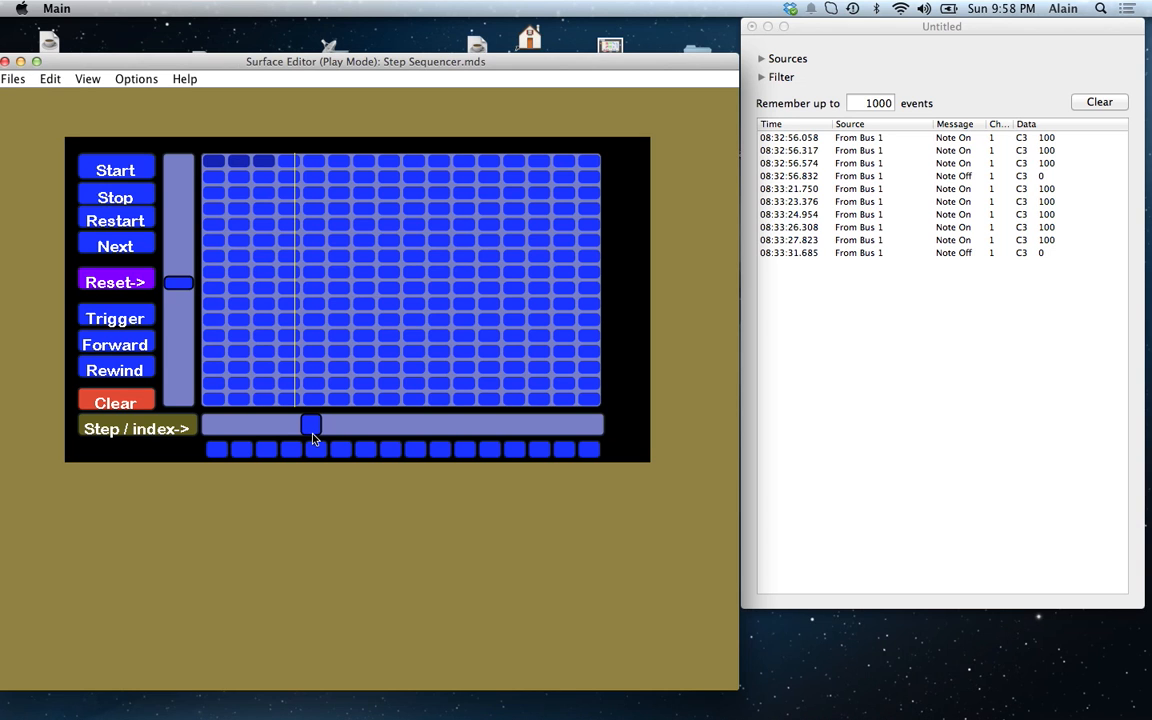
# Step: Turn on Step / index, lower its slider near the start, and advance with Next through the three active cells to check their notes
pyautogui.press('super+e')
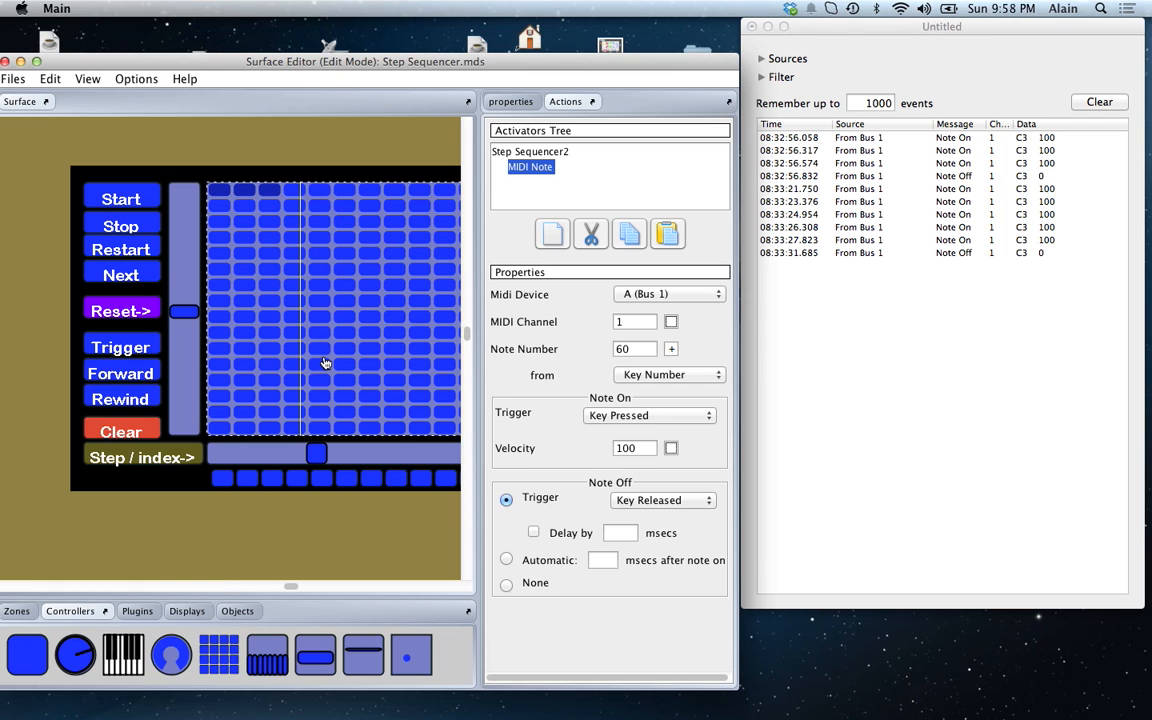
pyautogui.press('super+e')
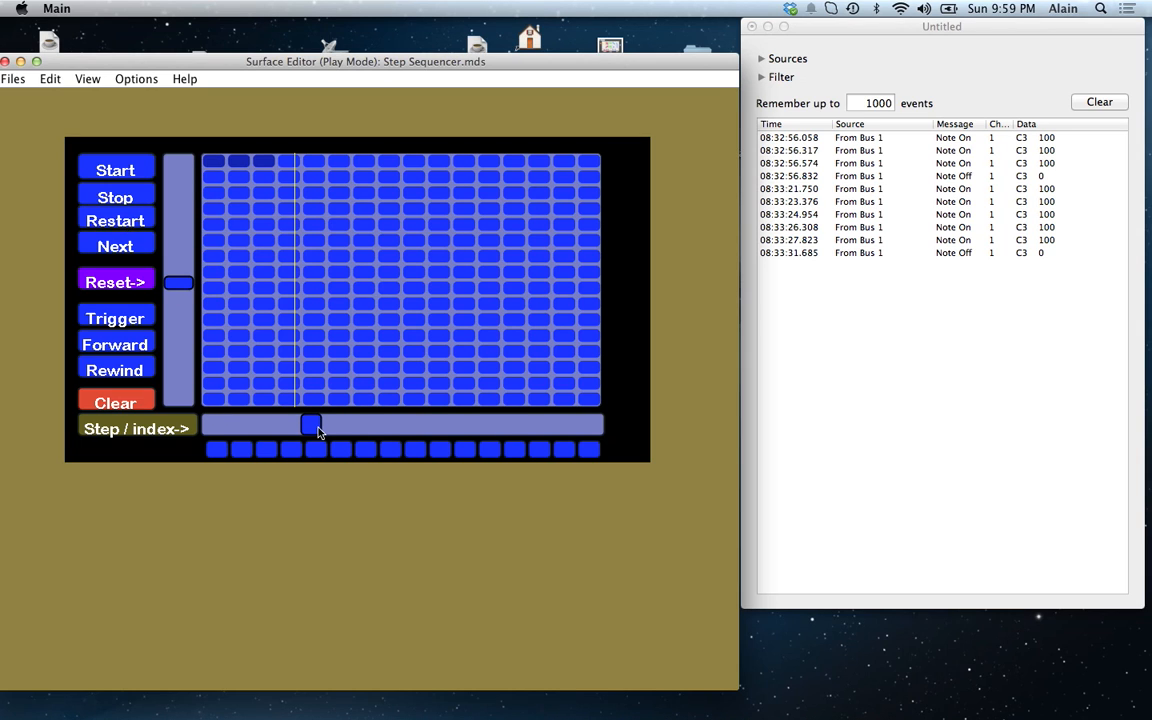
pyautogui.click(168, 429)
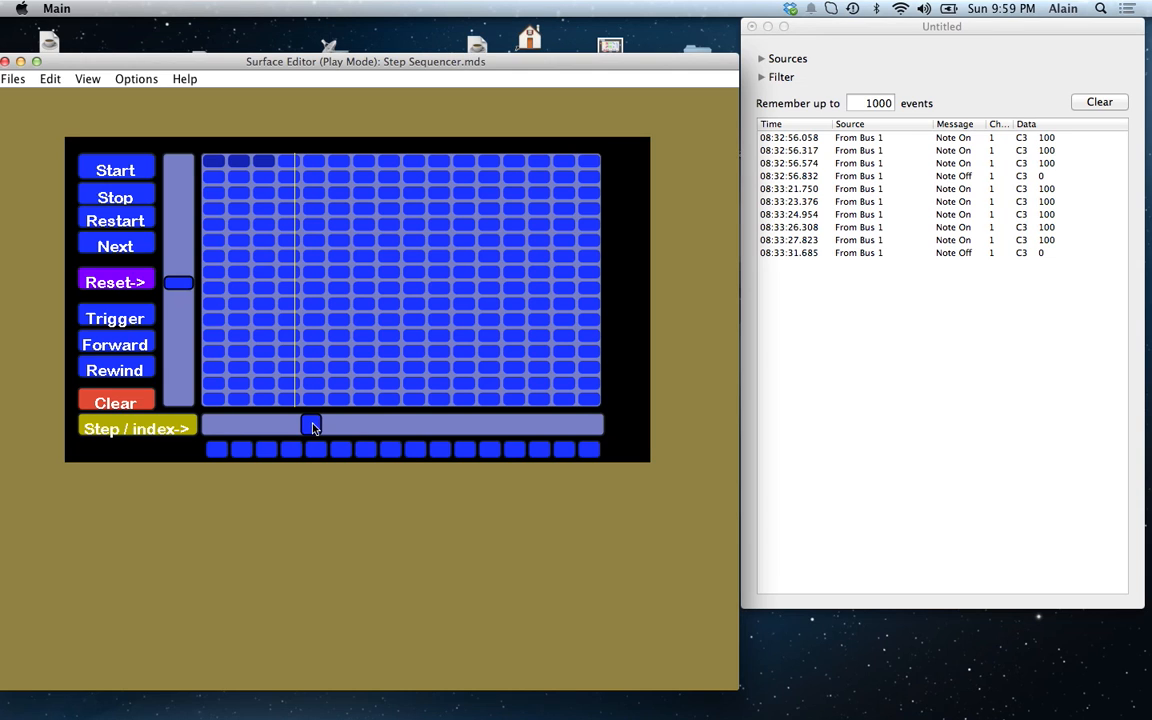
pyautogui.moveTo(311, 427); pyautogui.dragTo(220, 423)
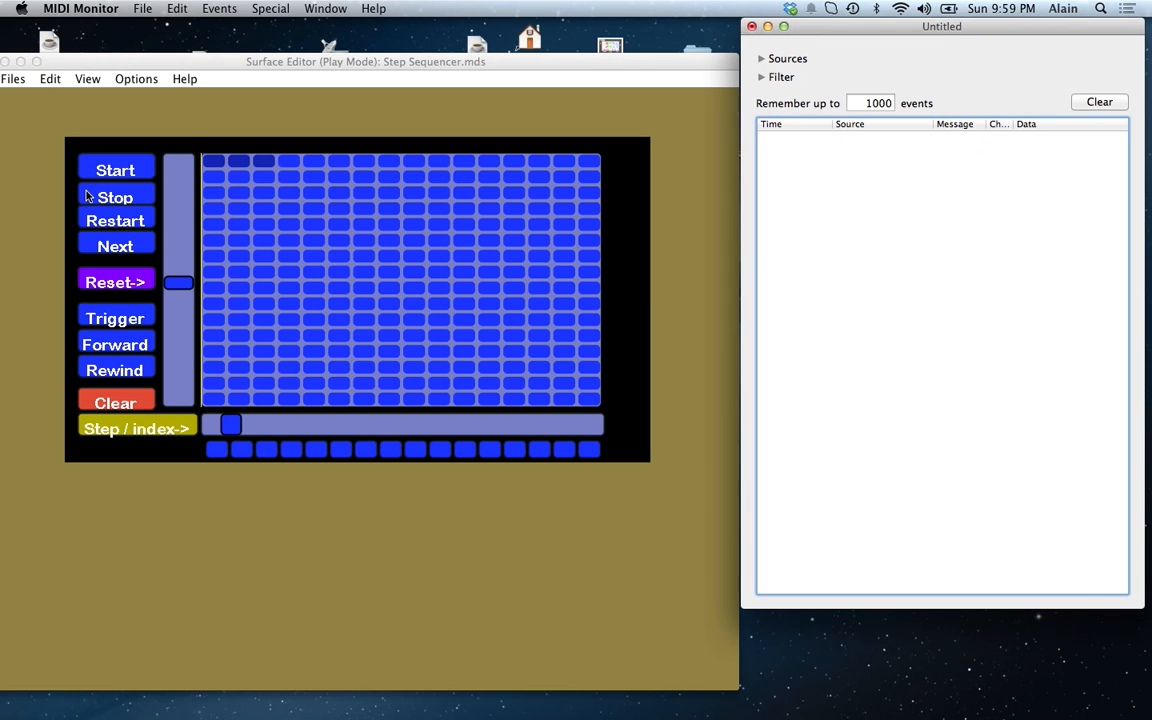
pyautogui.click(112, 252)
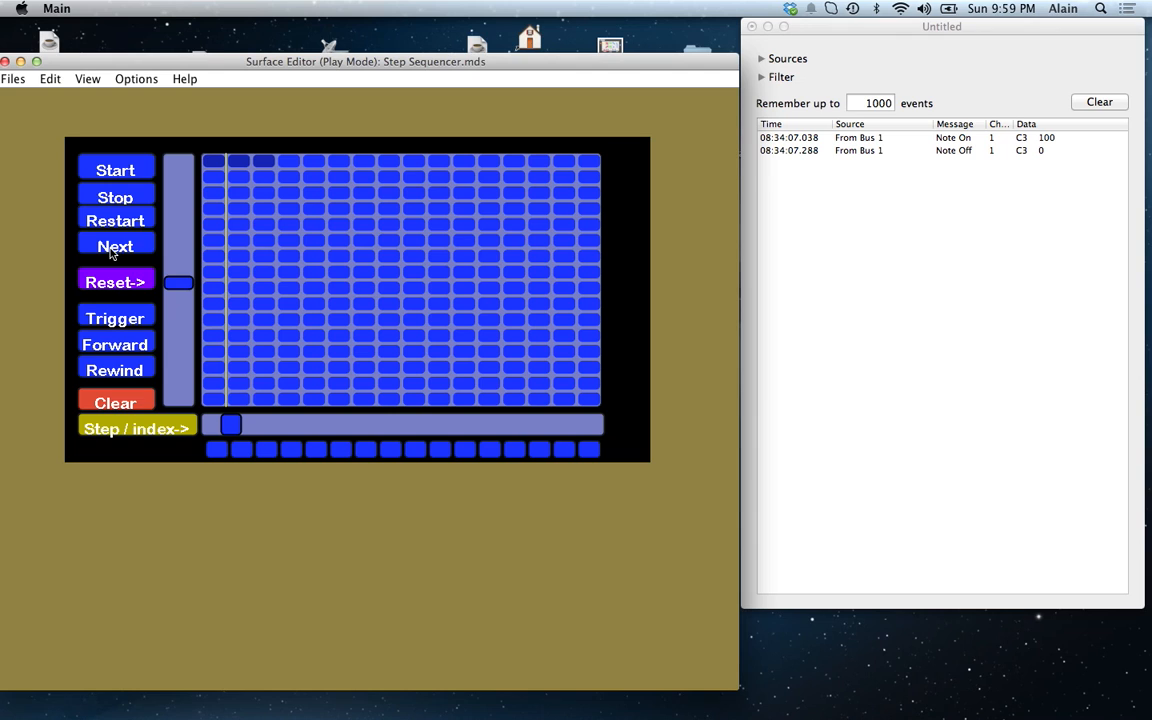
pyautogui.click(112, 252)
pyautogui.click(112, 252)
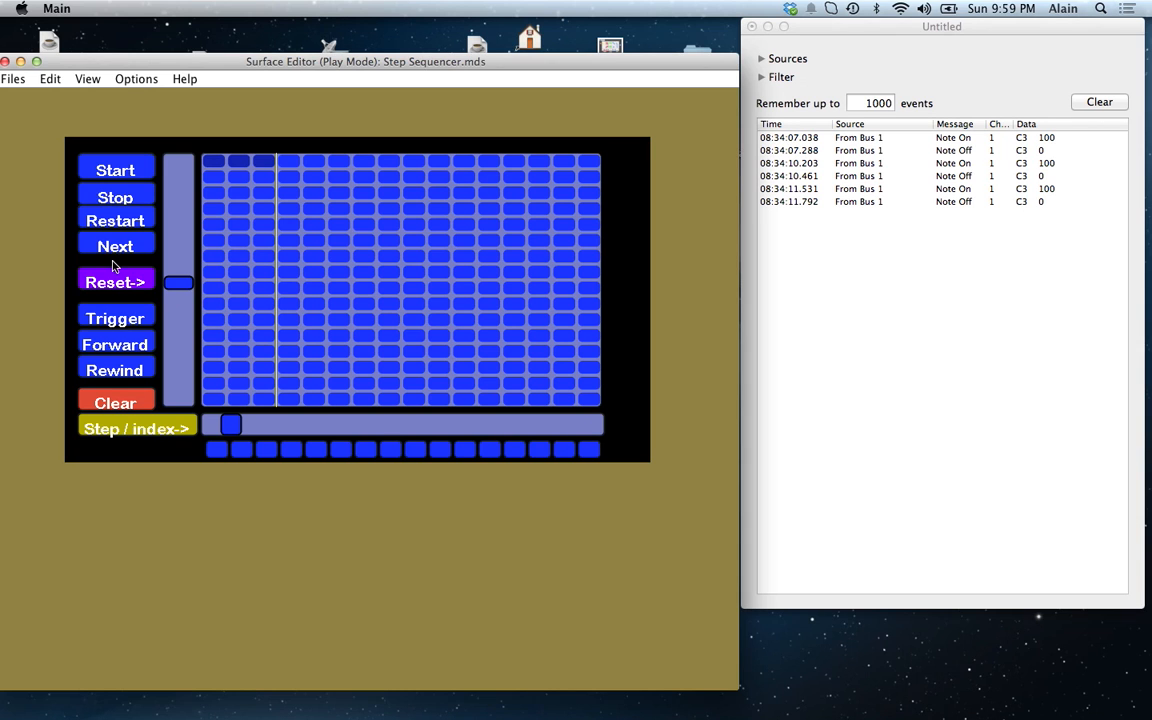
# Step: Return to edit mode and enable Sustain Mode in the step sequencer's properties
pyautogui.hotkey('ctrl', 'e')
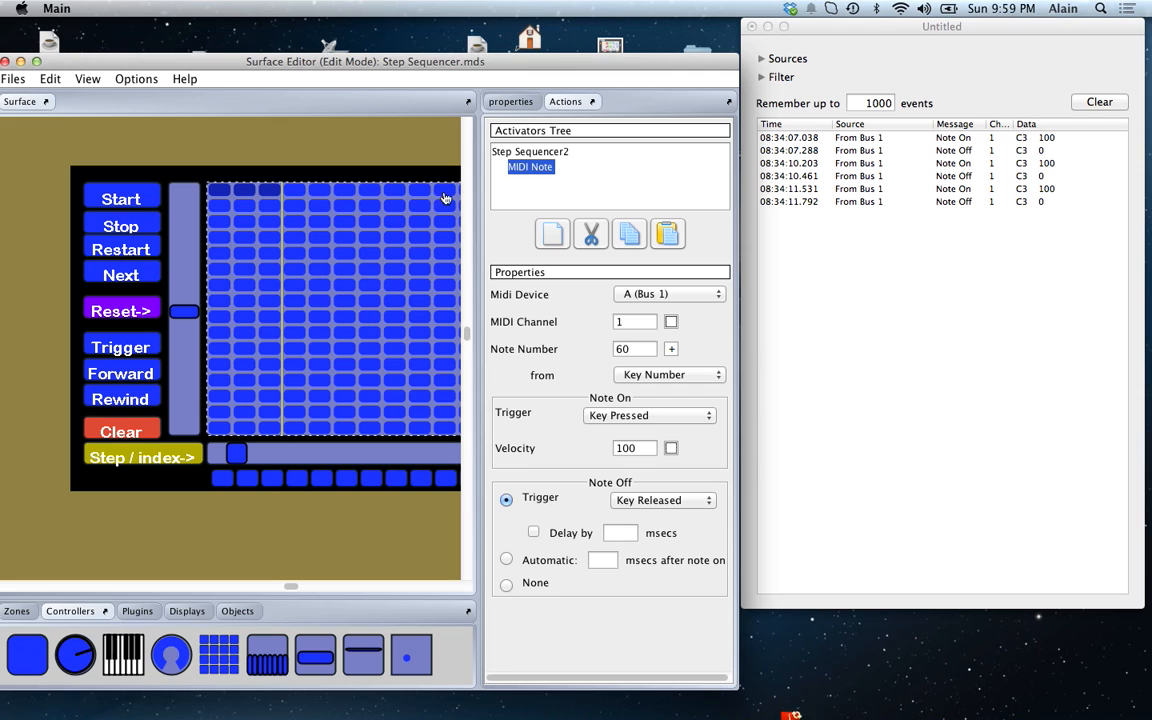
pyautogui.click(510, 103)
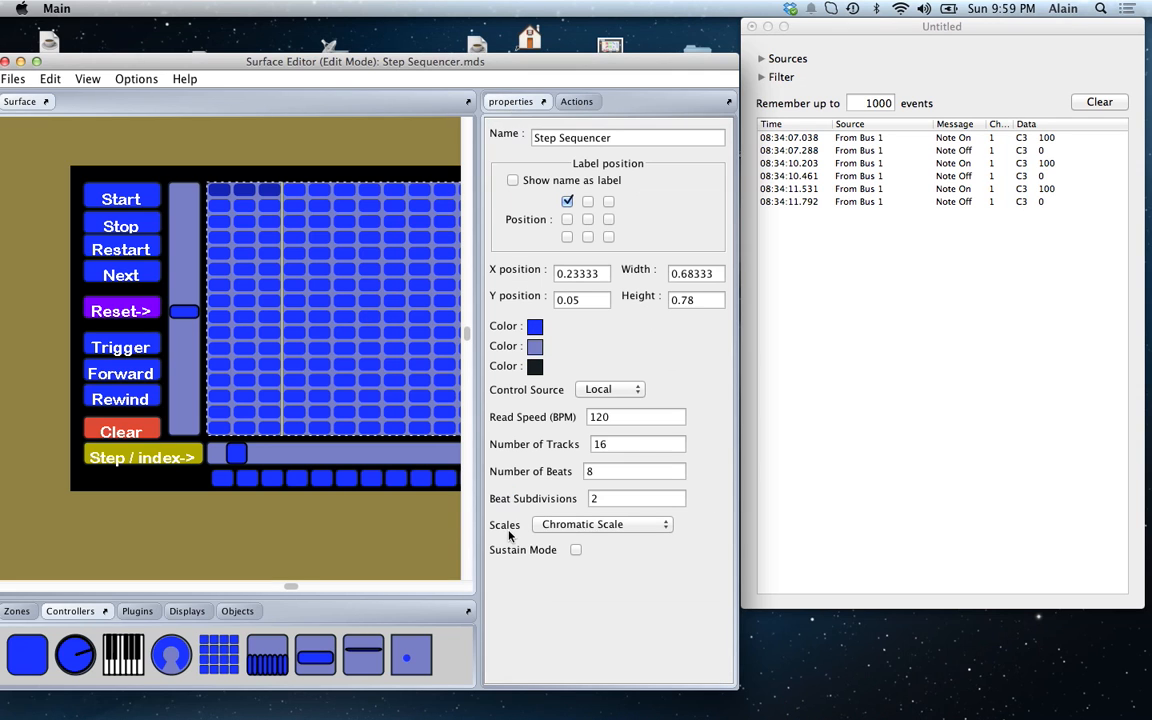
pyautogui.click(575, 550)
pyautogui.click(284, 529)
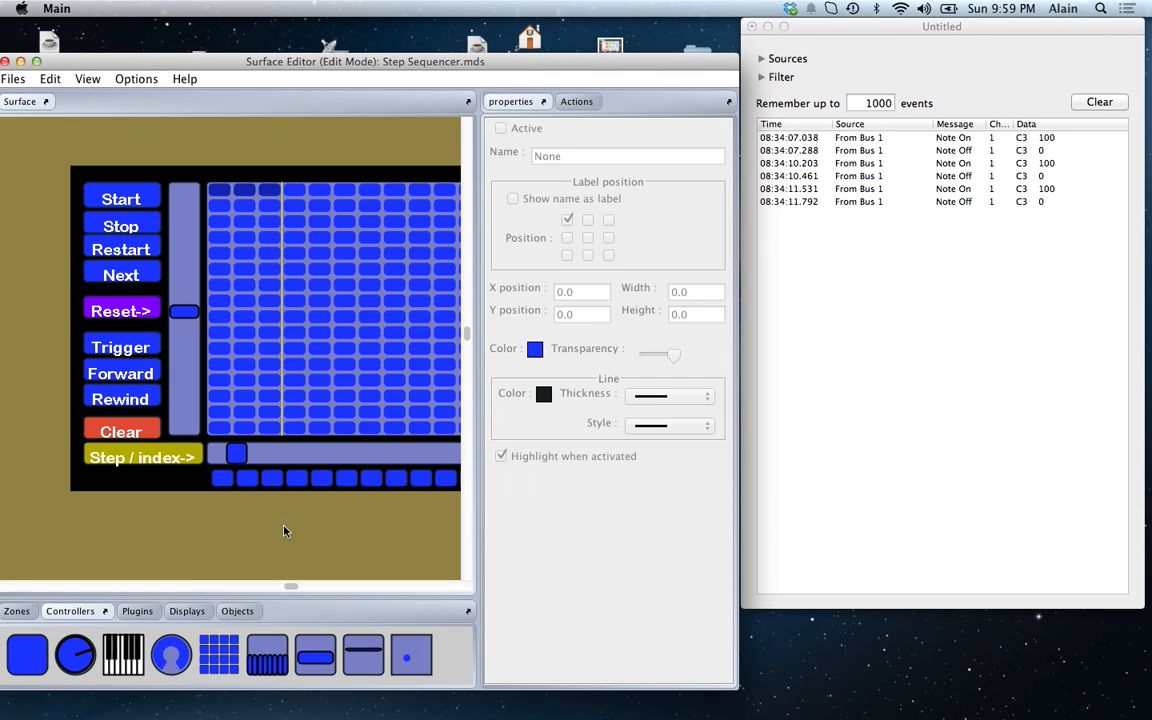
# Step: Test Sustain Mode in play mode by restarting the sequence, clearing the MIDI Monitor log, and advancing with Next past the three active cells
pyautogui.press('super+e')
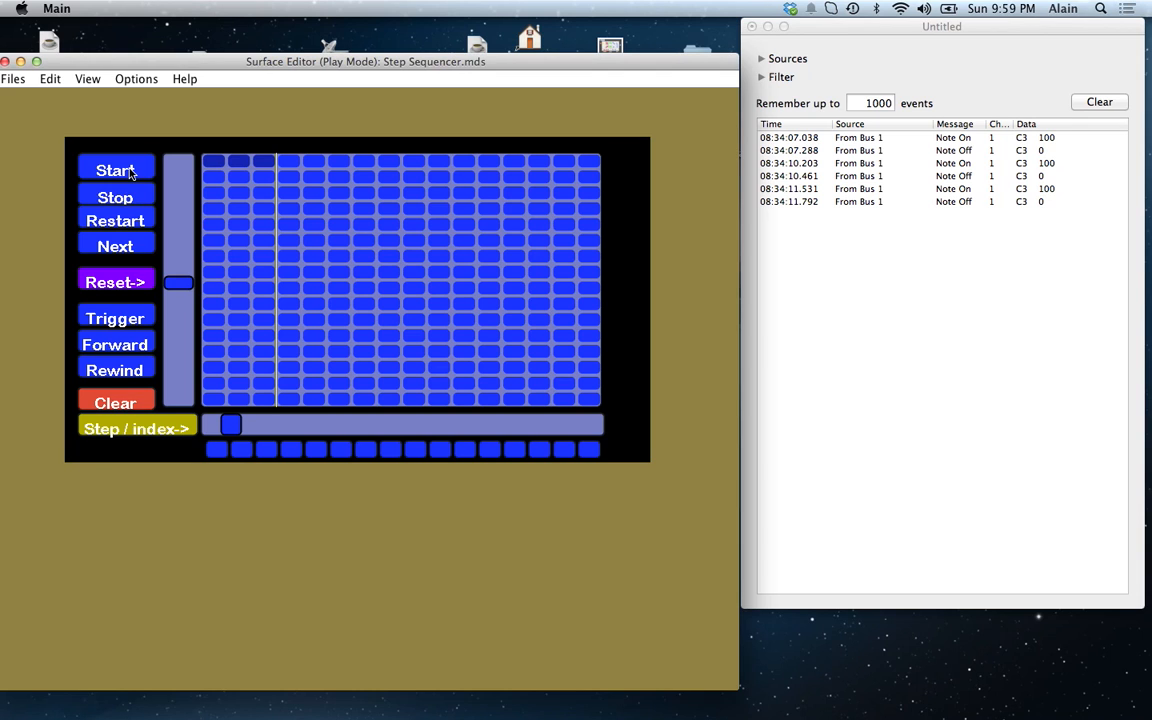
pyautogui.click(126, 222)
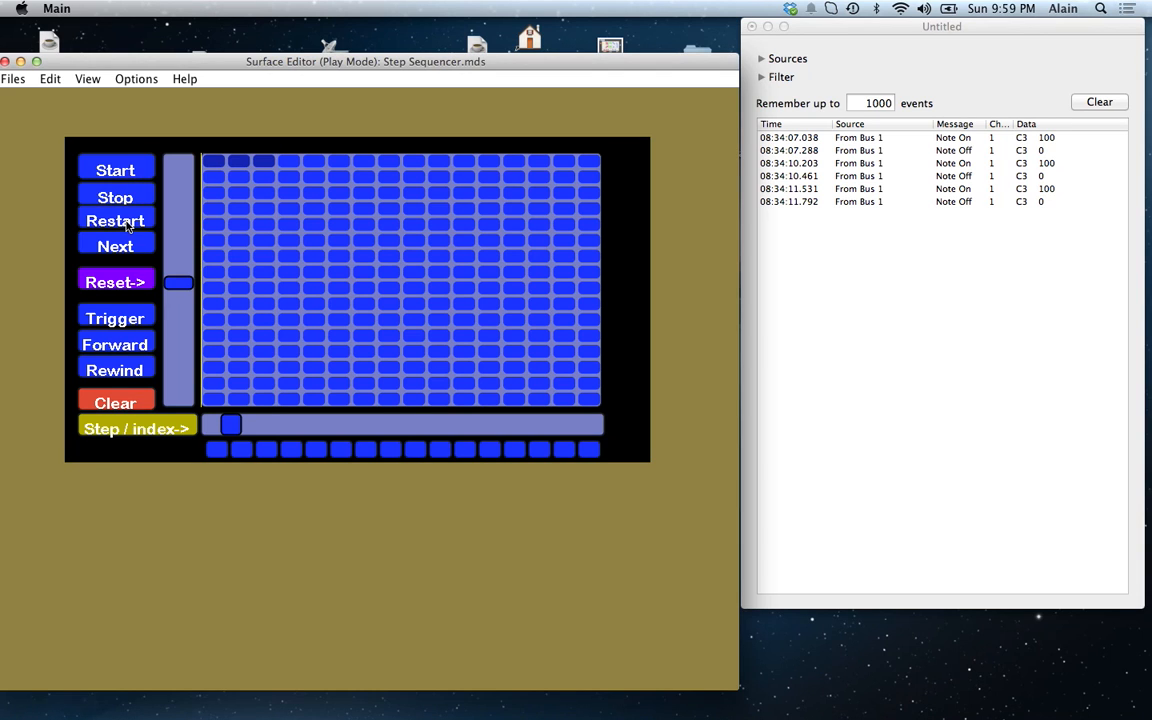
pyautogui.click(1112, 102)
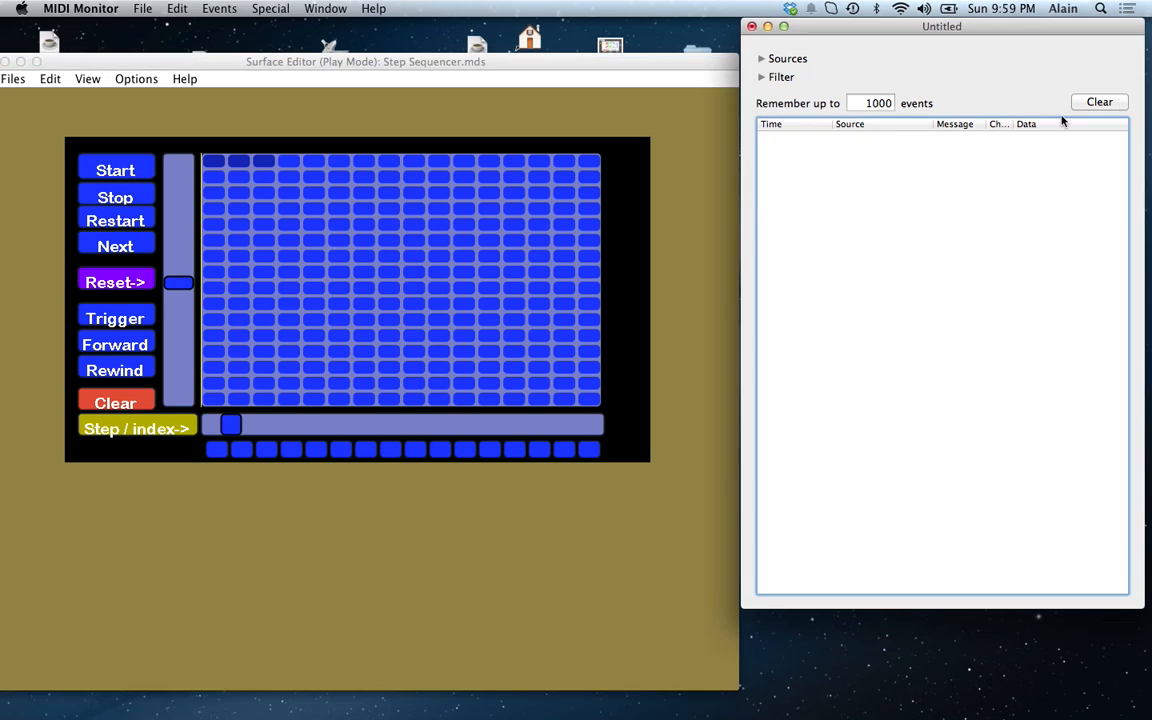
pyautogui.click(115, 247)
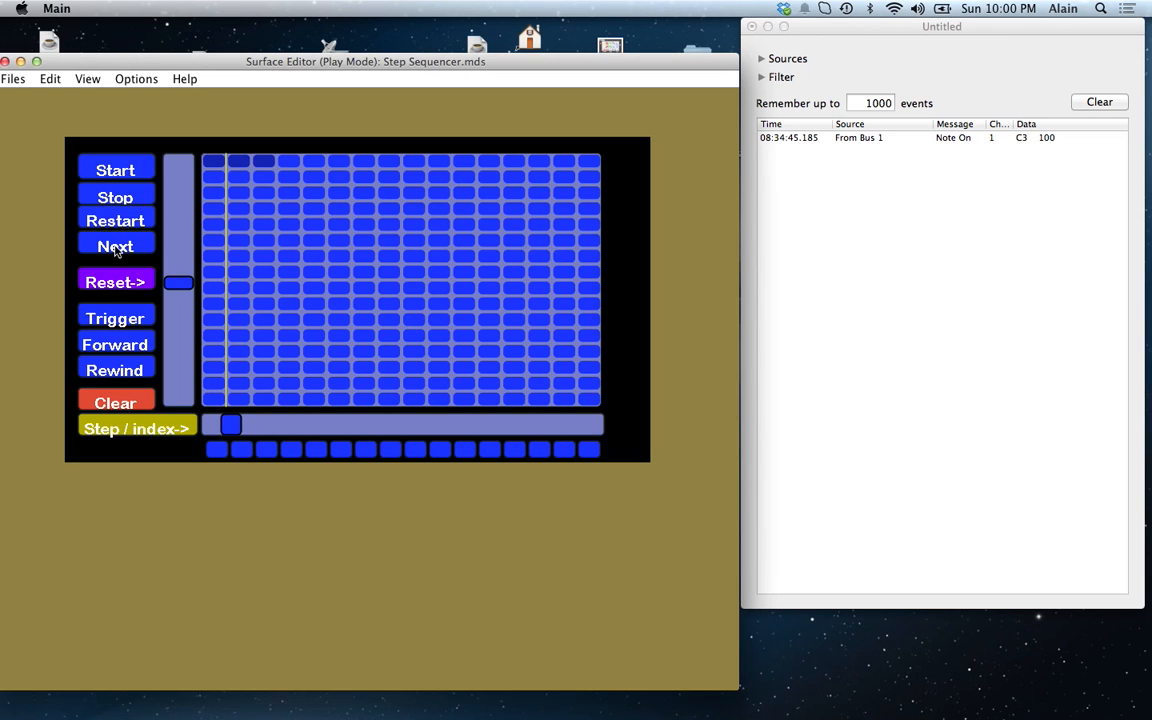
pyautogui.click(115, 247)
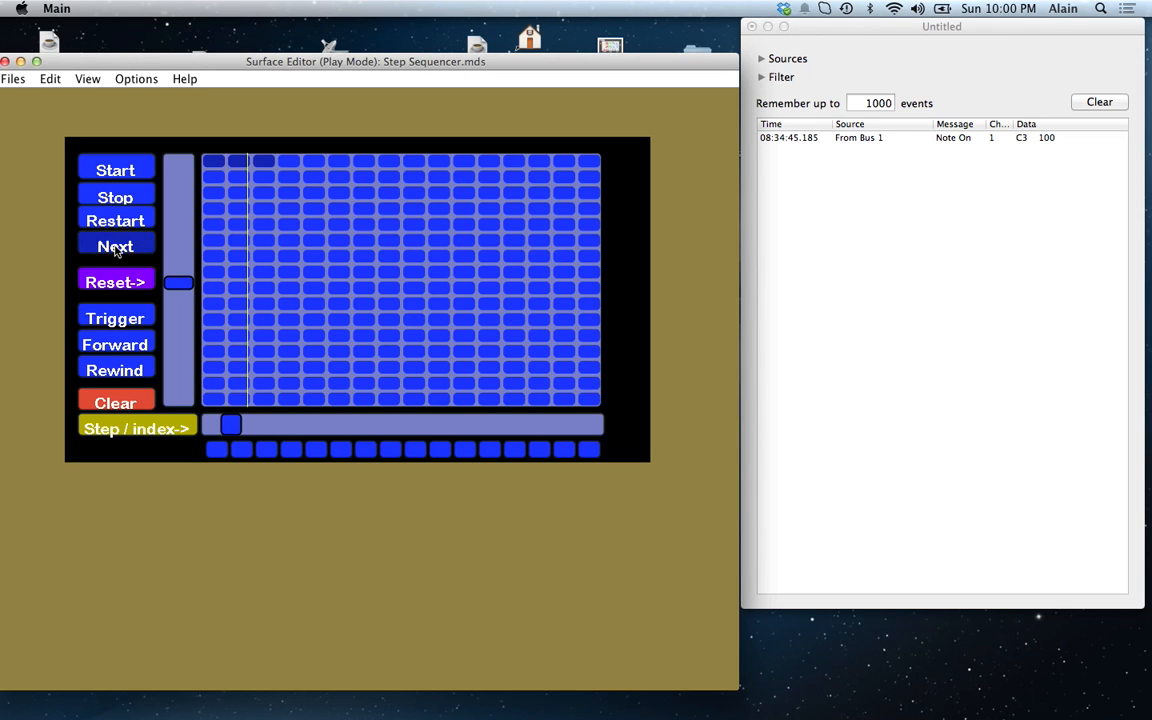
pyautogui.click(115, 247)
pyautogui.click(115, 247)
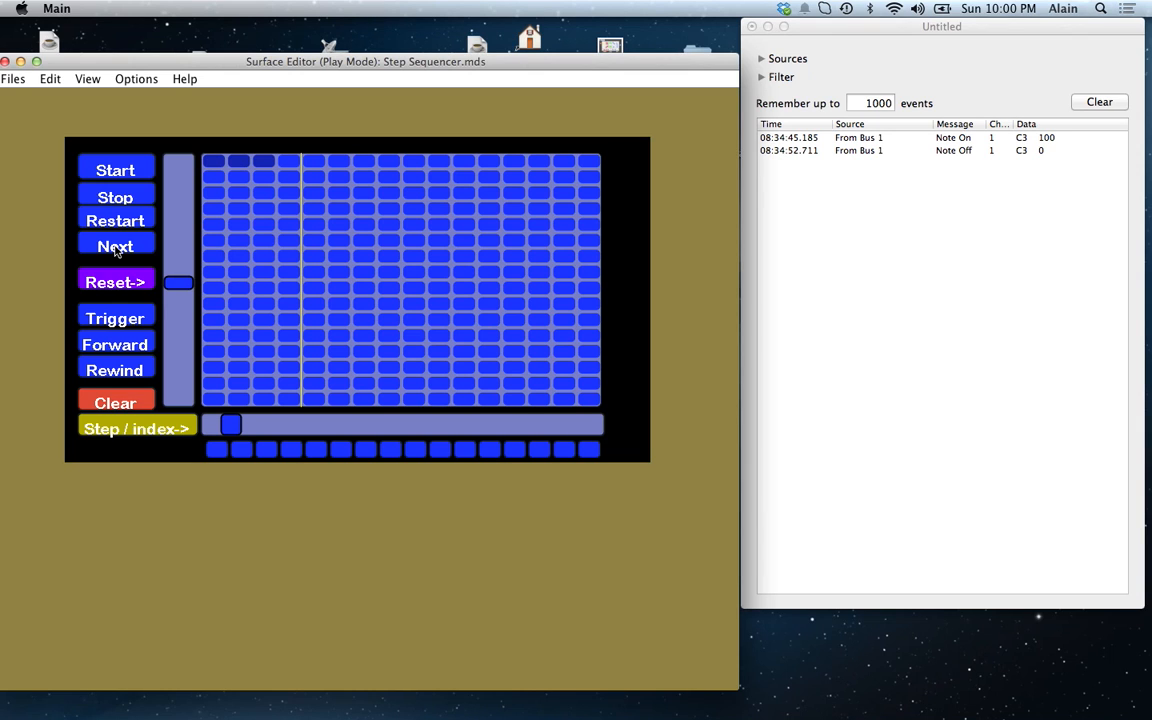
# Step: Turn off Step / index and scrub its slider across the active cells to check the sustained notes
pyautogui.click(157, 432)
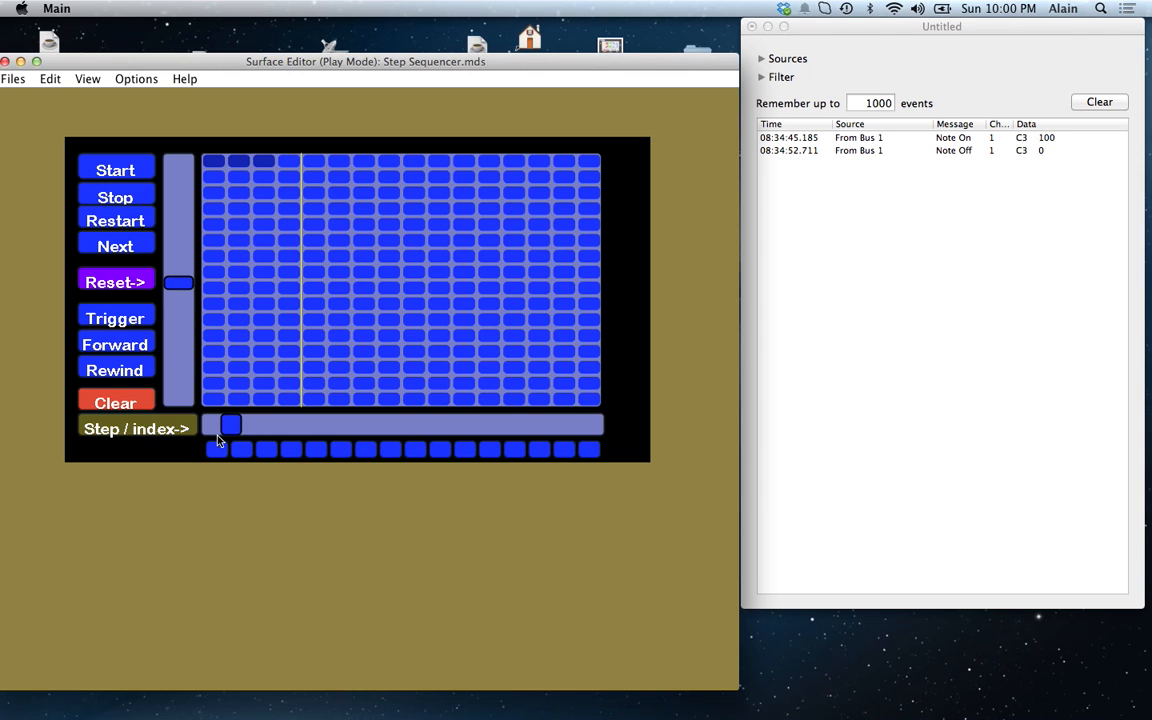
pyautogui.moveTo(229, 432); pyautogui.dragTo(283, 432)
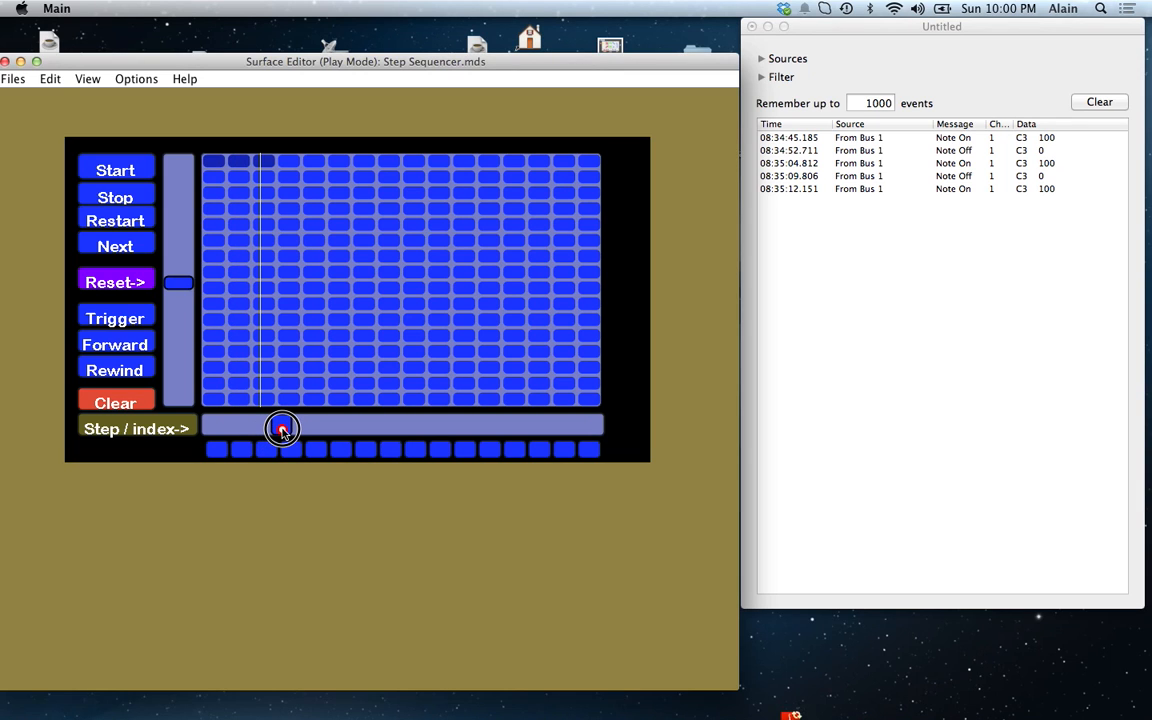
pyautogui.moveTo(282, 430); pyautogui.dragTo(314, 430)
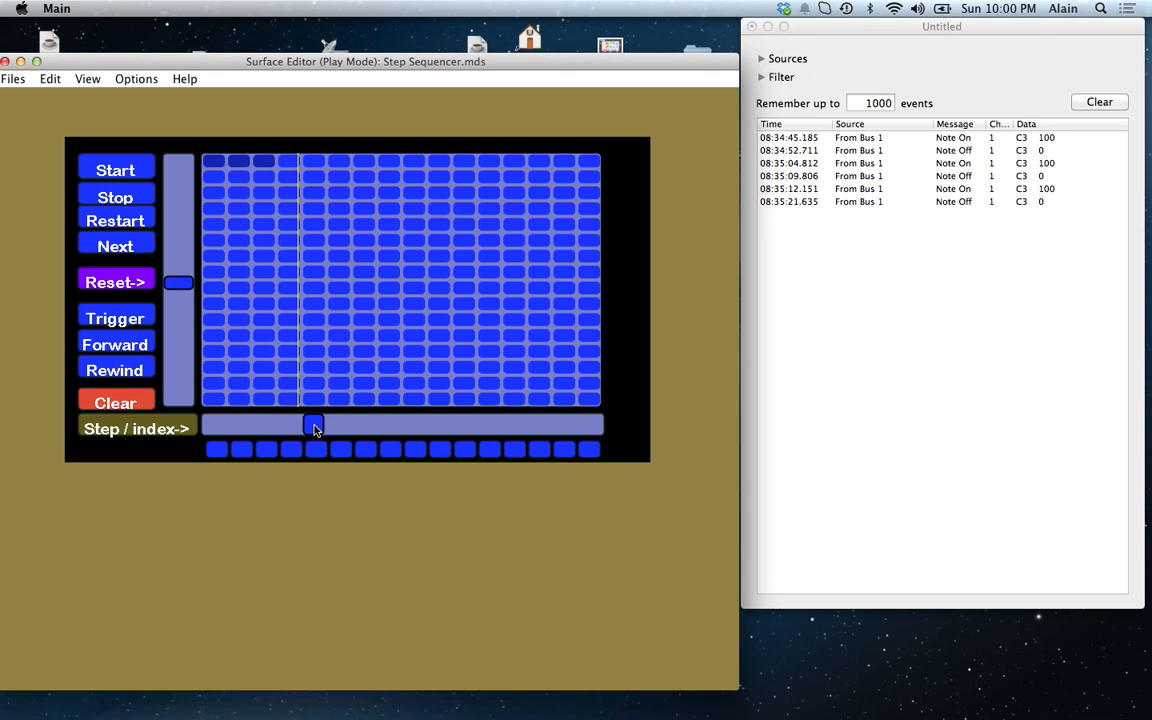
pyautogui.click(243, 166)
pyautogui.moveTo(311, 427)
pyautogui.mouseDown()
pyautogui.moveTo(237, 430)
pyautogui.moveTo(309, 429)
pyautogui.mouseUp()
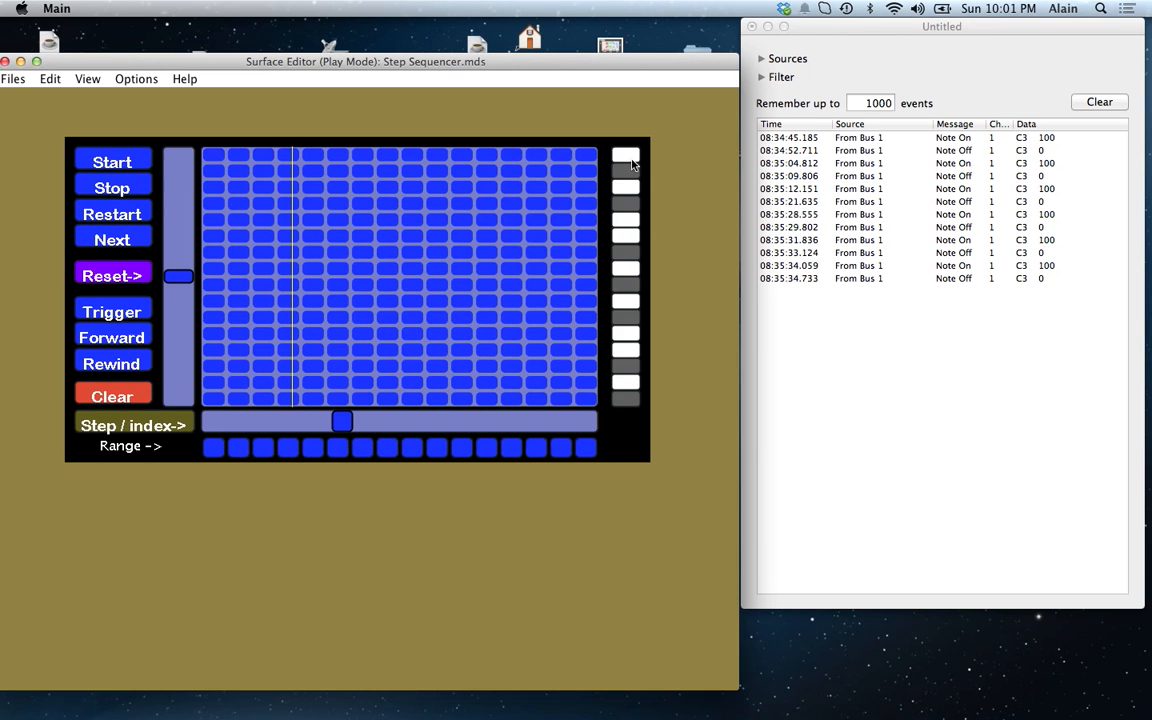
# Step: On the surface with the note indicator column, activate a diagonal run of cells and scrub the Step / index slider back across them
pyautogui.moveTo(325, 192); pyautogui.dragTo(462, 284)
pyautogui.moveTo(343, 424); pyautogui.dragTo(298, 415)
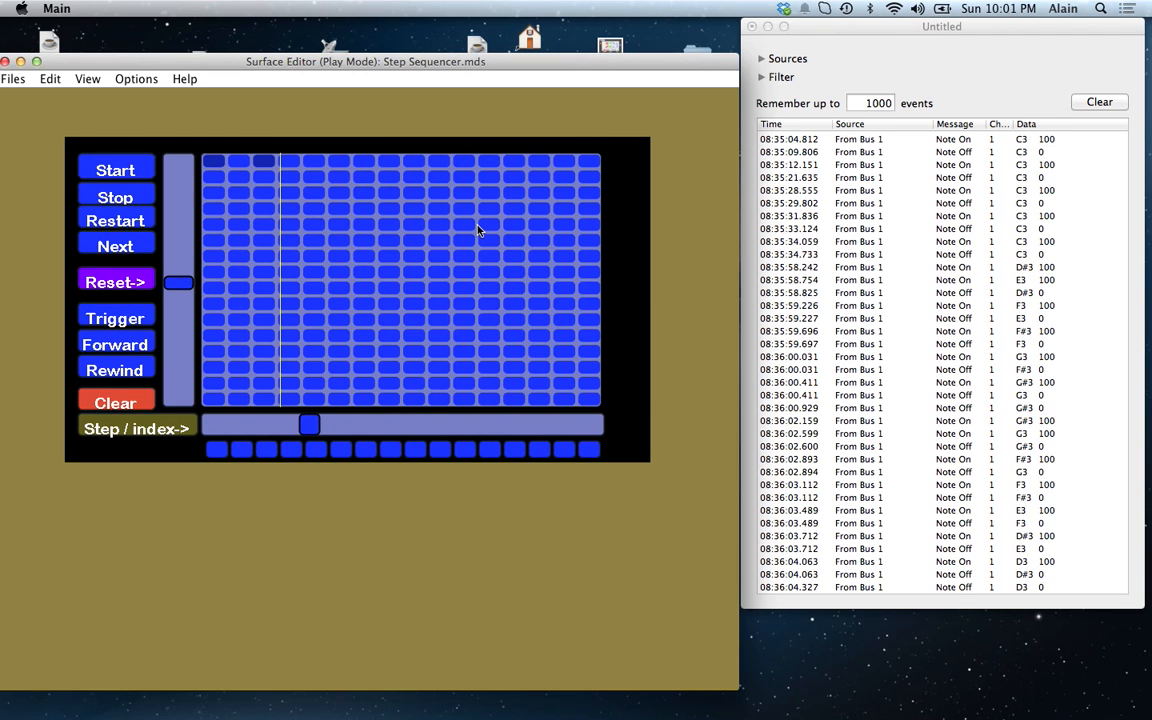
# Step: Return to edit mode, widen the editor window, and draw a small Midi Note button beside the grid's first row
pyautogui.hotkey('ctrl', 'e')
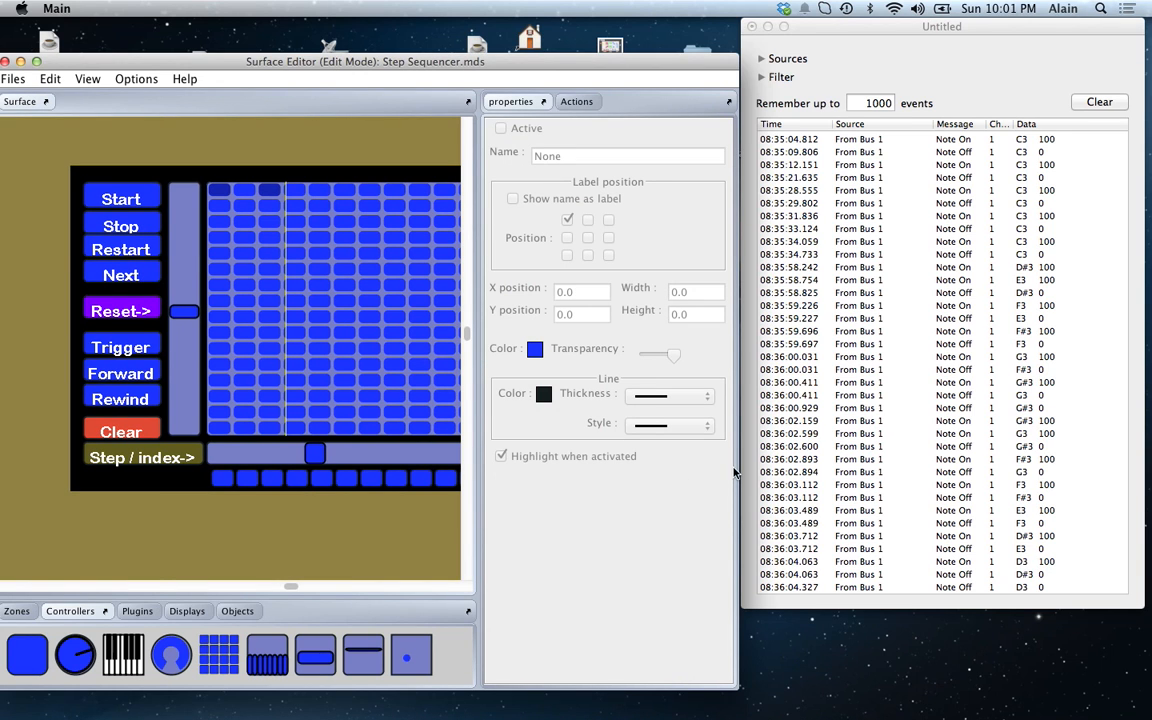
pyautogui.moveTo(740, 468); pyautogui.dragTo(1066, 445)
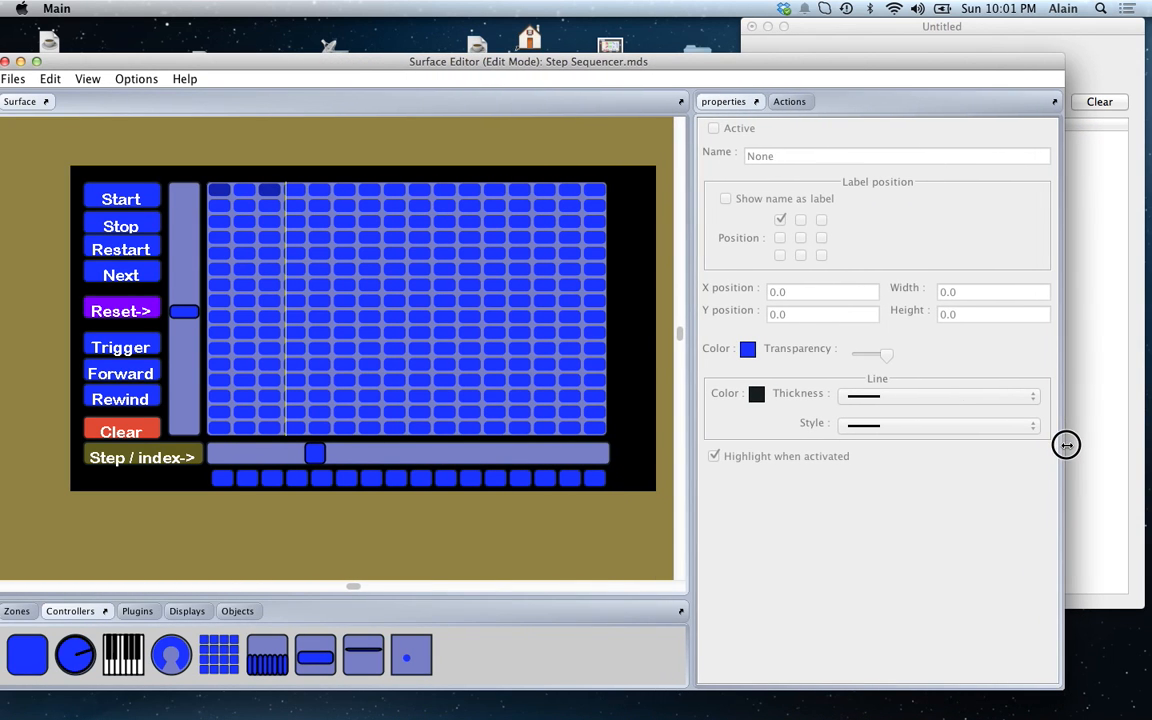
pyautogui.click(136, 613)
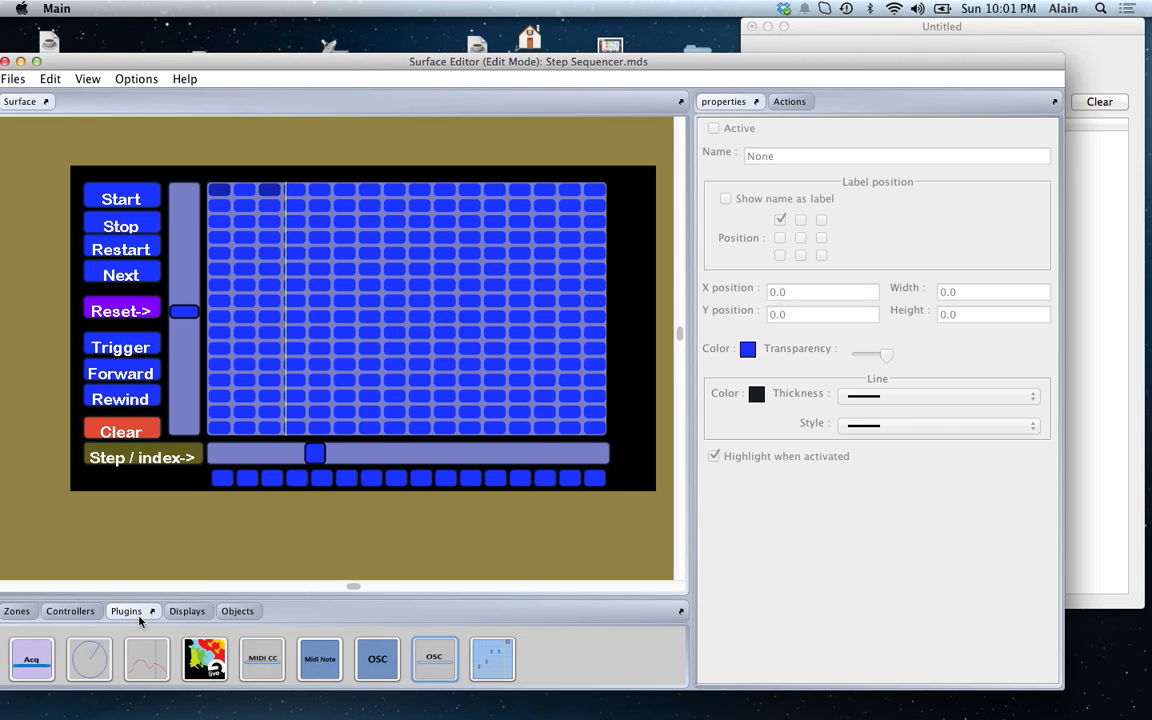
pyautogui.click(316, 665)
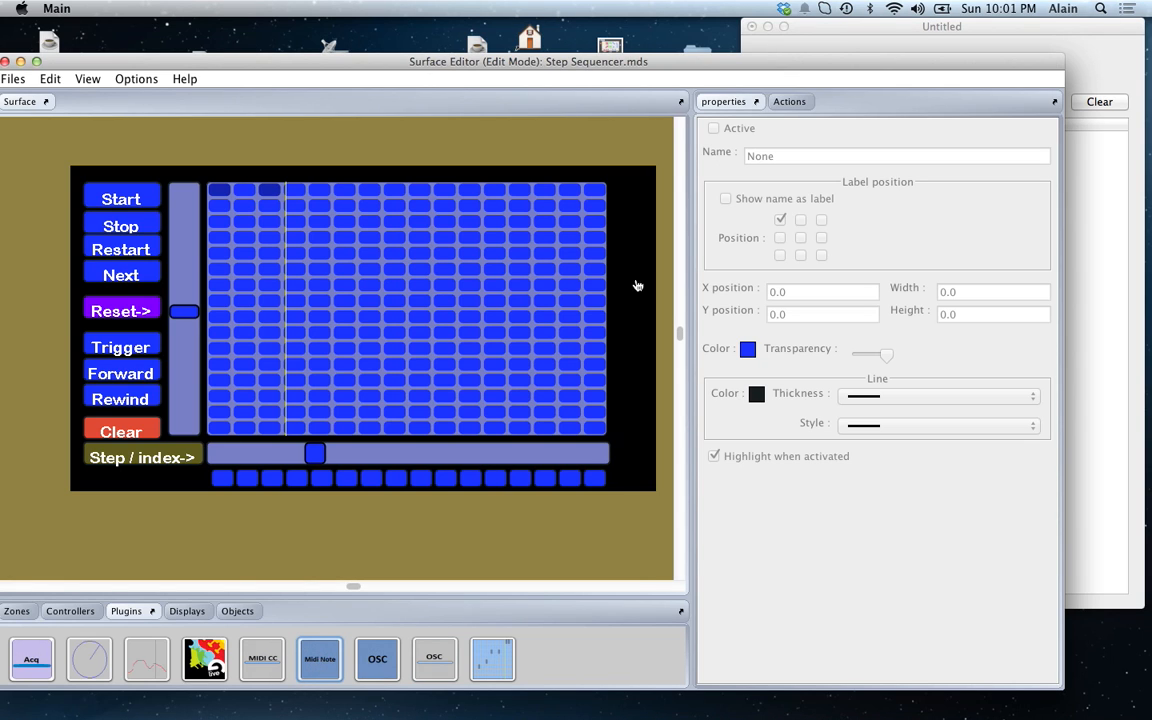
pyautogui.moveTo(617, 188)
pyautogui.mouseDown()
pyautogui.moveTo(642, 207)
pyautogui.moveTo(650, 193)
pyautogui.moveTo(636, 196)
pyautogui.mouseUp()
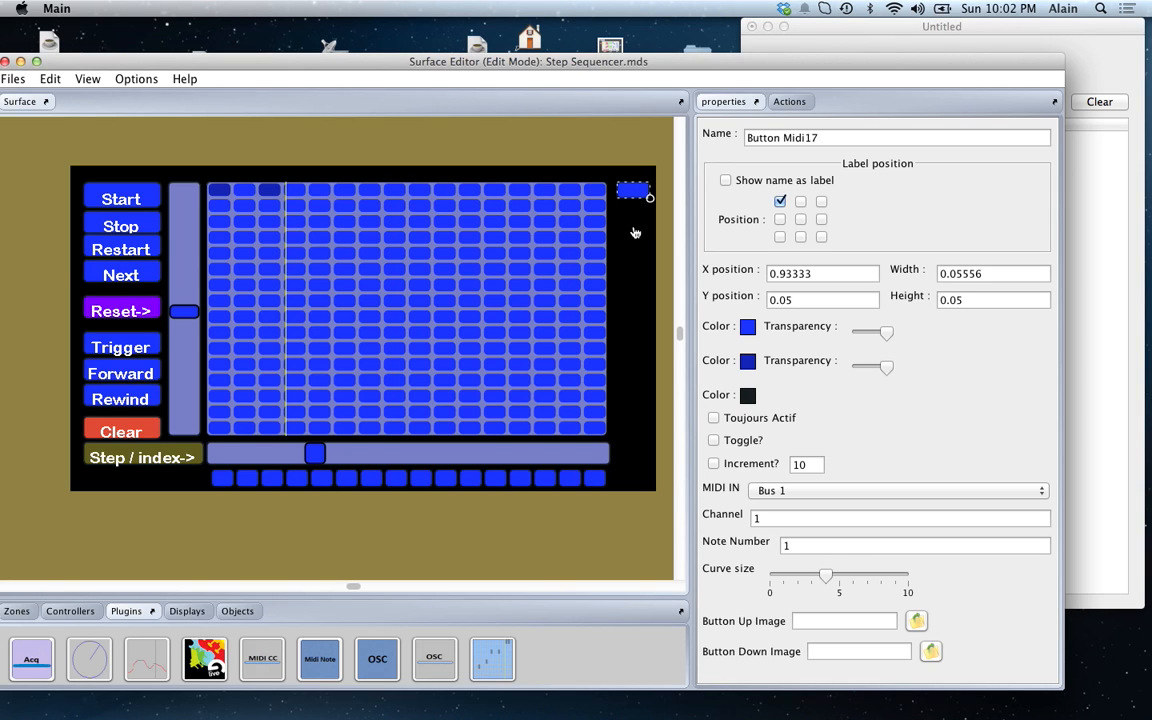
# Step: Color the new Midi Note button near-white when idle and yellow when active
pyautogui.click(749, 330)
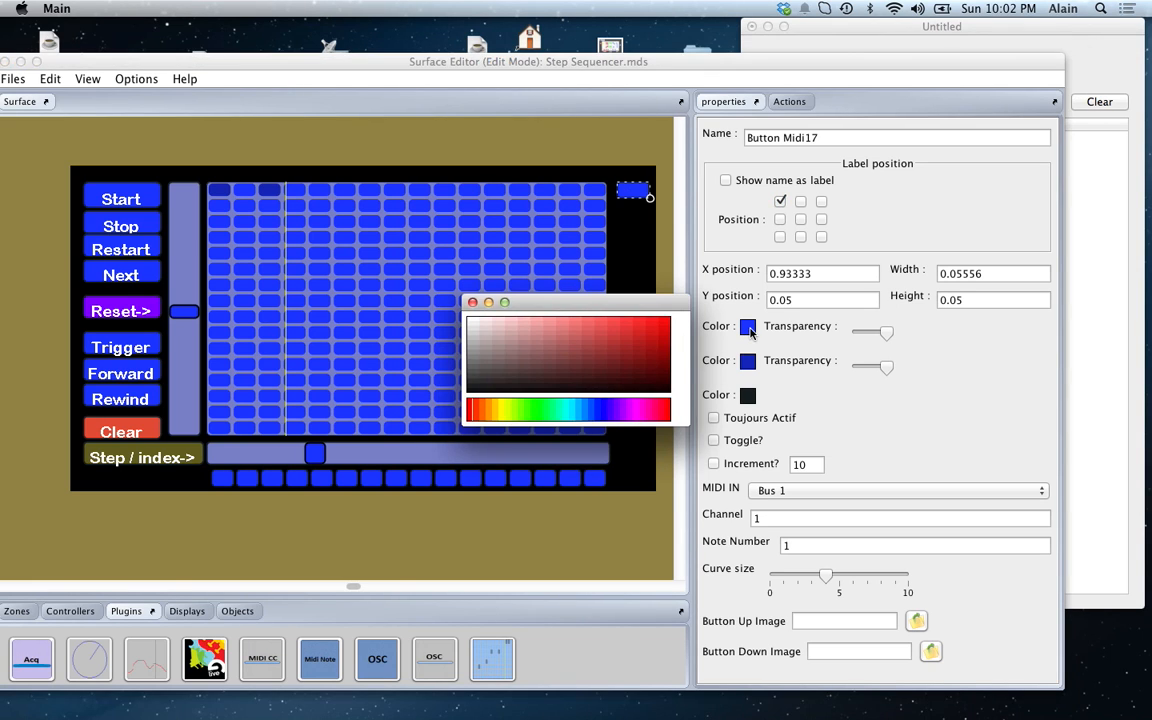
pyautogui.moveTo(478, 330); pyautogui.dragTo(474, 322)
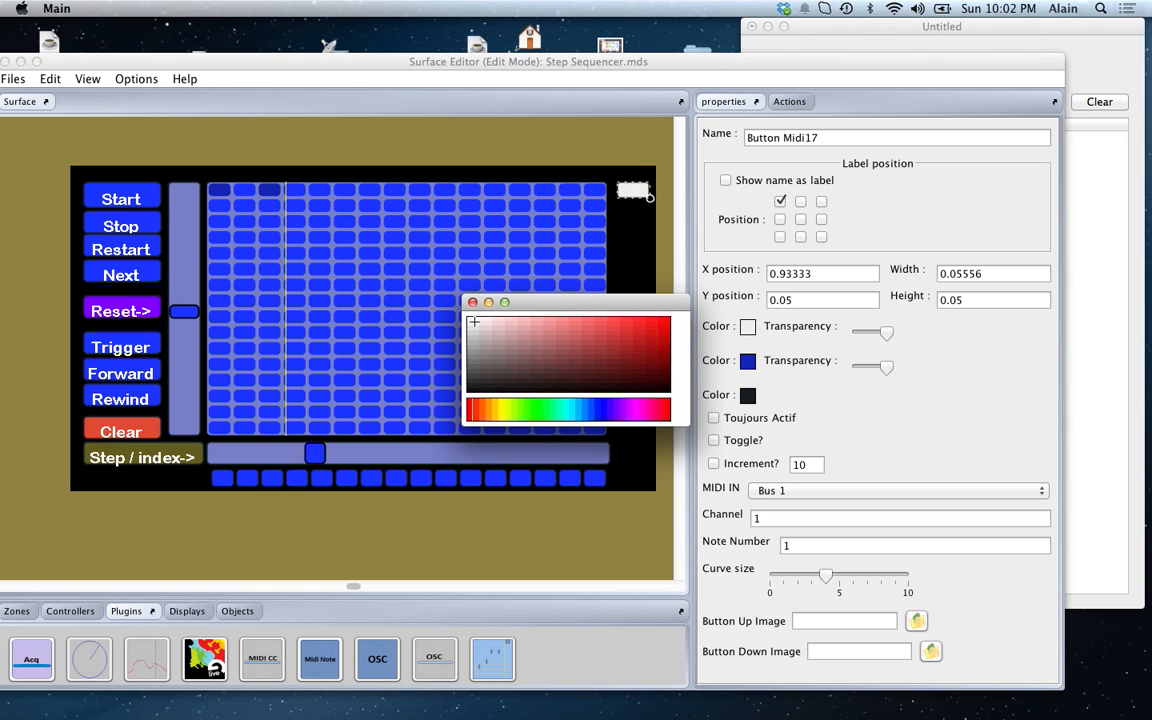
pyautogui.click(474, 322)
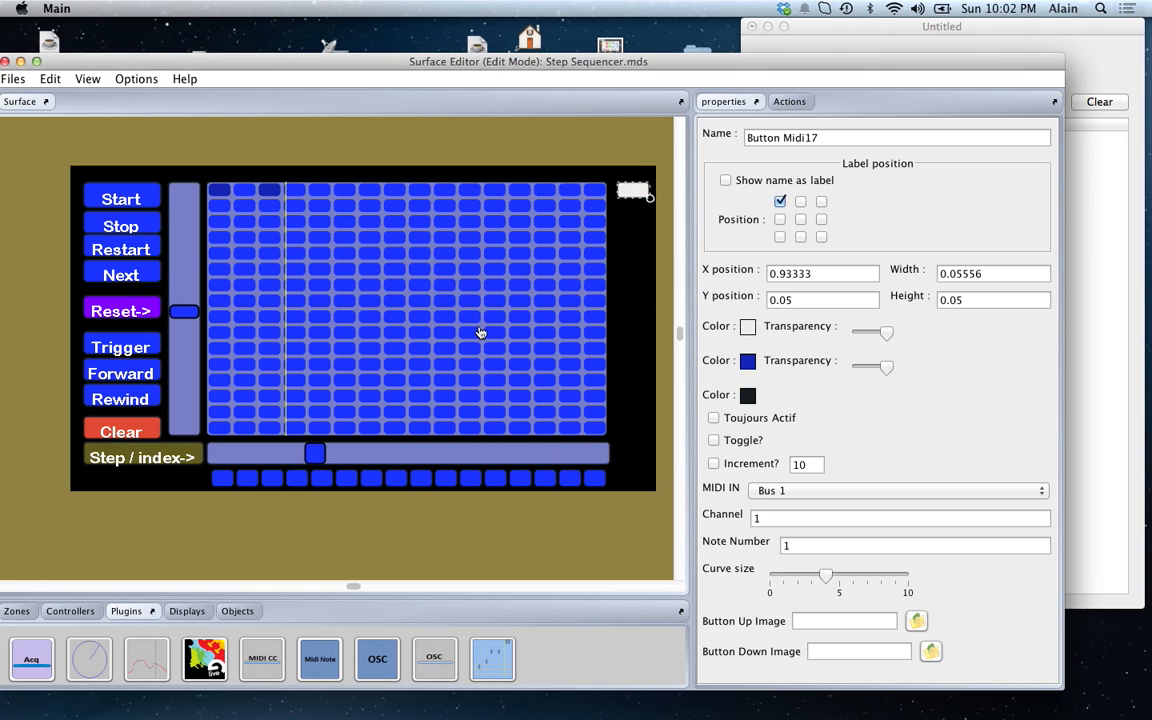
pyautogui.click(748, 361)
pyautogui.moveTo(540, 410); pyautogui.dragTo(501, 416)
# Step: Keep the Midi Note button's MIDI IN on Bus 1 and set its note number to 60
pyautogui.click(766, 492)
pyautogui.click(766, 492)
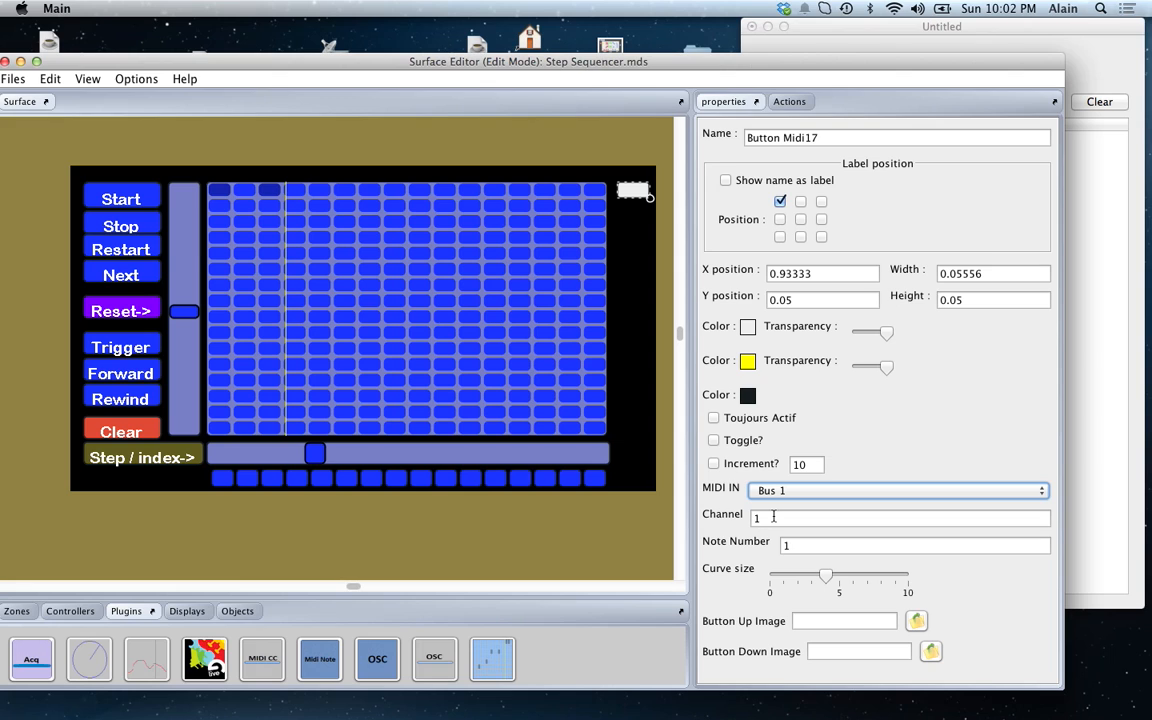
pyautogui.click(800, 546)
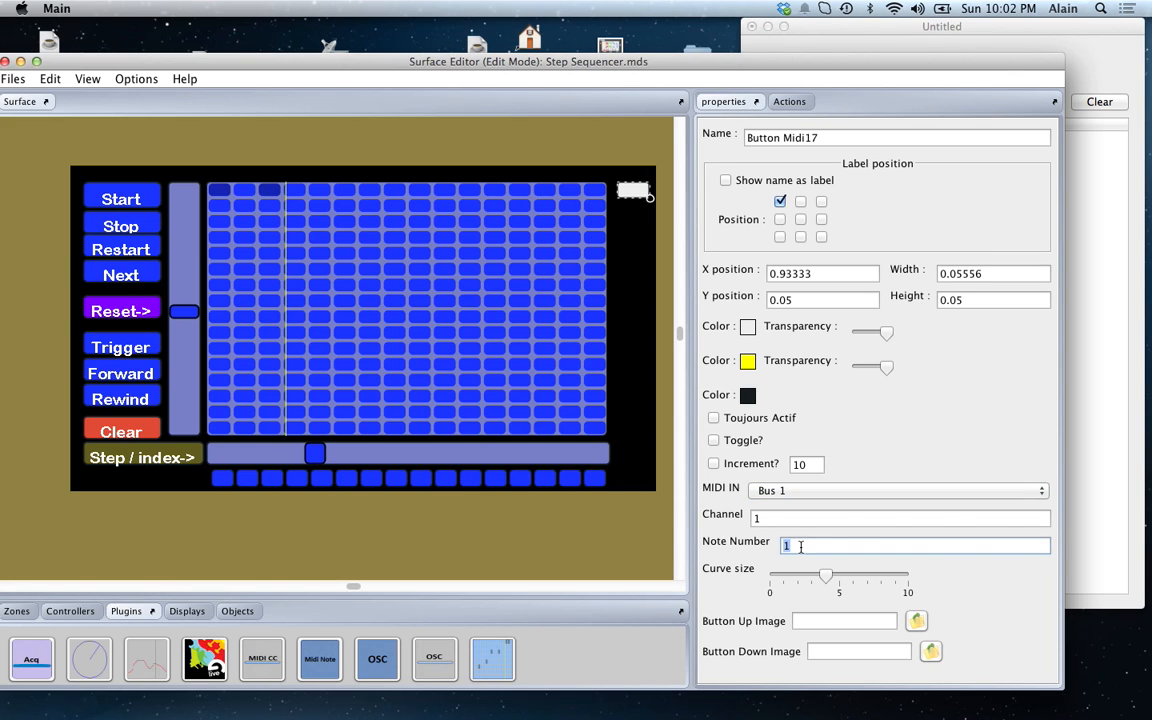
pyautogui.write('60')
pyautogui.press('Tab')
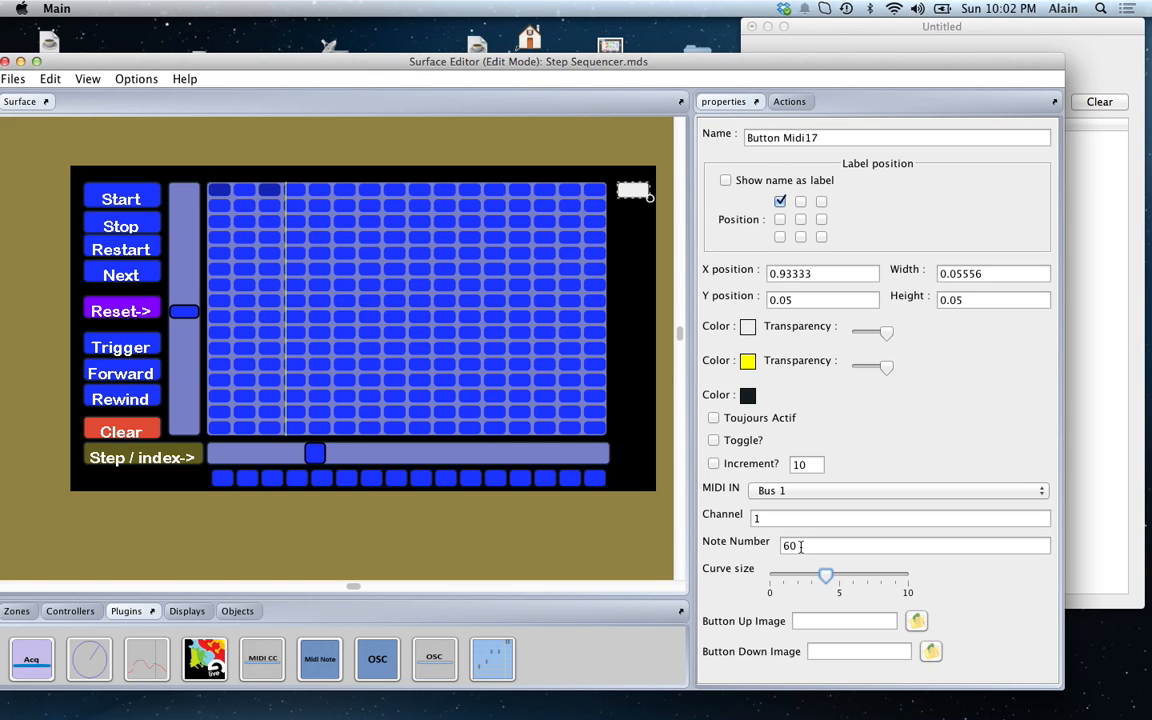
# Step: Test the note button in play mode by activating the first track's second cell, moving the index slider to the start, and advancing with Next
pyautogui.press('super+e')
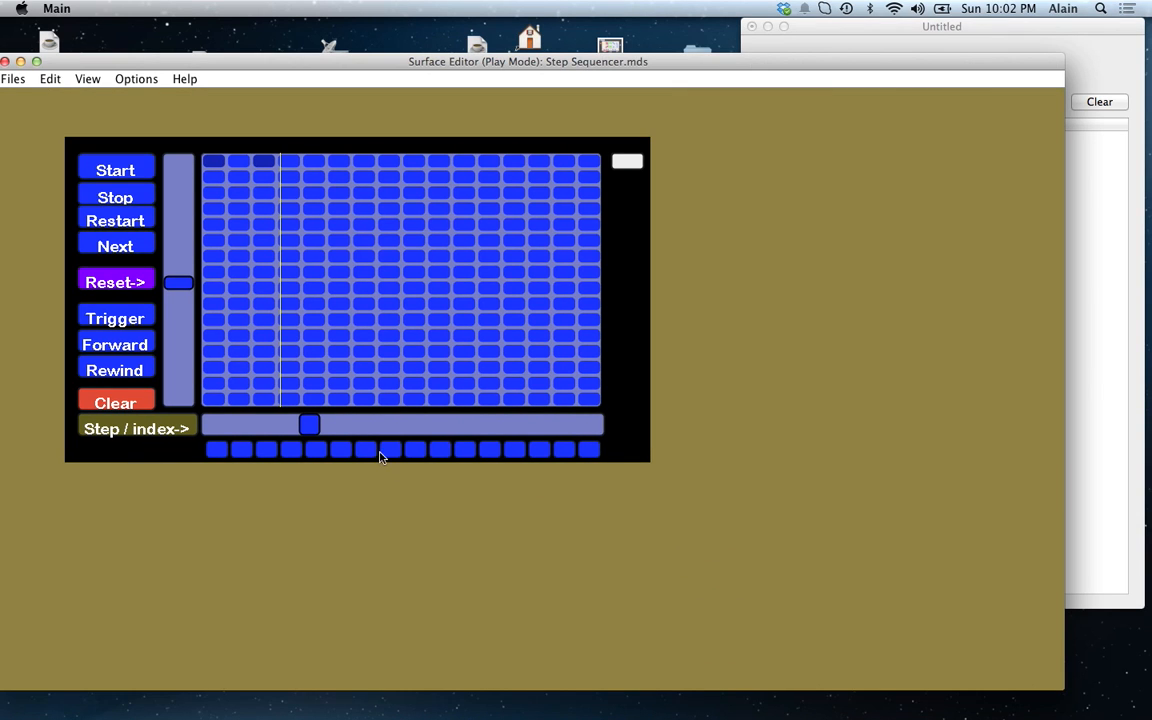
pyautogui.moveTo(309, 425)
pyautogui.mouseDown()
pyautogui.moveTo(243, 428)
pyautogui.moveTo(329, 425)
pyautogui.mouseUp()
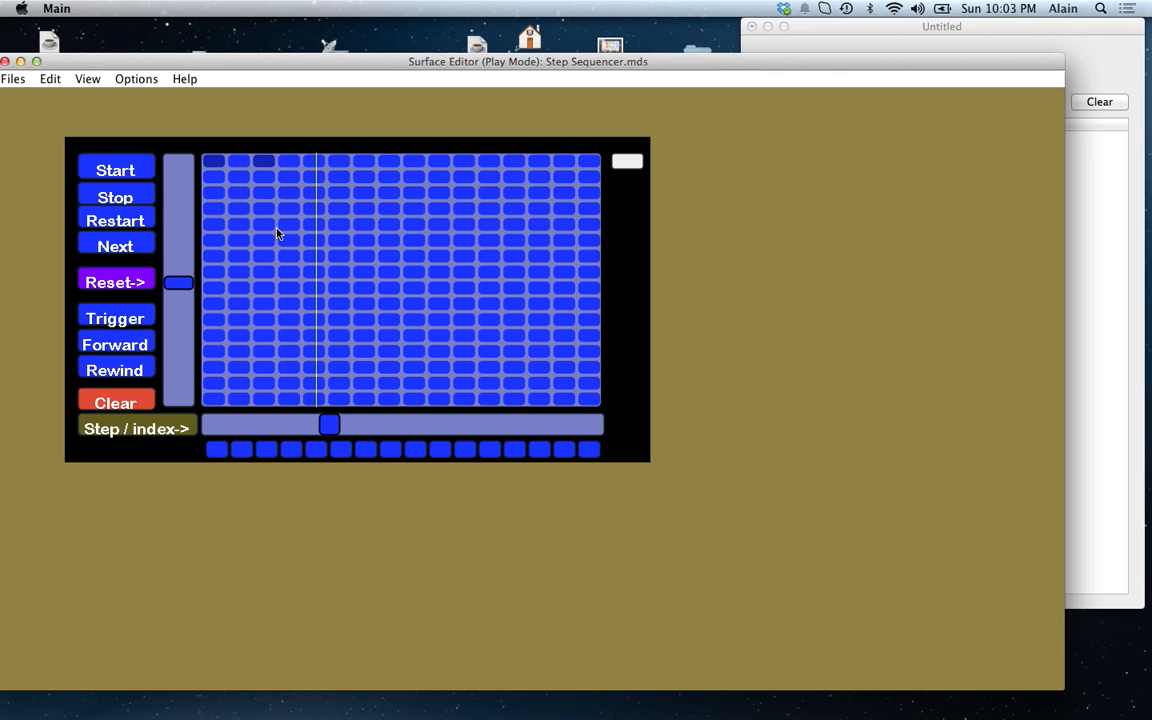
pyautogui.click(241, 164)
pyautogui.moveTo(329, 423); pyautogui.dragTo(224, 417)
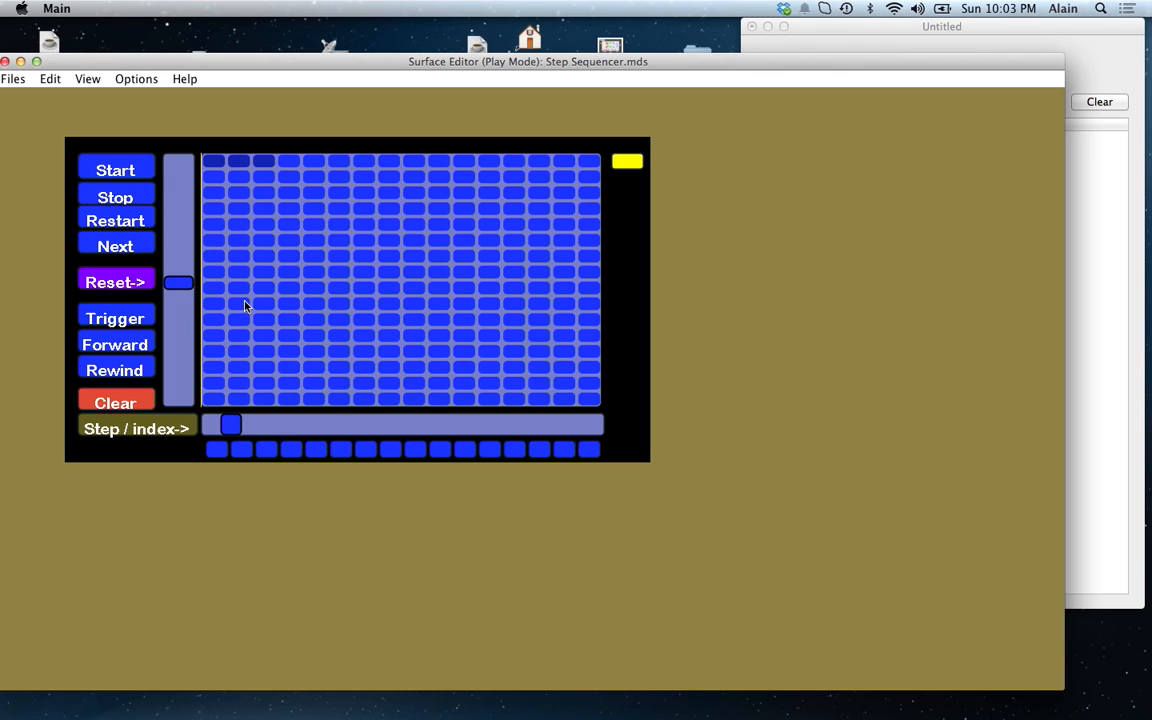
pyautogui.click(118, 250)
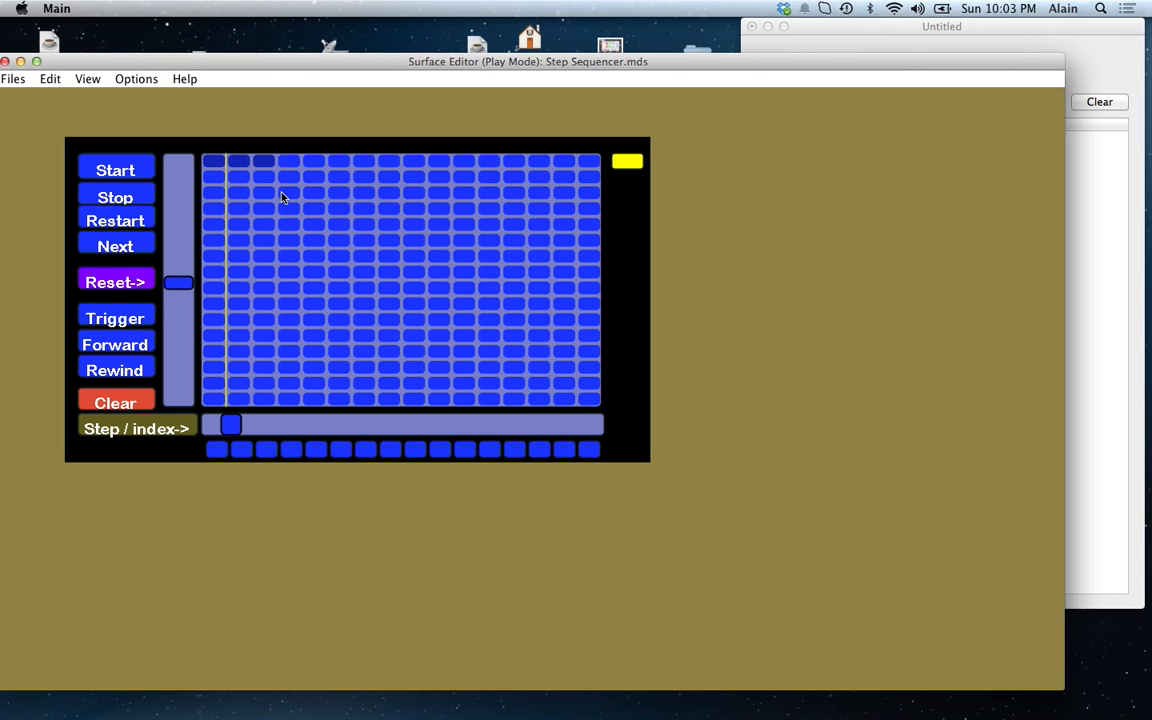
# Step: Activate tracks 1, 3 and 5 in the second column and tracks 2, 4 and 6 in the third, advancing with Next
pyautogui.click(240, 194)
pyautogui.click(263, 242)
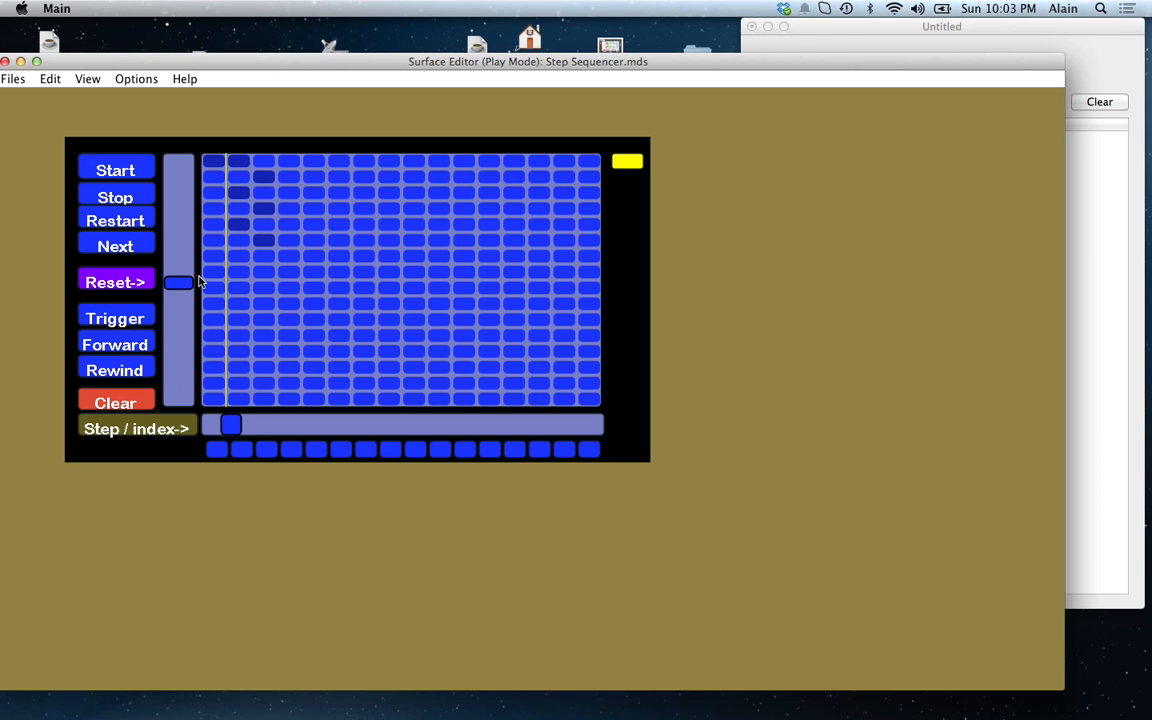
pyautogui.click(118, 248)
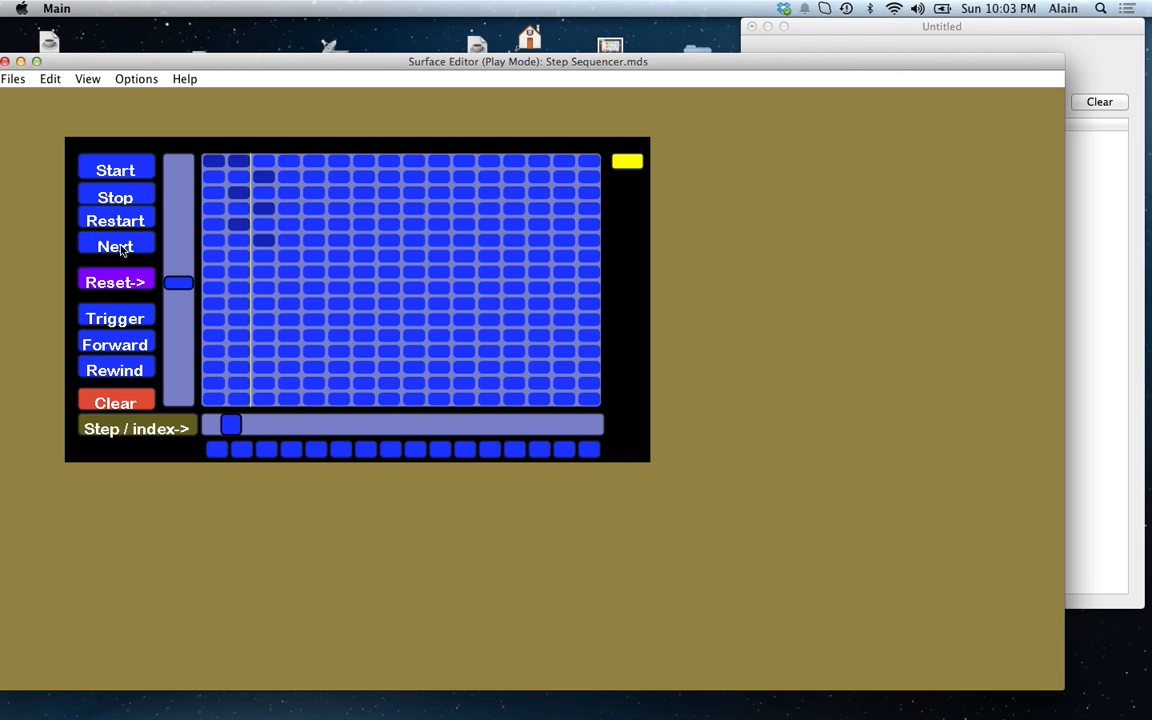
pyautogui.click(118, 247)
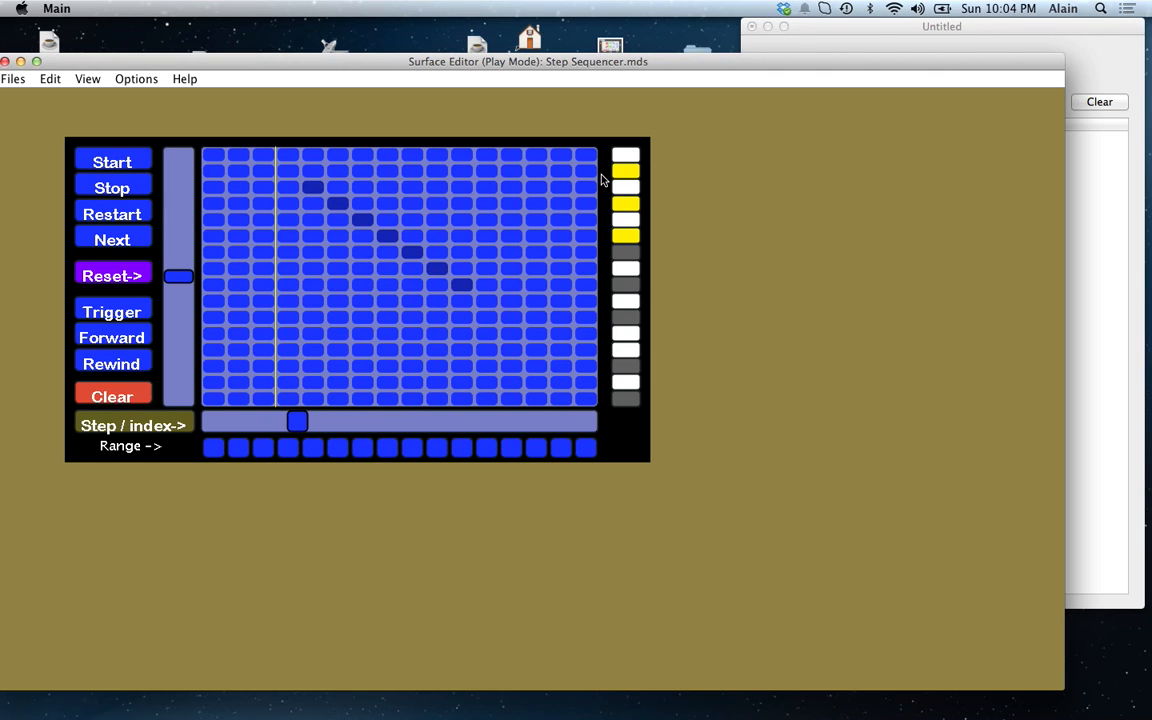
# Step: In edit mode on the surface with the full indicator column, select every note button below the first one and copy them
pyautogui.click(625, 203)
pyautogui.click(632, 242)
pyautogui.press('super+e')
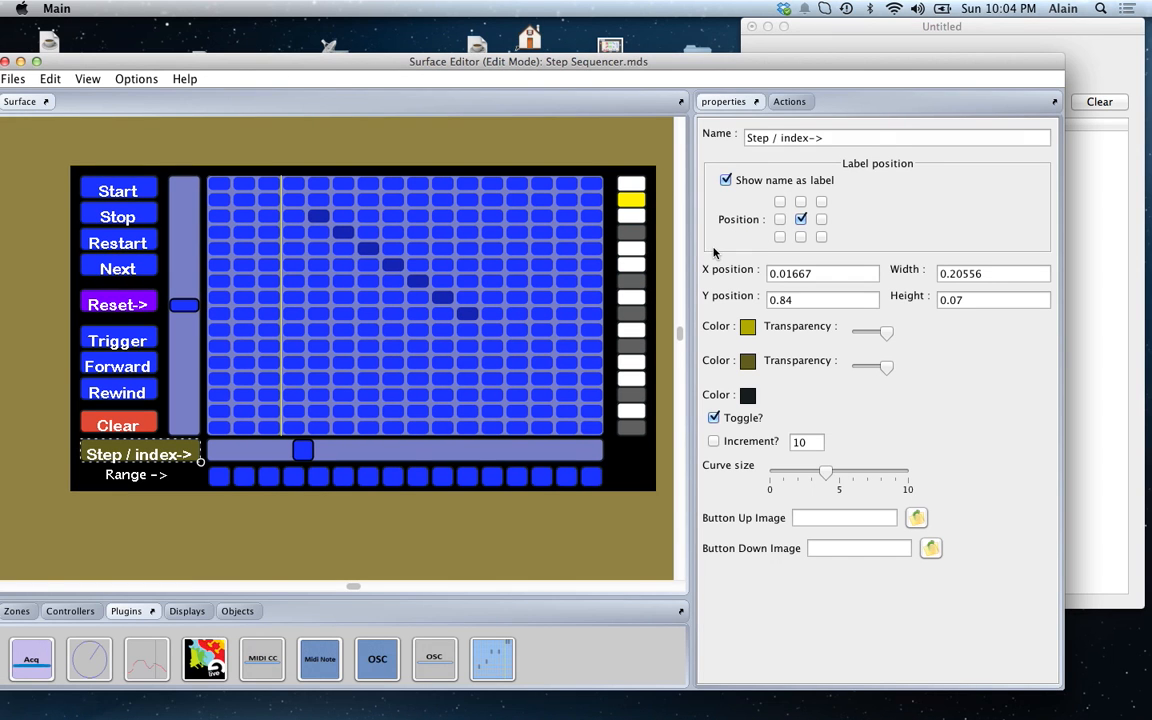
pyautogui.click(631, 222)
pyautogui.moveTo(631, 229); pyautogui.dragTo(647, 443)
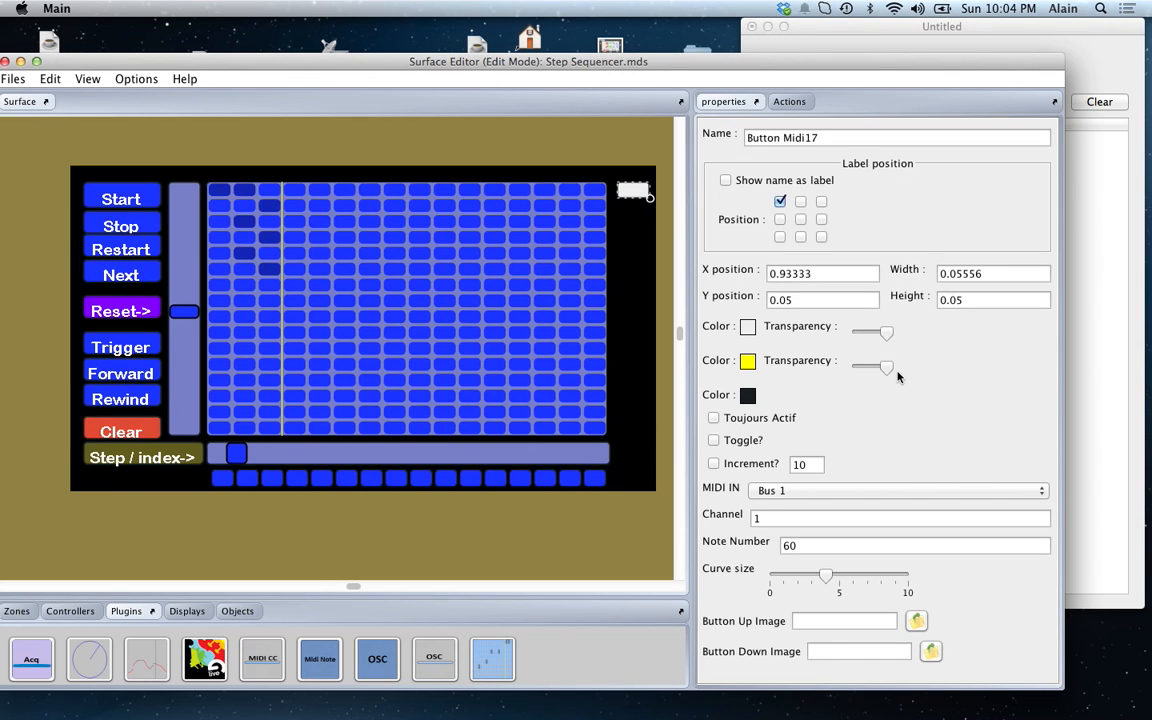
# Step: Paste the copied note buttons into the surface being built and align them in a column under the existing note button
pyautogui.click(623, 214)
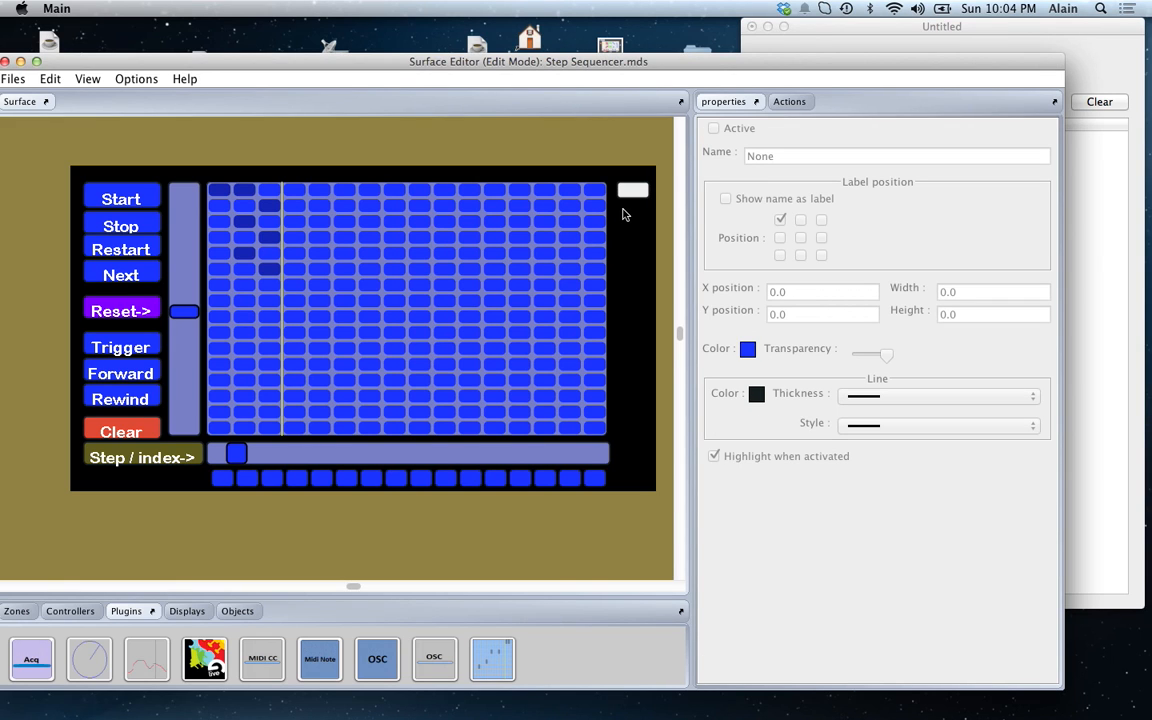
pyautogui.press('super+v')
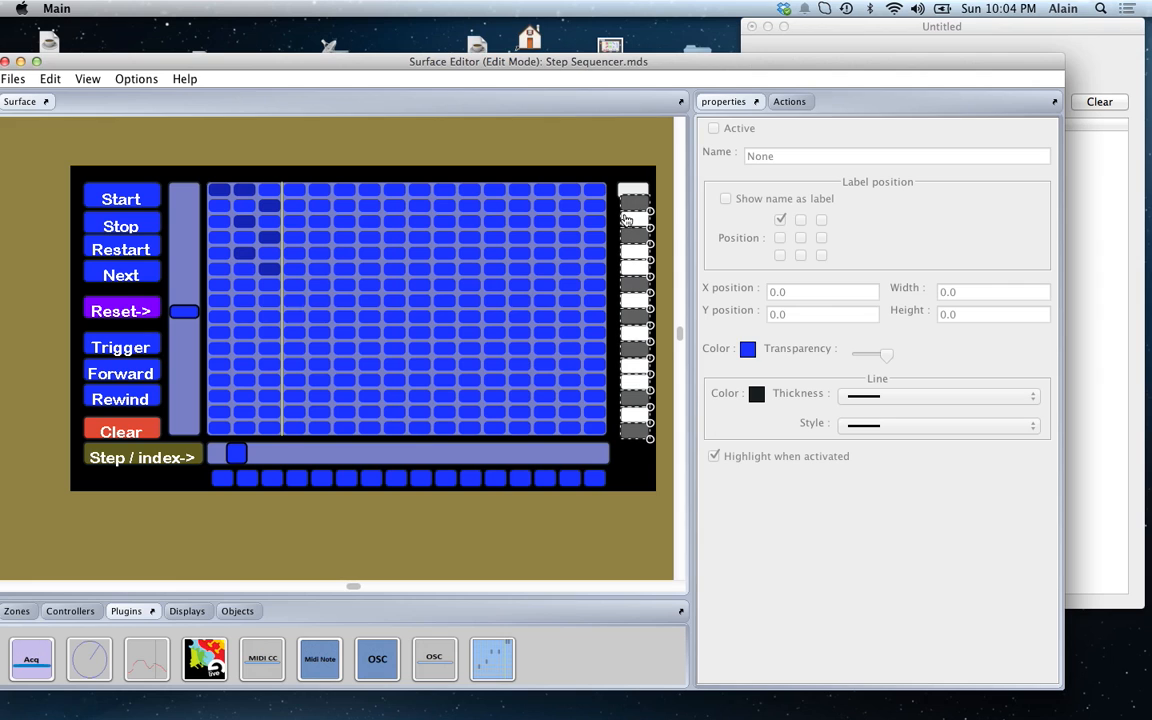
pyautogui.moveTo(633, 222); pyautogui.dragTo(630, 226)
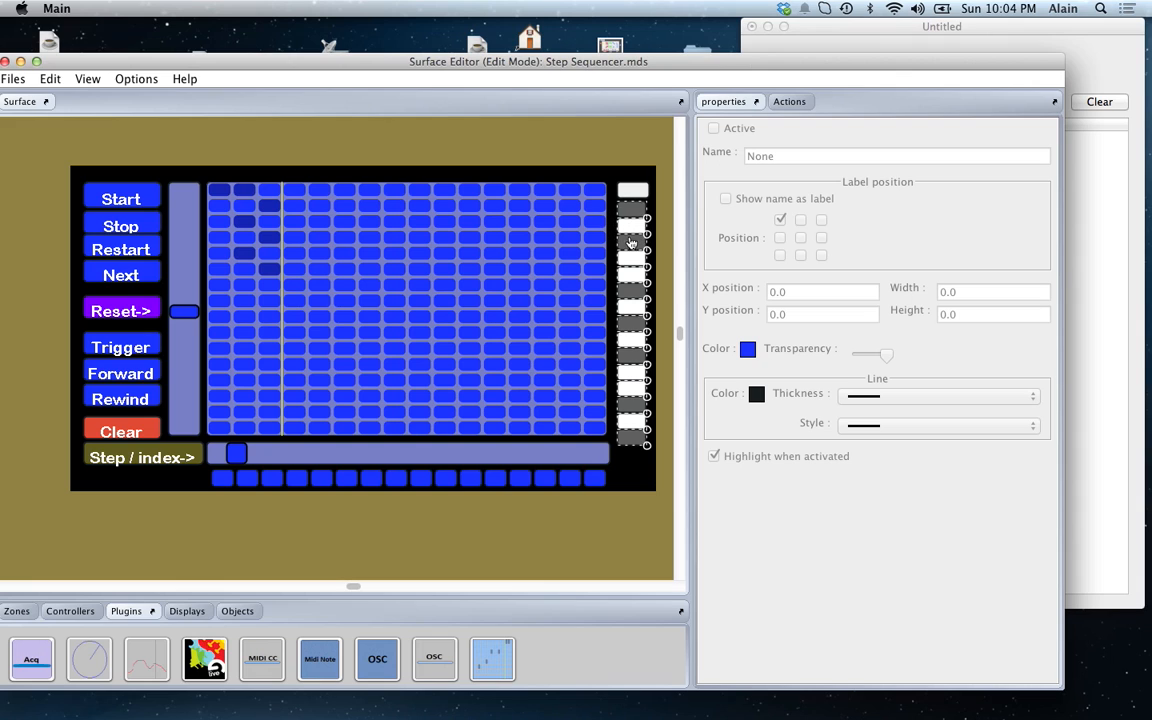
pyautogui.click(631, 464)
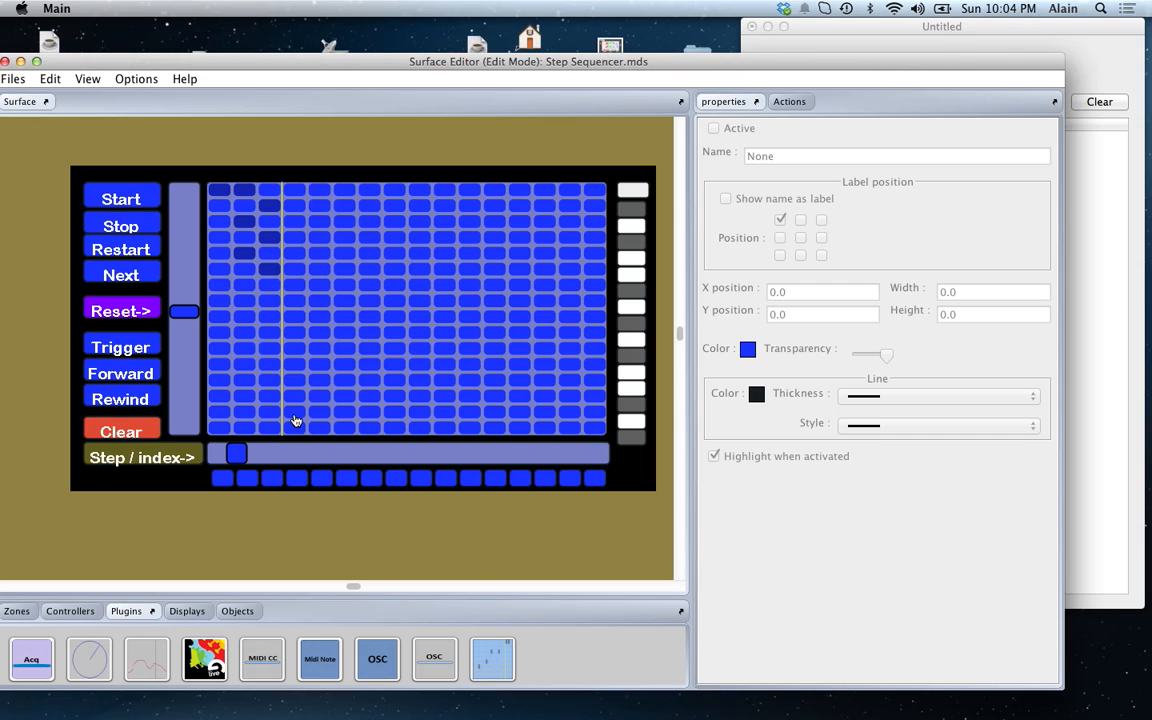
# Step: Inspect the note numbers of the individual note buttons on both the pasted column and the original column
pyautogui.click(631, 214)
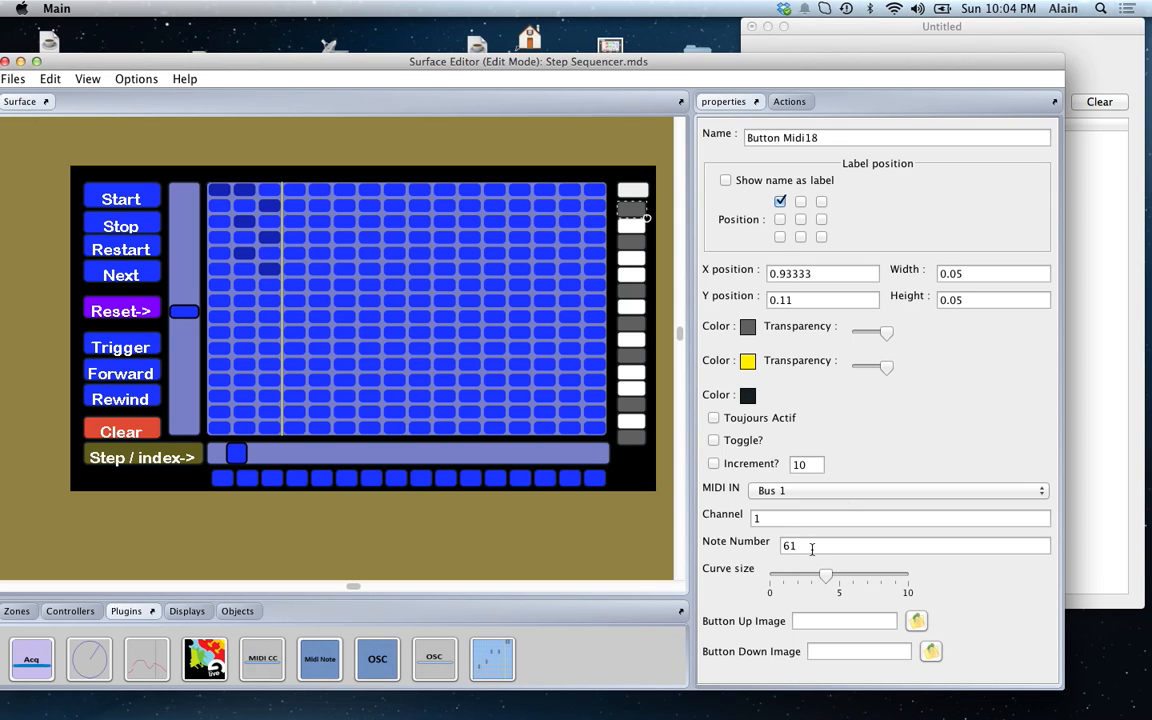
pyautogui.click(633, 225)
pyautogui.click(634, 243)
pyautogui.click(633, 259)
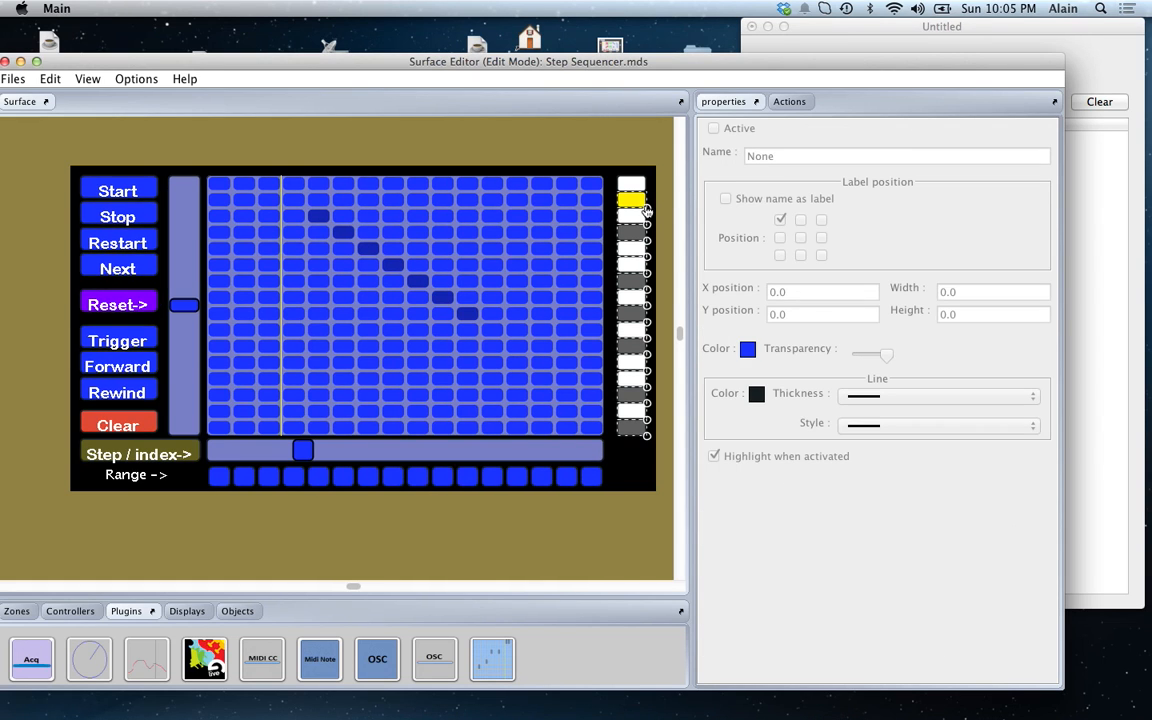
pyautogui.click(631, 199)
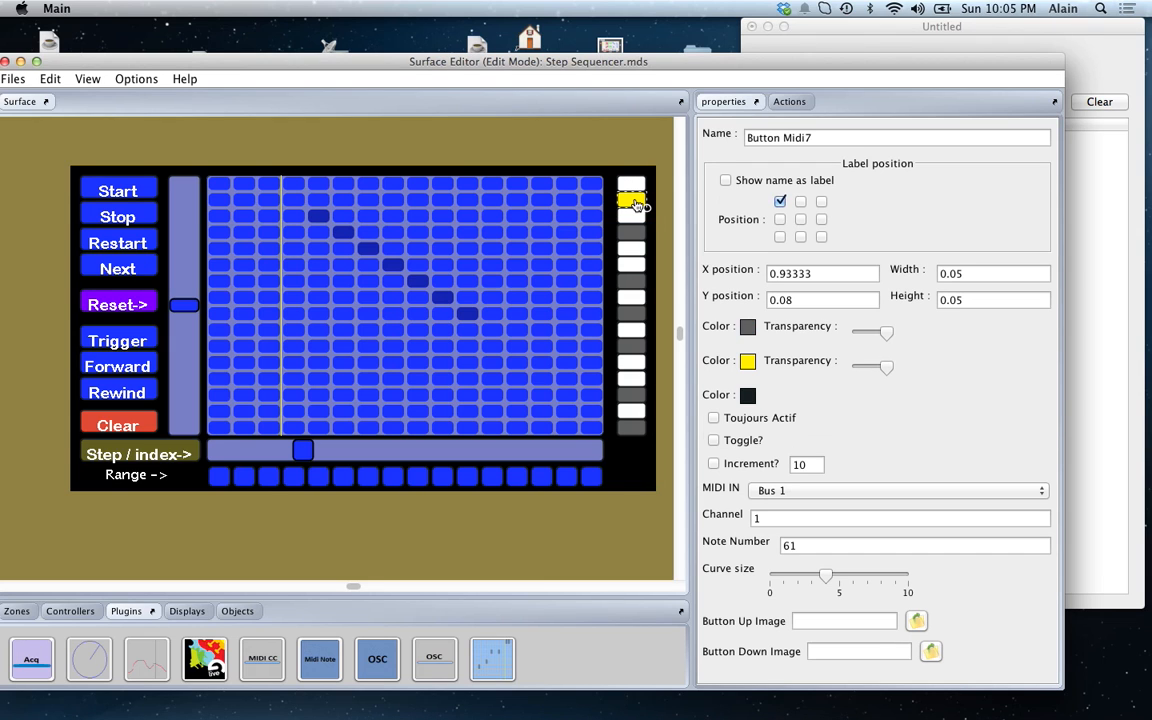
pyautogui.click(633, 217)
pyautogui.click(632, 232)
pyautogui.click(633, 265)
pyautogui.click(632, 217)
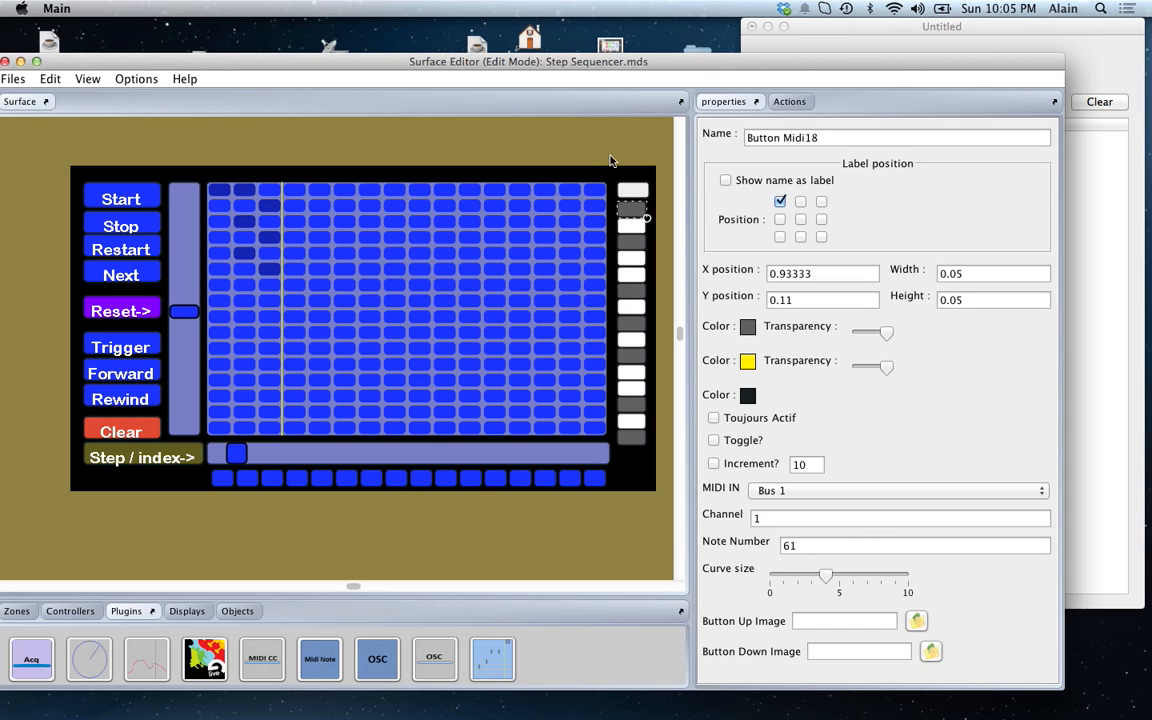
# Step: Test the note button column in play mode by moving the index slider to the start and advancing three times with Next
pyautogui.click(486, 152)
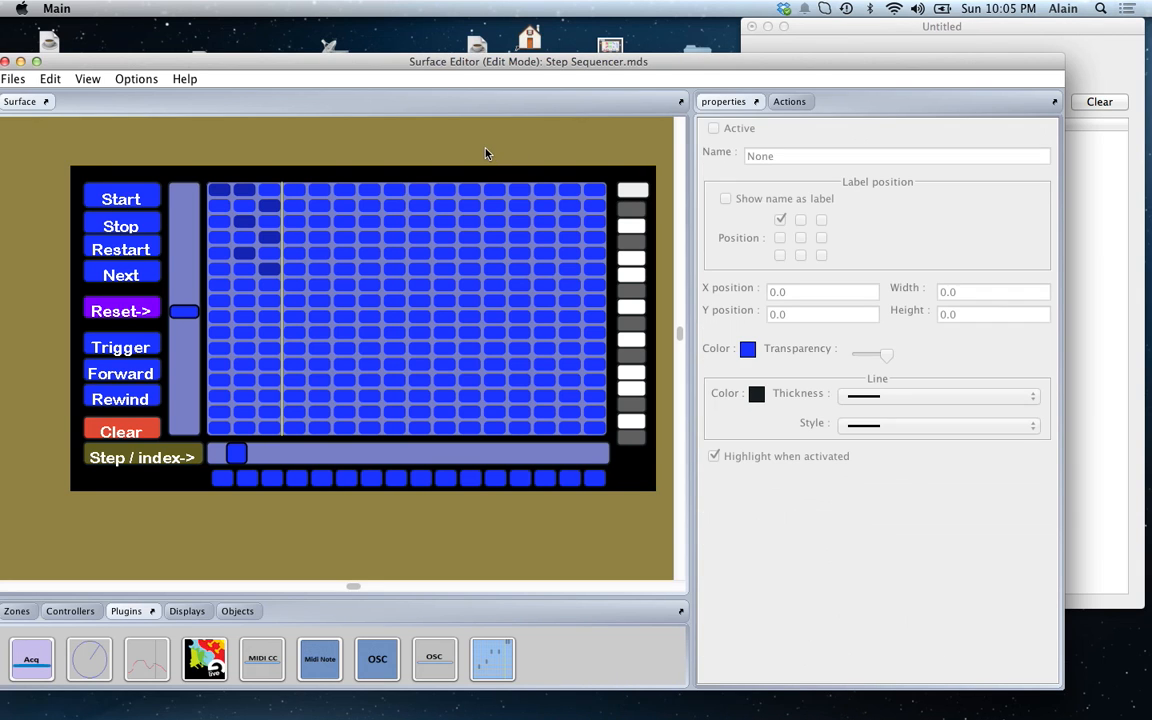
pyautogui.press('super+e')
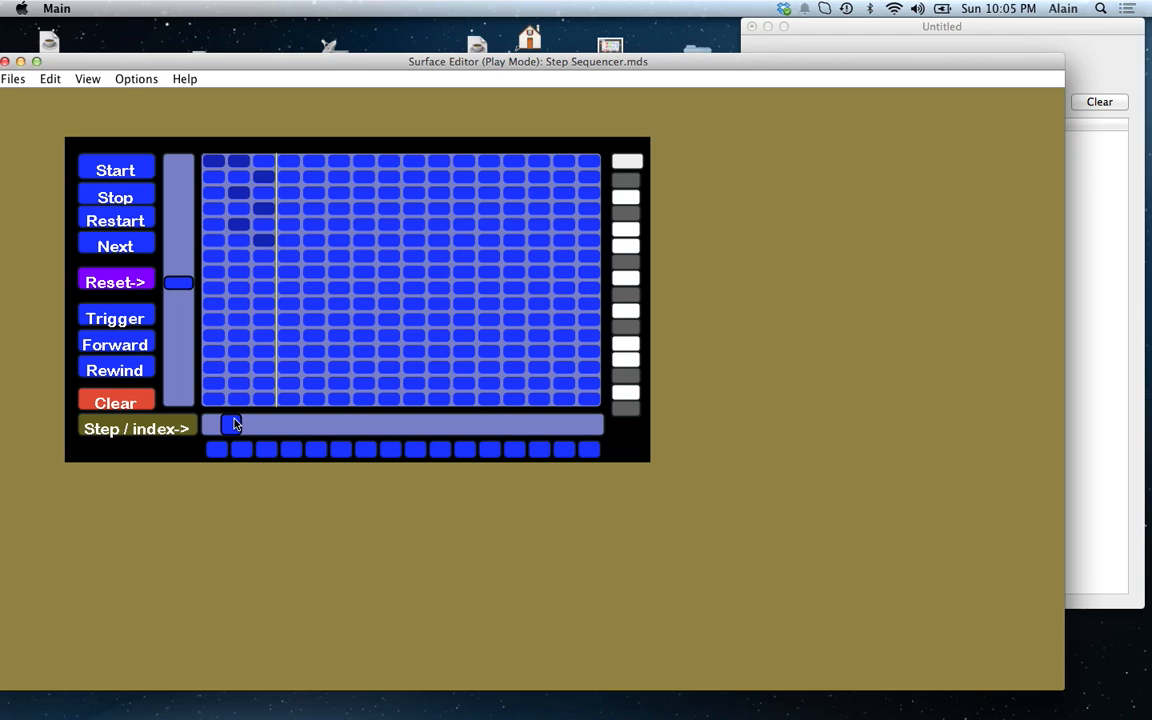
pyautogui.moveTo(231, 424)
pyautogui.mouseDown()
pyautogui.moveTo(265, 427)
pyautogui.moveTo(222, 421)
pyautogui.mouseUp()
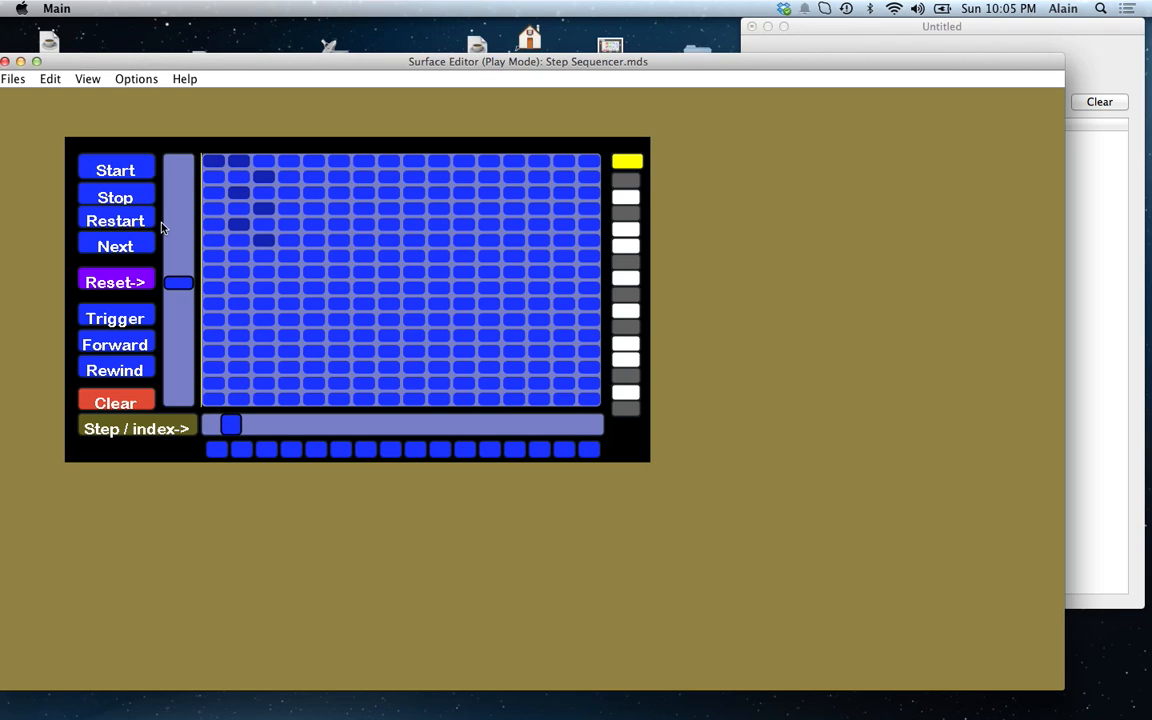
pyautogui.click(116, 246)
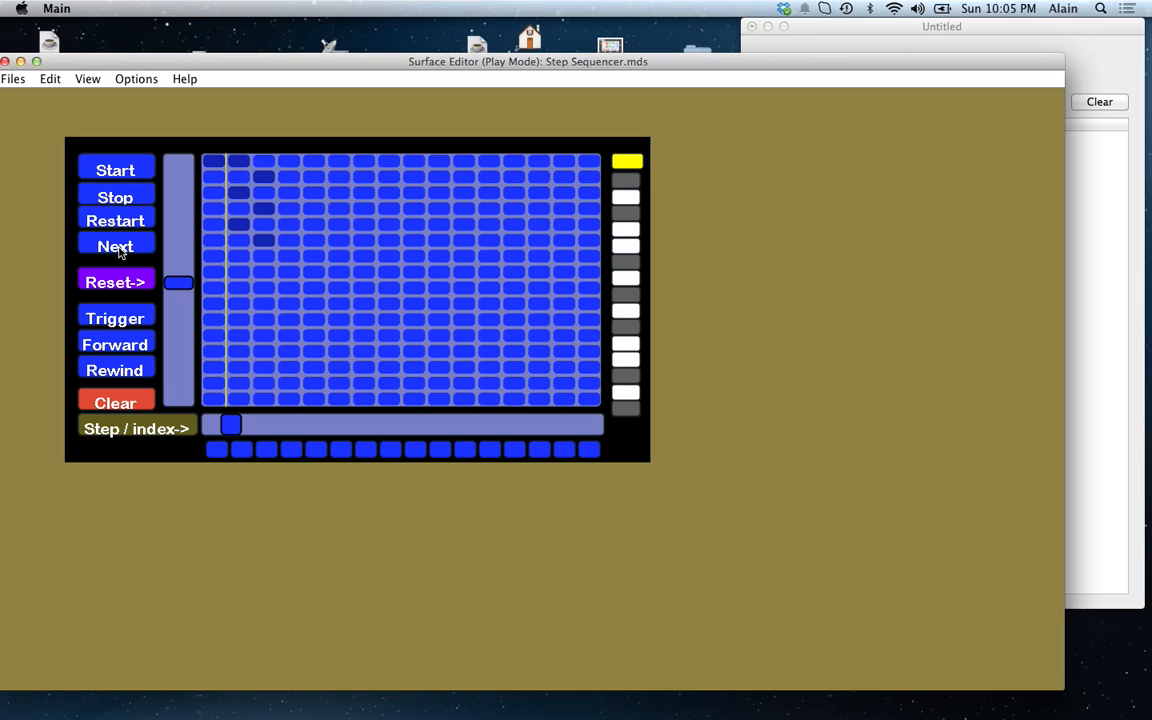
pyautogui.click(117, 247)
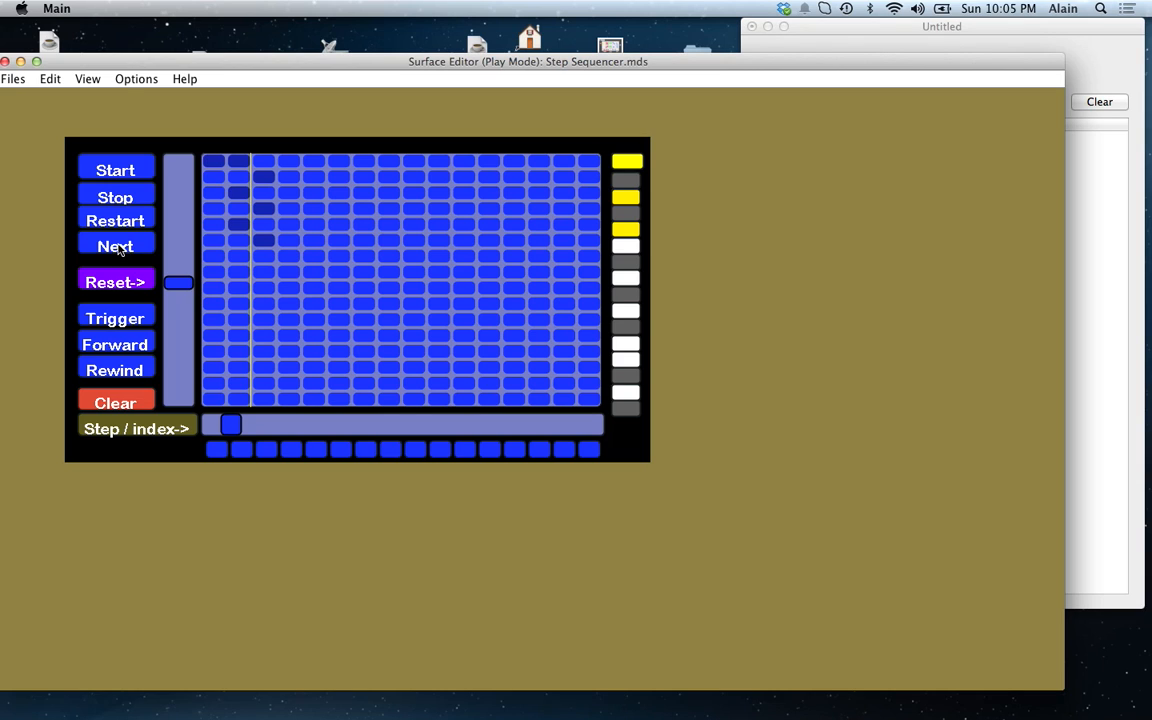
pyautogui.click(117, 247)
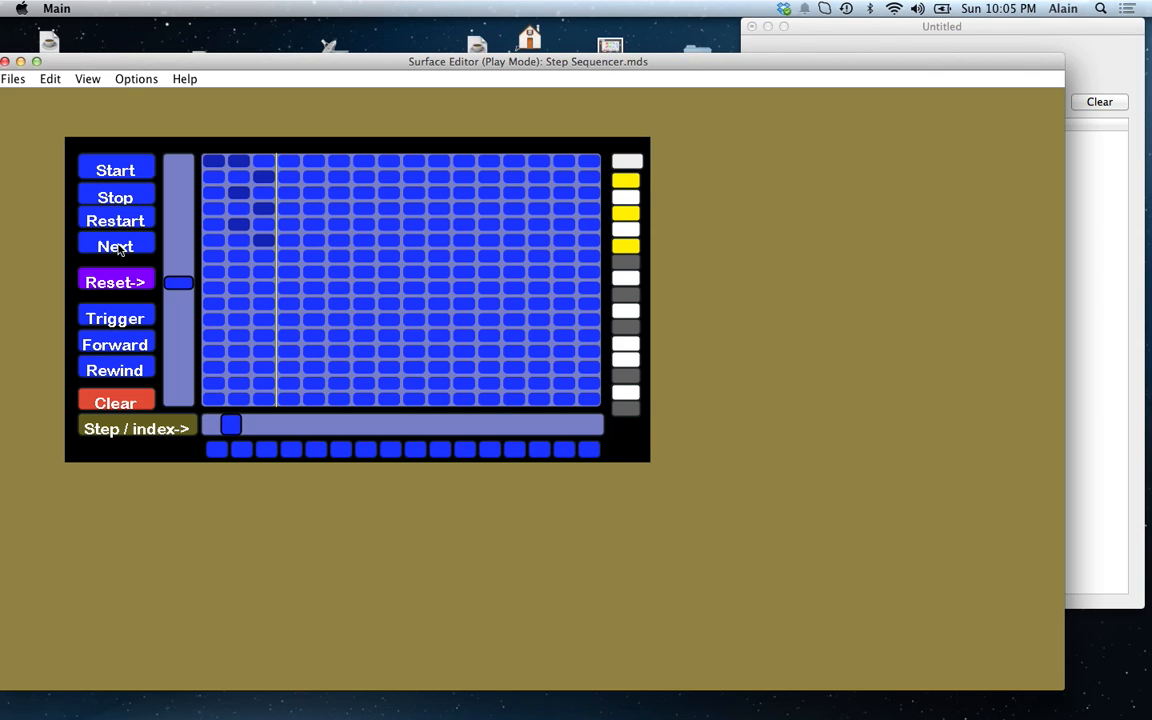
# Step: Advance the sequencer one more step with Next to test the note button column
pyautogui.click(117, 247)
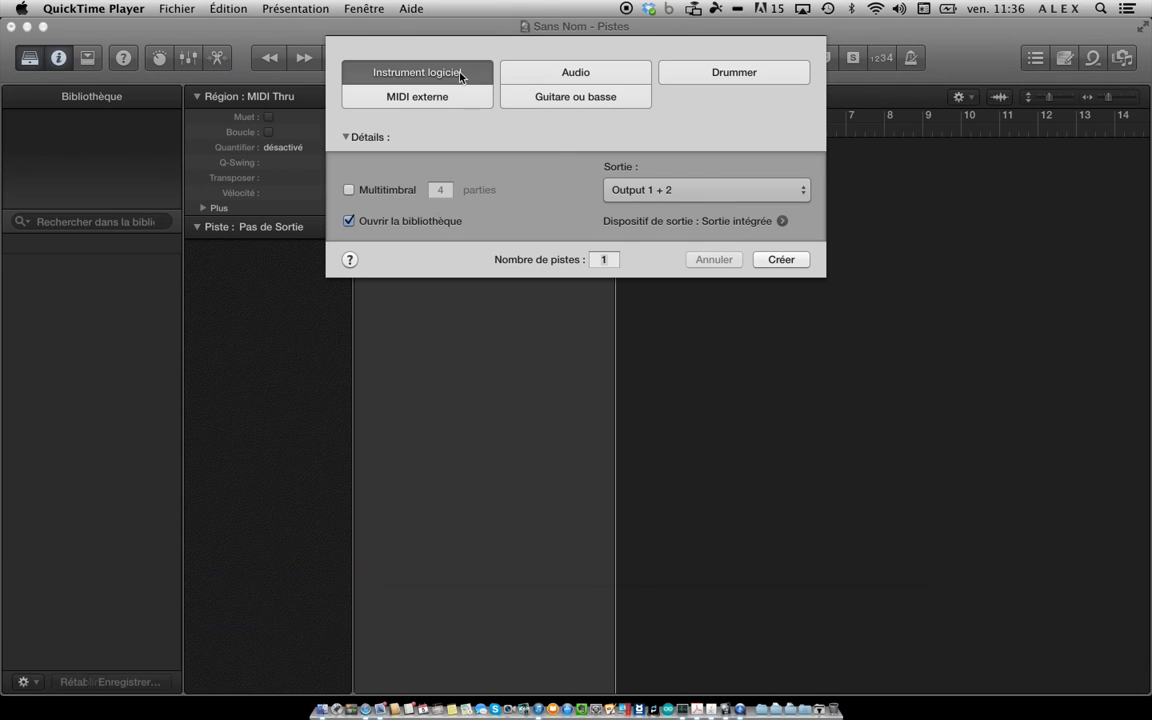
# Step: In Logic Pro X, create one software instrument track and load the Boutique 808 drum machine on it
pyautogui.click(460, 77)
pyautogui.click(770, 264)
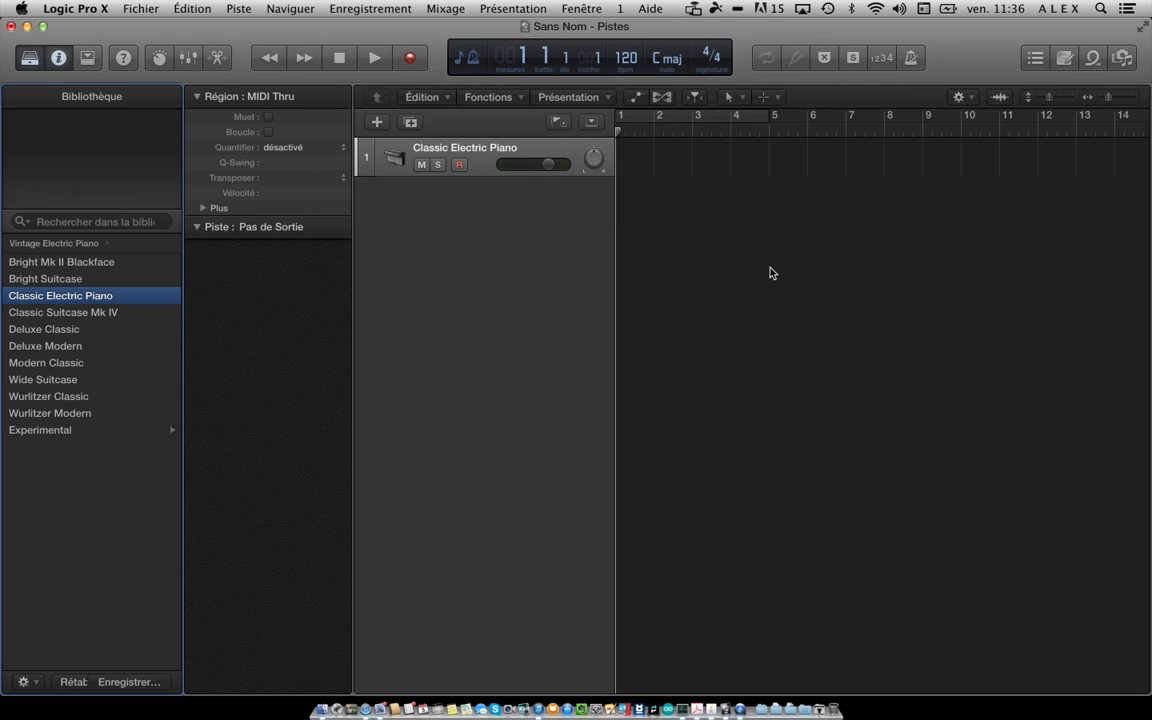
pyautogui.click(30, 244)
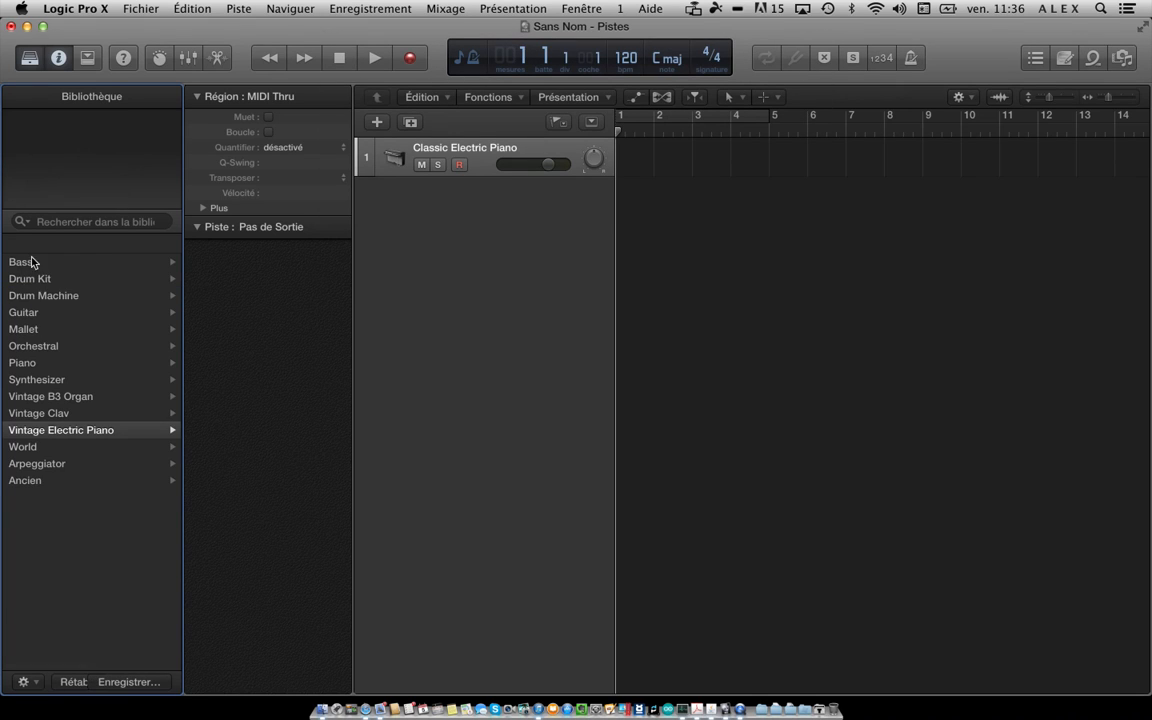
pyautogui.click(35, 295)
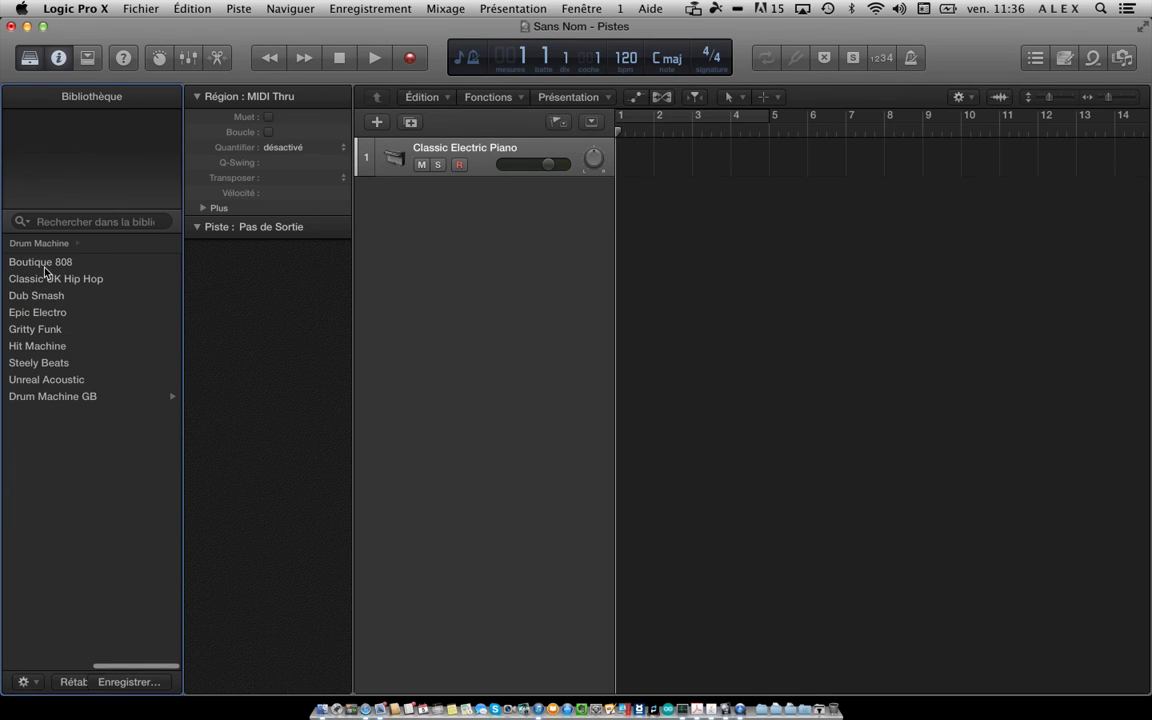
pyautogui.click(44, 264)
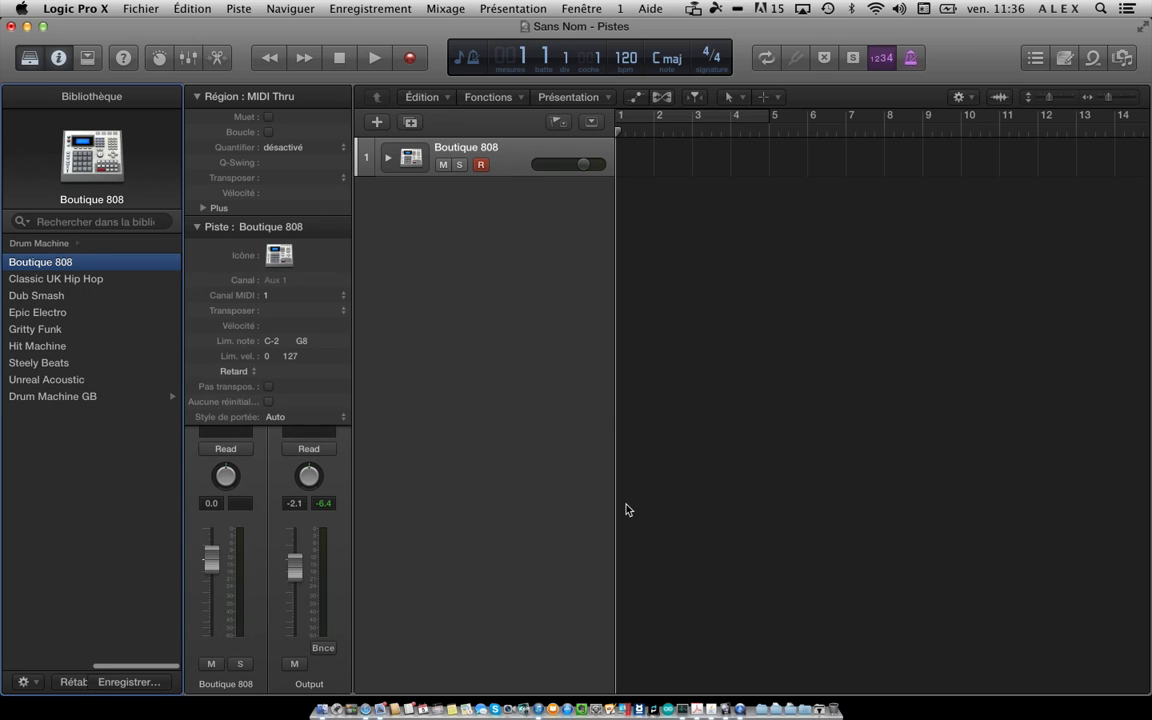
# Step: Switch to the surface editor and check the output assigned to Midi Out Device 'A' in the MIDI settings
pyautogui.click(681, 709)
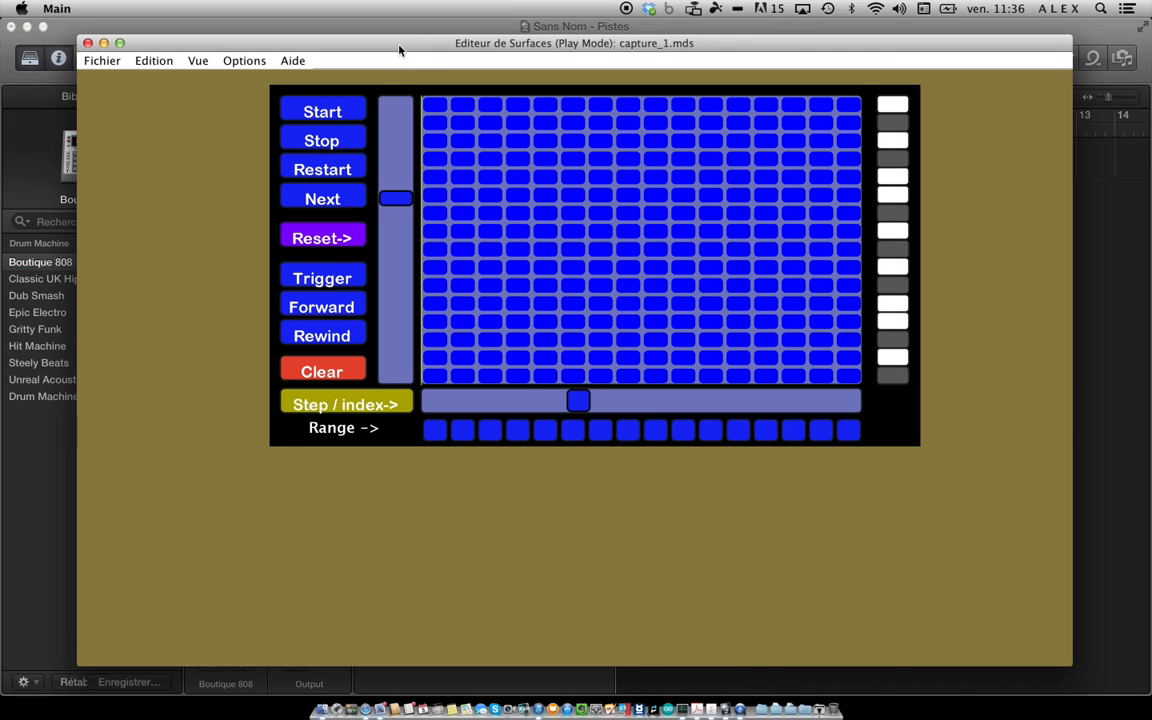
pyautogui.click(245, 61)
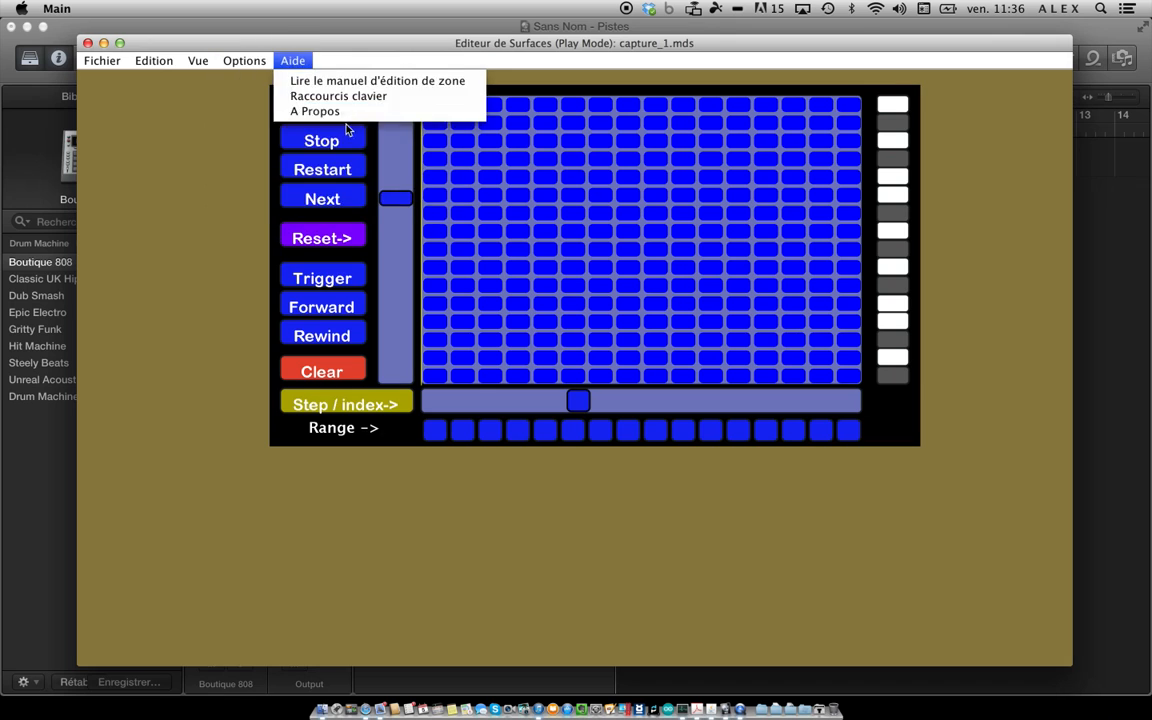
pyautogui.click(265, 136)
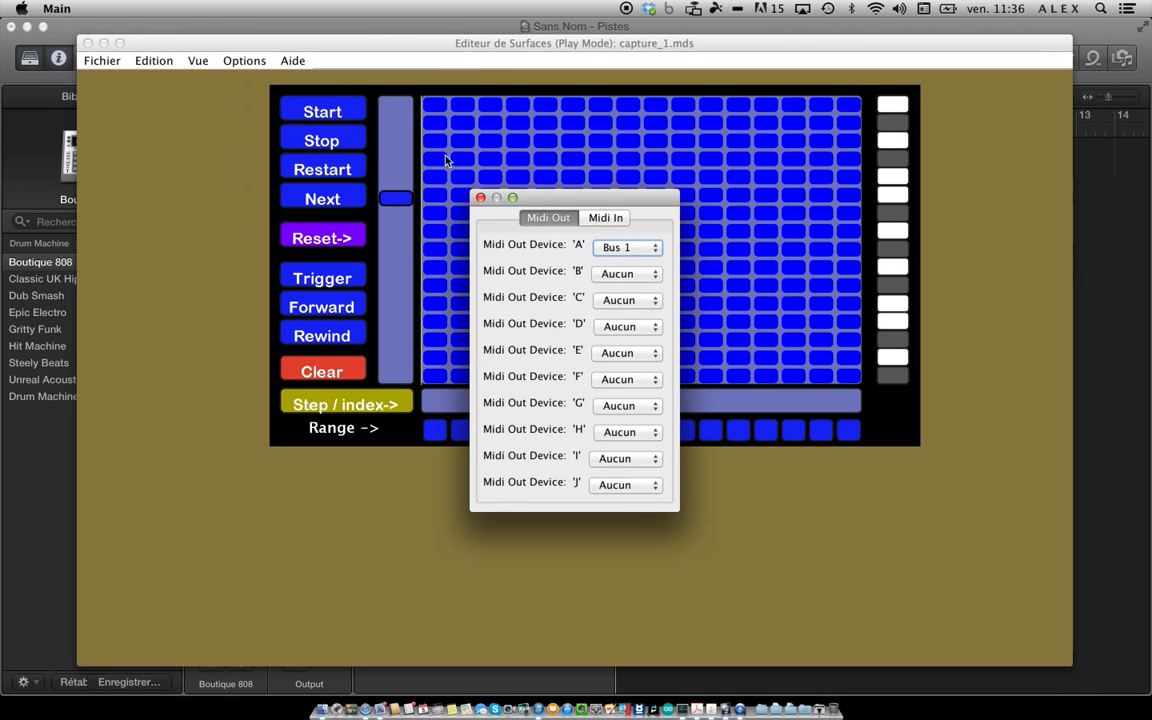
pyautogui.click(645, 256)
pyautogui.click(480, 198)
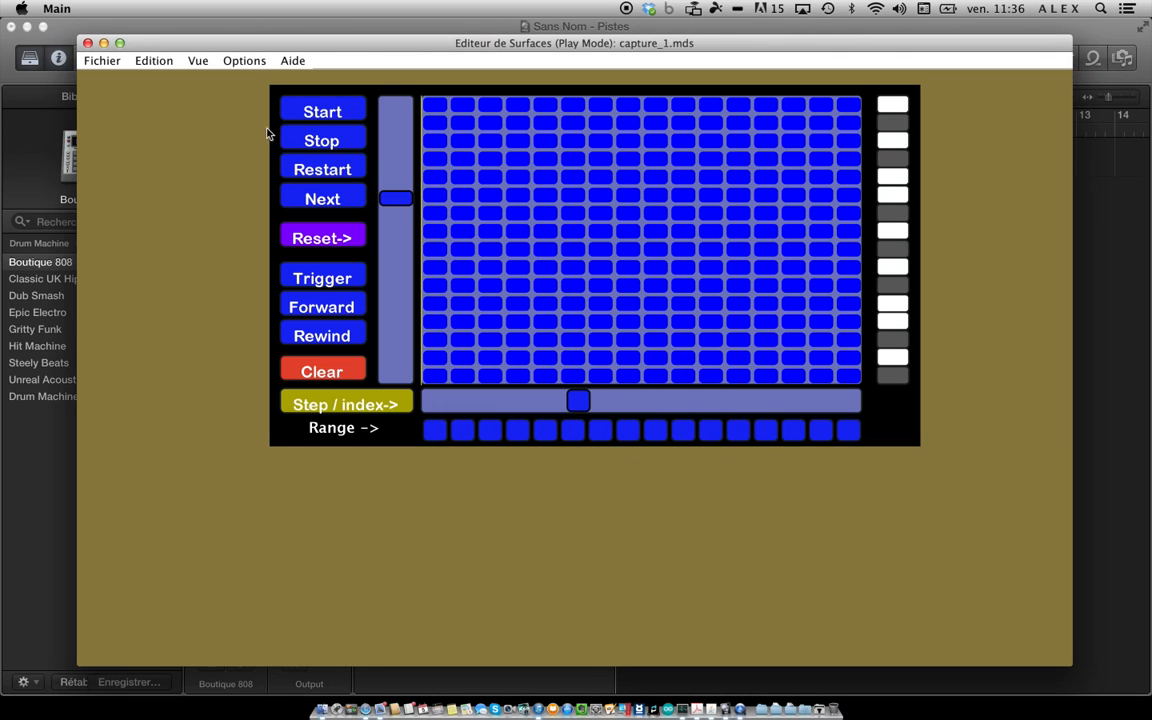
# Step: Start the sequencer and activate steps 1, 5, 9 and 13 in the first grid row
pyautogui.click(352, 111)
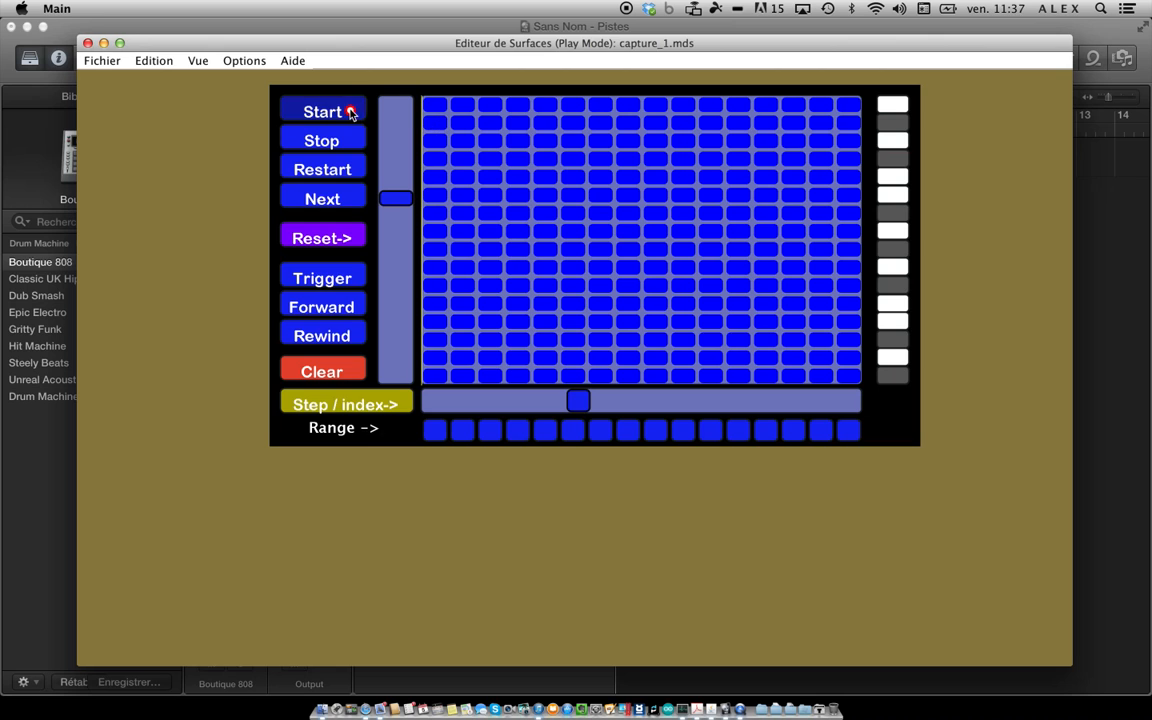
pyautogui.click(436, 106)
pyautogui.click(546, 108)
pyautogui.click(656, 110)
pyautogui.click(763, 108)
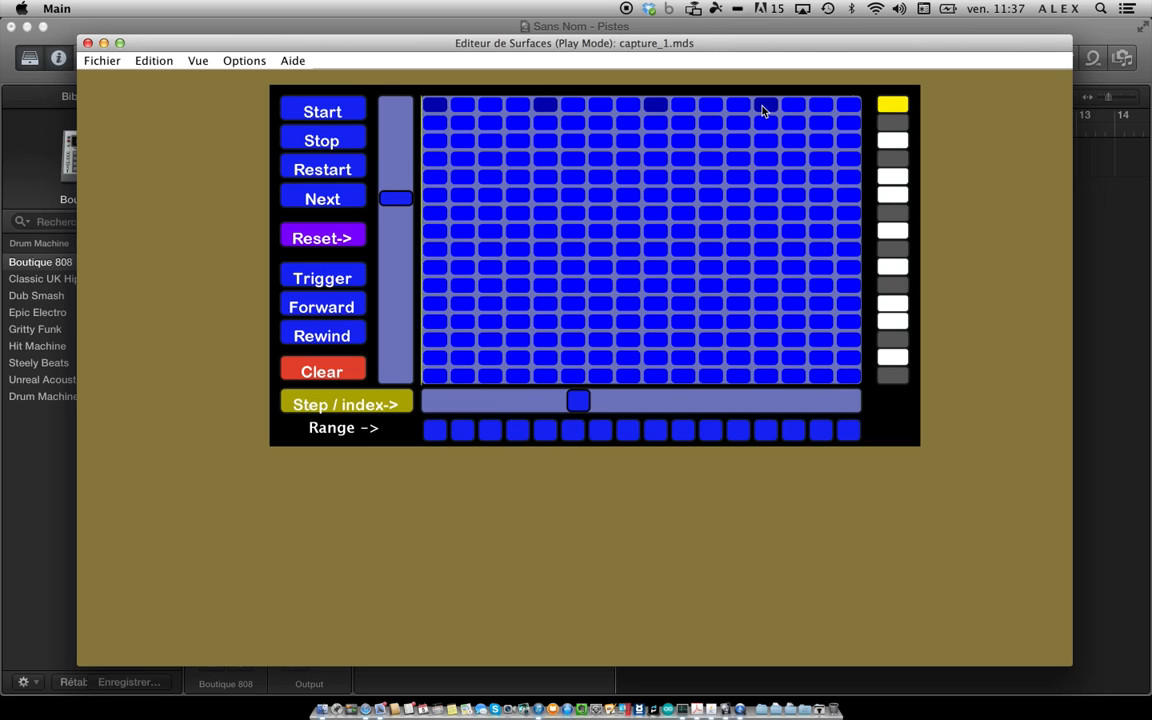
# Step: Activate step 5 in the third grid row, step 13 in the fourth and step 12 in the second
pyautogui.click(545, 141)
pyautogui.click(765, 160)
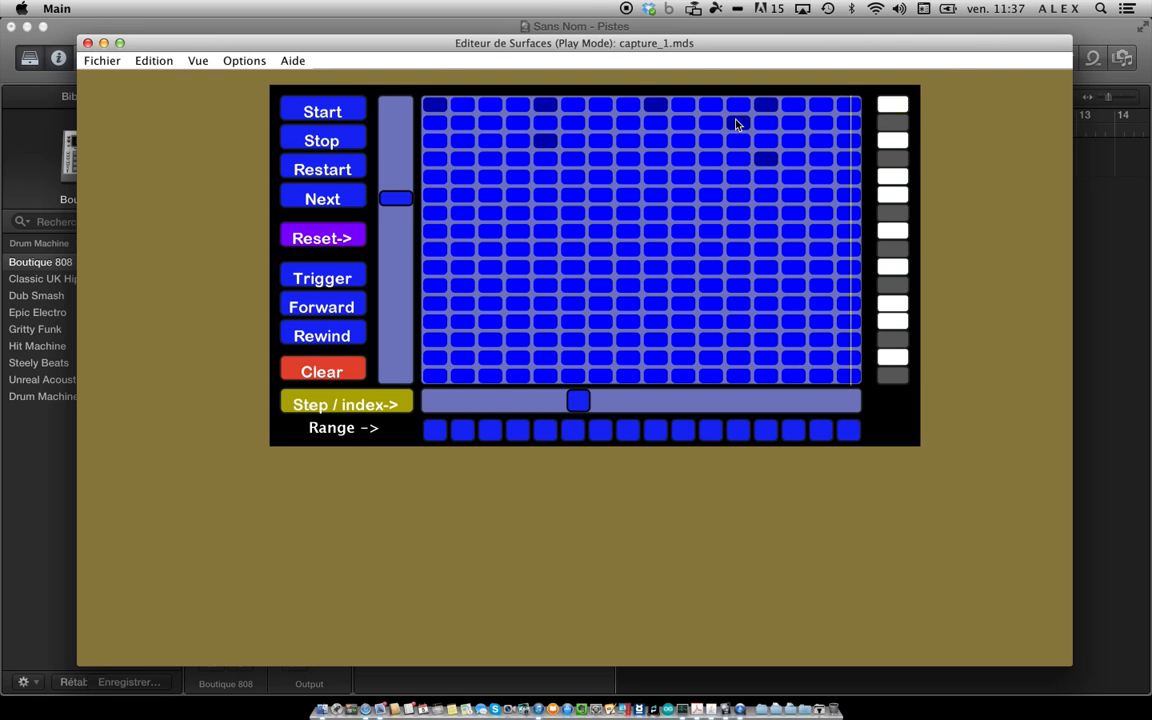
pyautogui.click(737, 123)
# Step: Program the seventh grid row with active steps 1, 2, 3, 5, 7, 9, 10, 11, 13 and 14
pyautogui.click(437, 215)
pyautogui.click(463, 216)
pyautogui.click(490, 215)
pyautogui.click(546, 215)
pyautogui.click(601, 214)
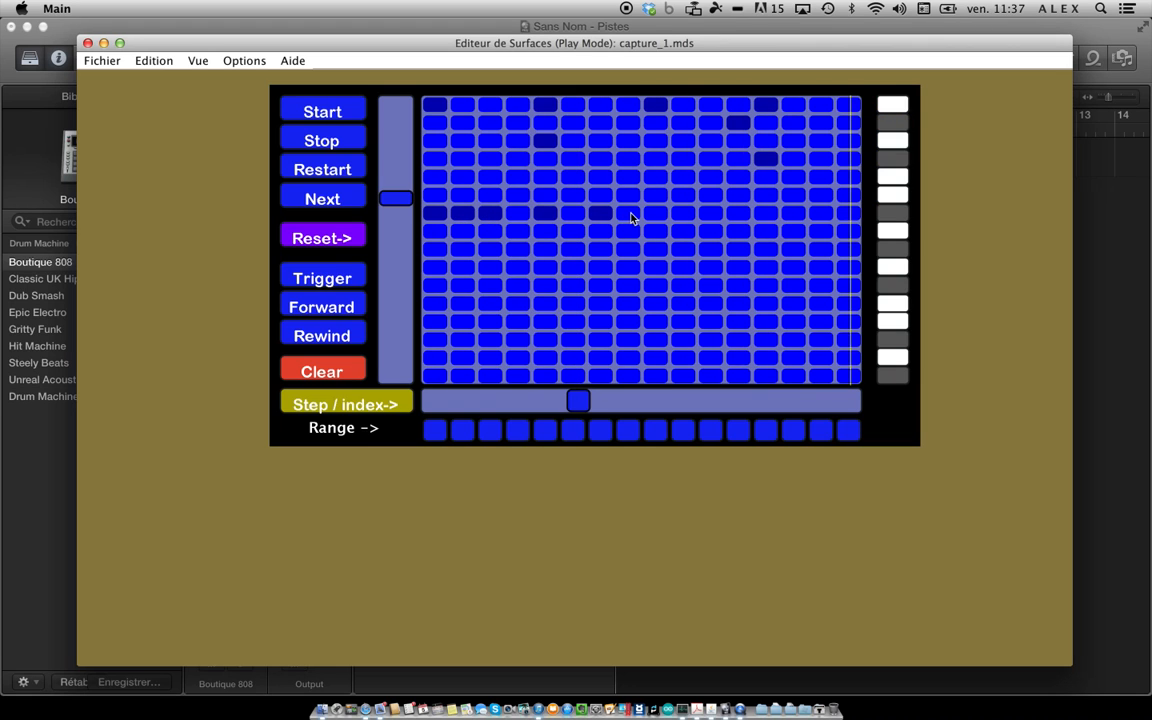
pyautogui.click(629, 215)
pyautogui.click(656, 216)
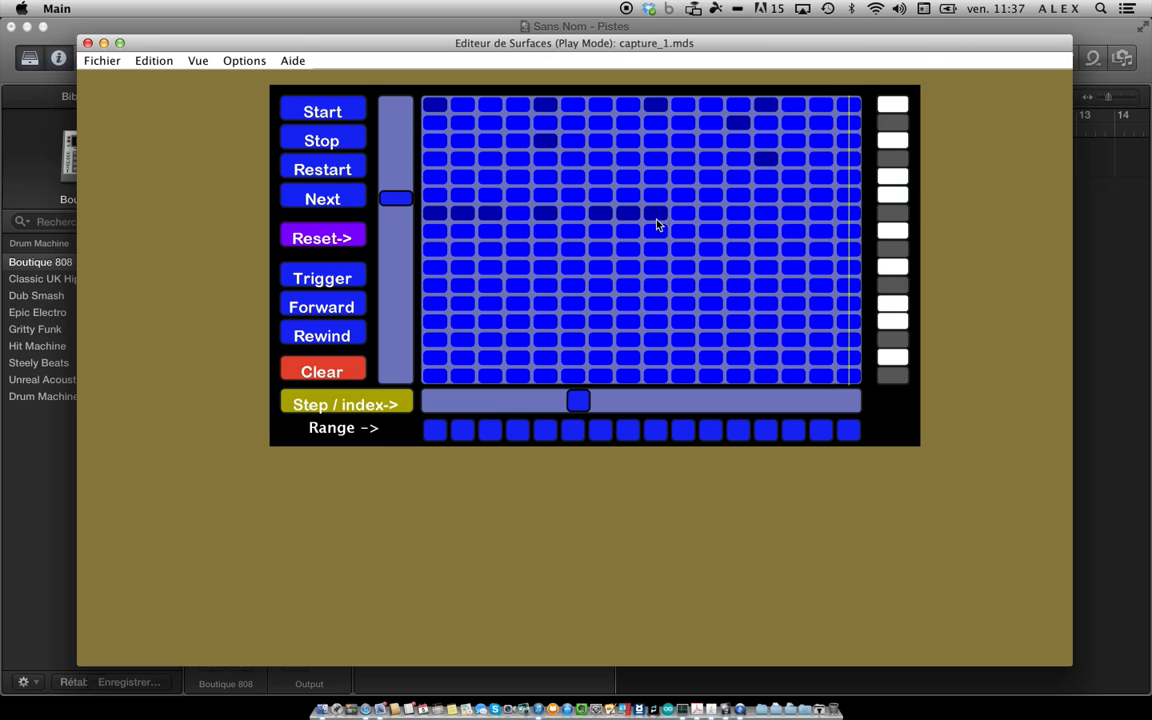
pyautogui.click(630, 217)
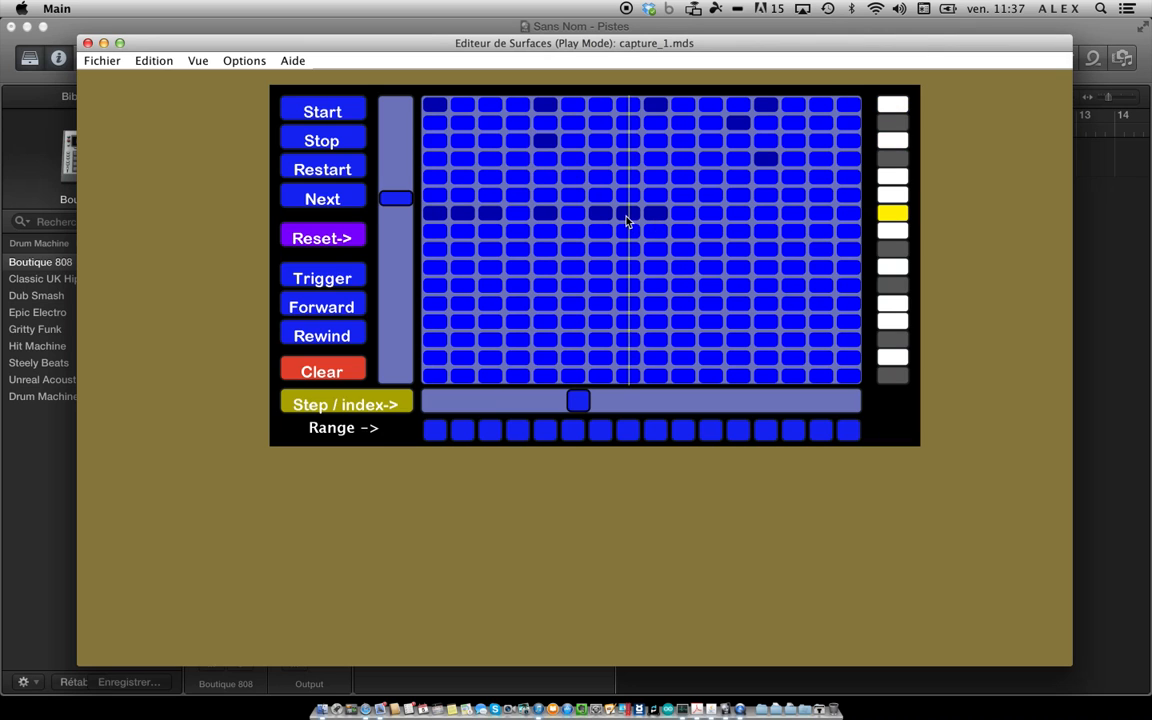
pyautogui.click(683, 215)
pyautogui.click(710, 215)
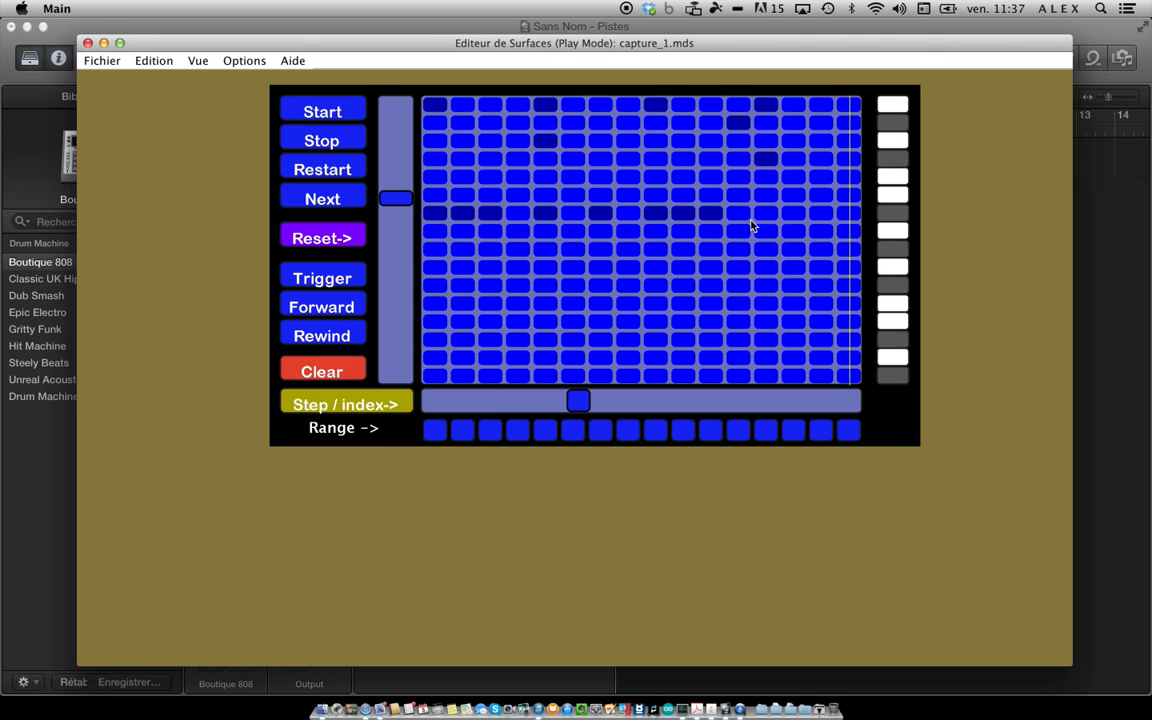
pyautogui.click(766, 216)
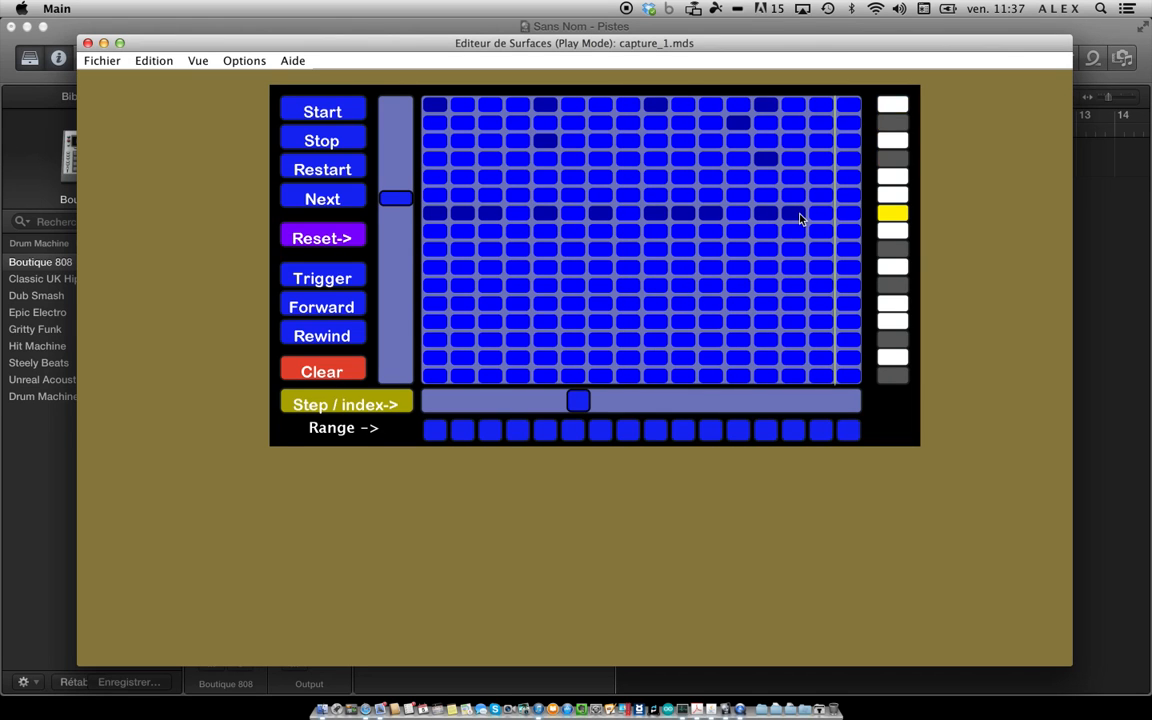
# Step: Activate steps 6, 8, 12, 13, 15 and 16 in the last grid row
pyautogui.click(573, 377)
pyautogui.click(628, 378)
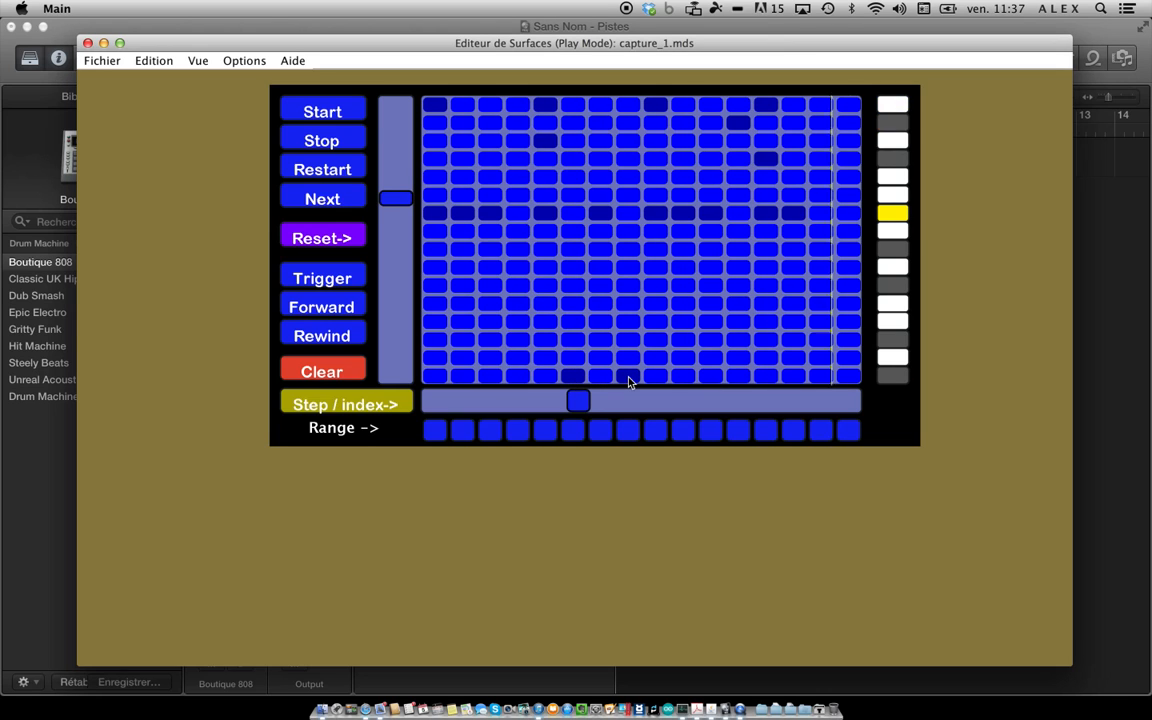
pyautogui.click(738, 377)
pyautogui.click(767, 377)
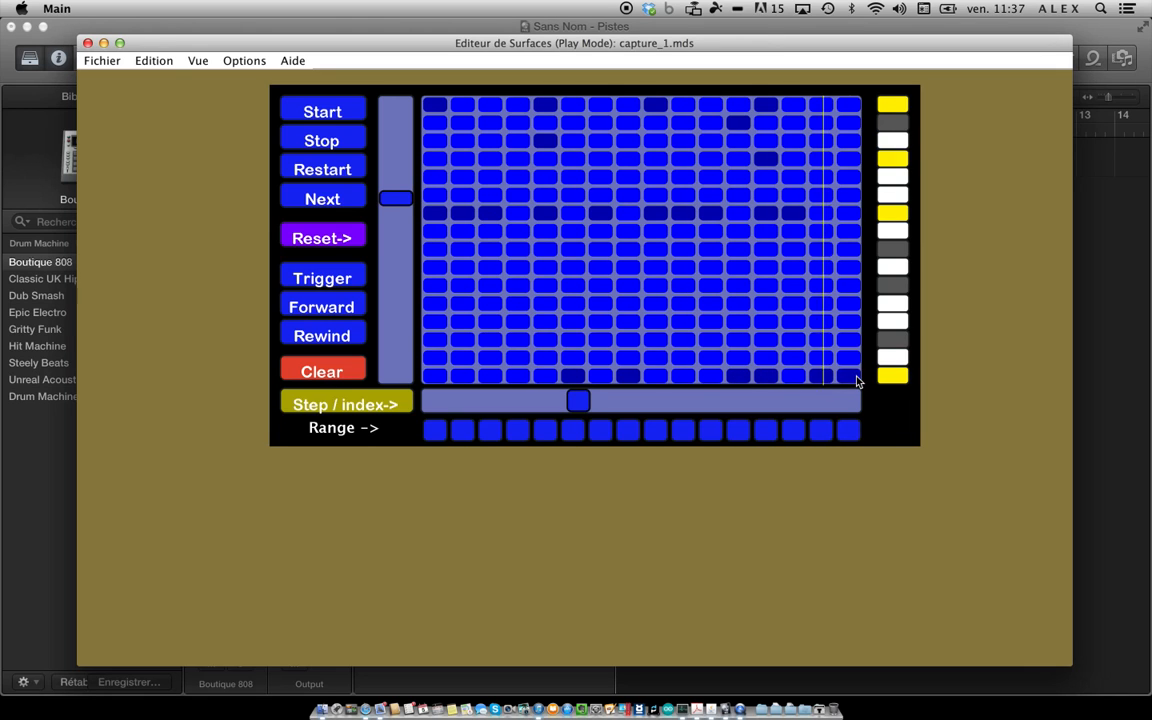
# Step: Activate steps 11 and 12 in the fifteenth grid row and step 4 in the thirteenth, leaving the fifteenth row's step 13 off
pyautogui.click(766, 362)
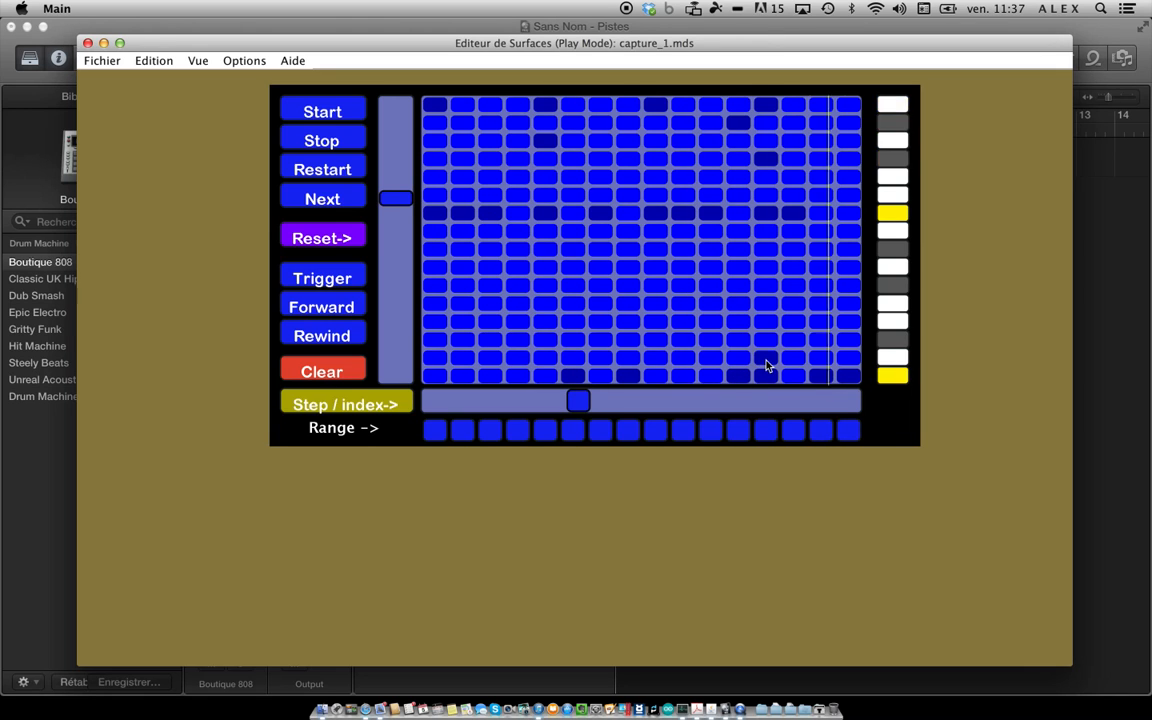
pyautogui.click(763, 360)
pyautogui.click(736, 359)
pyautogui.click(712, 359)
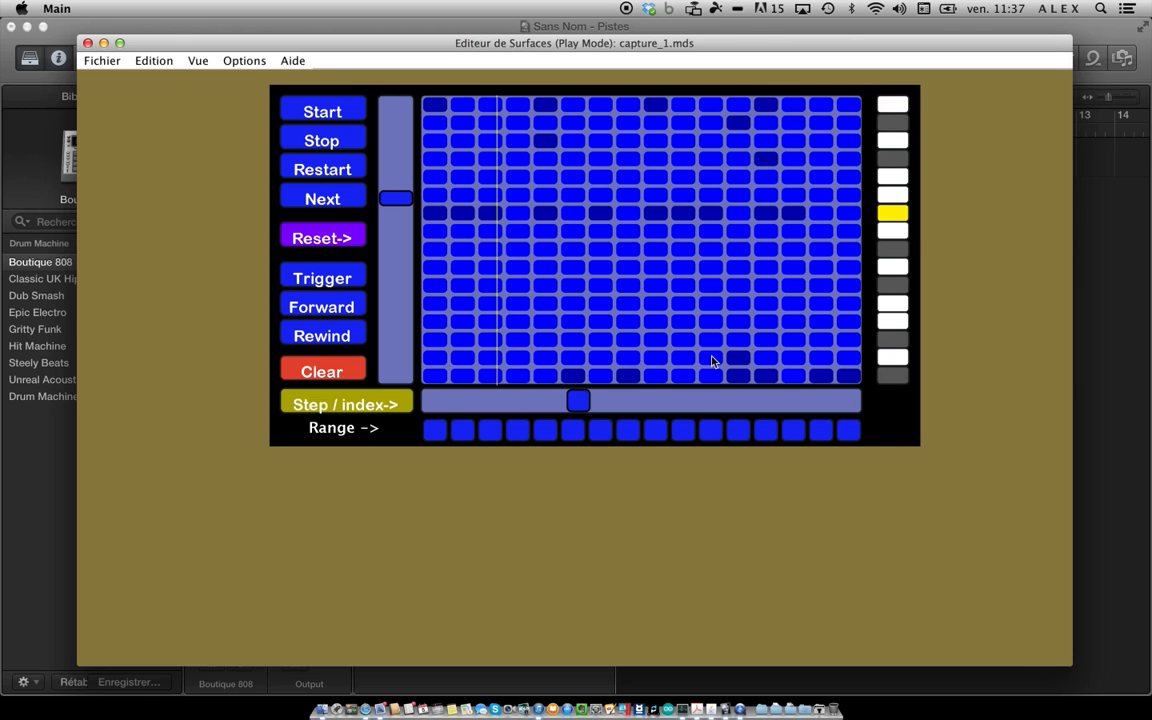
pyautogui.click(520, 325)
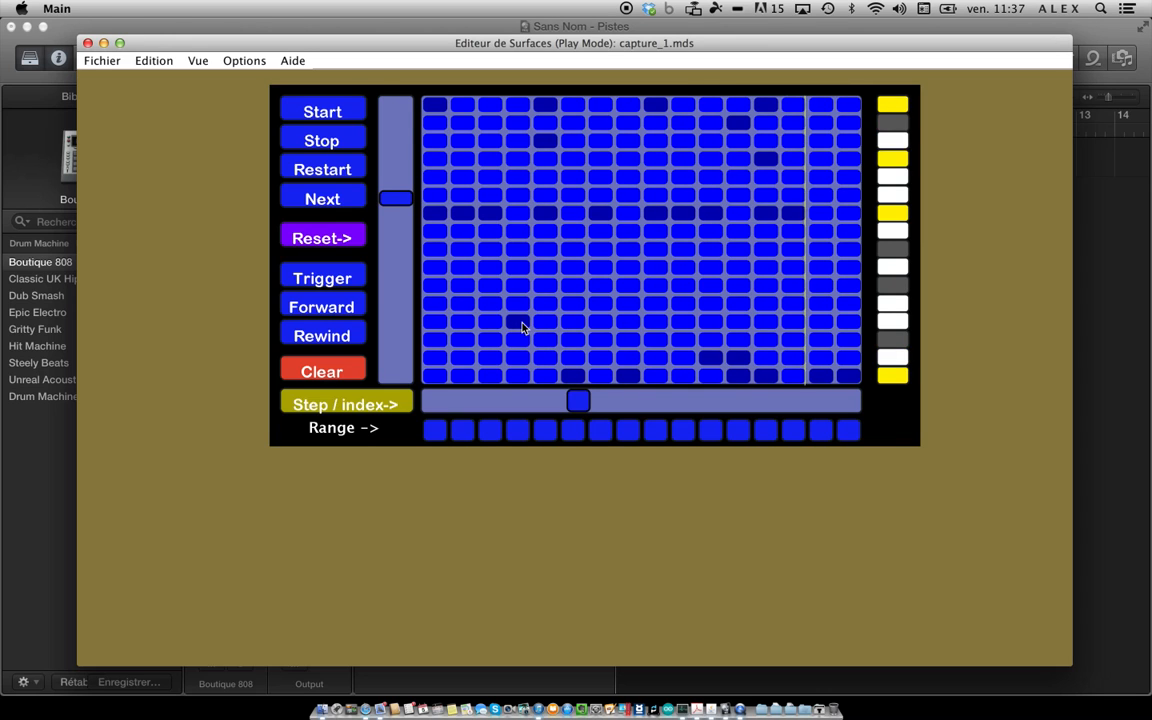
# Step: Test the Range buttons for steps 1, 4 and 6 during playback
pyautogui.click(432, 432)
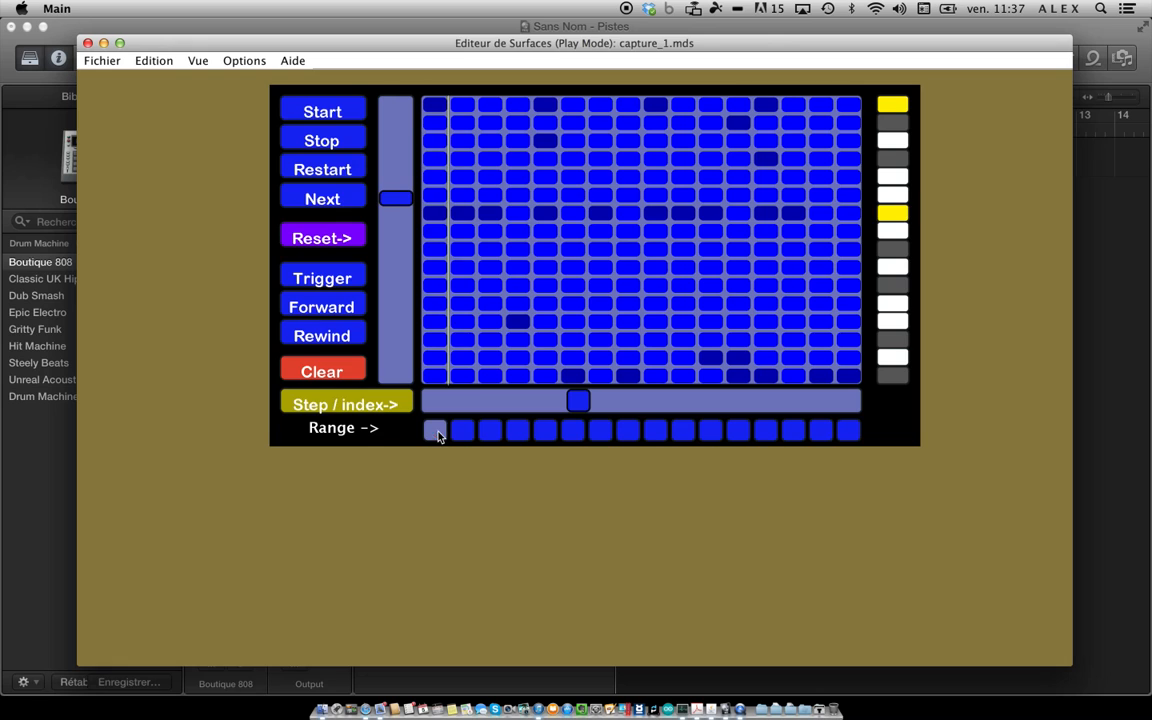
pyautogui.click(518, 432)
pyautogui.click(521, 436)
pyautogui.click(572, 431)
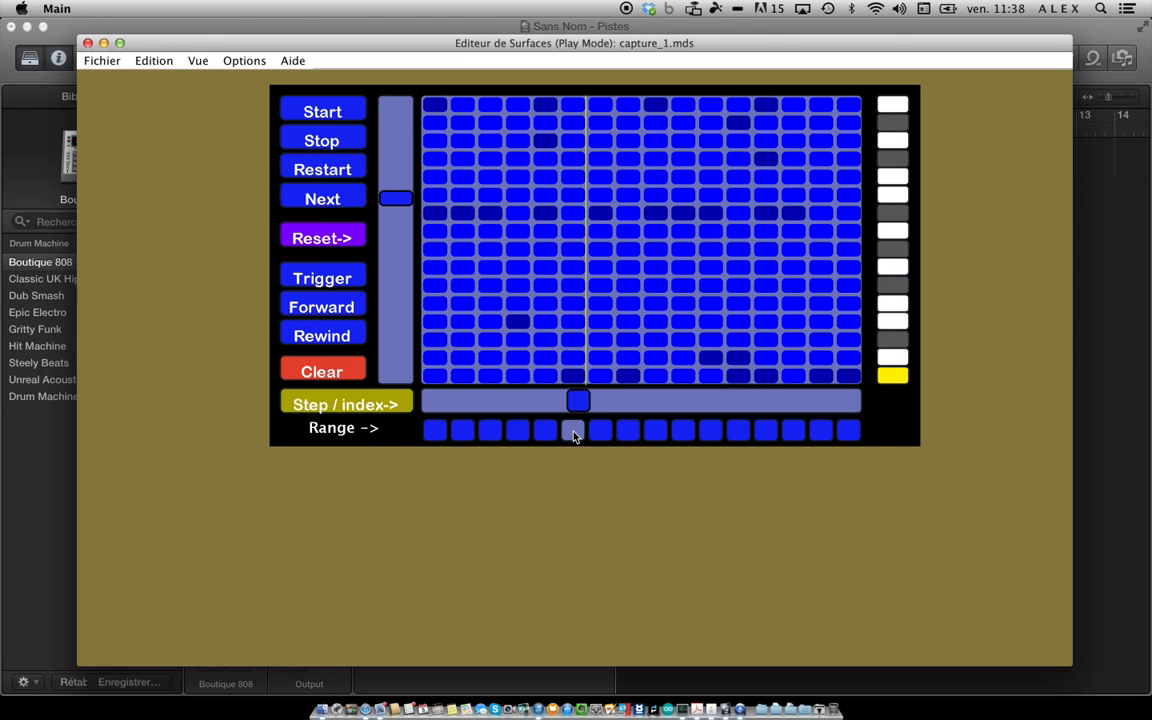
pyautogui.click(572, 431)
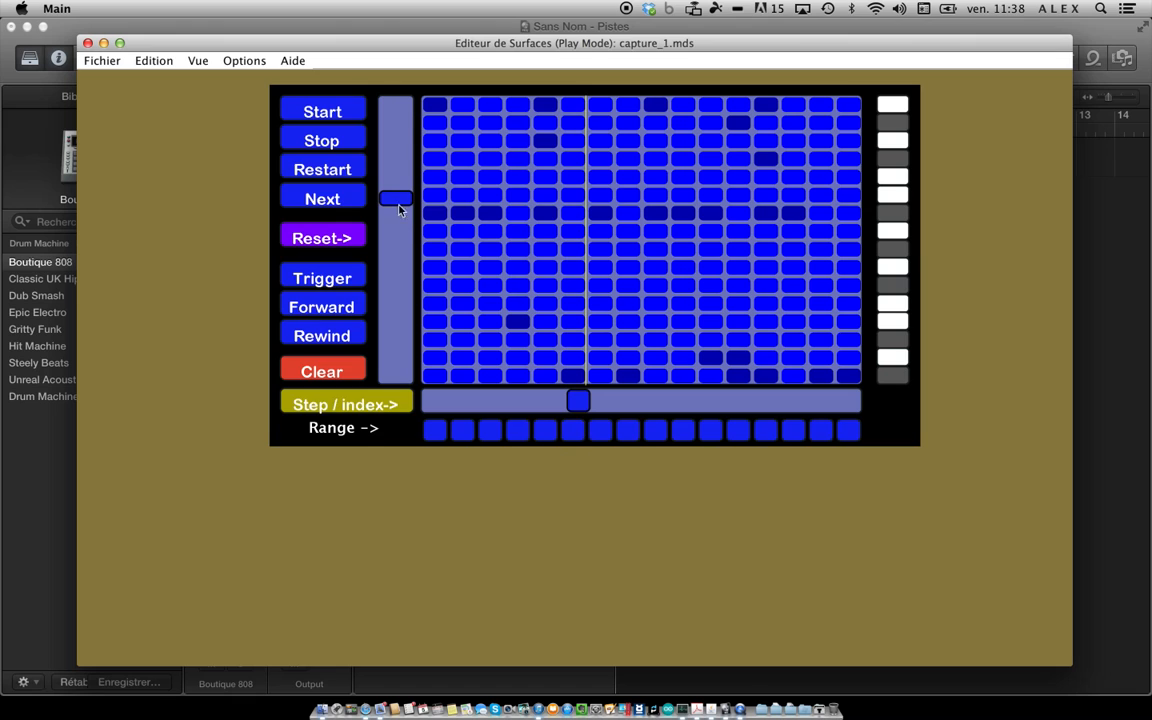
# Step: Test the Start, Next and Restart controls, then start the sequence playing again
pyautogui.click(346, 110)
pyautogui.click(342, 198)
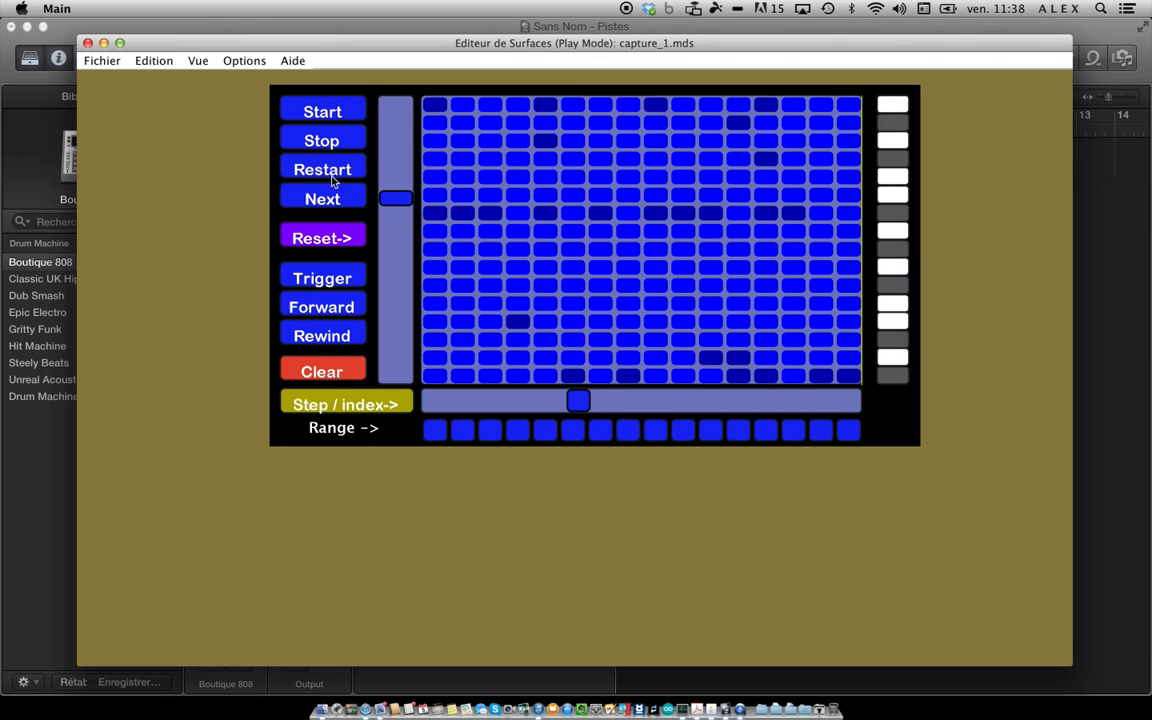
pyautogui.click(329, 172)
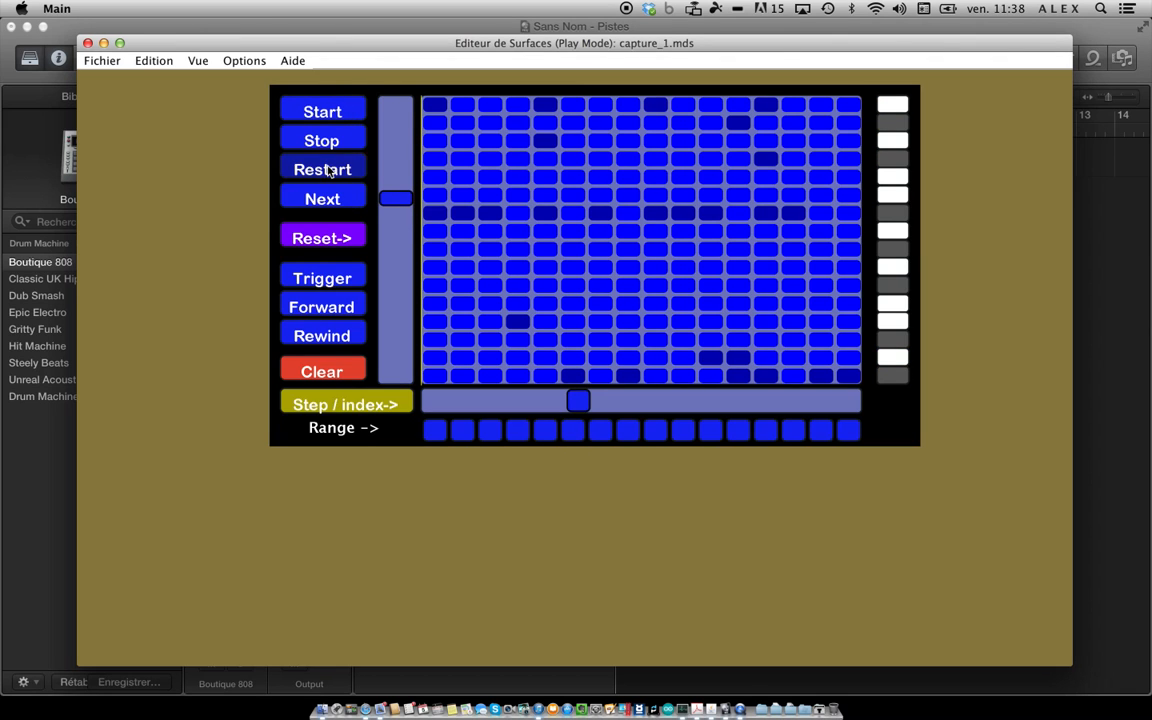
pyautogui.click(309, 109)
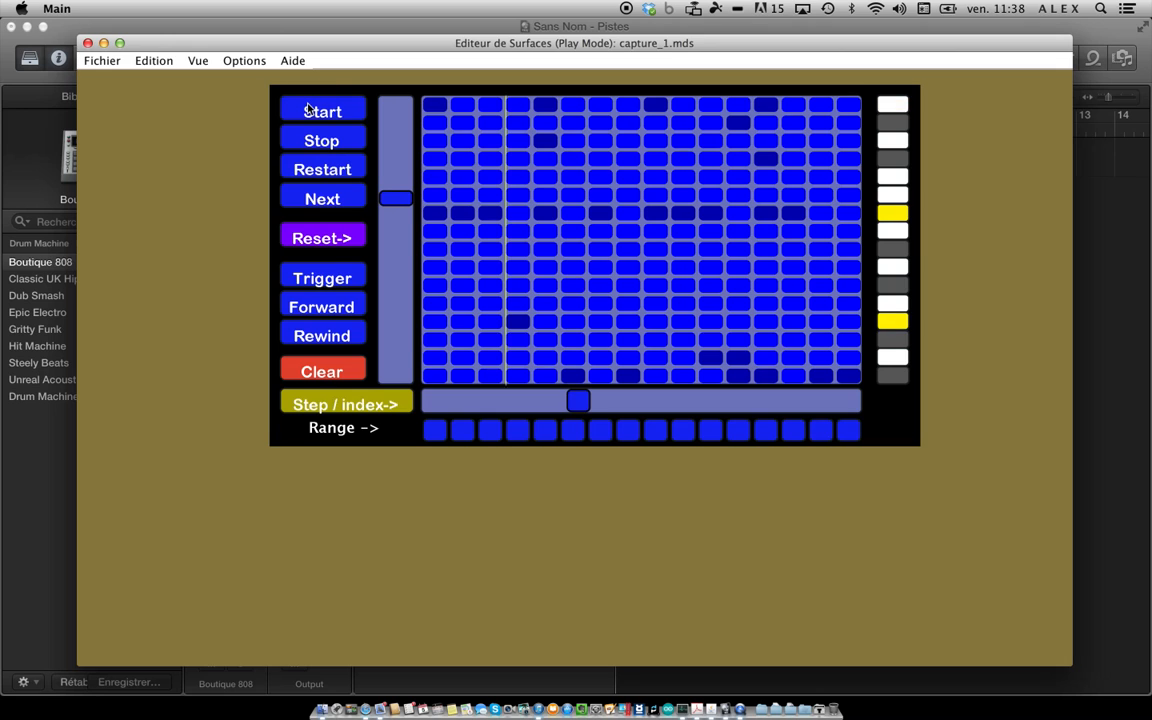
# Step: Test the Trigger, Forward and Rewind controls on the pattern, then restart playback with Start
pyautogui.click(326, 280)
pyautogui.click(329, 283)
pyautogui.click(327, 309)
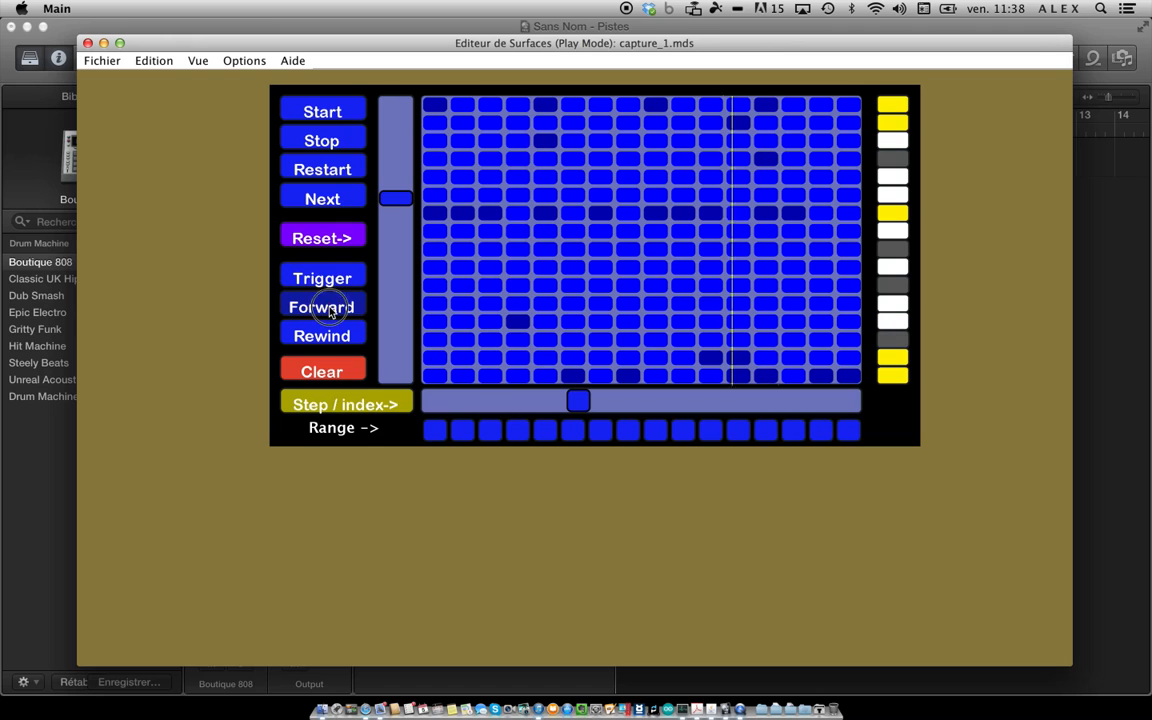
pyautogui.click(330, 309)
pyautogui.click(330, 309)
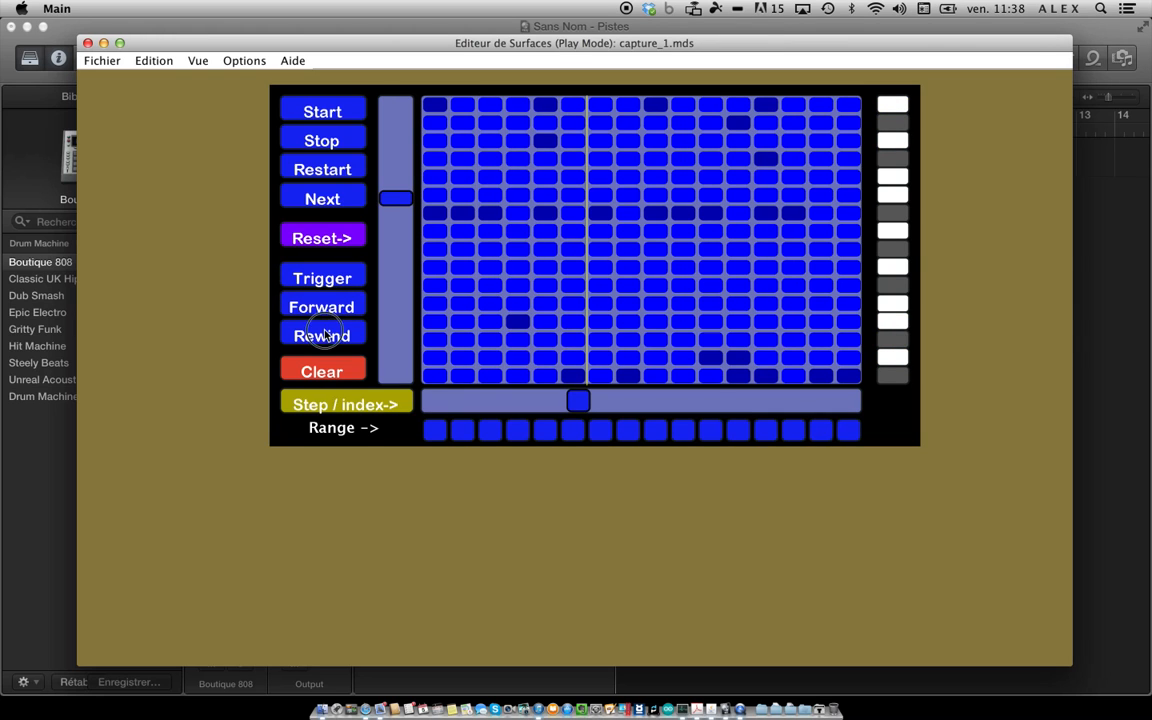
pyautogui.click(324, 336)
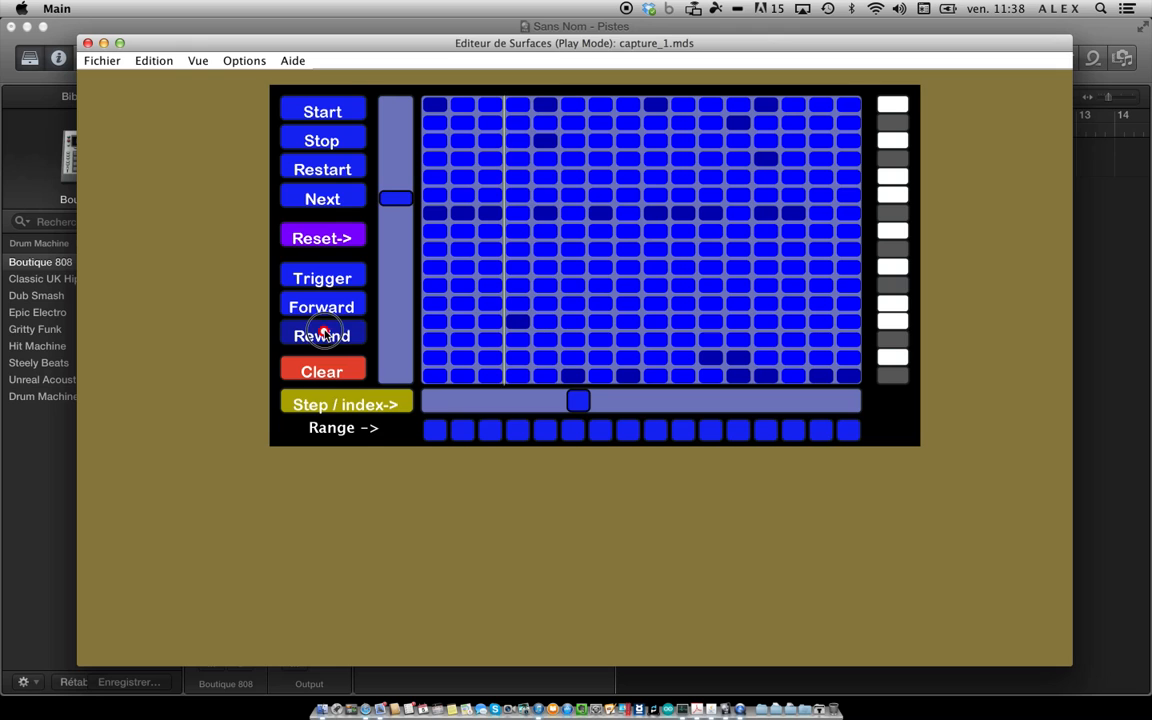
pyautogui.click(328, 113)
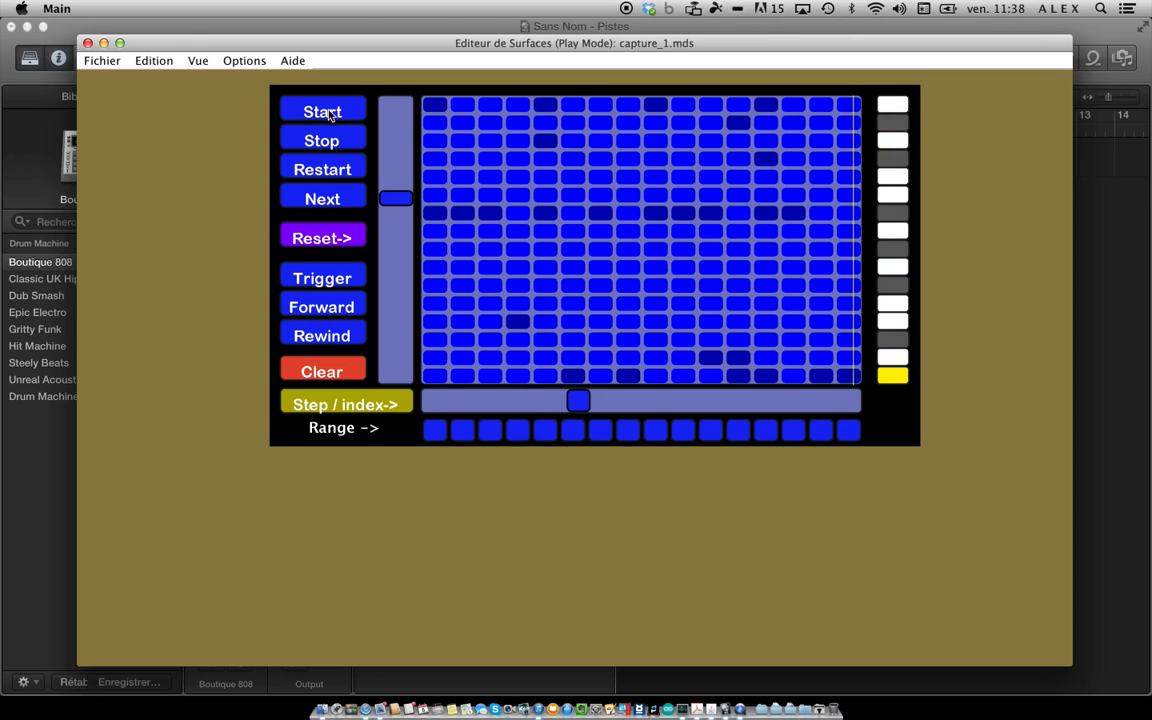
# Step: Move the Reset slider downward while the sequence is playing
pyautogui.click(397, 197)
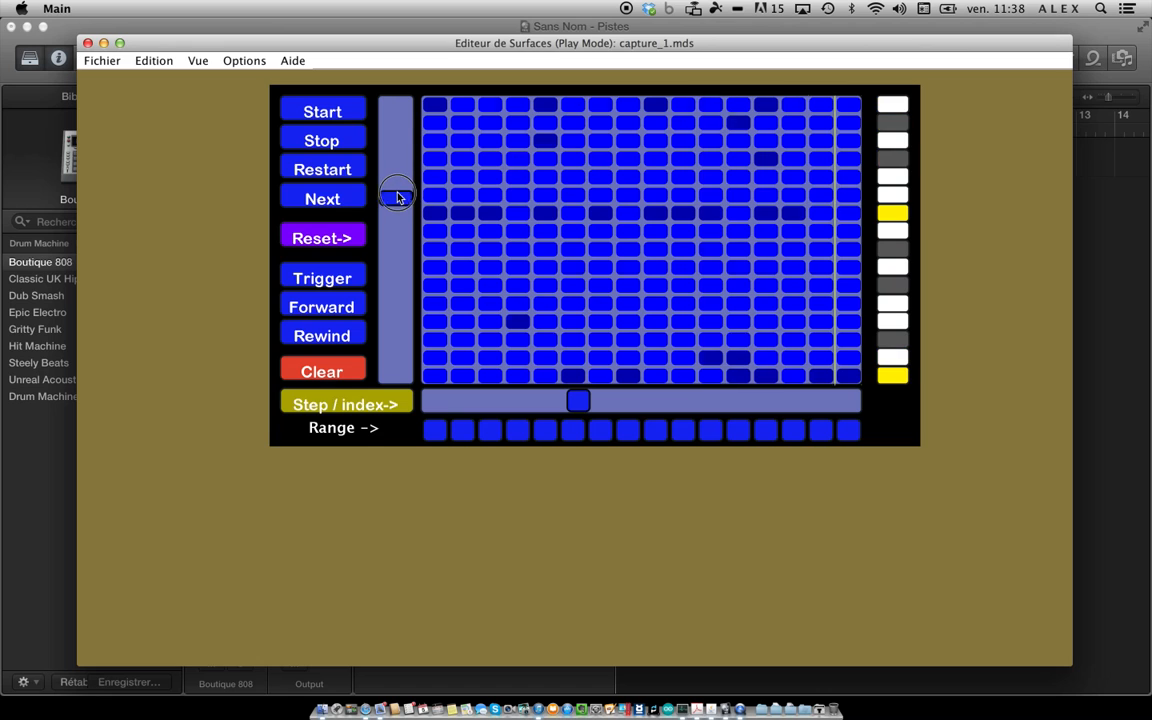
pyautogui.click(397, 193)
pyautogui.moveTo(397, 196); pyautogui.dragTo(401, 248)
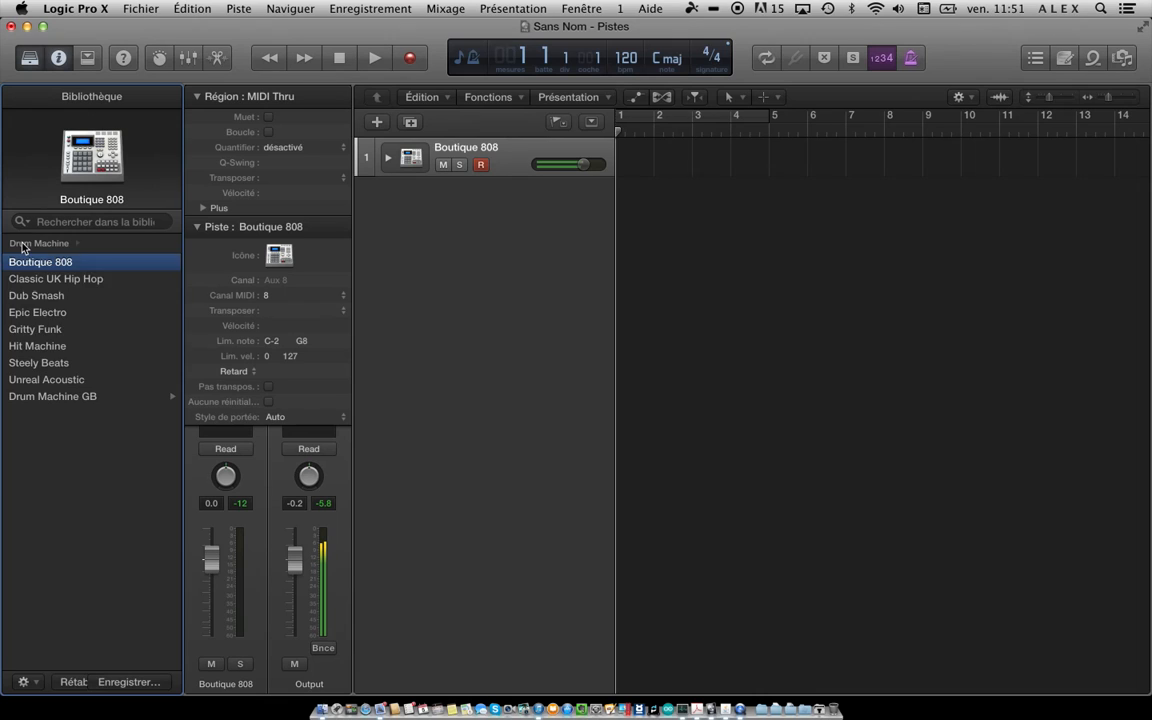
# Step: Replace the track's Boutique 808 with the Chinese Ruan Moon Guitar from the library's World > Stringed category
pyautogui.click(23, 244)
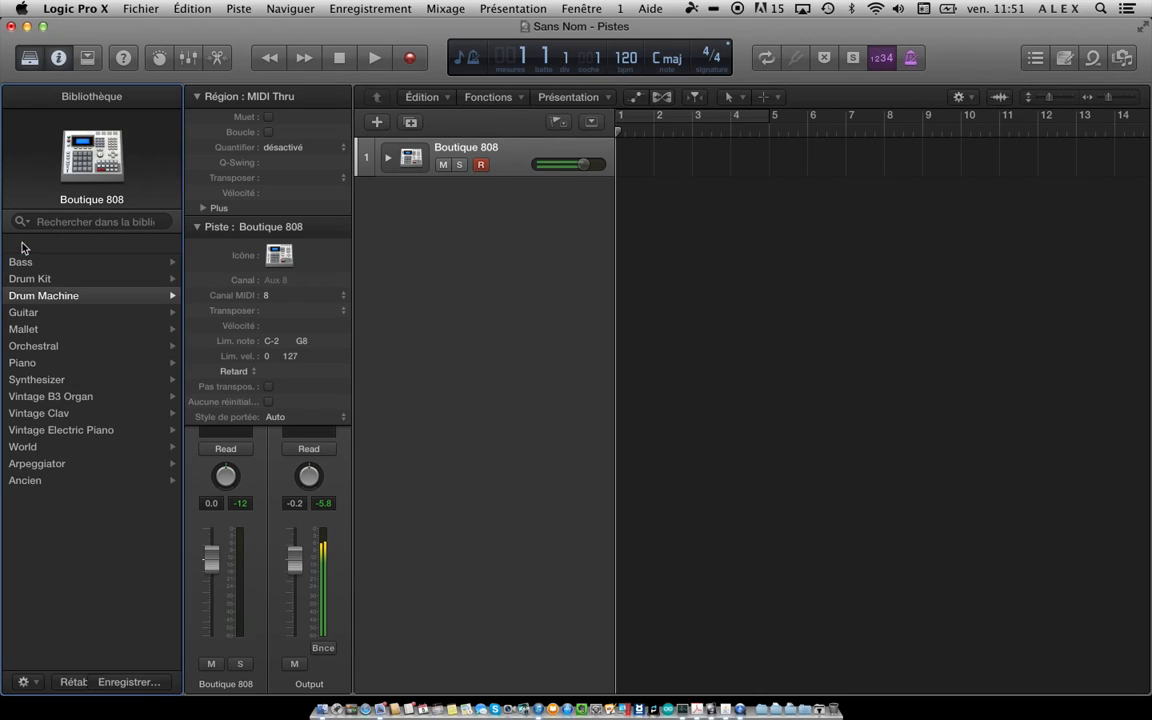
pyautogui.click(24, 447)
pyautogui.click(34, 293)
pyautogui.click(44, 331)
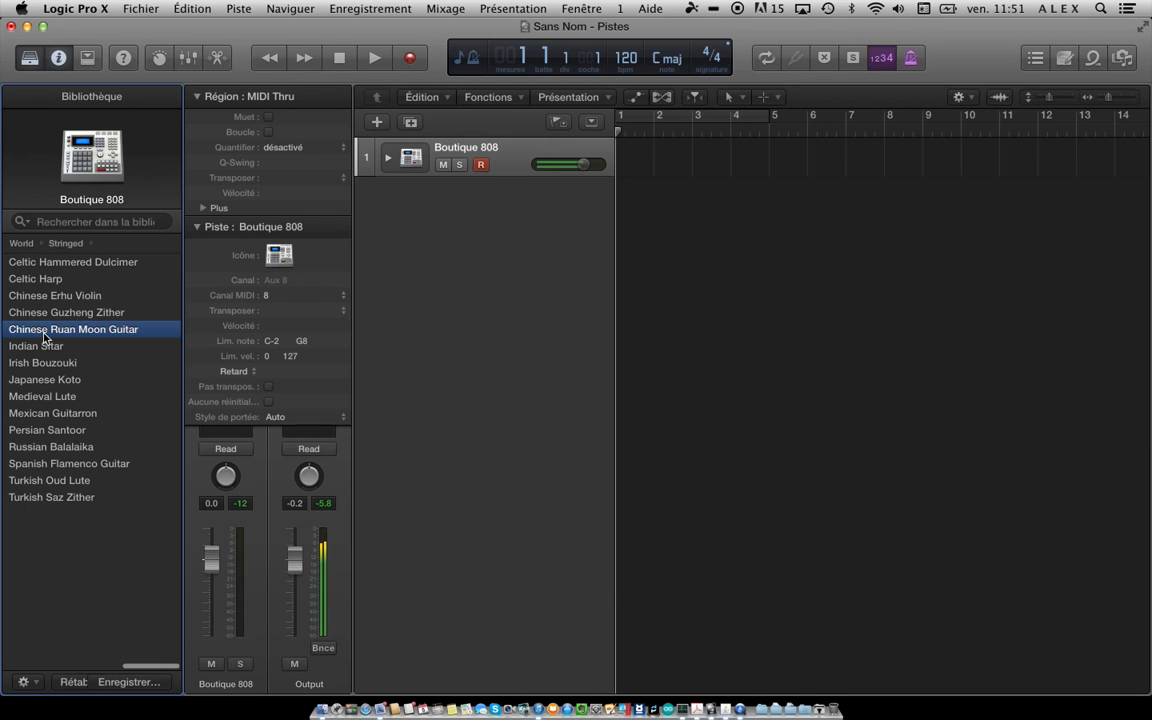
# Step: Switch to the surface editor, enter notes on steps 1 to 4 of the sequencer grid, and audition them with their Range buttons
pyautogui.click(727, 709)
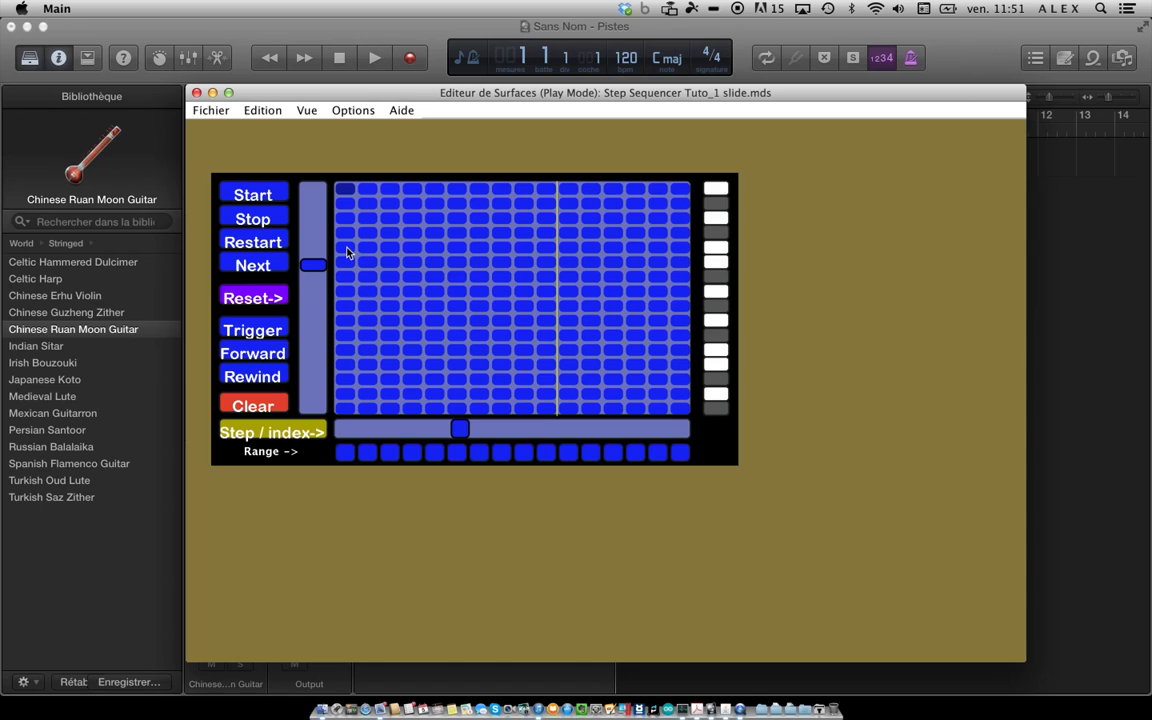
pyautogui.click(350, 456)
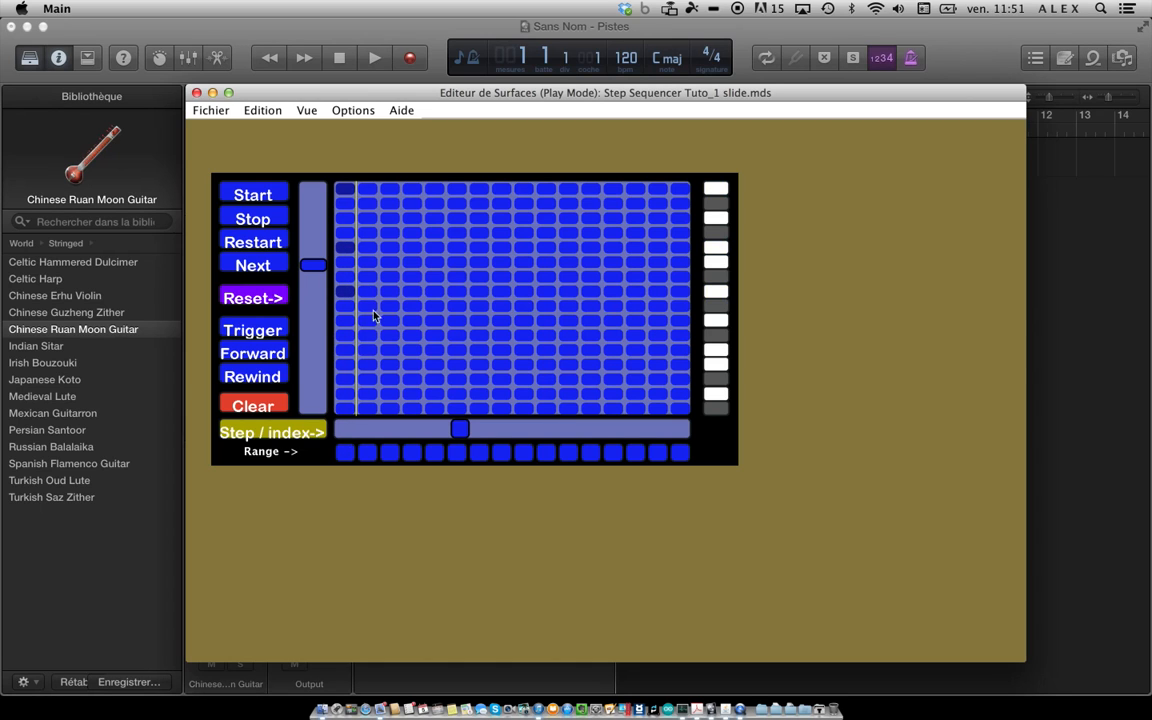
pyautogui.click(389, 249)
pyautogui.click(345, 455)
pyautogui.click(390, 454)
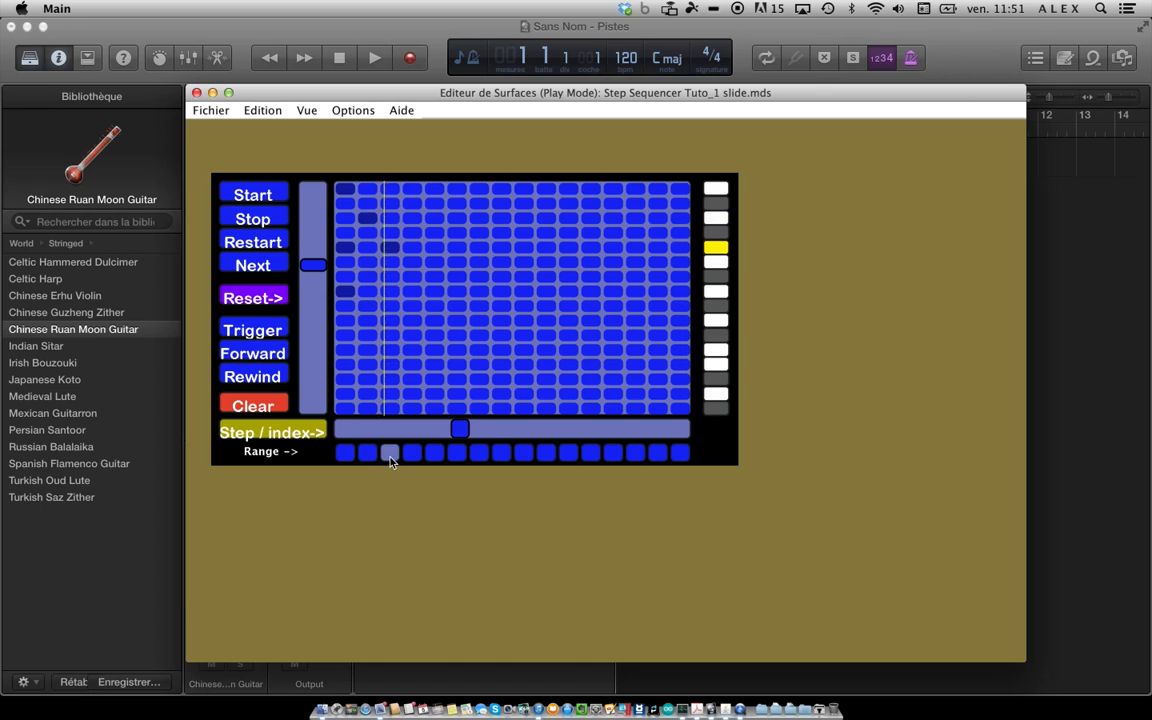
pyautogui.click(368, 454)
pyautogui.click(390, 454)
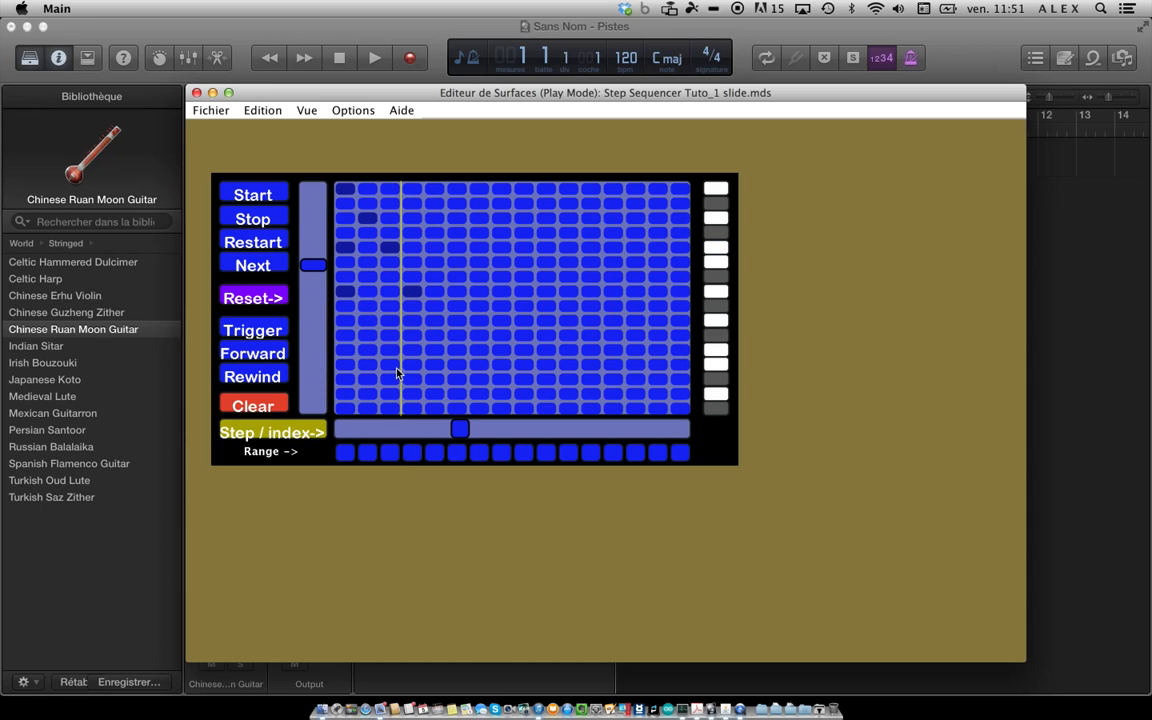
pyautogui.click(412, 455)
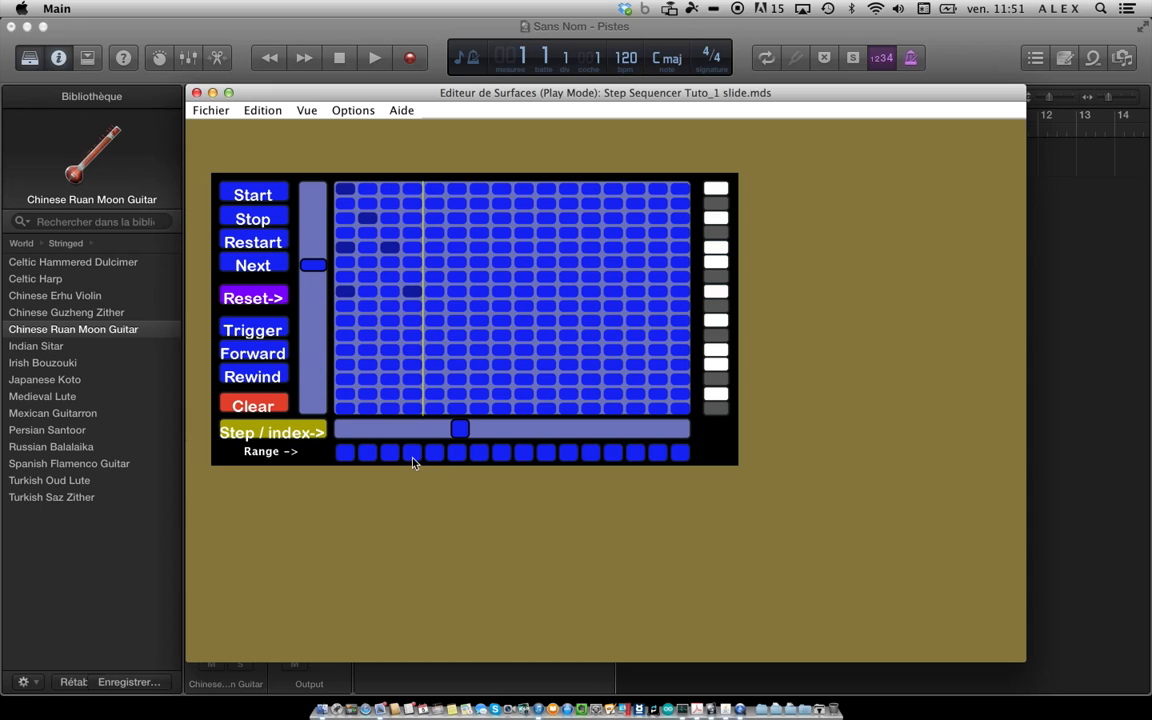
# Step: Enter a three-note chord on step 5 in rows 4, 10 and 13, and audition steps 1 to 5 with the Range buttons
pyautogui.click(432, 233)
pyautogui.click(434, 380)
pyautogui.click(367, 455)
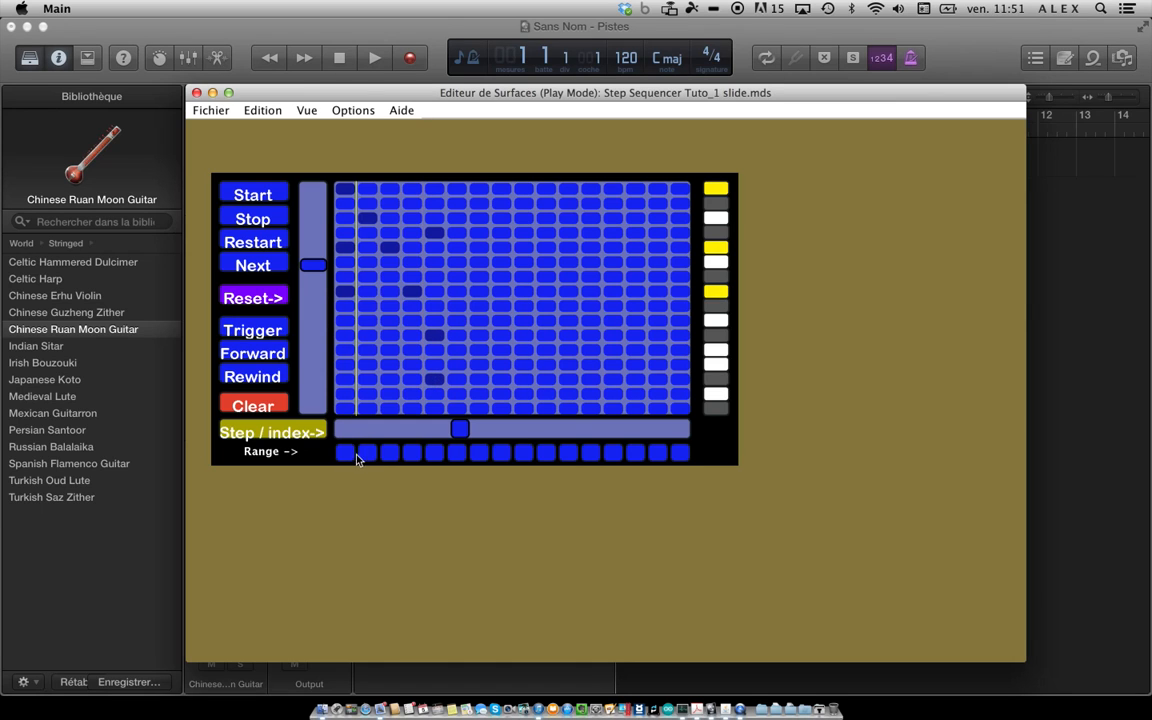
pyautogui.moveTo(369, 455); pyautogui.dragTo(431, 458)
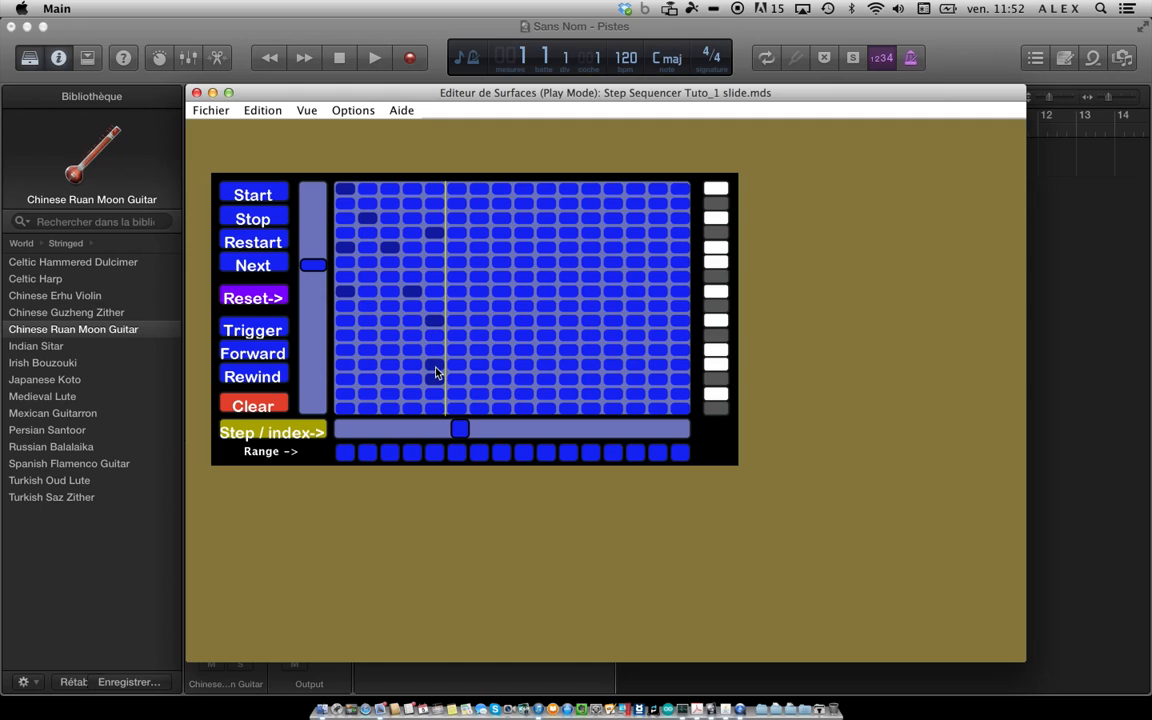
pyautogui.click(434, 453)
pyautogui.click(435, 455)
pyautogui.click(346, 453)
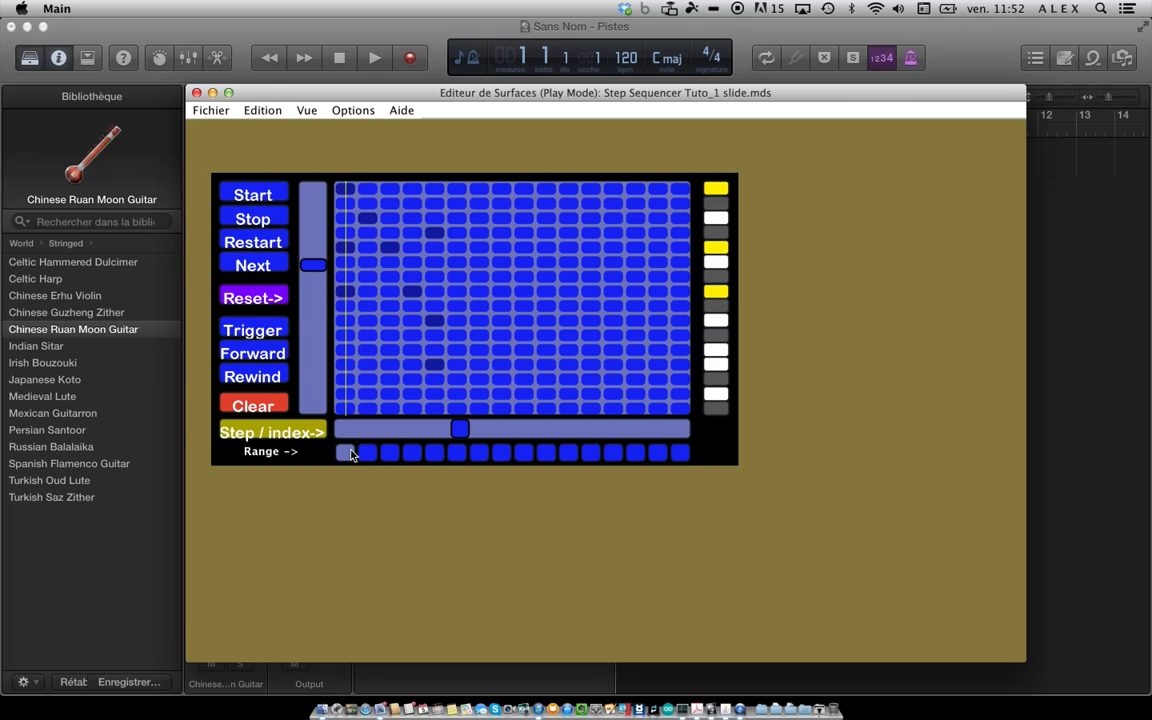
# Step: Play the pattern repeatedly with Trigger while extending it with notes on steps 6 to 9
pyautogui.click(265, 333)
pyautogui.click(265, 333)
pyautogui.click(265, 333)
pyautogui.click(265, 333)
pyautogui.click(265, 333)
pyautogui.click(265, 333)
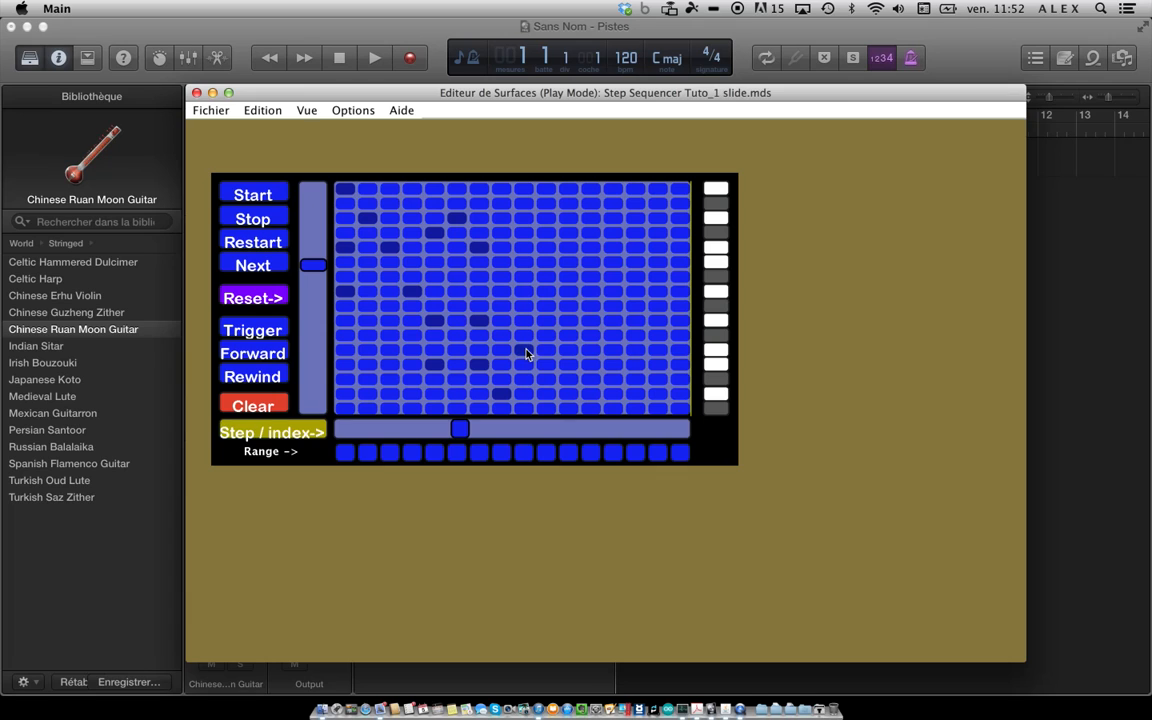
# Step: Add notes on step 10 in row 10 and step 11 in row 8, and audition steps 11, 10, 8 and 7 with Range
pyautogui.click(567, 292)
pyautogui.click(567, 453)
pyautogui.click(546, 453)
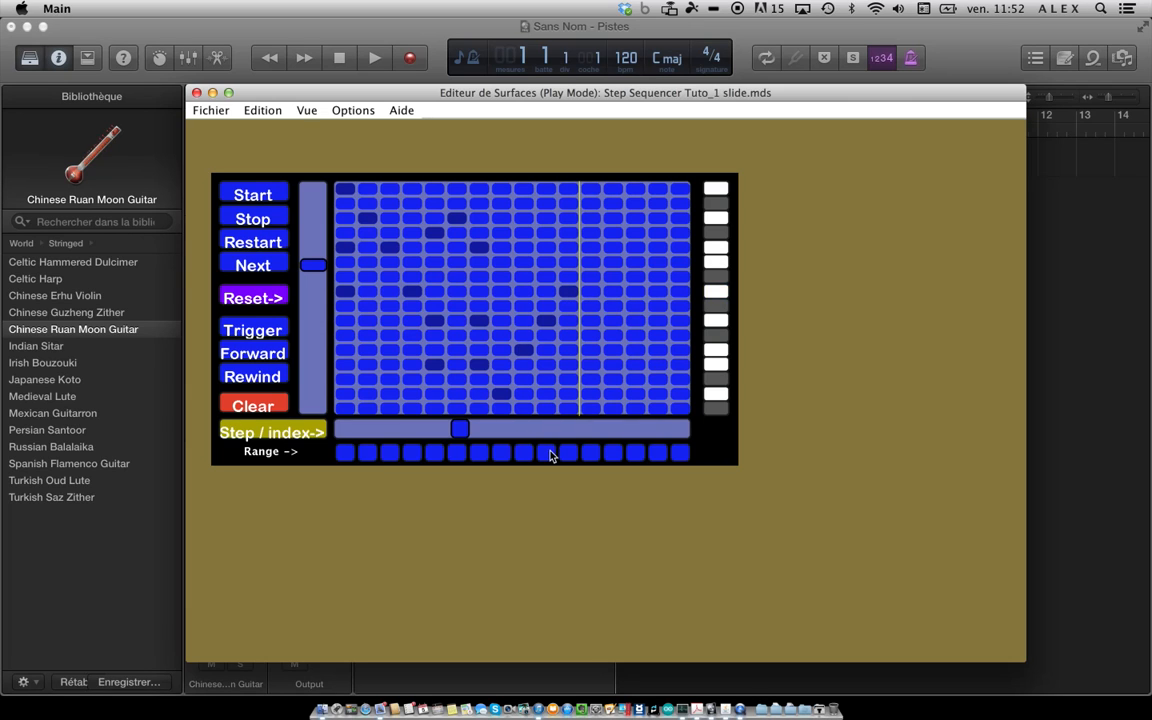
pyautogui.click(502, 453)
pyautogui.click(480, 453)
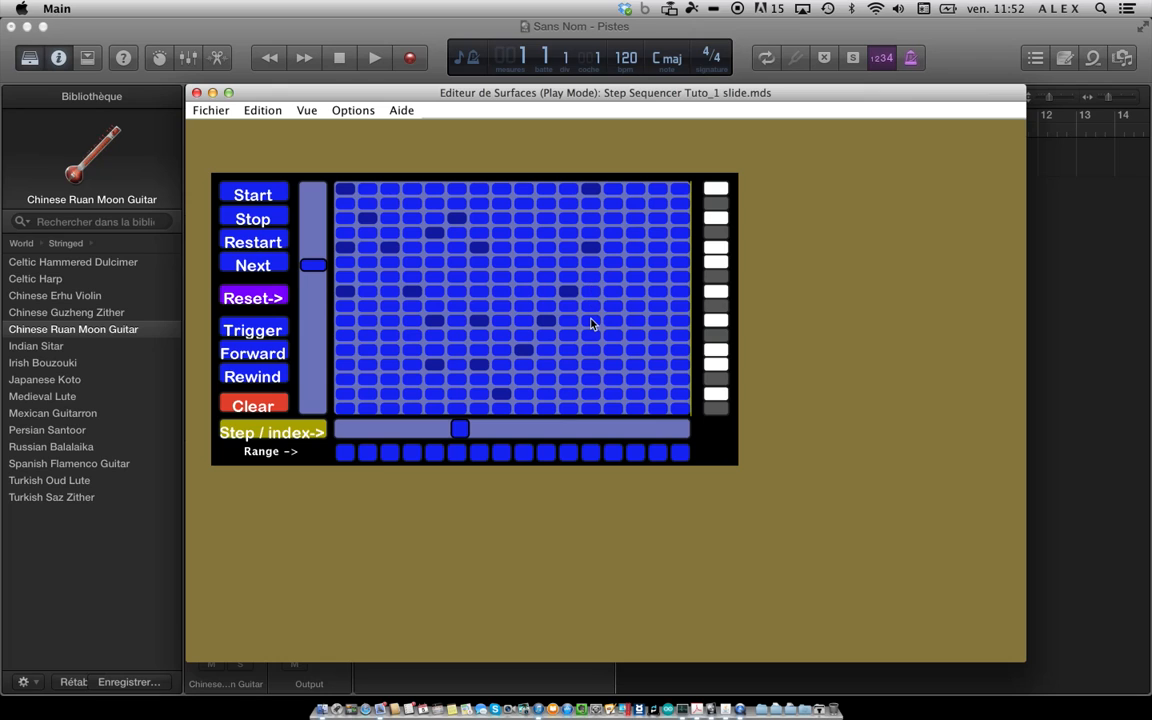
# Step: Build a chord on step 12 in rows 1, 5 and 10, and audition steps 12 down to 8 with the Range buttons
pyautogui.click(592, 454)
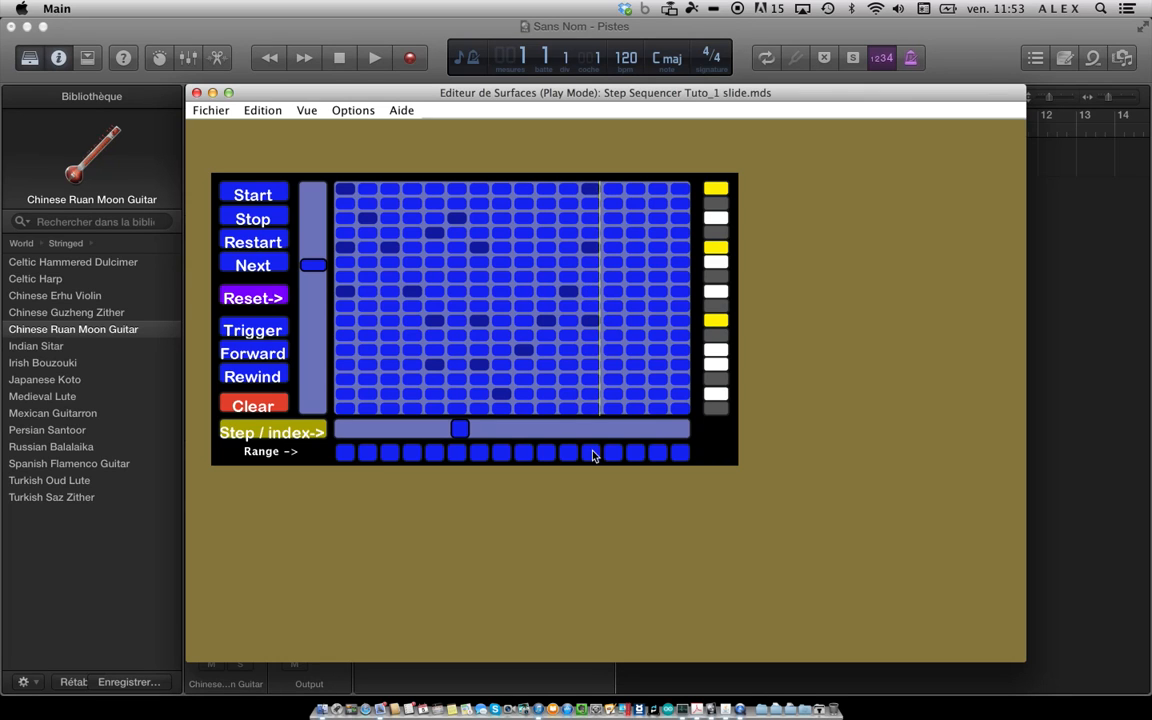
pyautogui.click(569, 455)
pyautogui.click(546, 454)
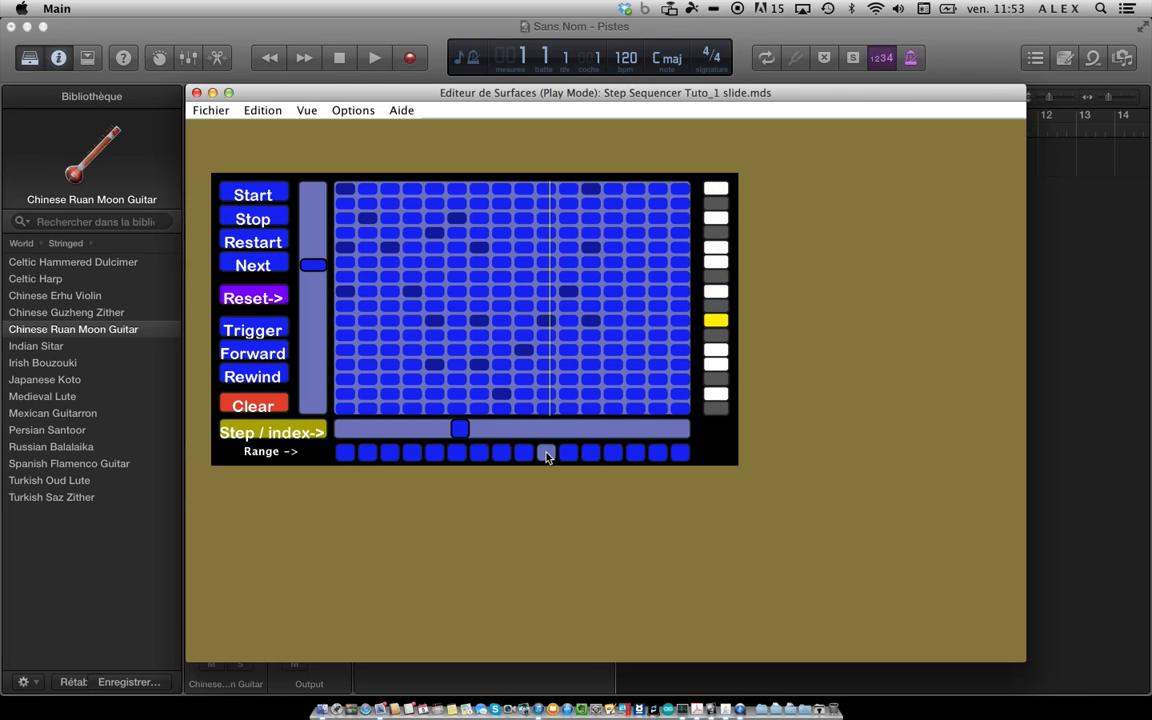
pyautogui.click(522, 455)
pyautogui.click(504, 455)
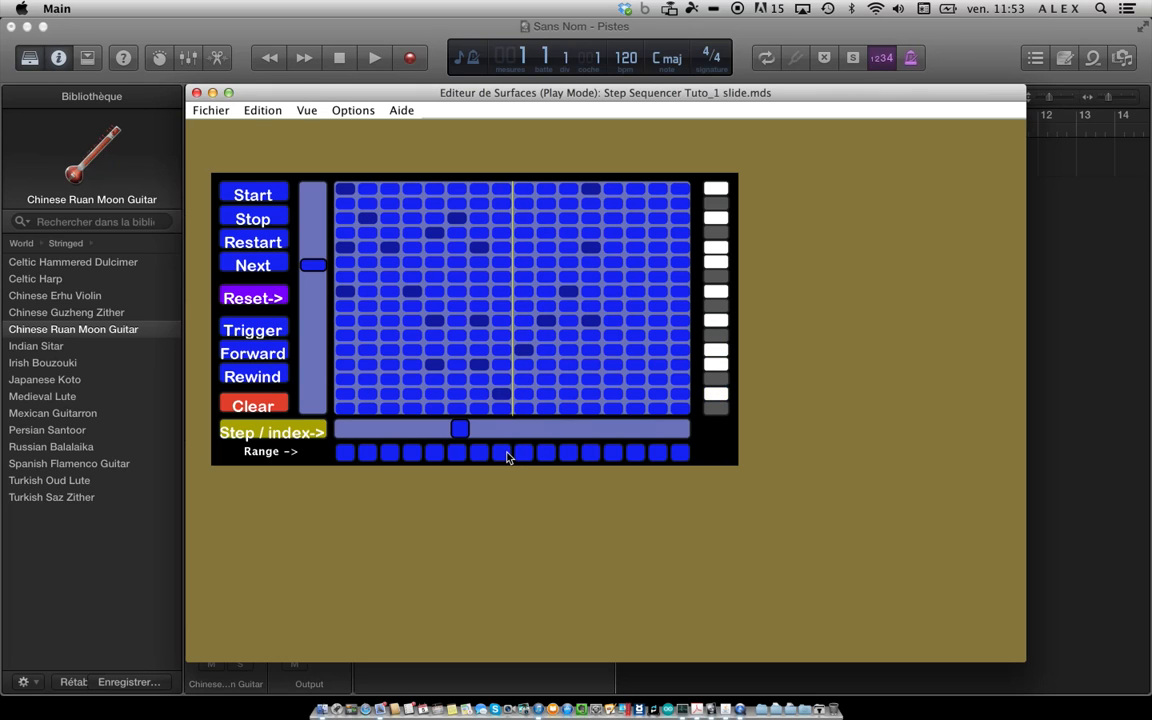
# Step: Play the pattern with Trigger and fill steps 13 to 16 with single notes in rows 10, 5, 3 and 5
pyautogui.click(272, 328)
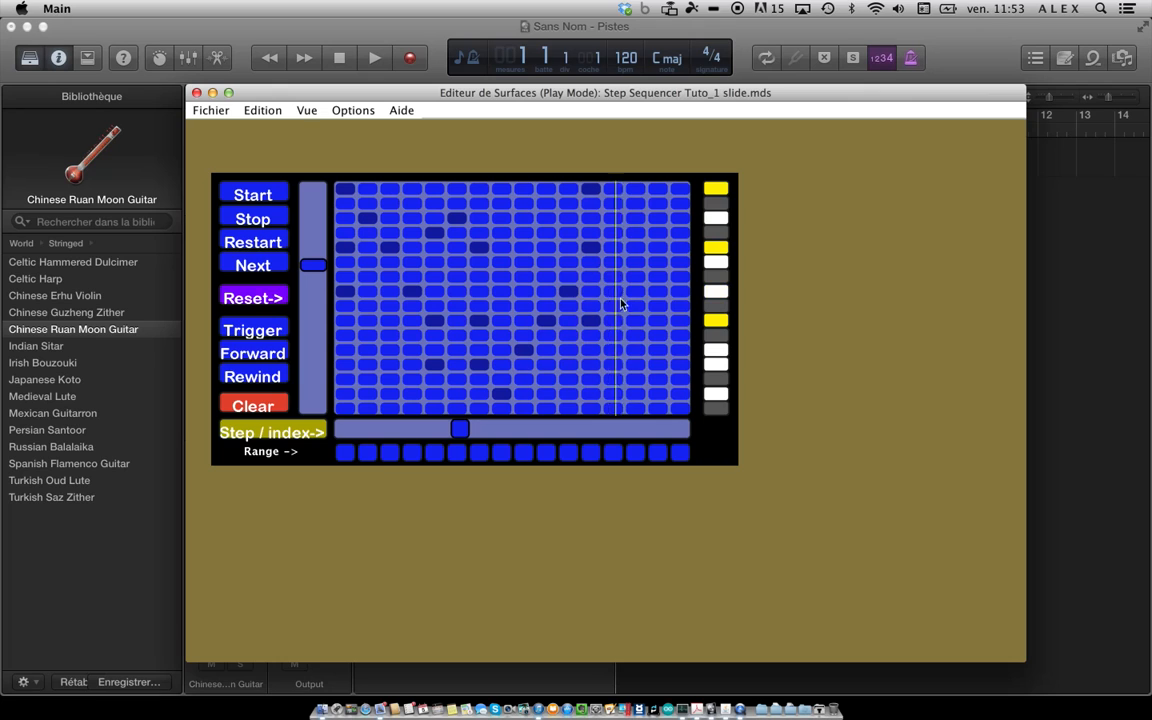
pyautogui.click(658, 219)
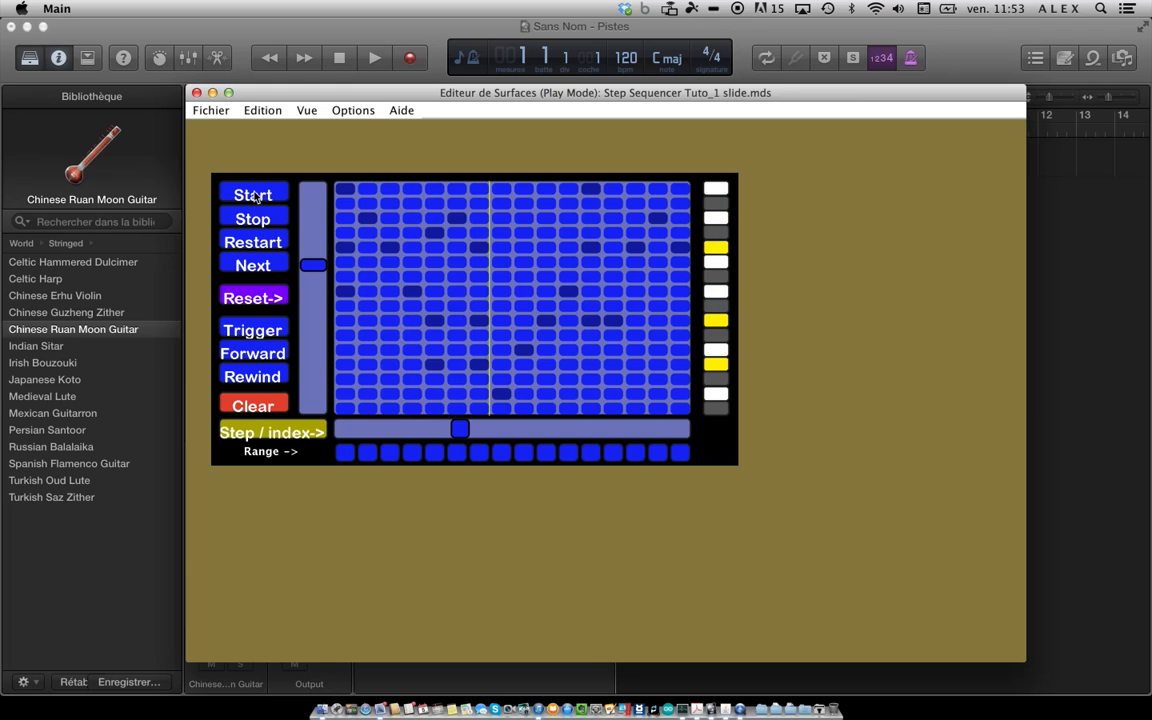
# Step: Move the Reset slider up and down during playback to shift the pattern vertically, returning the notes to their original rows
pyautogui.click(314, 268)
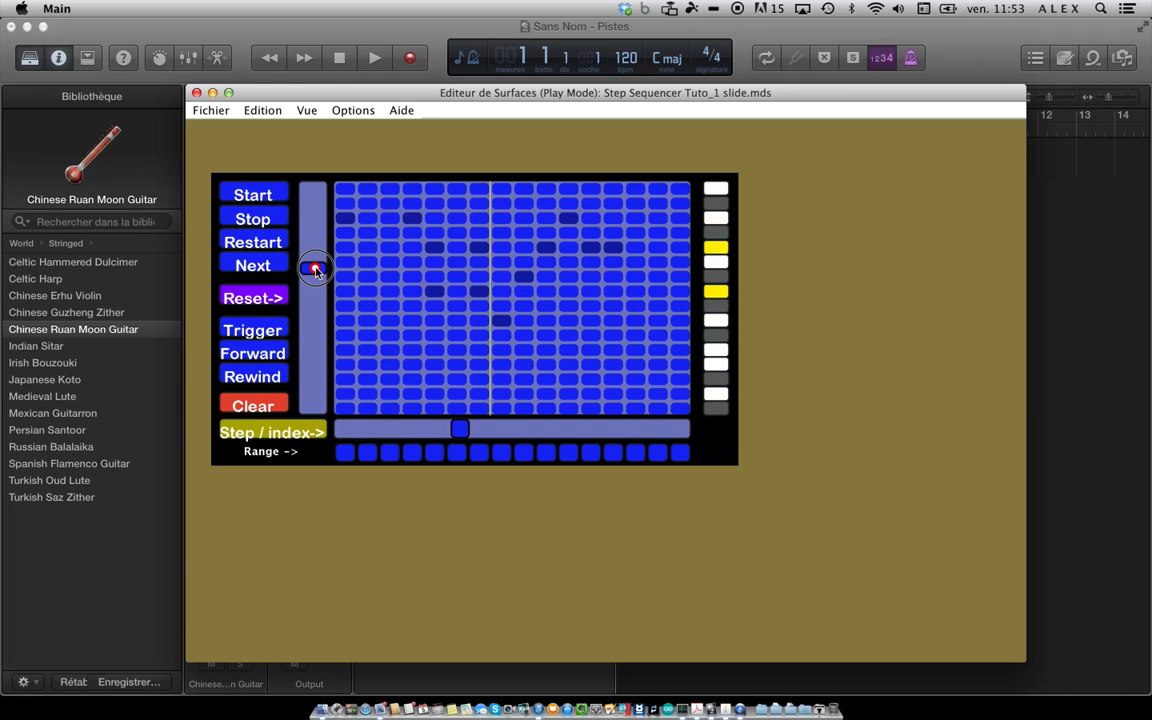
pyautogui.moveTo(314, 268); pyautogui.dragTo(314, 295)
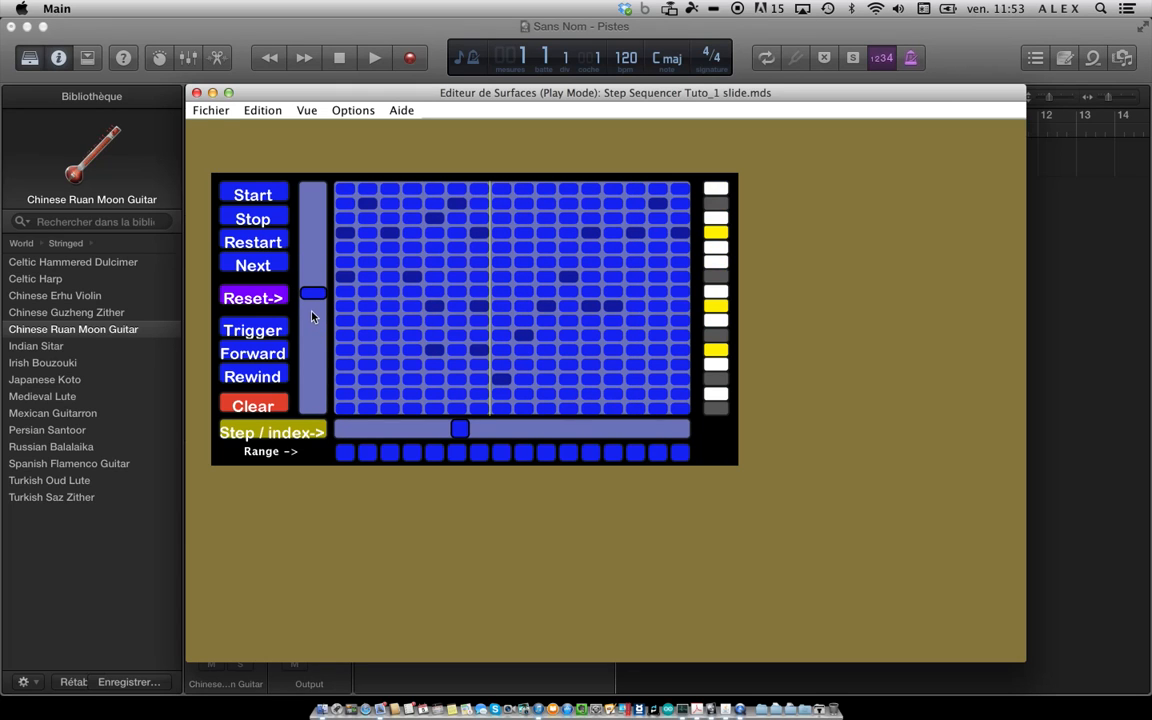
pyautogui.click(312, 311)
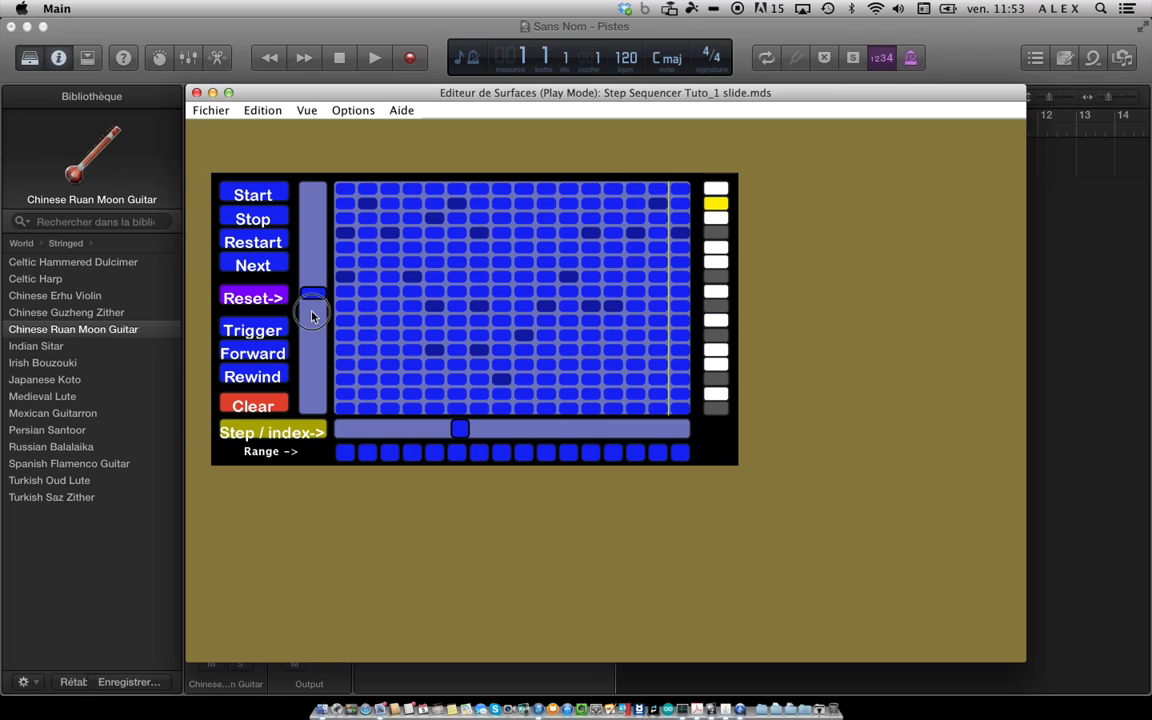
pyautogui.click(312, 248)
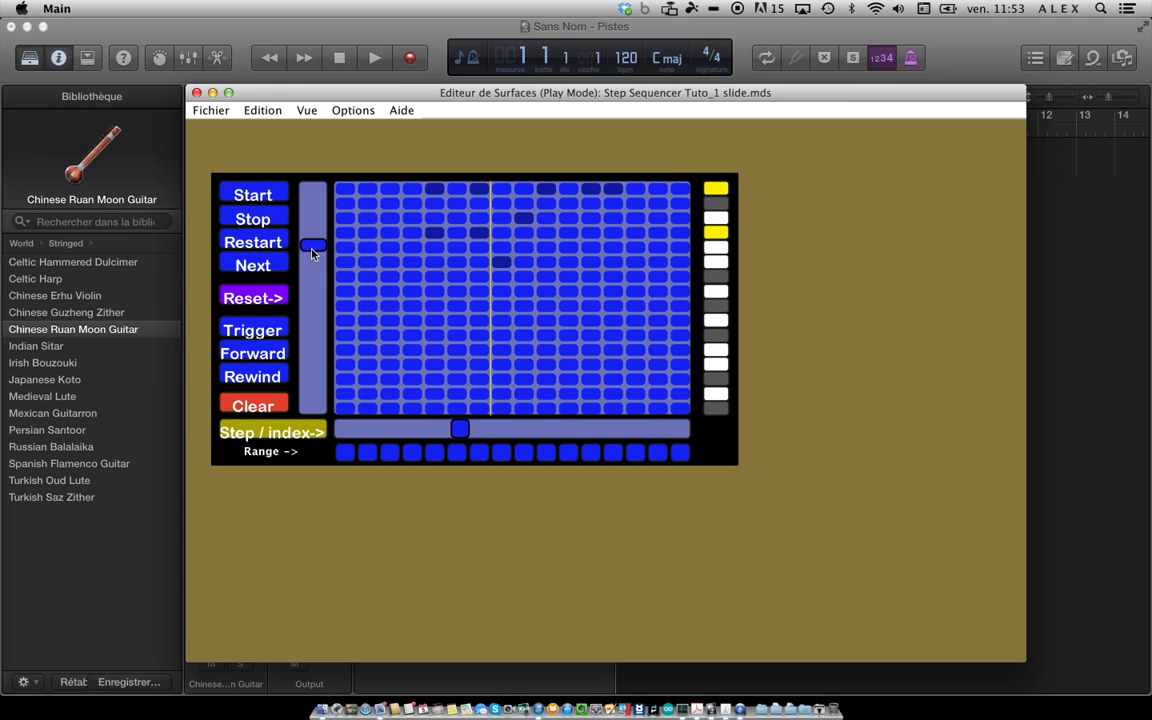
pyautogui.moveTo(312, 249); pyautogui.dragTo(311, 301)
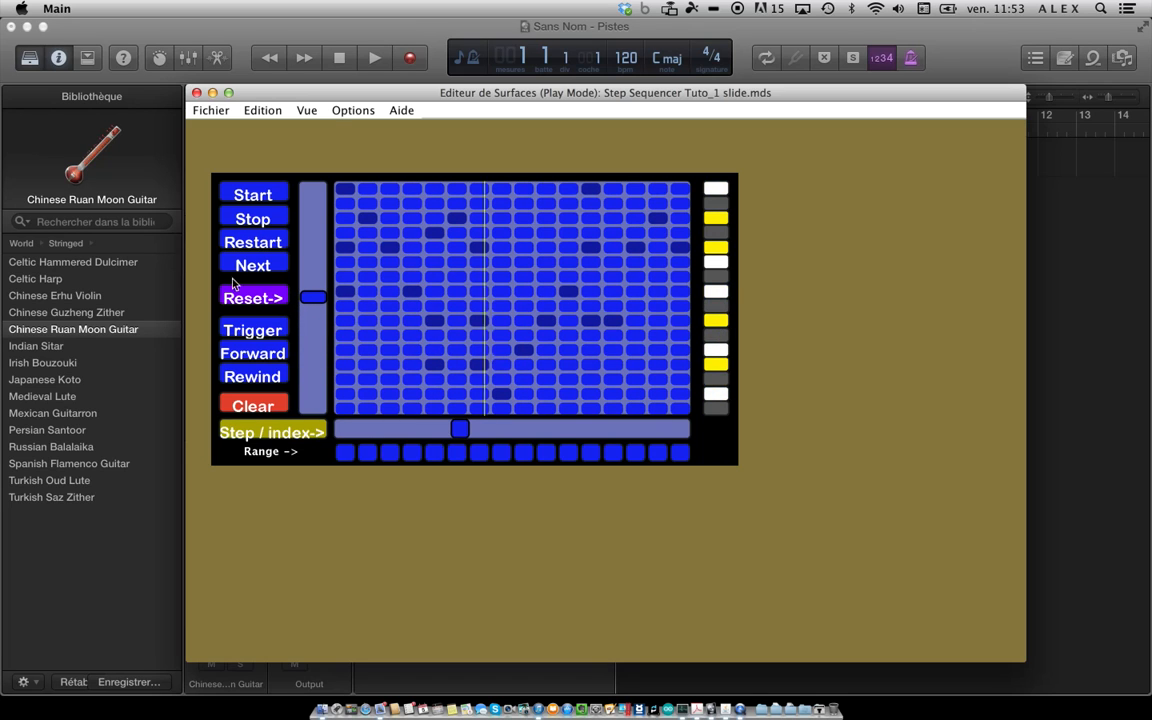
# Step: Stop the sequence, scrub through its steps with the slider while toggling Step / index, and start playback again
pyautogui.click(262, 220)
pyautogui.moveTo(458, 428); pyautogui.dragTo(412, 431)
pyautogui.click(280, 436)
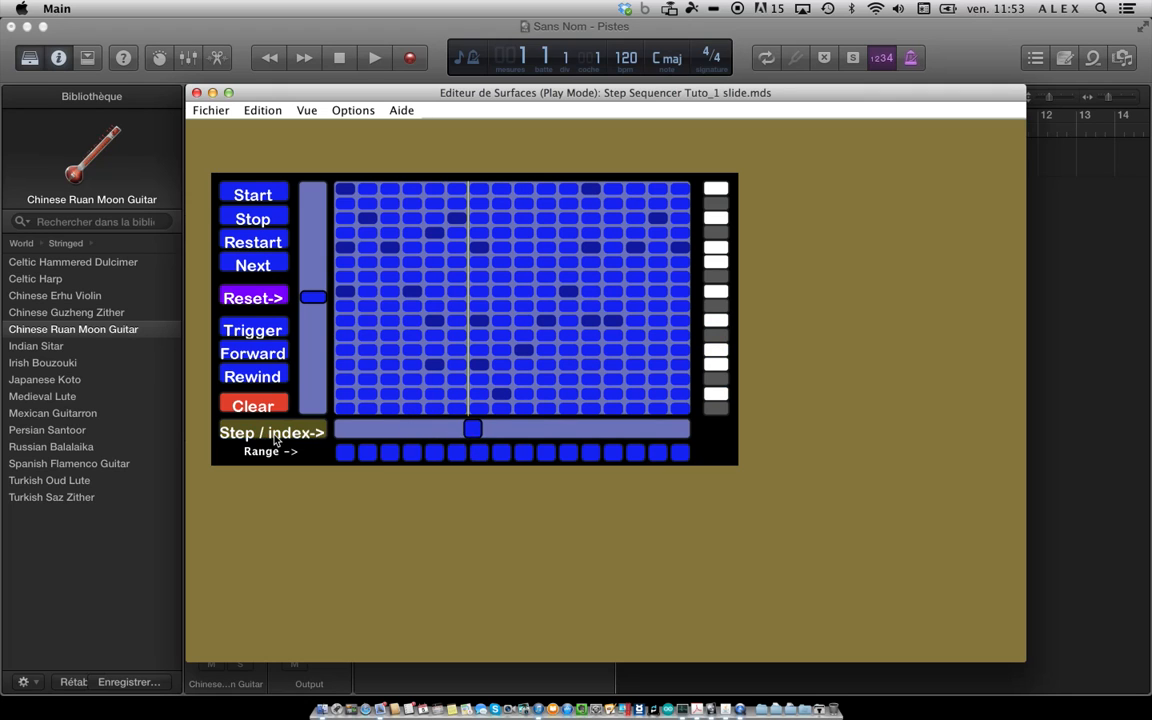
pyautogui.moveTo(481, 438); pyautogui.dragTo(578, 441)
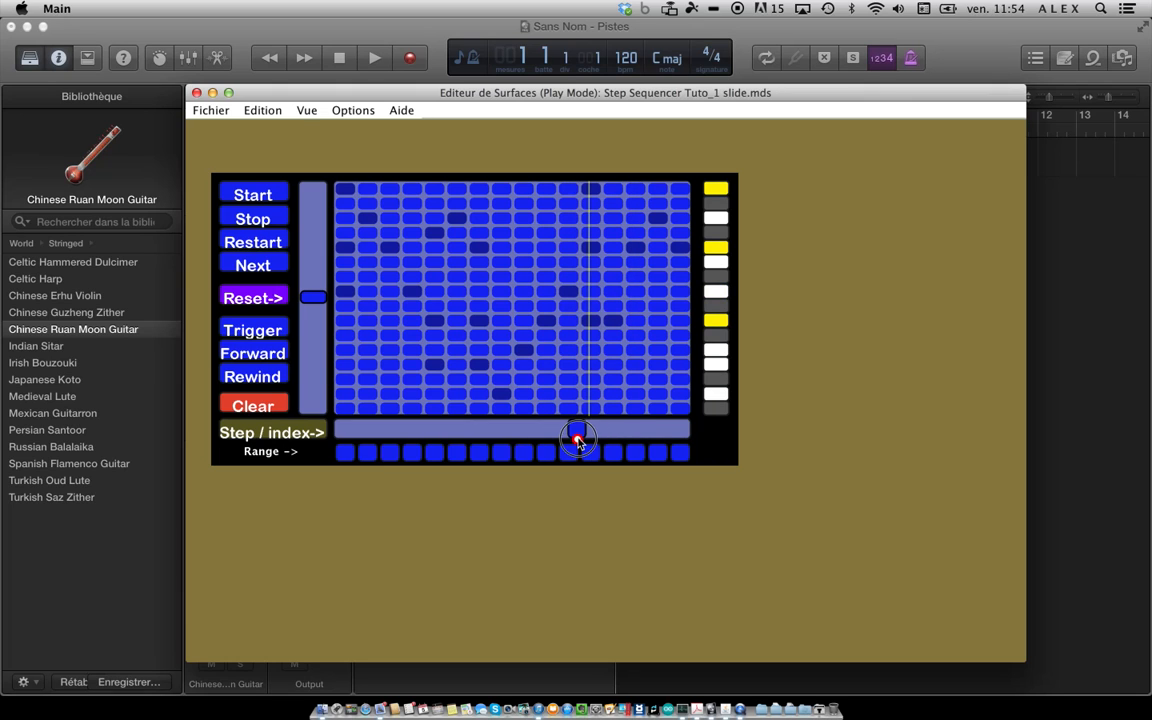
pyautogui.click(257, 195)
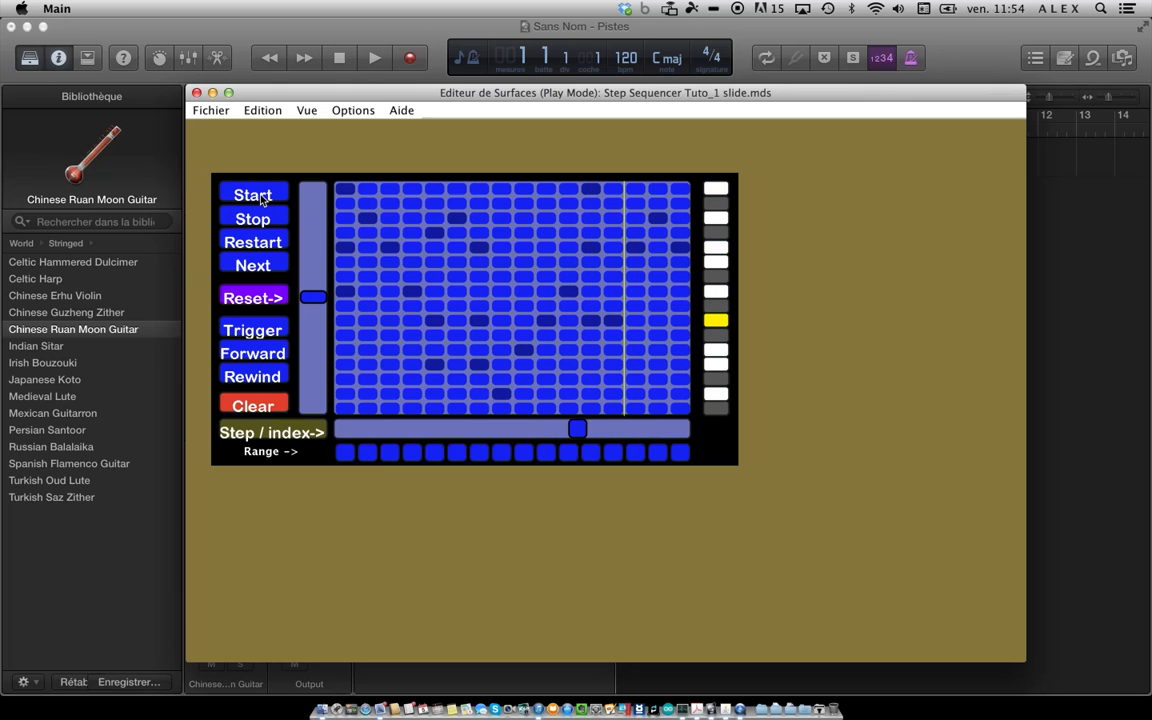